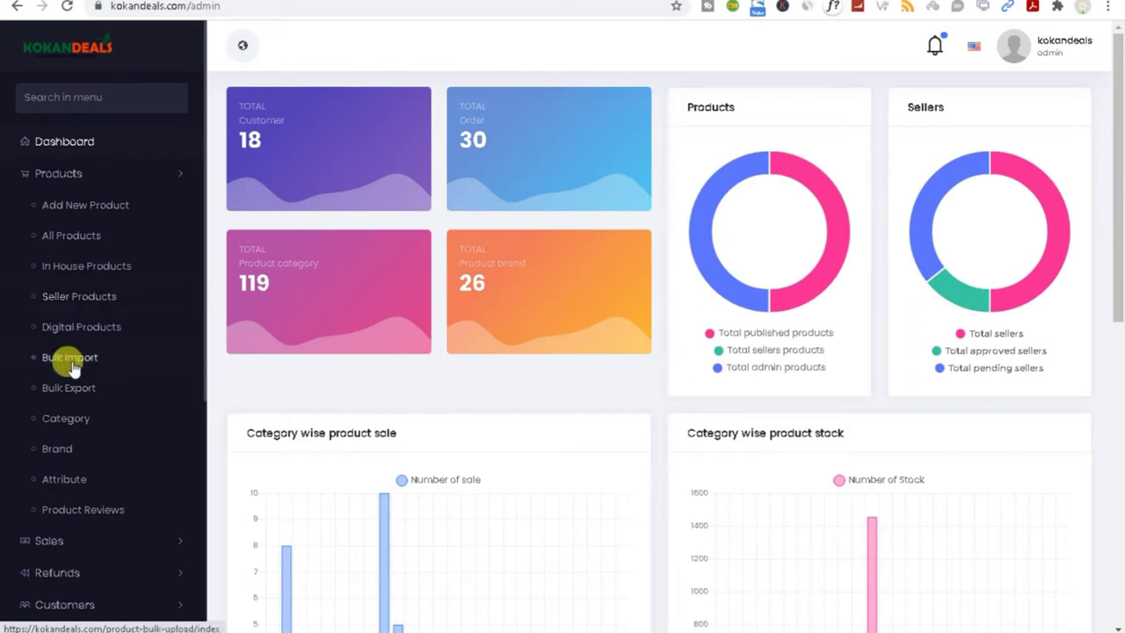
Step: Go to Products > Category and start a new, blank category entry
click(67, 424)
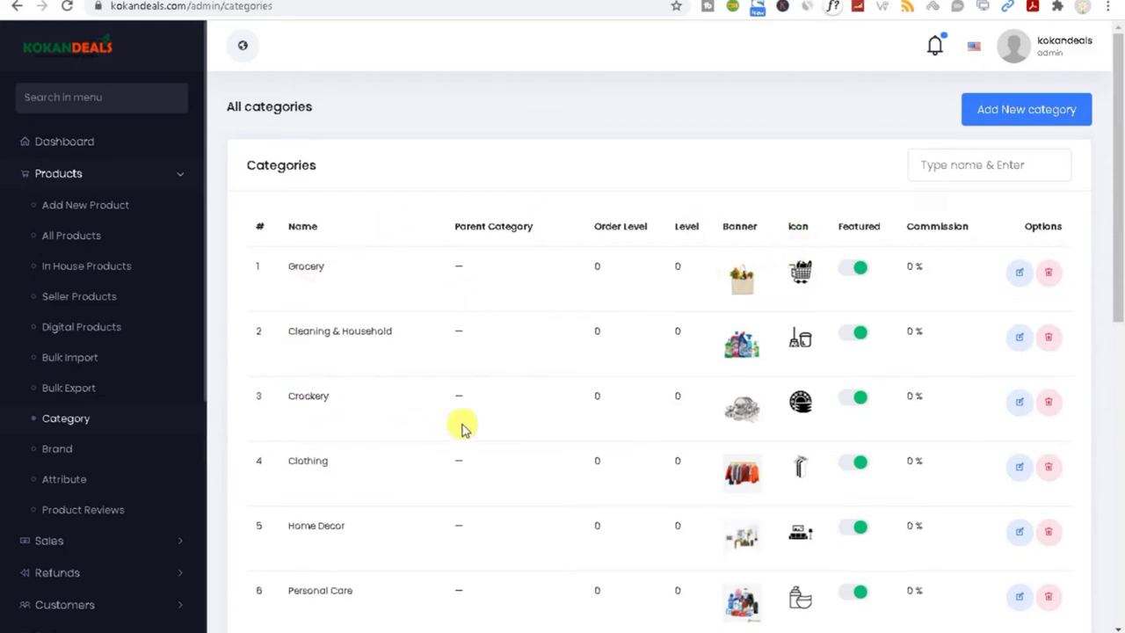
click(1002, 122)
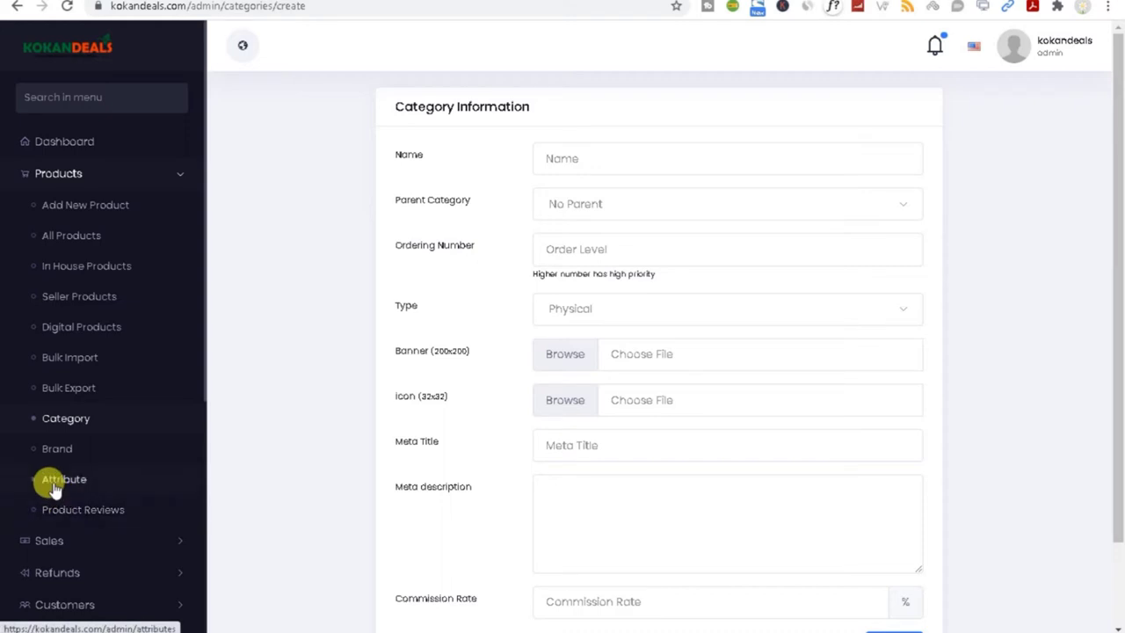
Step: Open the Size attribute from the Attribute list for editing
click(54, 486)
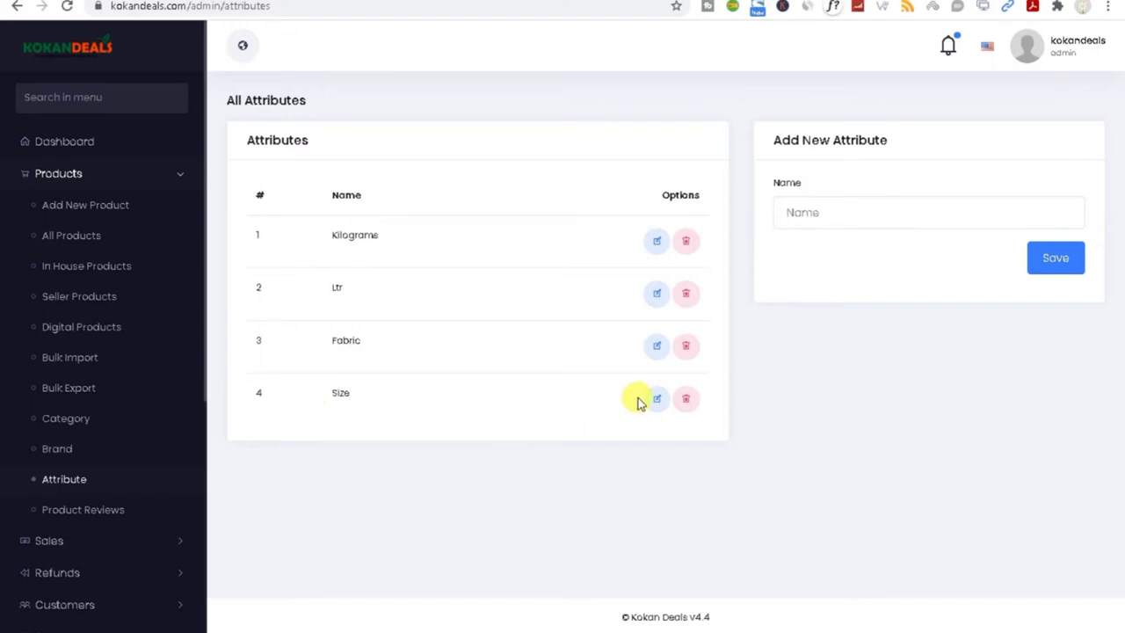
click(800, 212)
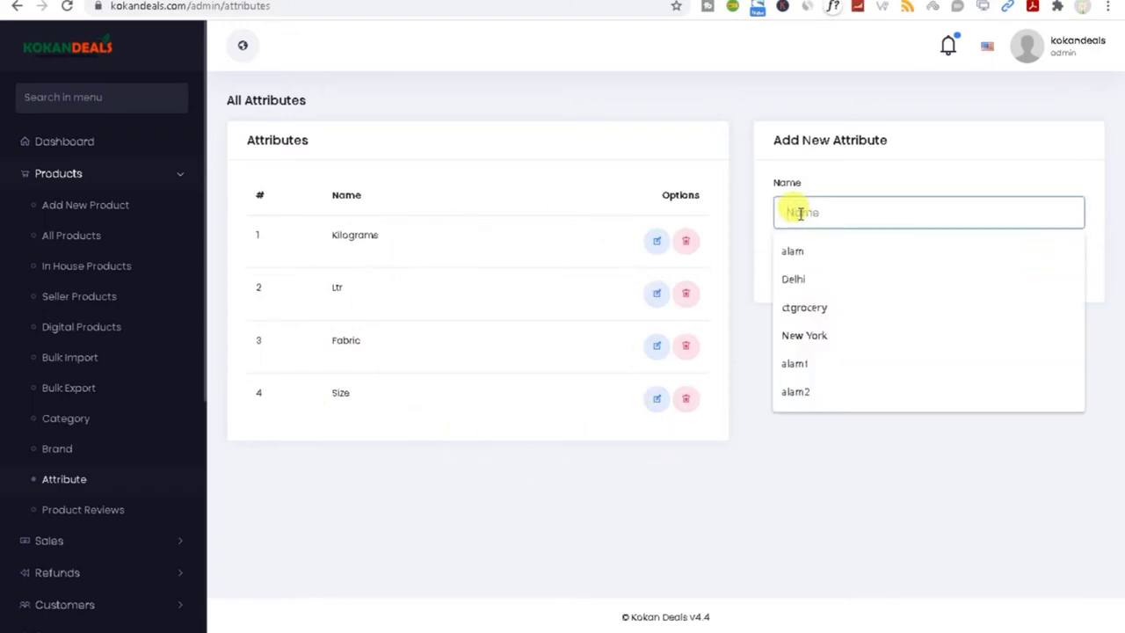
click(657, 403)
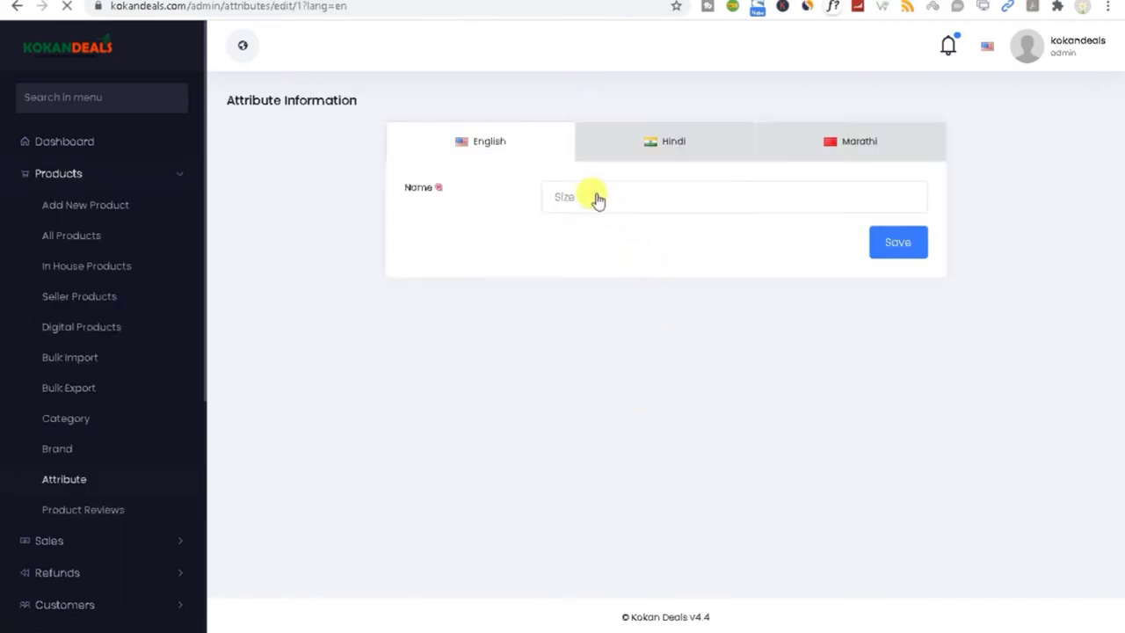
click(594, 191)
Step: Check the Size name in the Hindi, Marathi and English versions
click(644, 148)
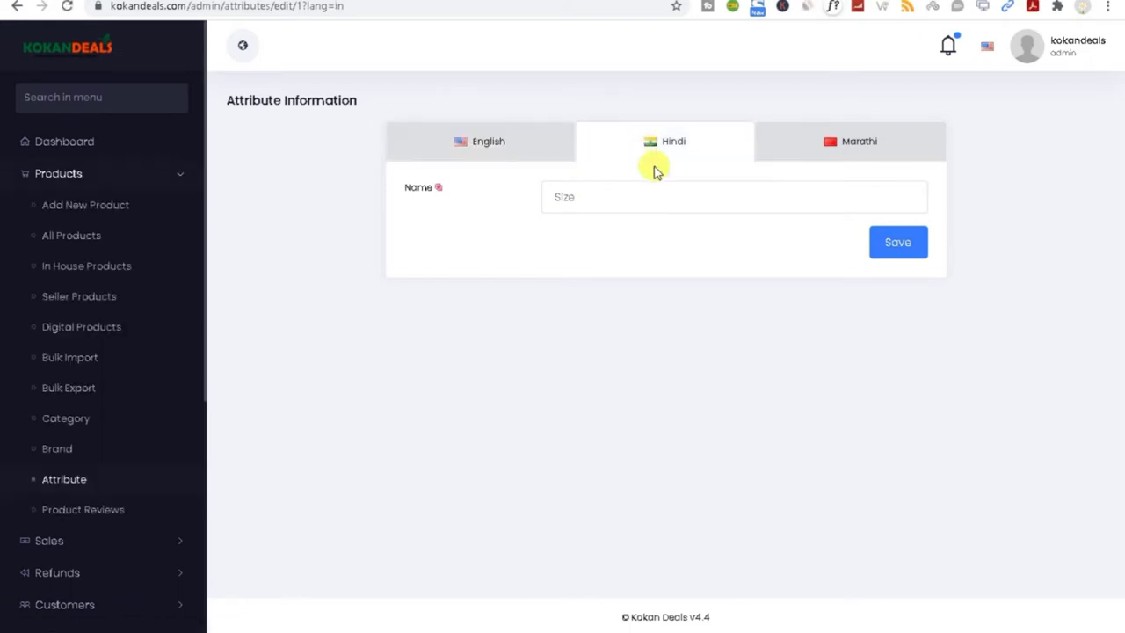
click(845, 151)
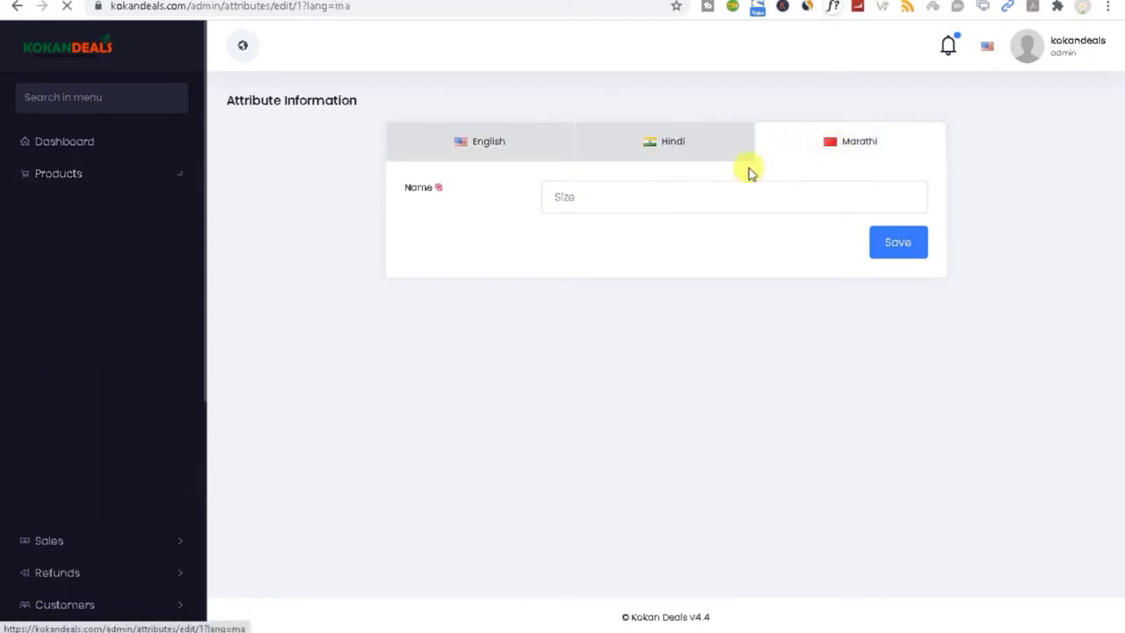
click(493, 150)
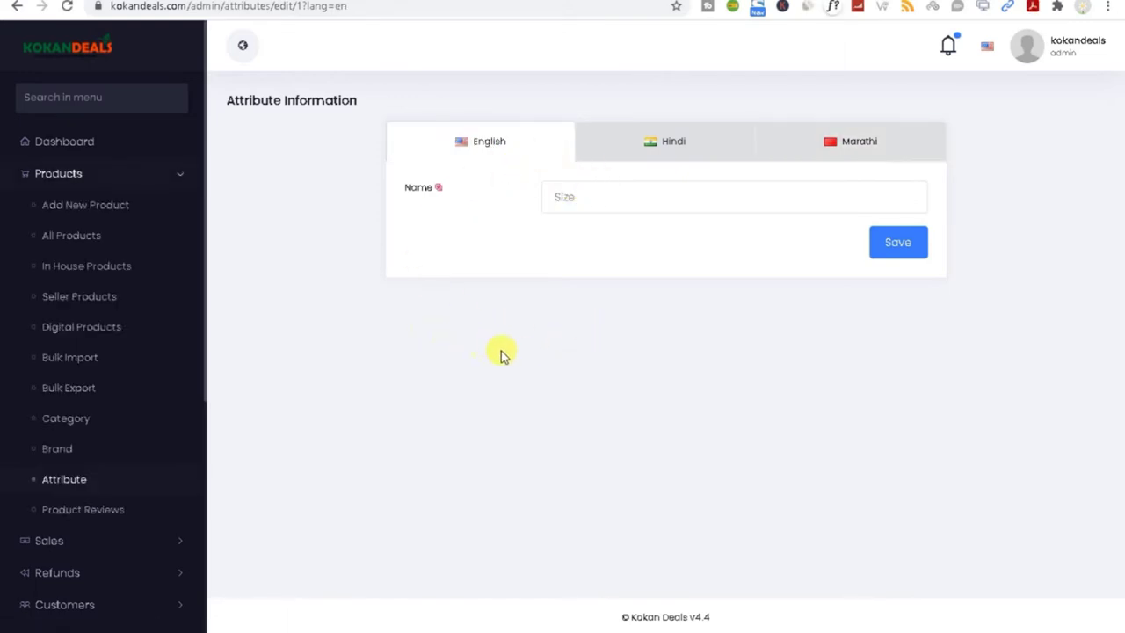
double_click(571, 195)
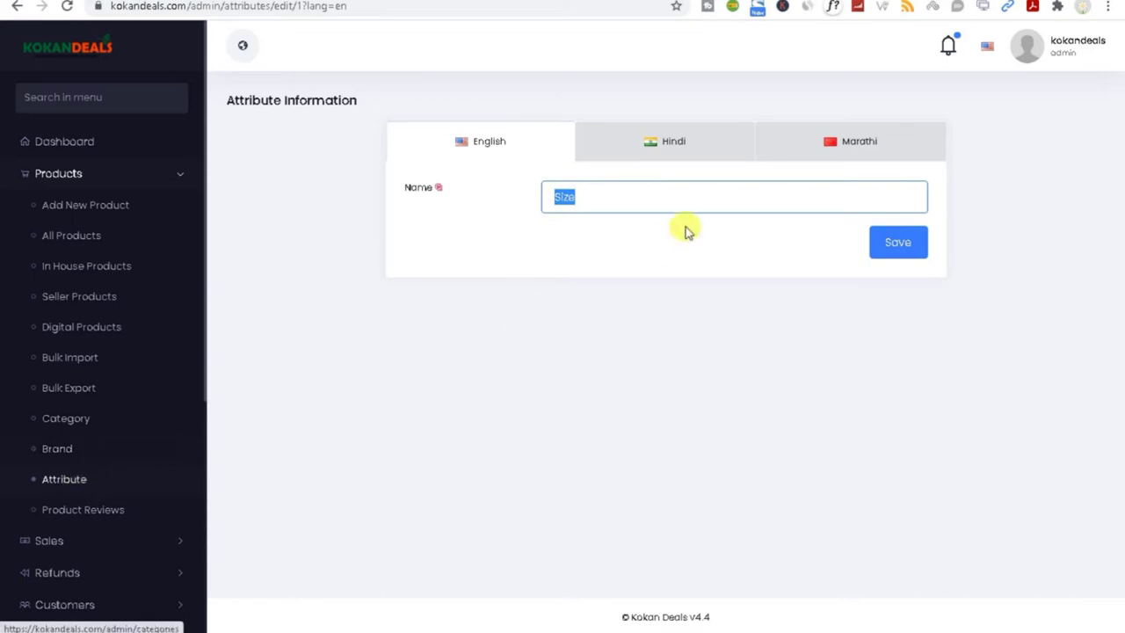
click(673, 144)
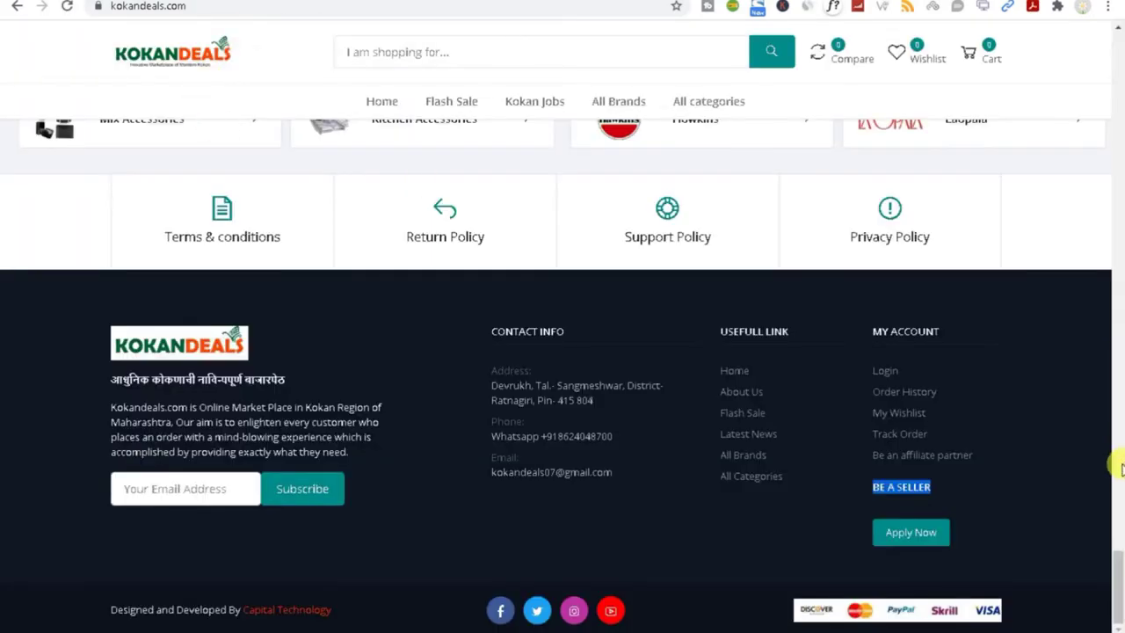
drag(1118, 597, 1118, 81)
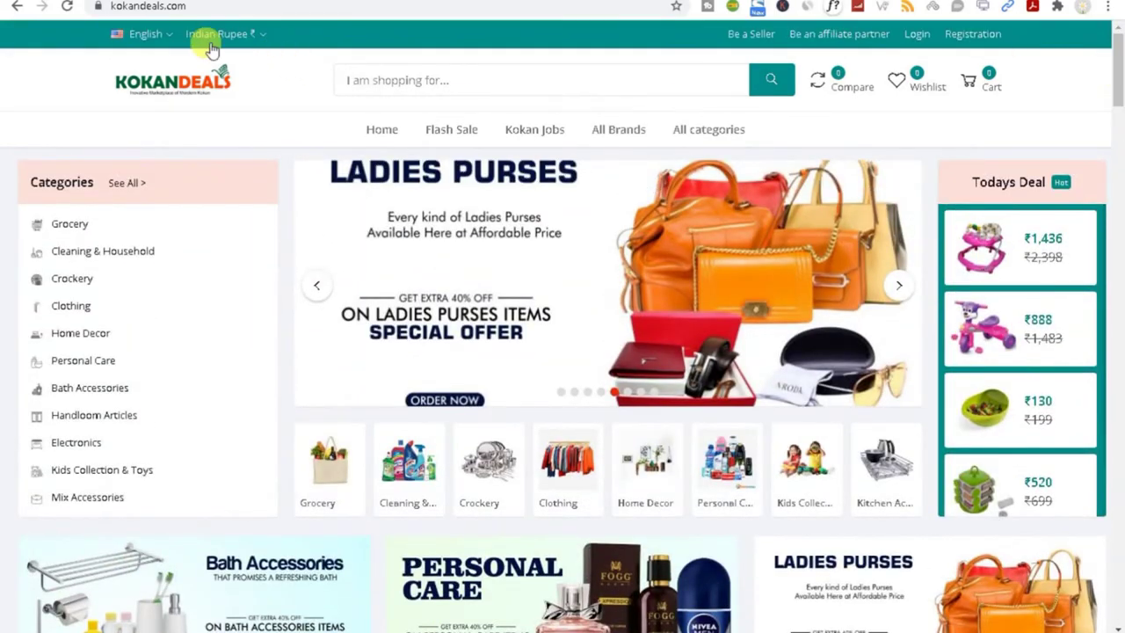
click(148, 34)
click(156, 98)
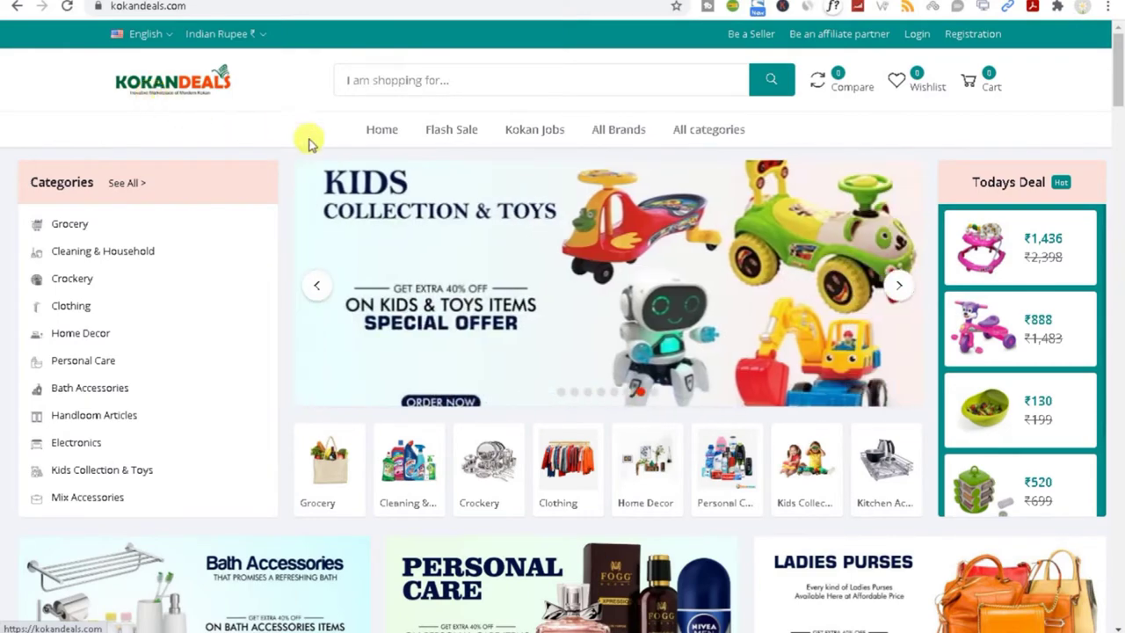
mouse_move(1119, 88)
mouse_down()
mouse_move(1121, 196)
mouse_move(1120, 32)
mouse_move(1117, 251)
mouse_move(118, 96)
mouse_move(1115, 211)
mouse_move(1120, 87)
mouse_up()
click(145, 34)
click(146, 95)
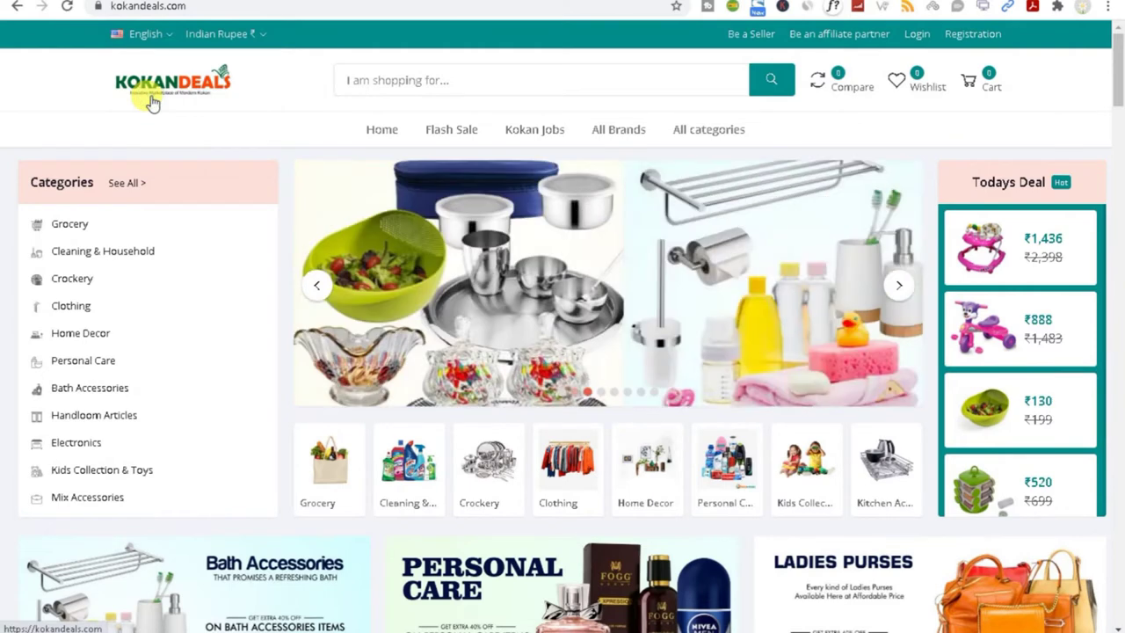
click(136, 34)
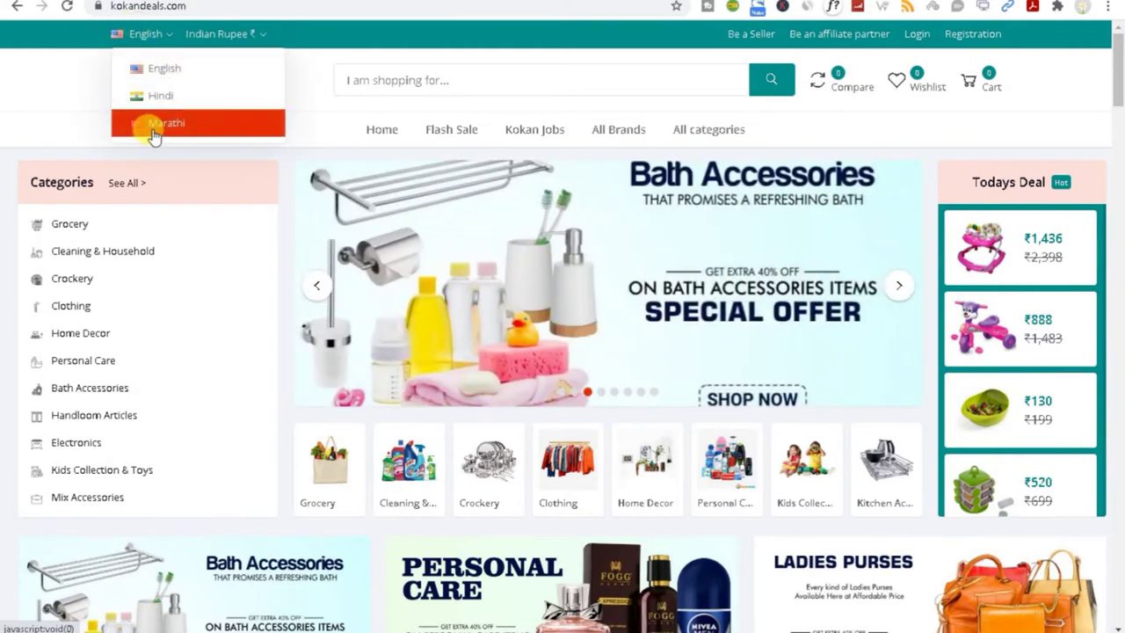
click(153, 130)
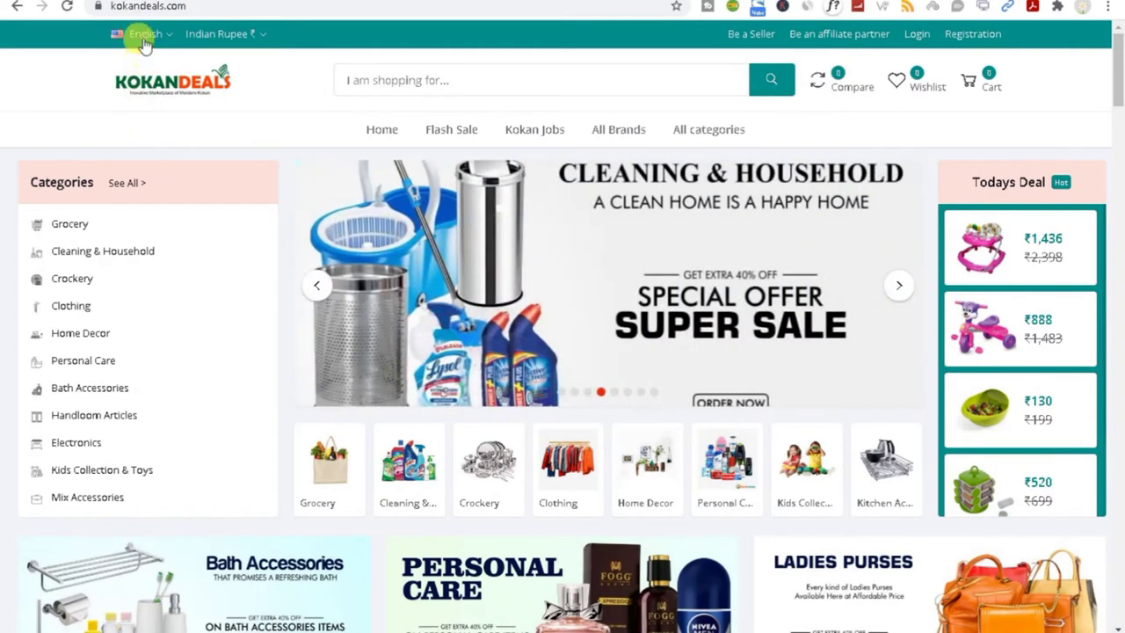
click(143, 35)
click(154, 123)
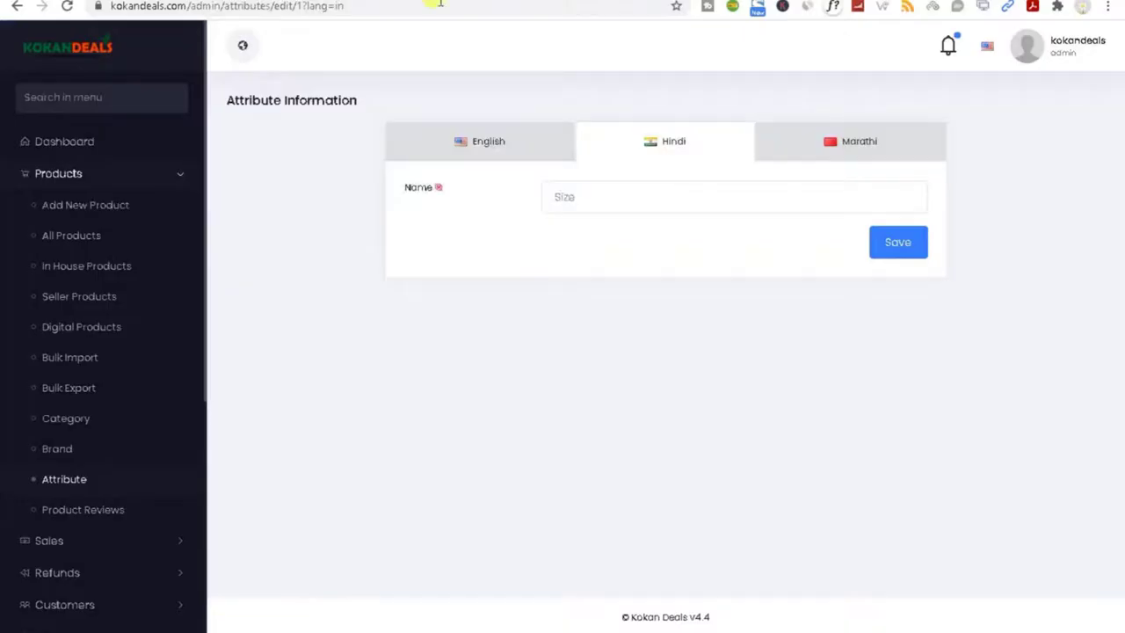
click(590, 202)
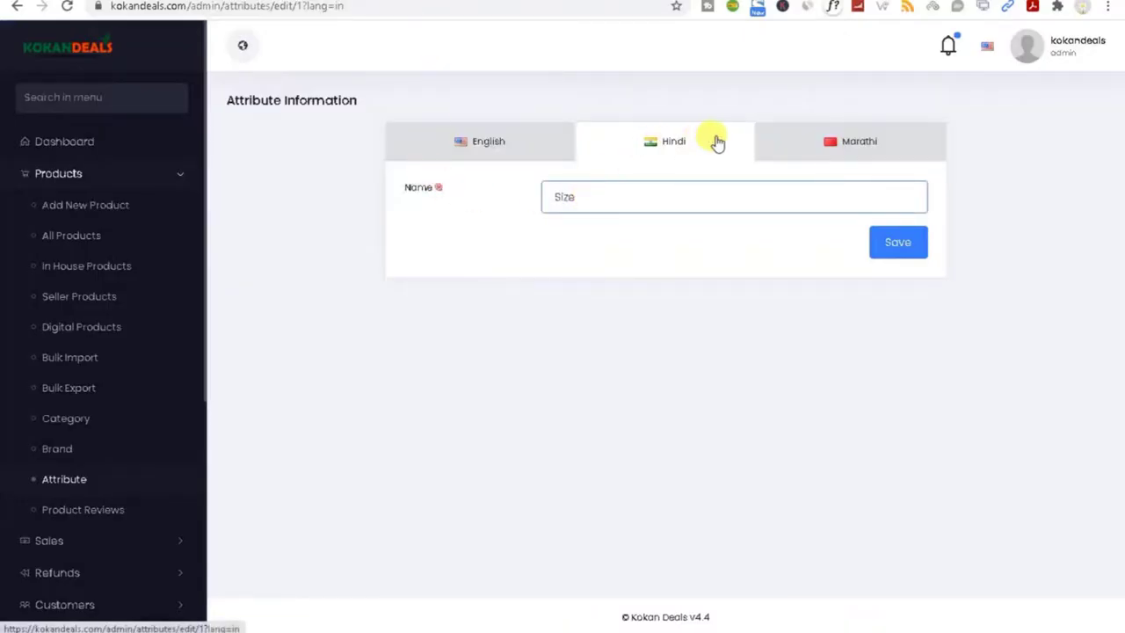
Step: Leave the Marathi attribute view and open a blank Add New Product form
click(840, 143)
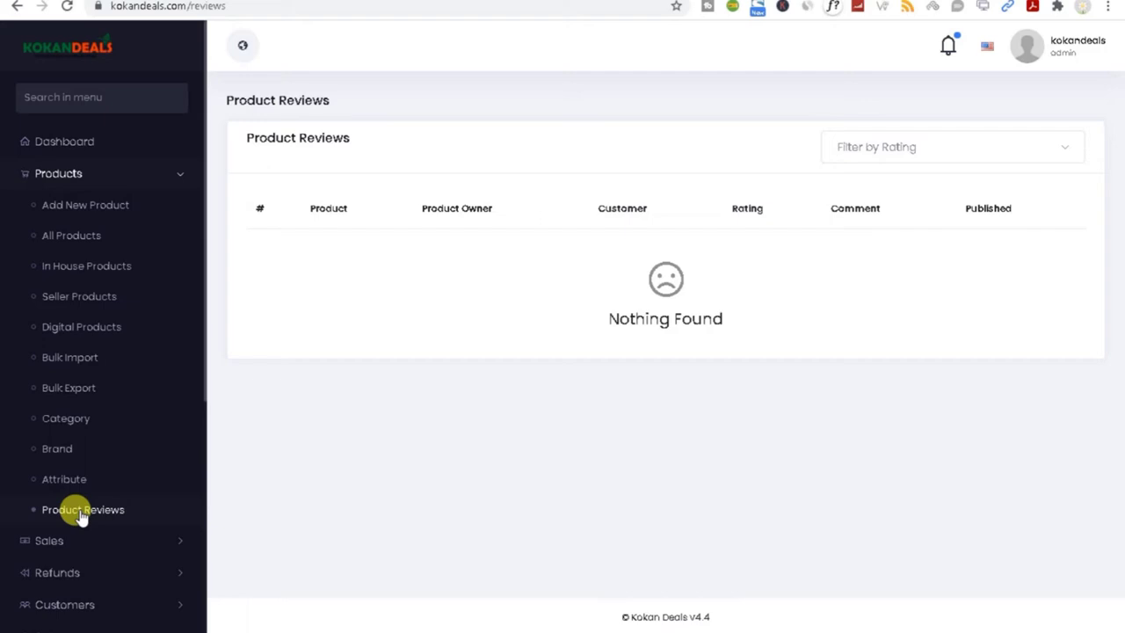
click(46, 213)
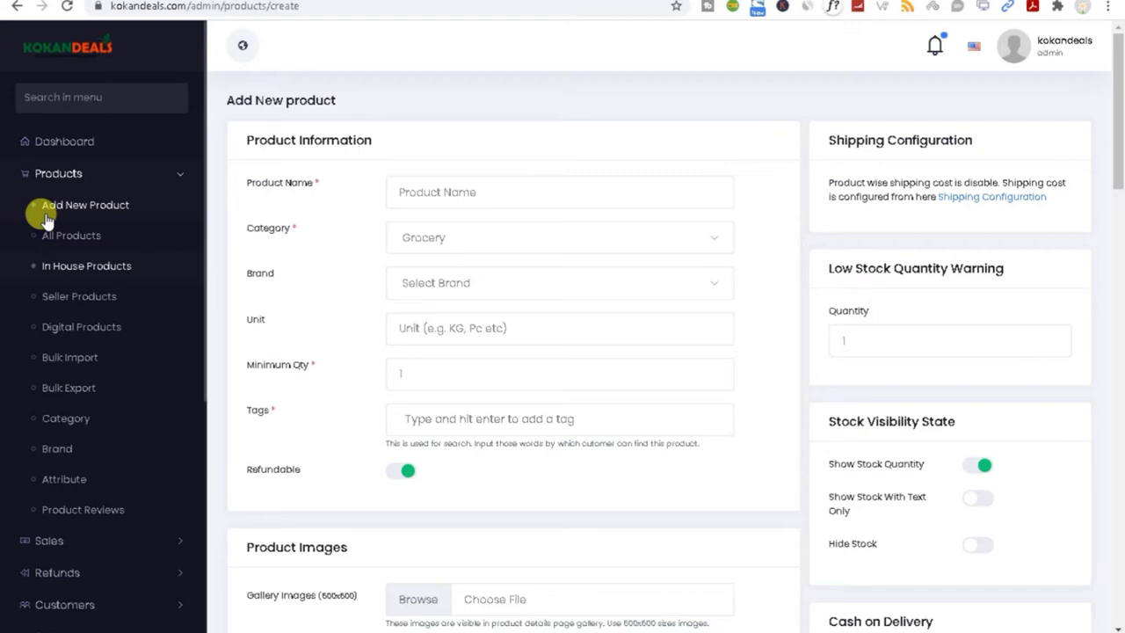
click(401, 186)
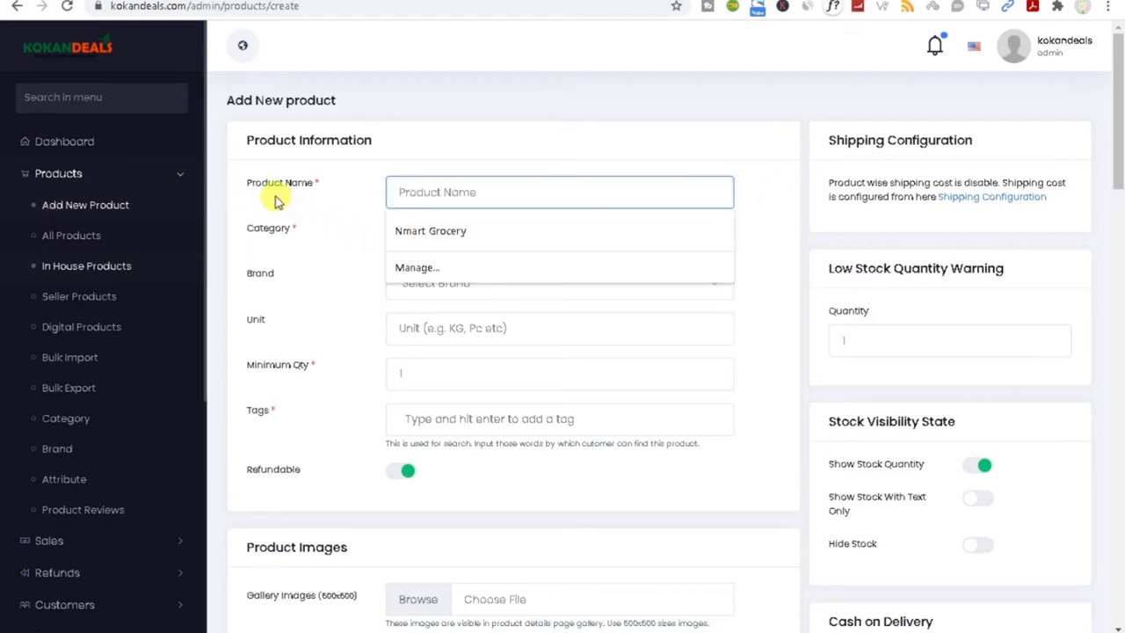
click(352, 229)
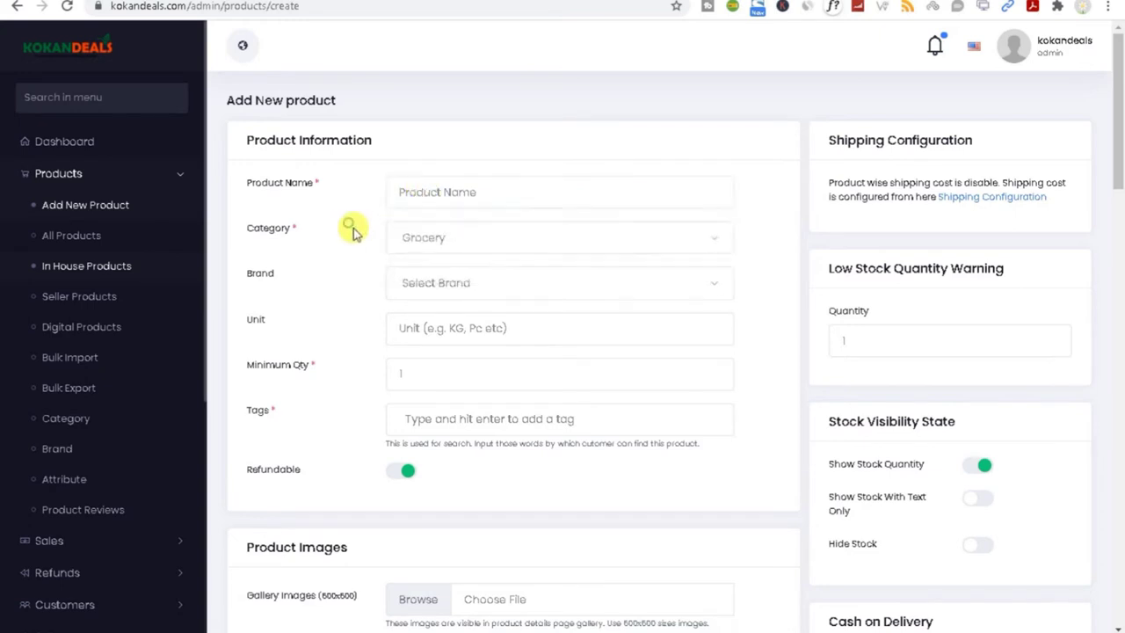
click(413, 234)
scroll(455, 386, down, 2)
scroll(455, 367, down, 3)
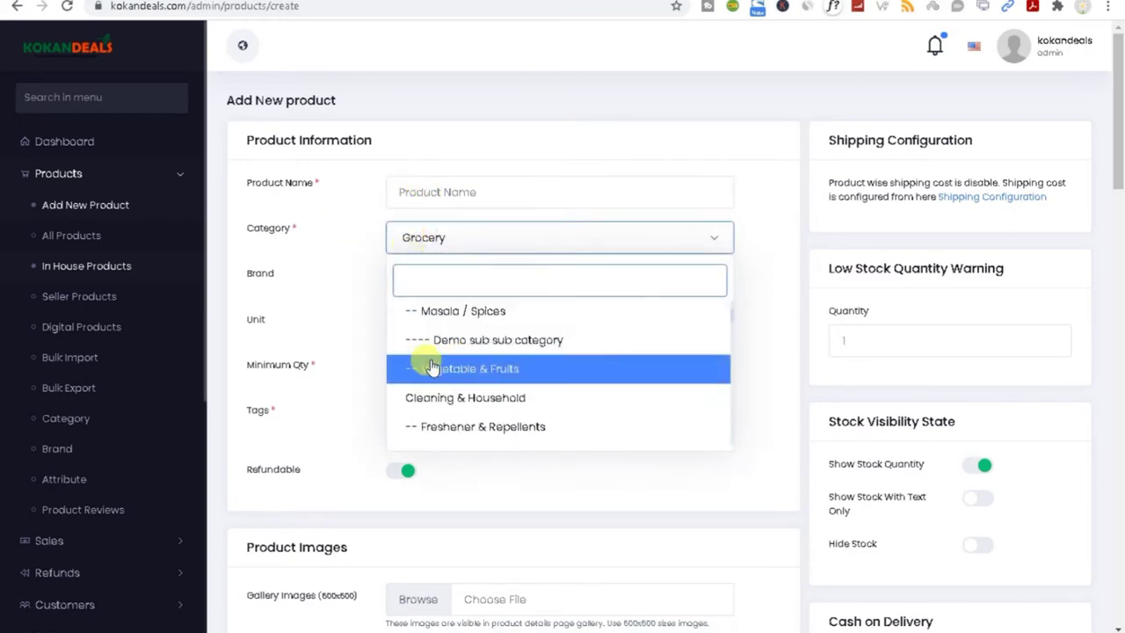
click(333, 268)
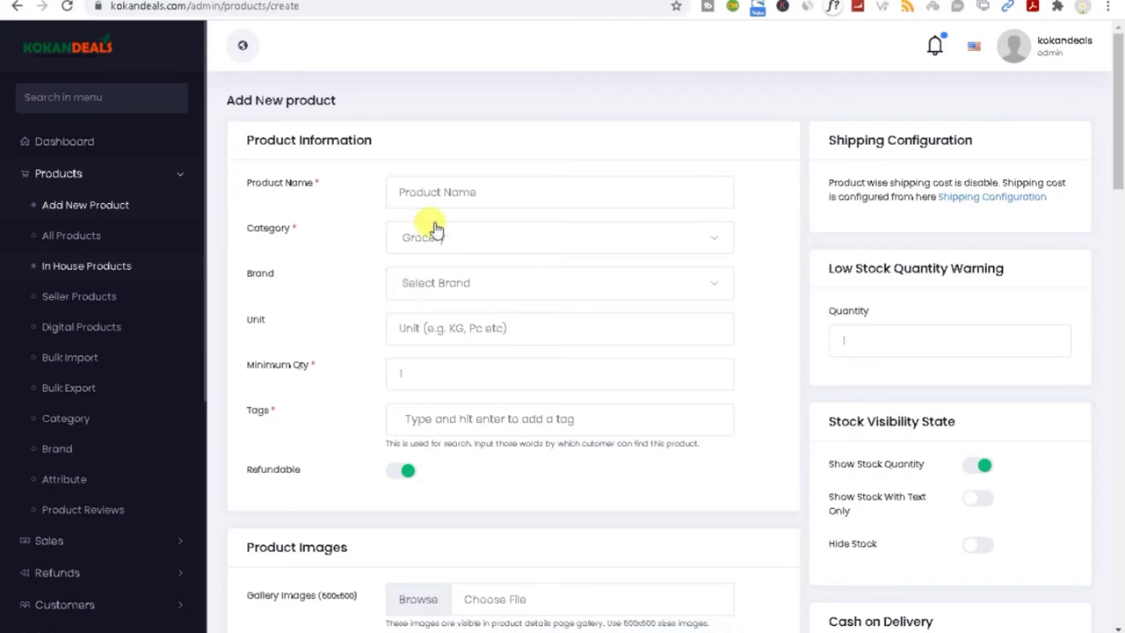
click(413, 191)
click(343, 219)
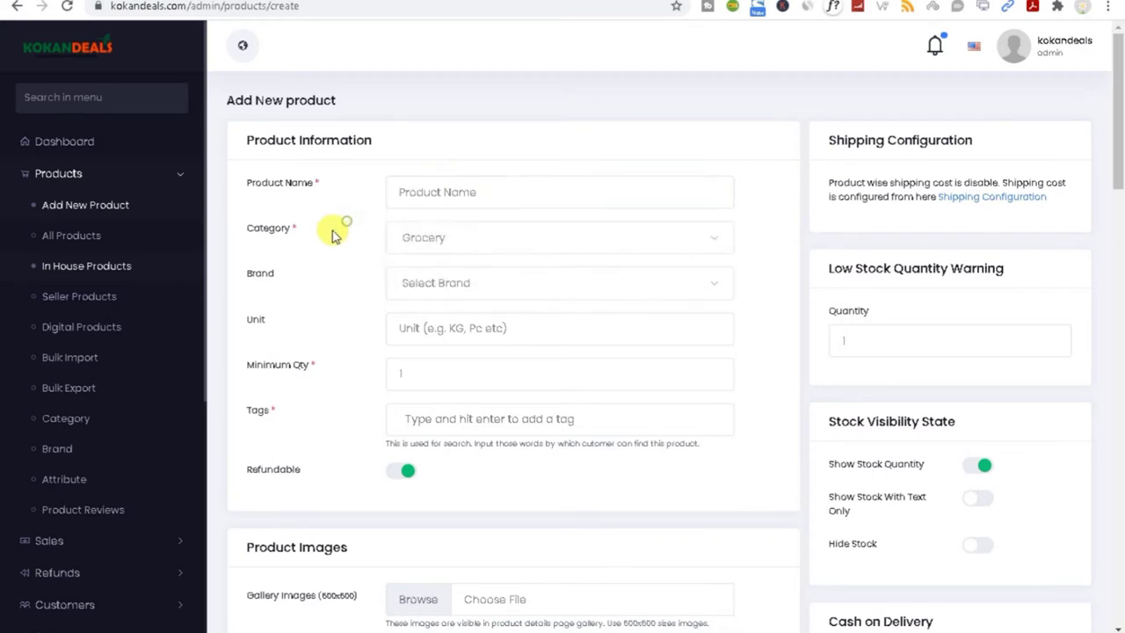
click(426, 283)
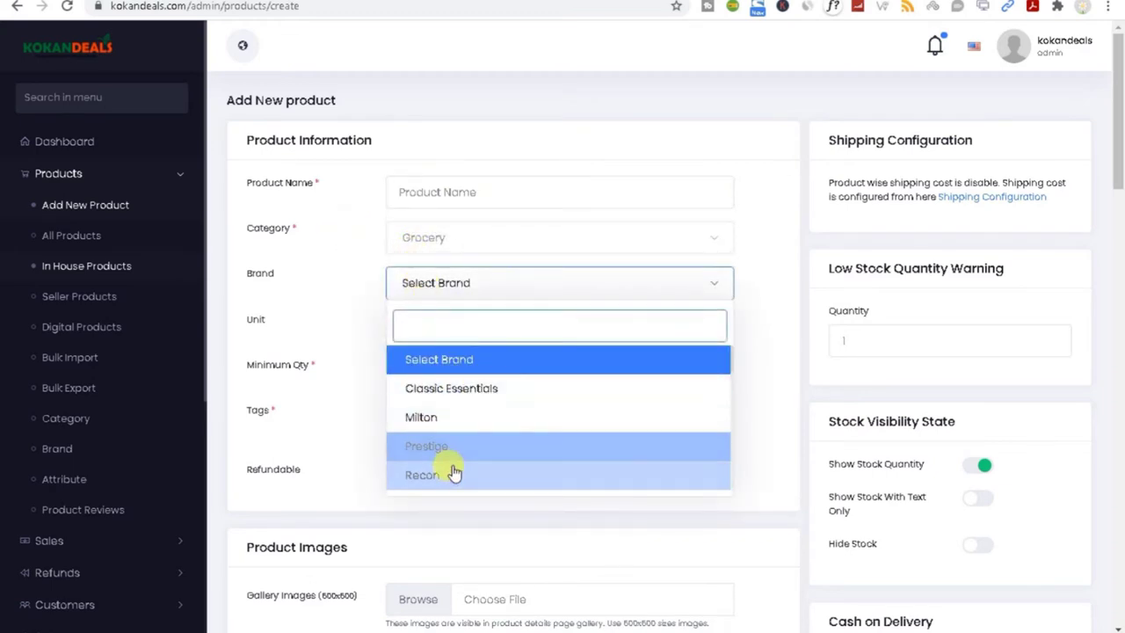
scroll(452, 470, down, 5)
scroll(452, 474, down, 5)
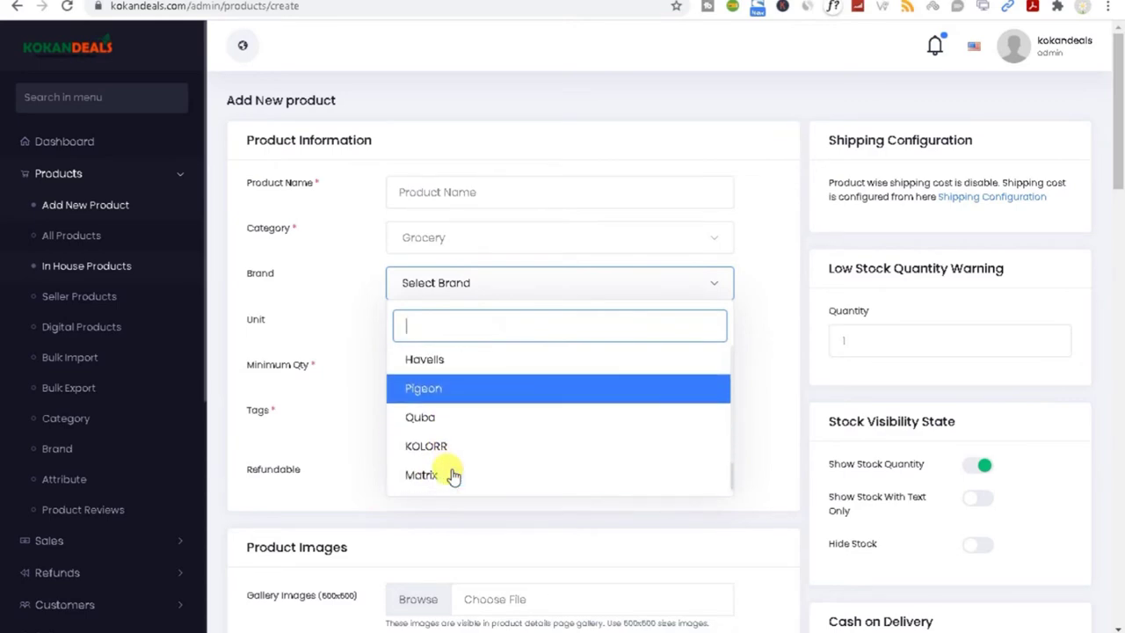
scroll(452, 475, down, 5)
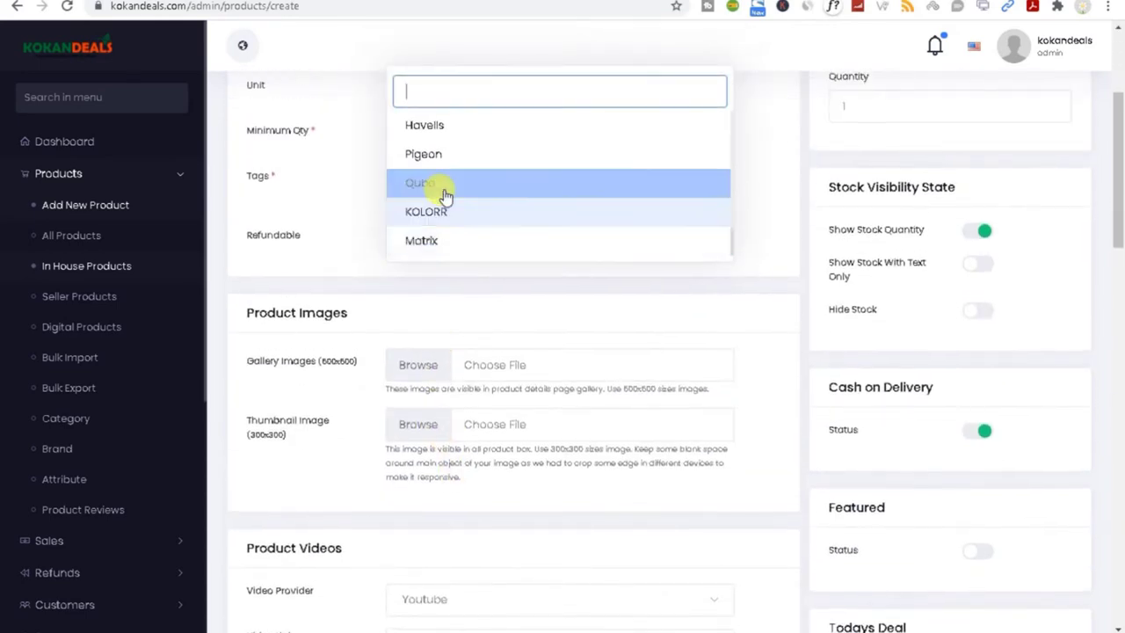
scroll(439, 118, up, 2)
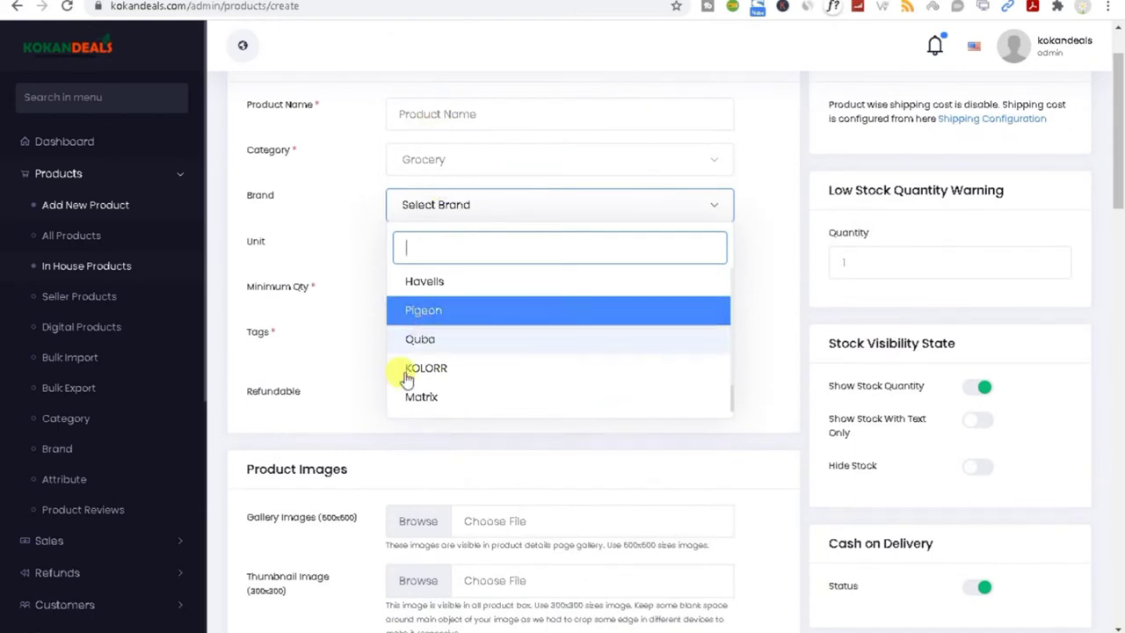
right_click(66, 456)
key(Escape)
click(78, 457)
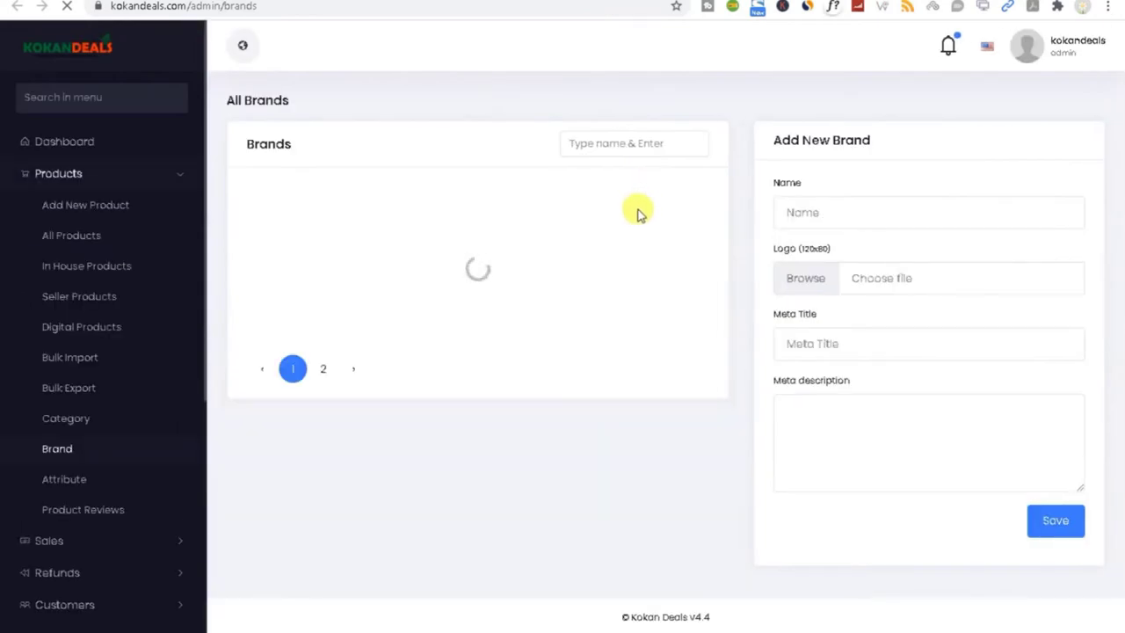
mouse_move(1120, 238)
mouse_down()
mouse_move(1121, 540)
mouse_move(1119, 219)
mouse_up()
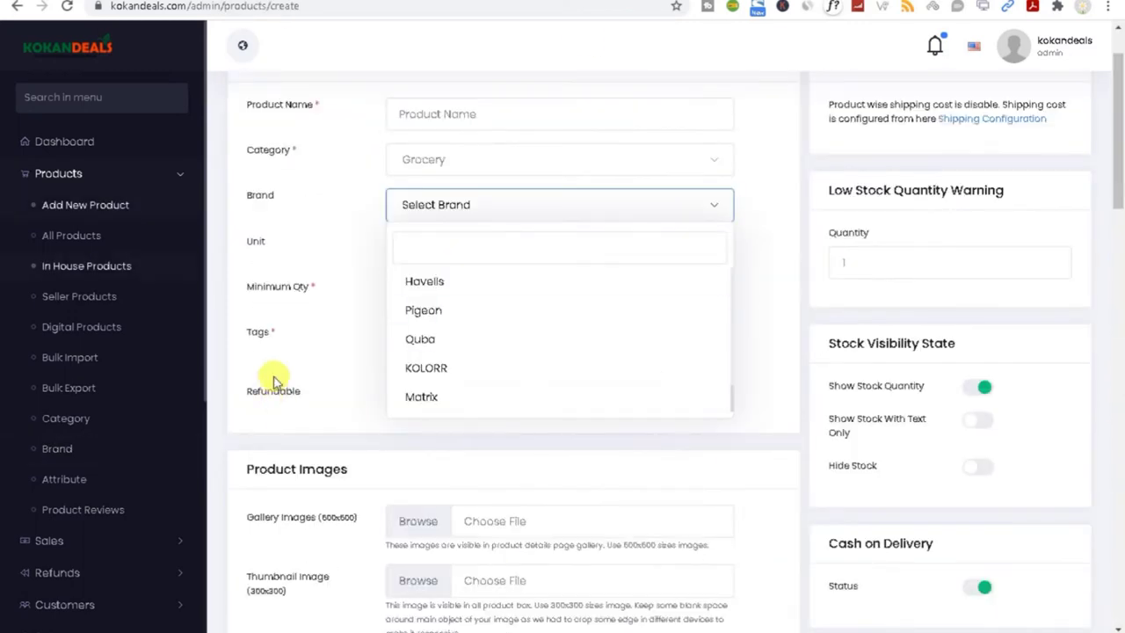
triple_click(251, 286)
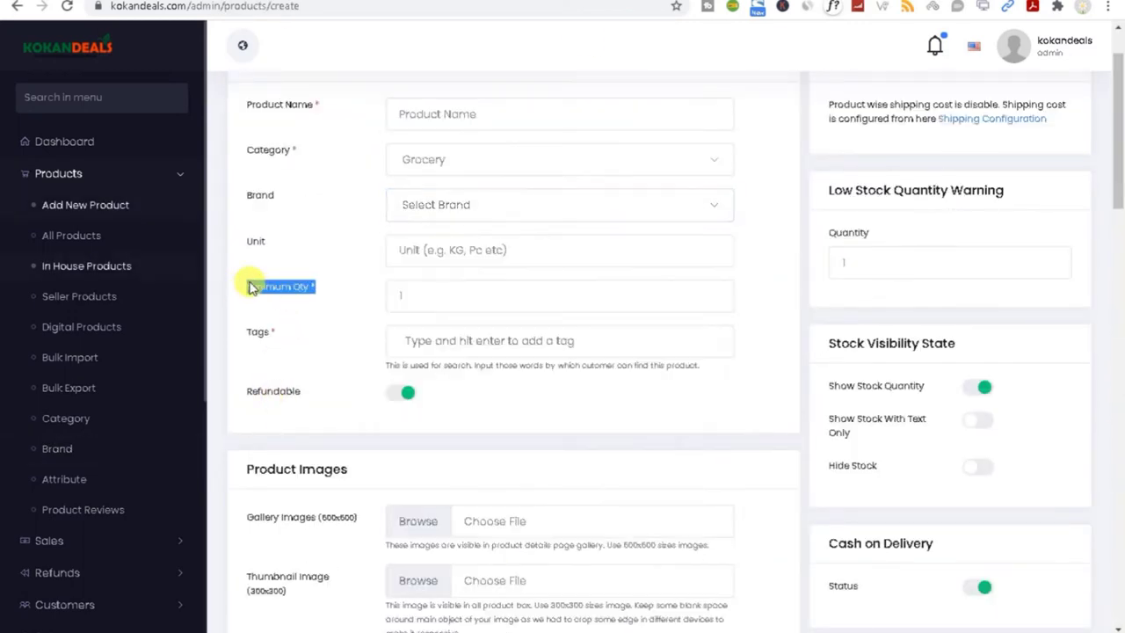
click(442, 296)
drag(419, 300, 388, 299)
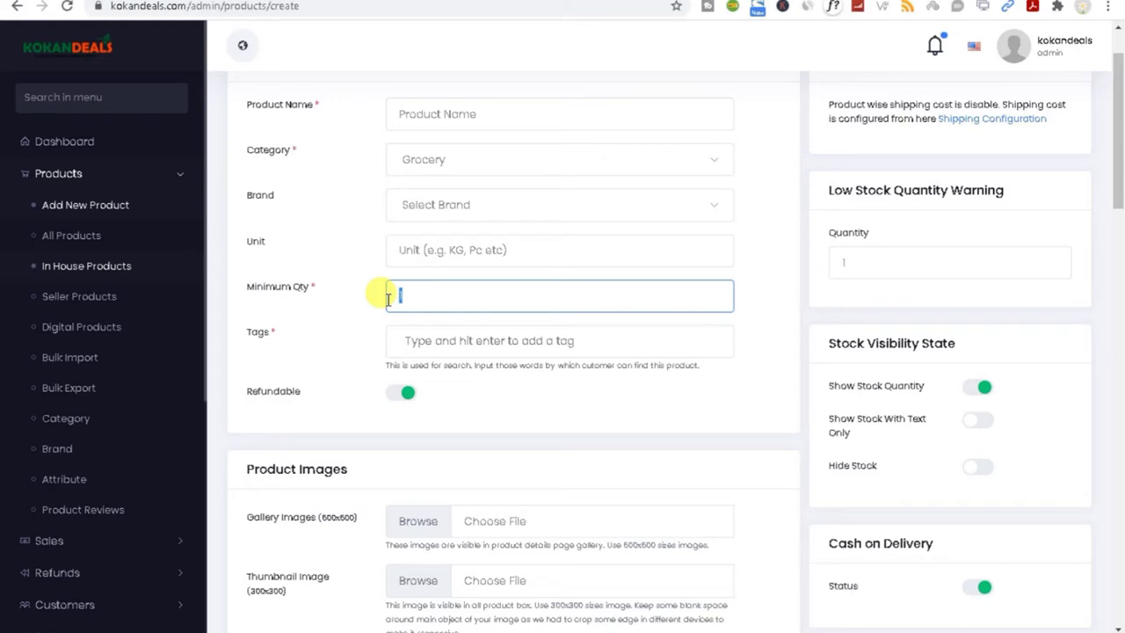
click(418, 339)
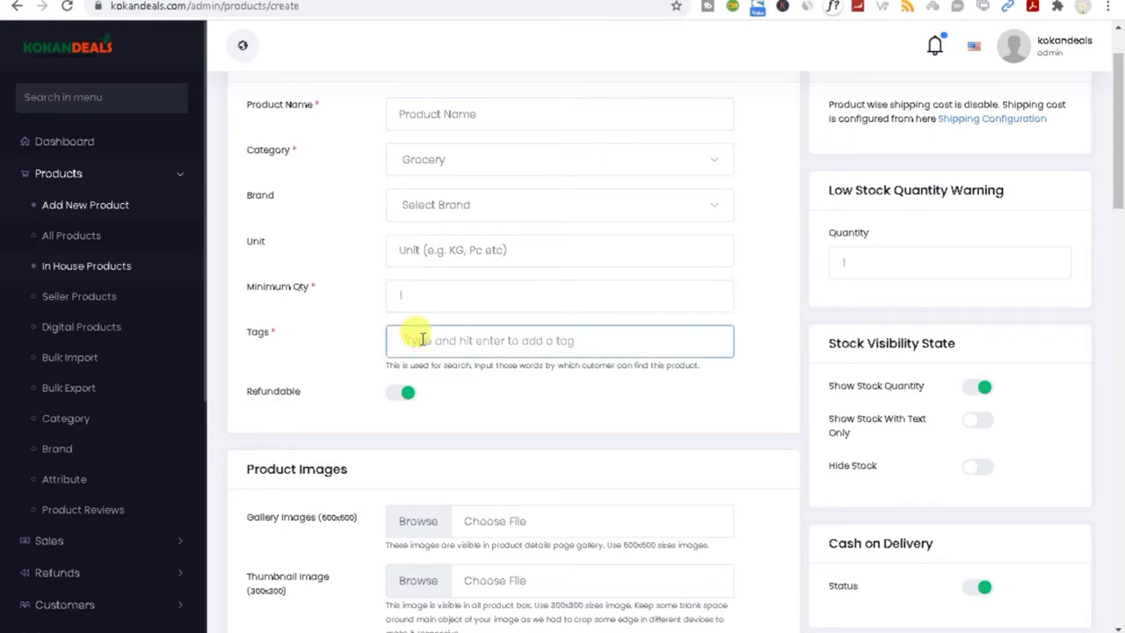
scroll(1116, 220, up, 1)
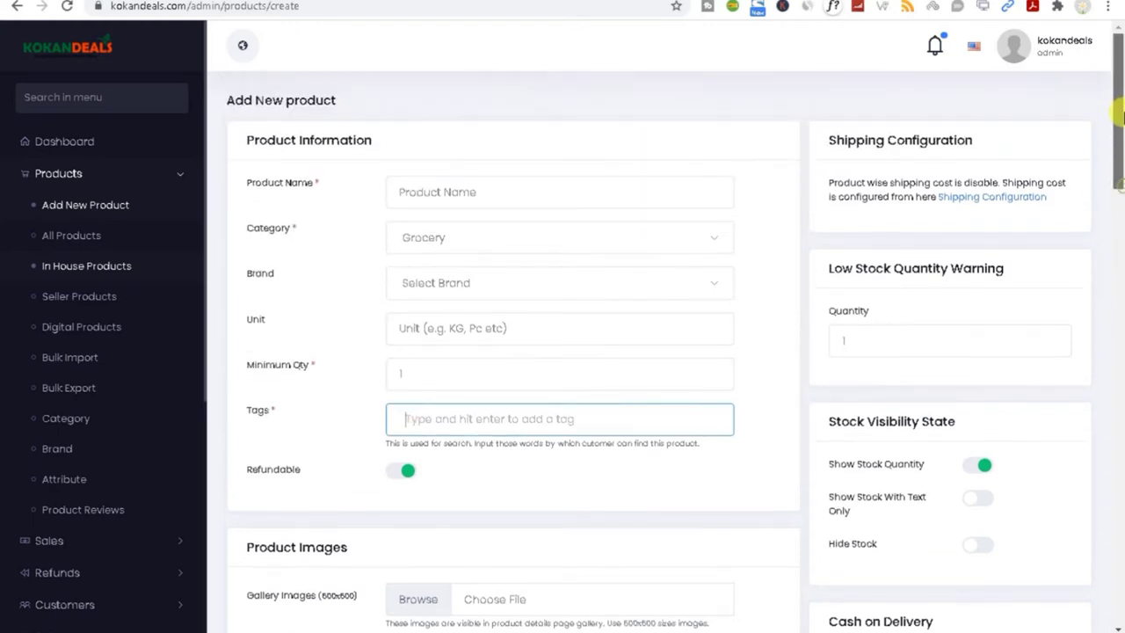
Step: Enter 'products 1' as the product name
click(464, 190)
click(464, 231)
triple_click(509, 194)
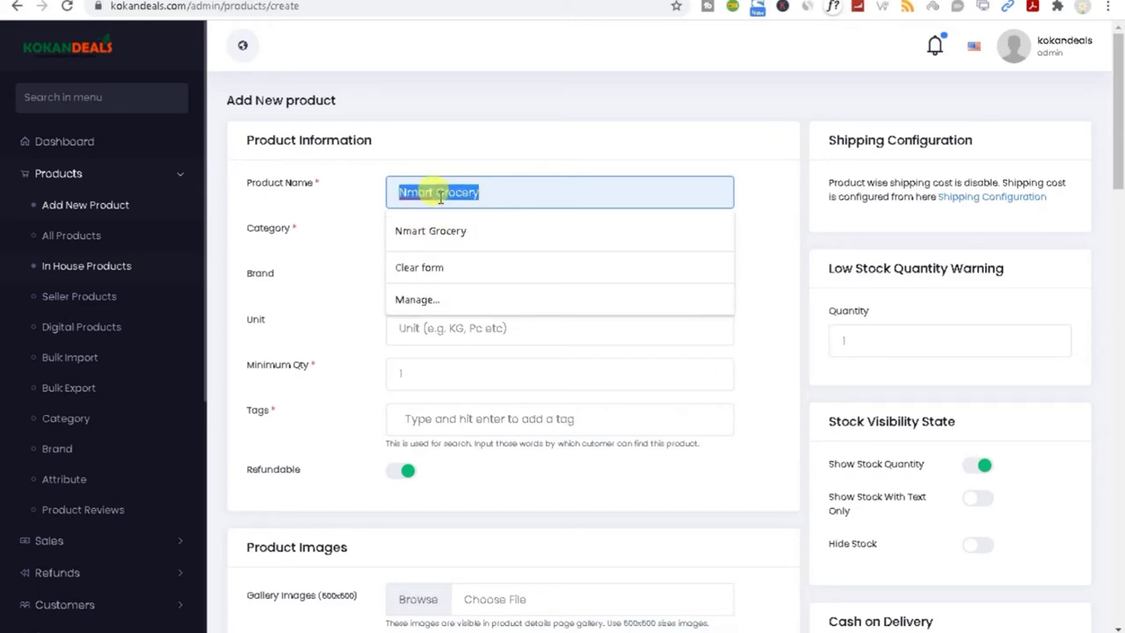
text(products)
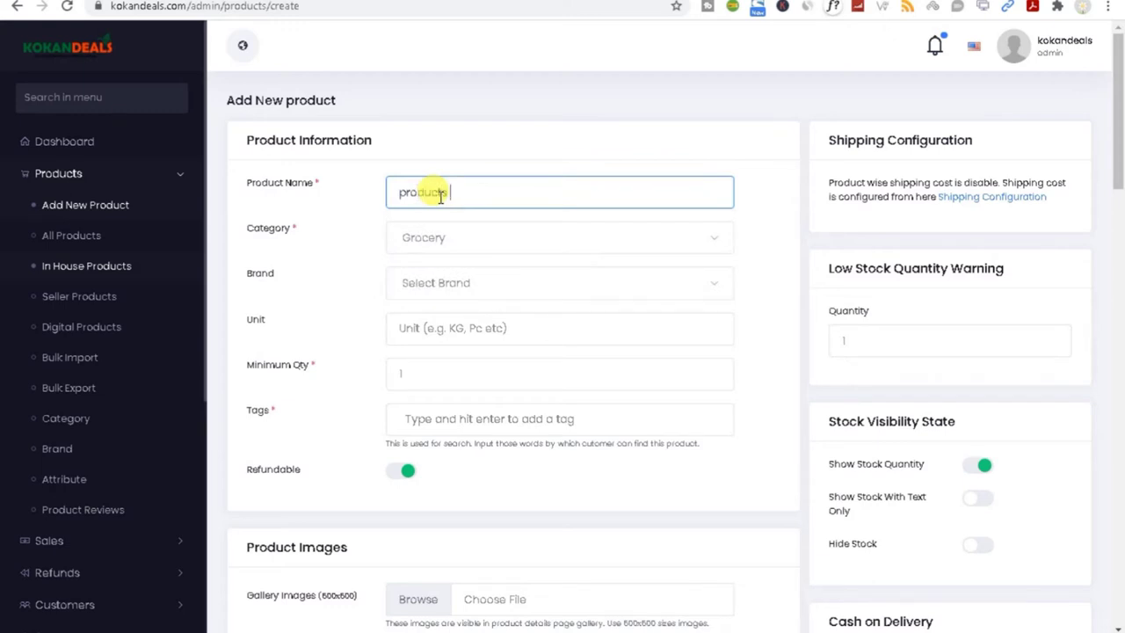
drag(467, 190, 349, 190)
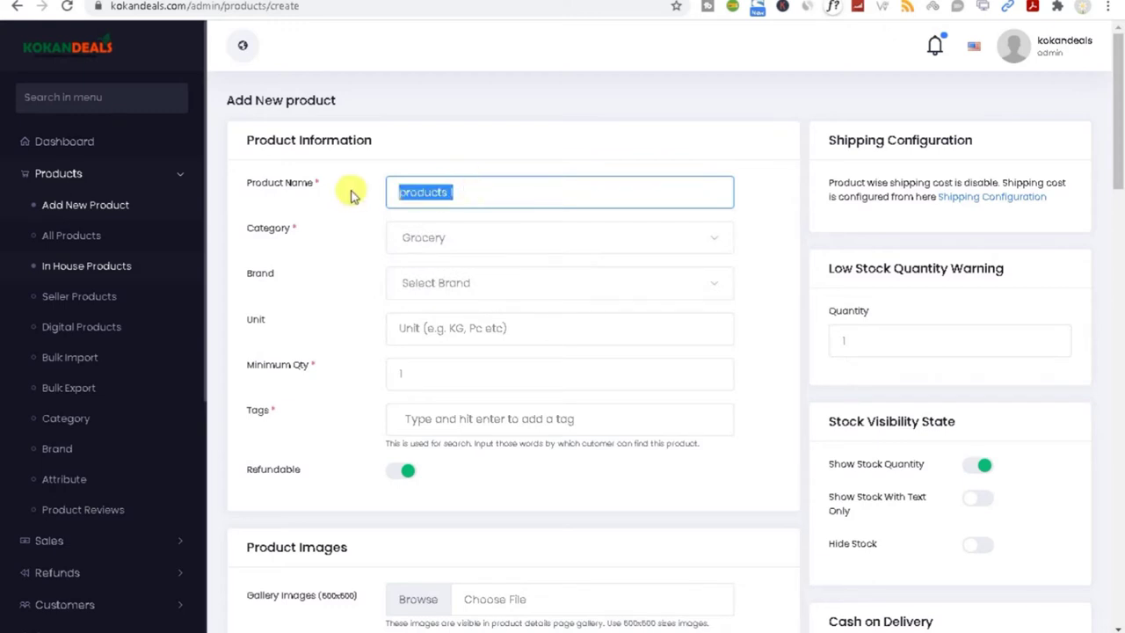
Step: Set the category to Beverages and the unit to kg
click(414, 241)
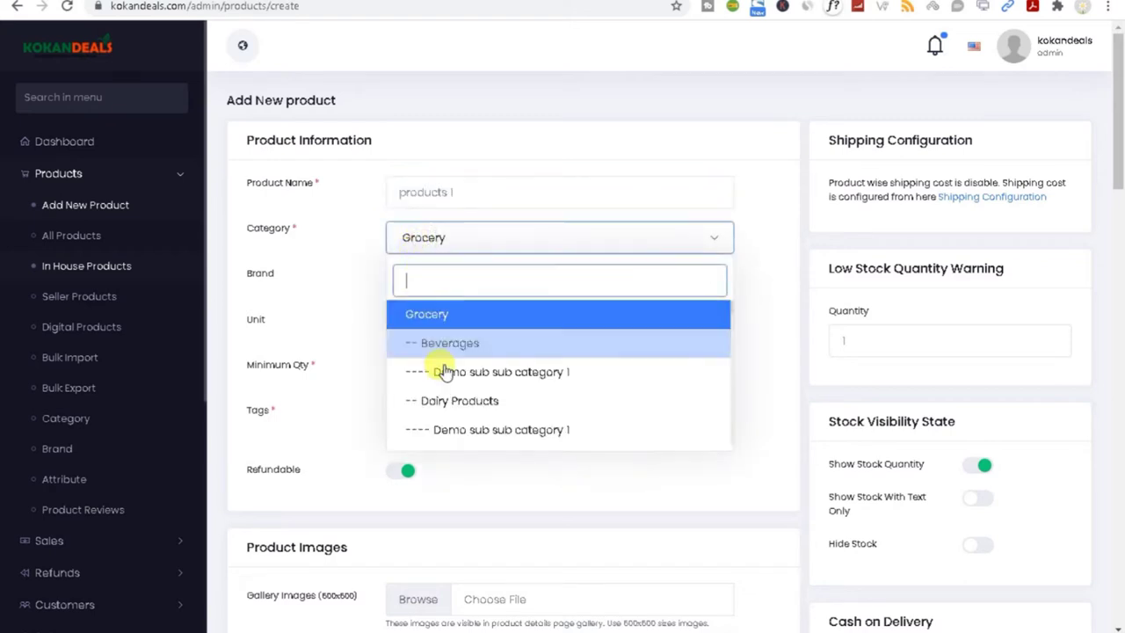
click(447, 342)
click(442, 328)
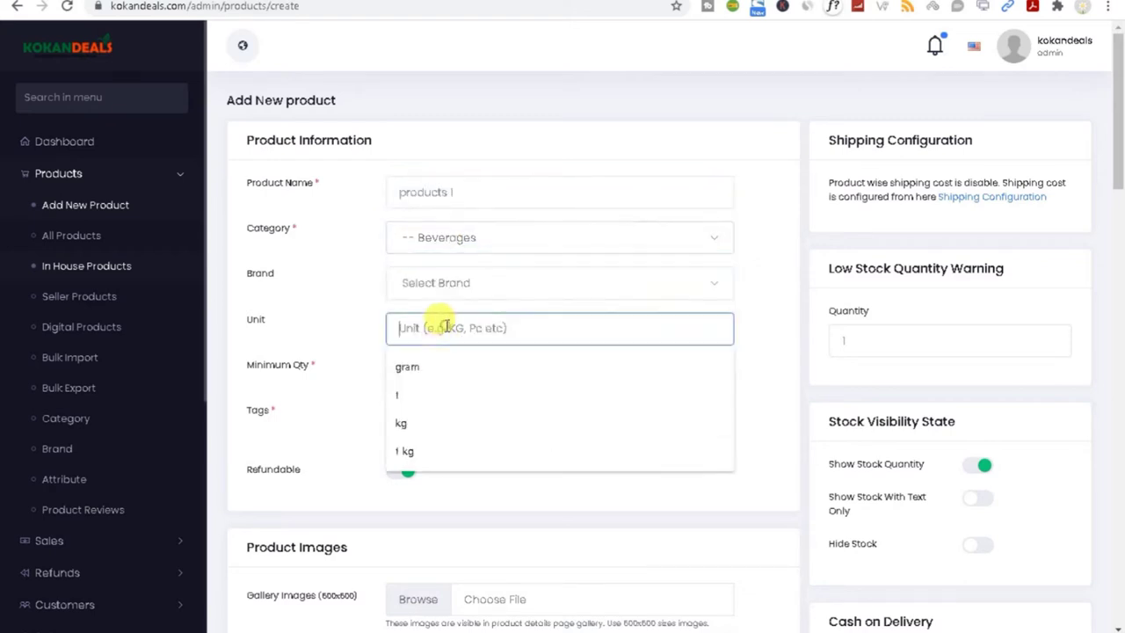
click(416, 421)
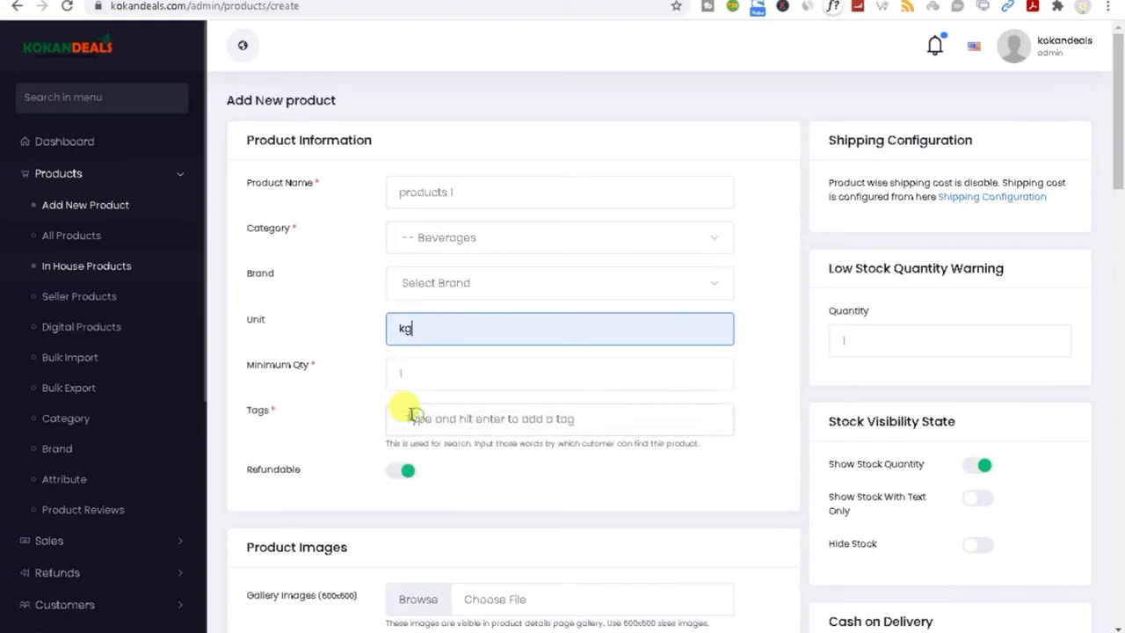
click(420, 373)
Step: Add 'products 1' as a product tag
click(431, 424)
text(products 1)
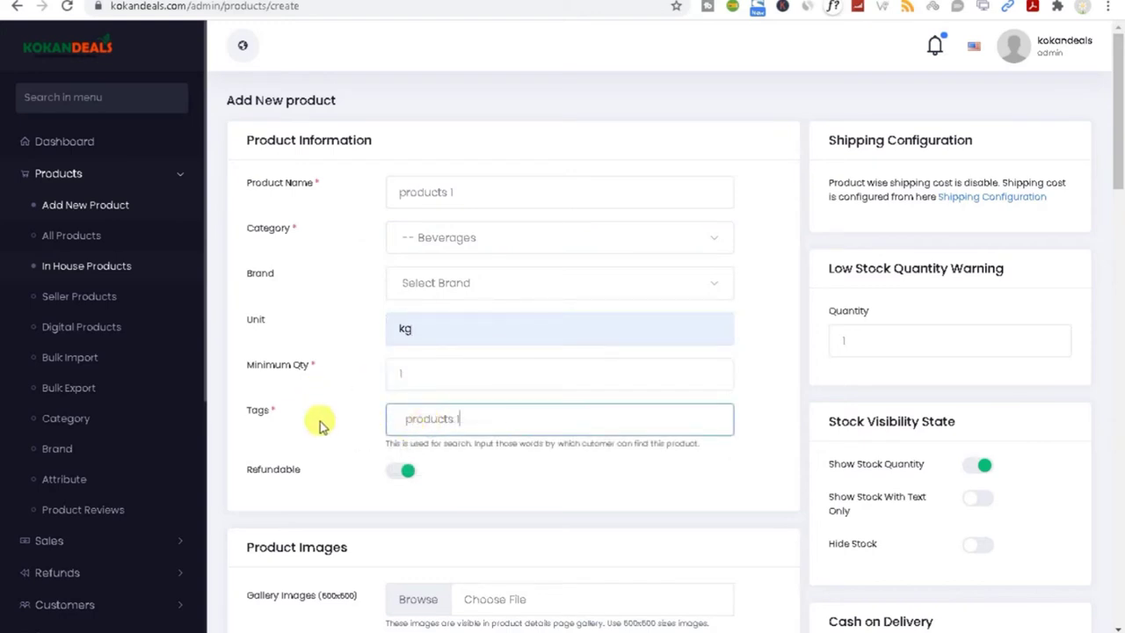
key(Return)
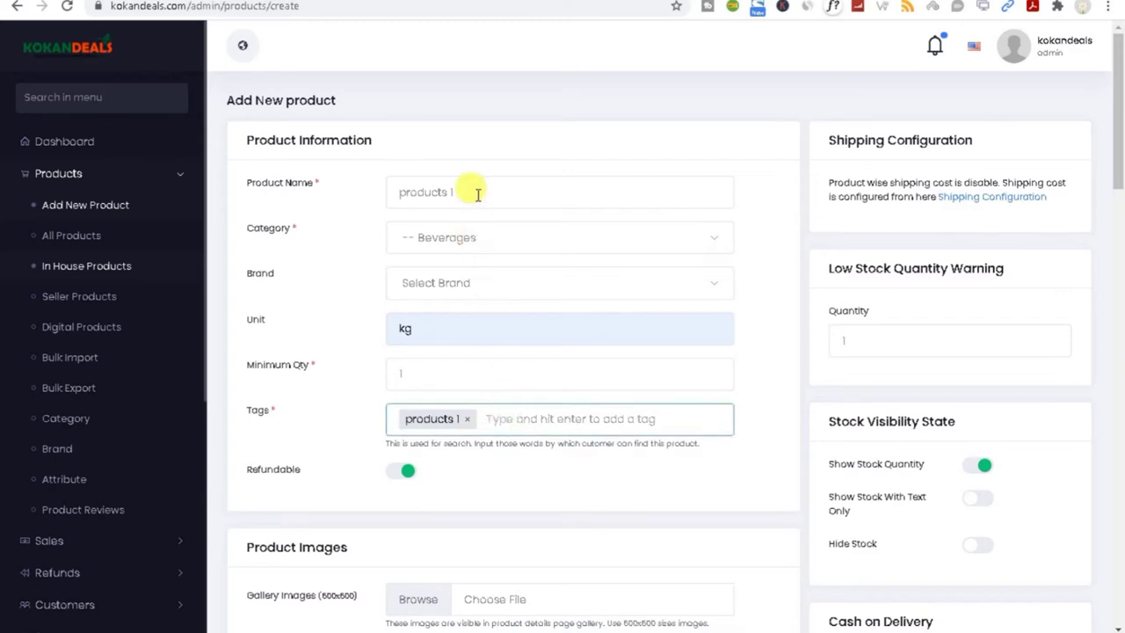
drag(469, 191, 302, 208)
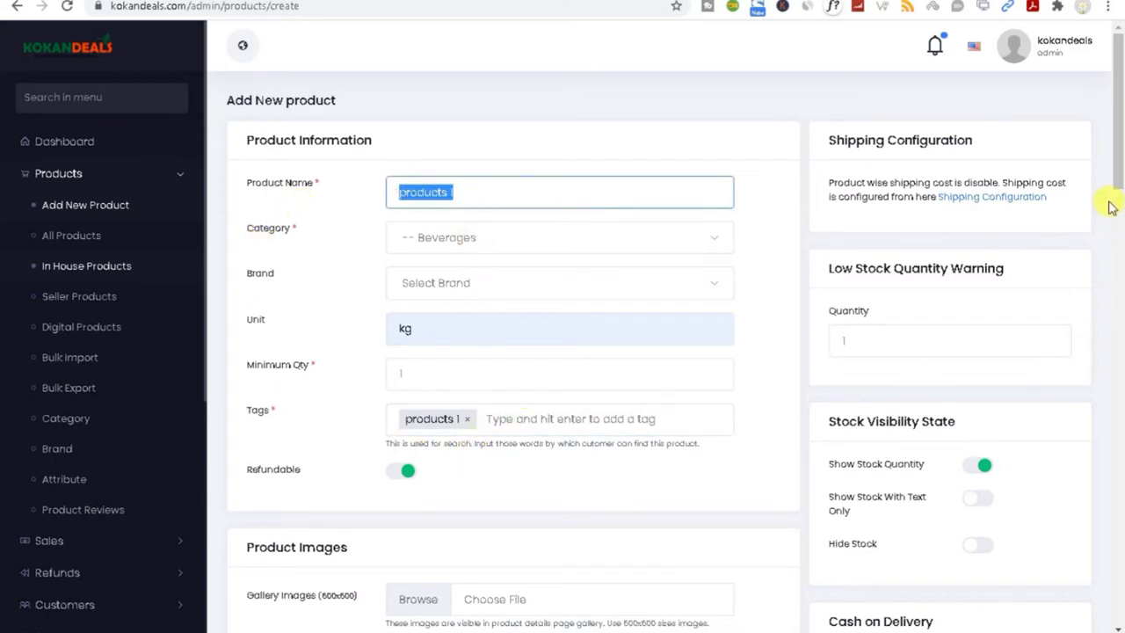
click(503, 417)
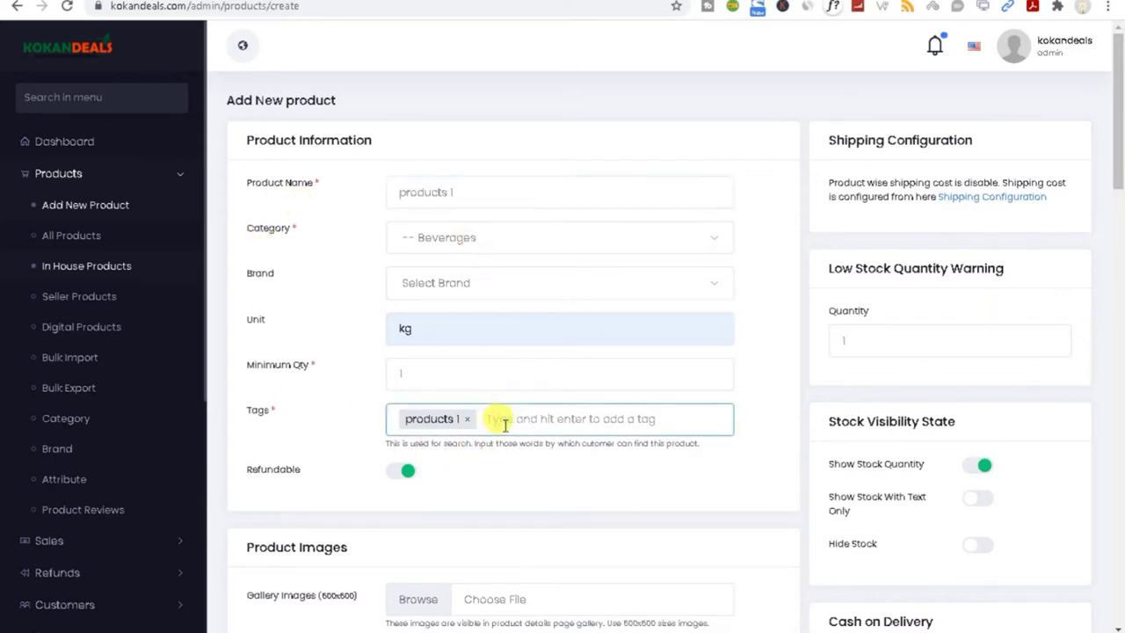
Step: Switch Refundable off so the product is non-refundable
click(408, 474)
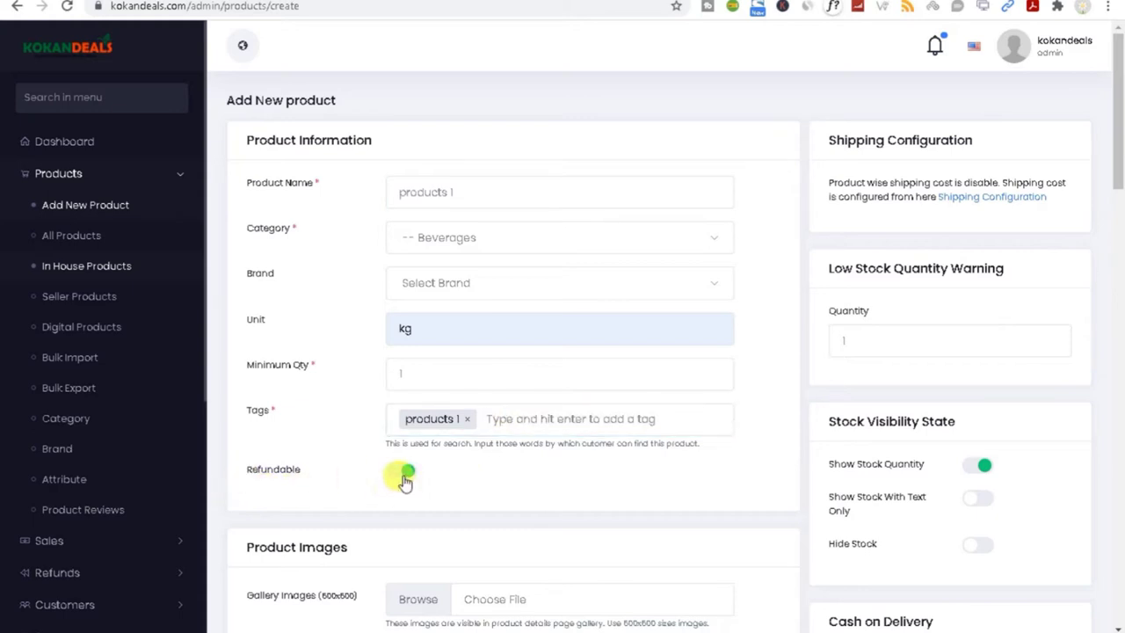
click(404, 479)
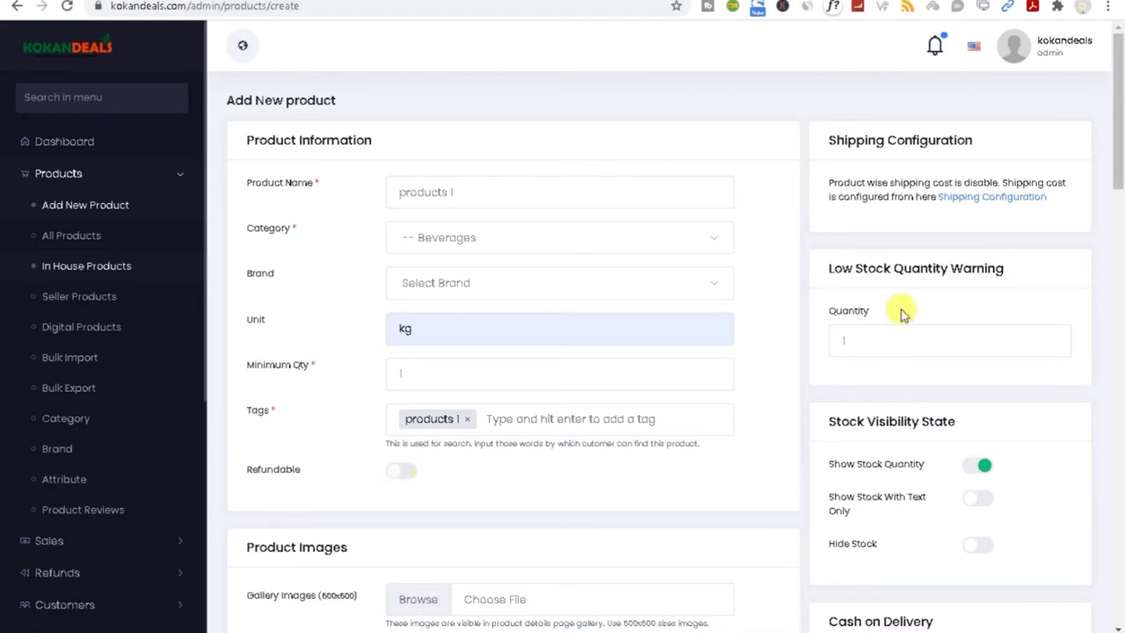
drag(1117, 156, 1116, 214)
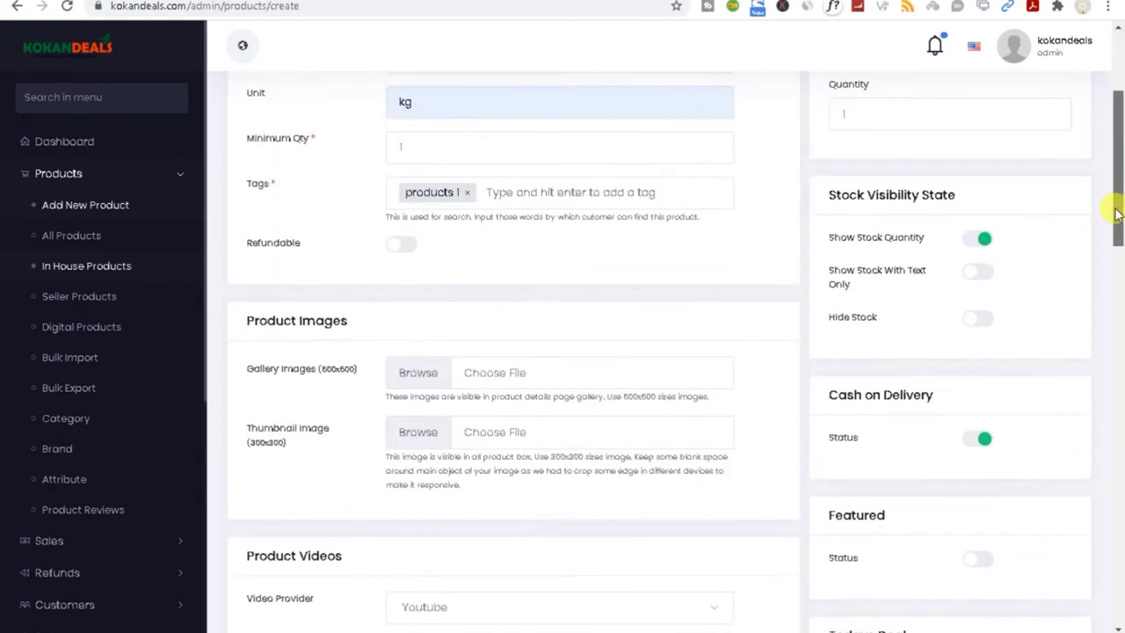
Step: Add the uploaded Glassware.jpg as the product's gallery image
click(419, 374)
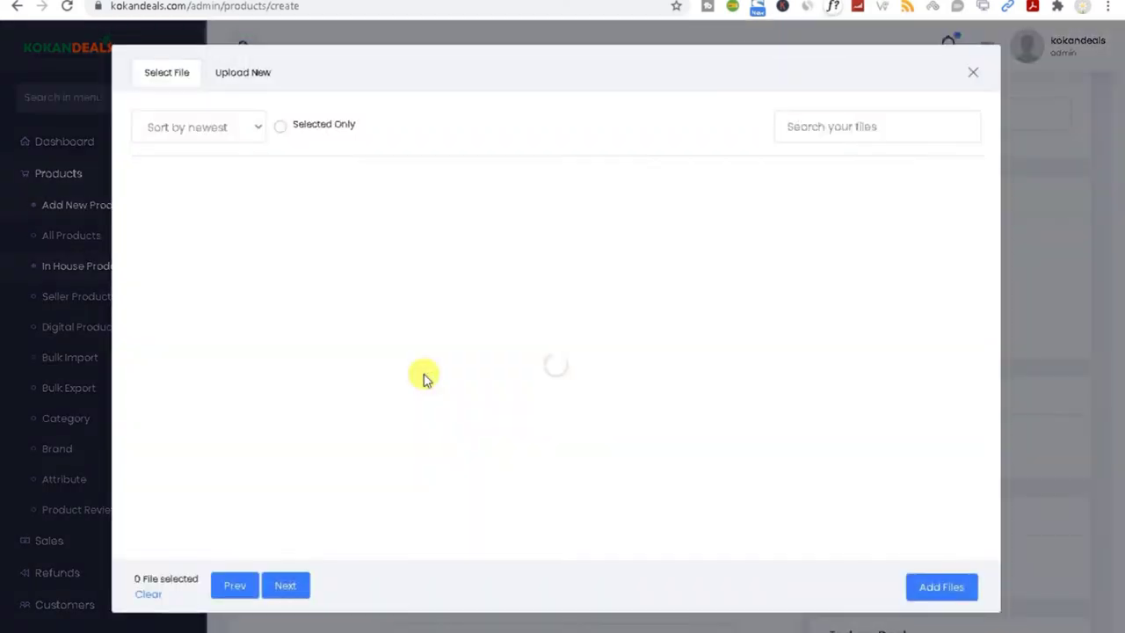
click(242, 79)
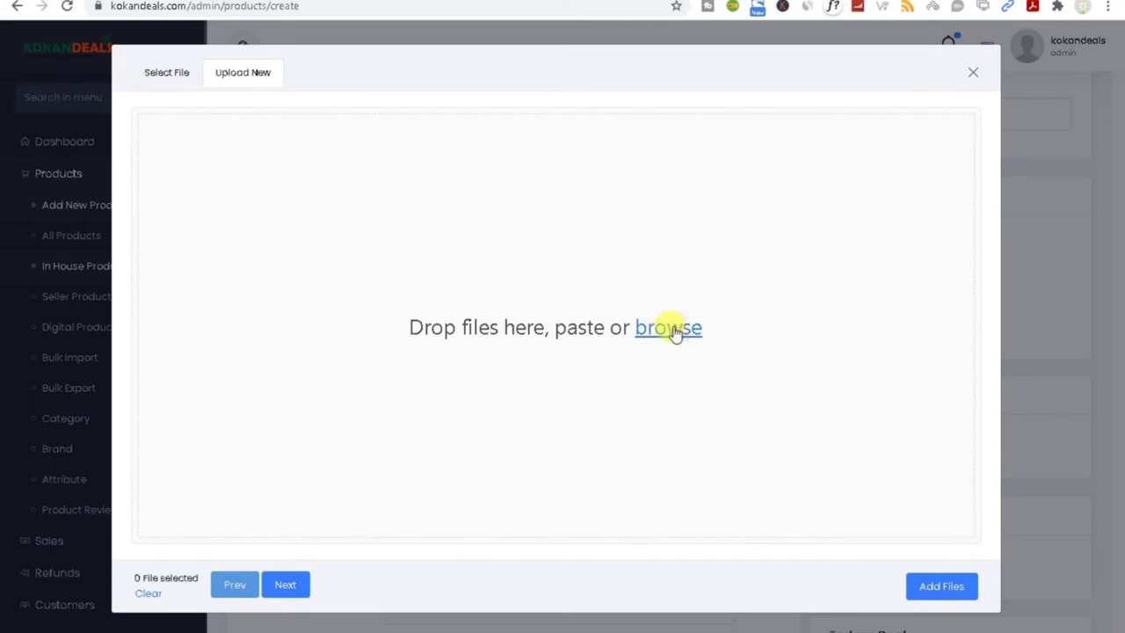
click(155, 77)
click(483, 239)
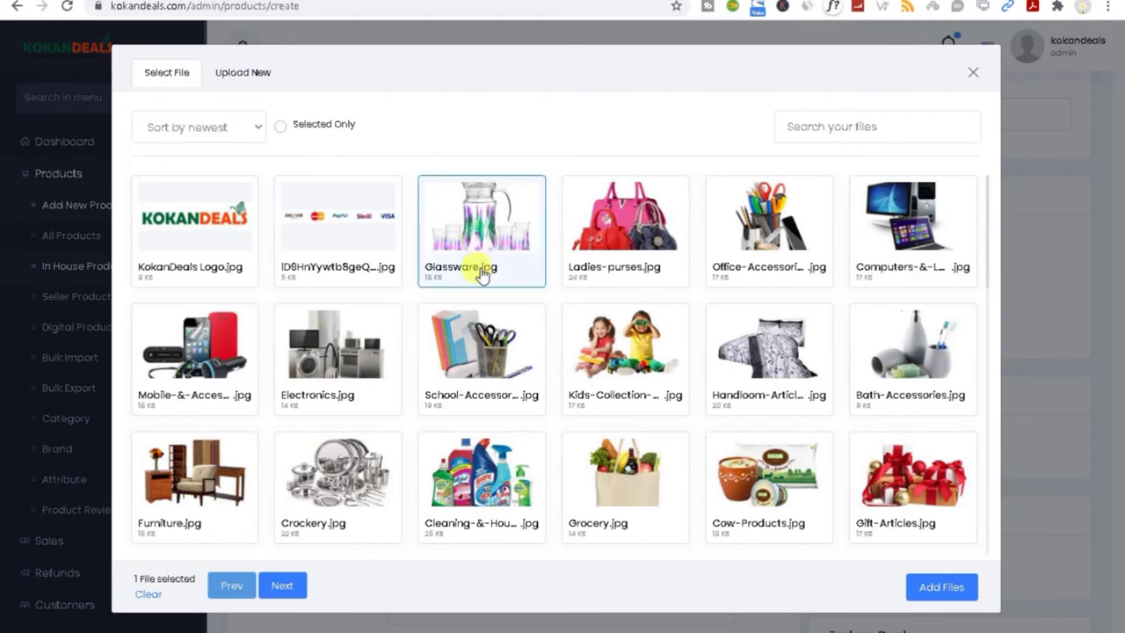
click(941, 587)
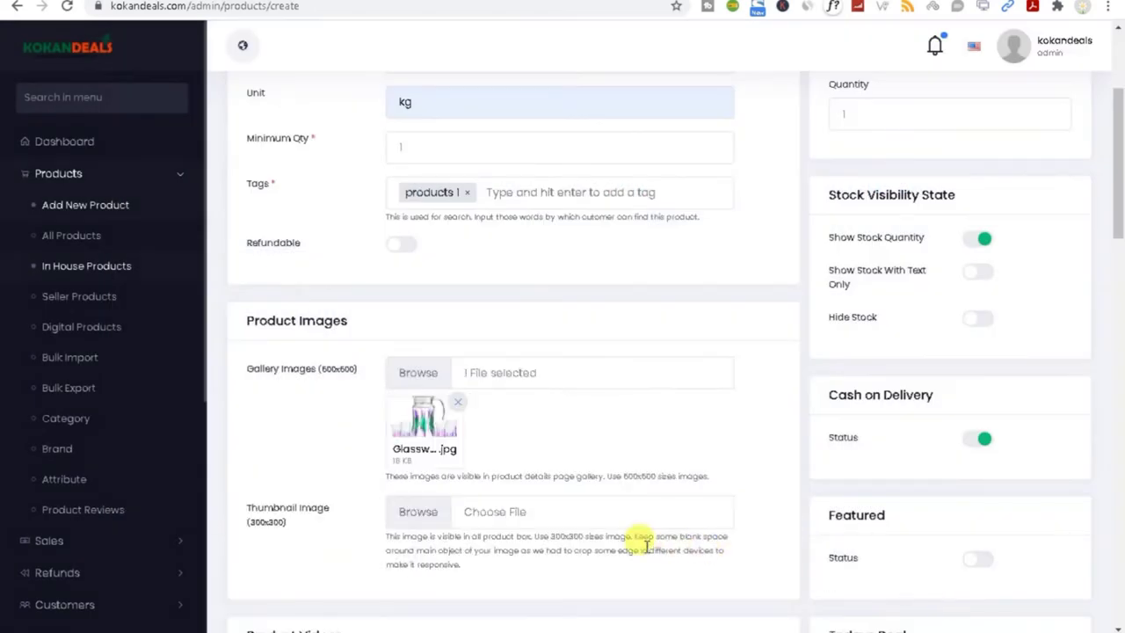
Step: Set Glassware.jpg as the product's thumbnail image
click(407, 519)
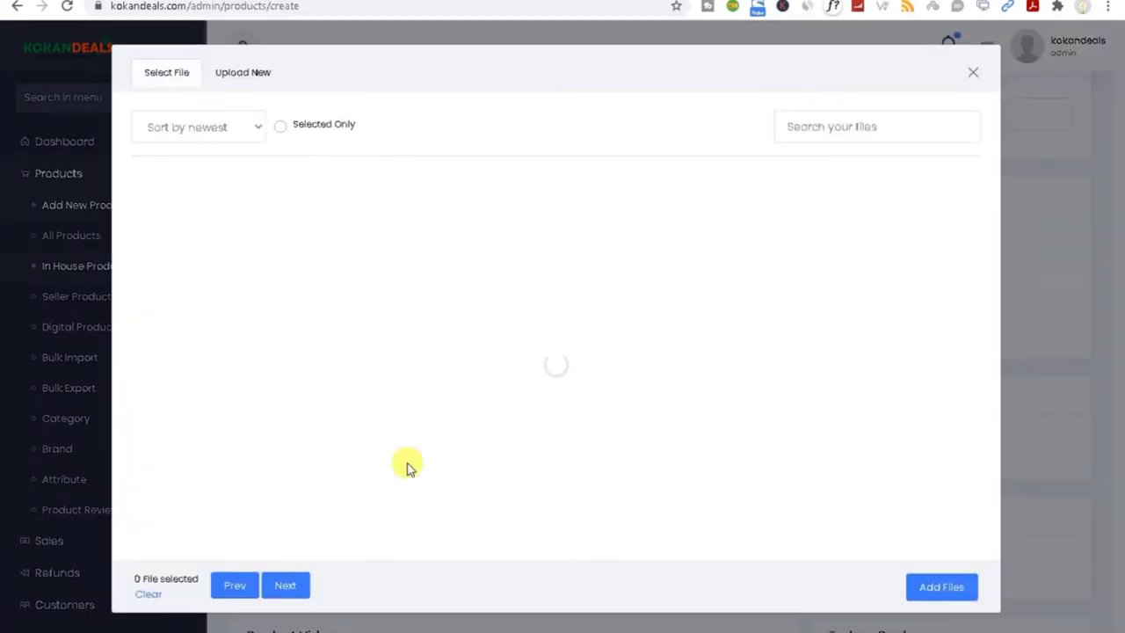
click(432, 251)
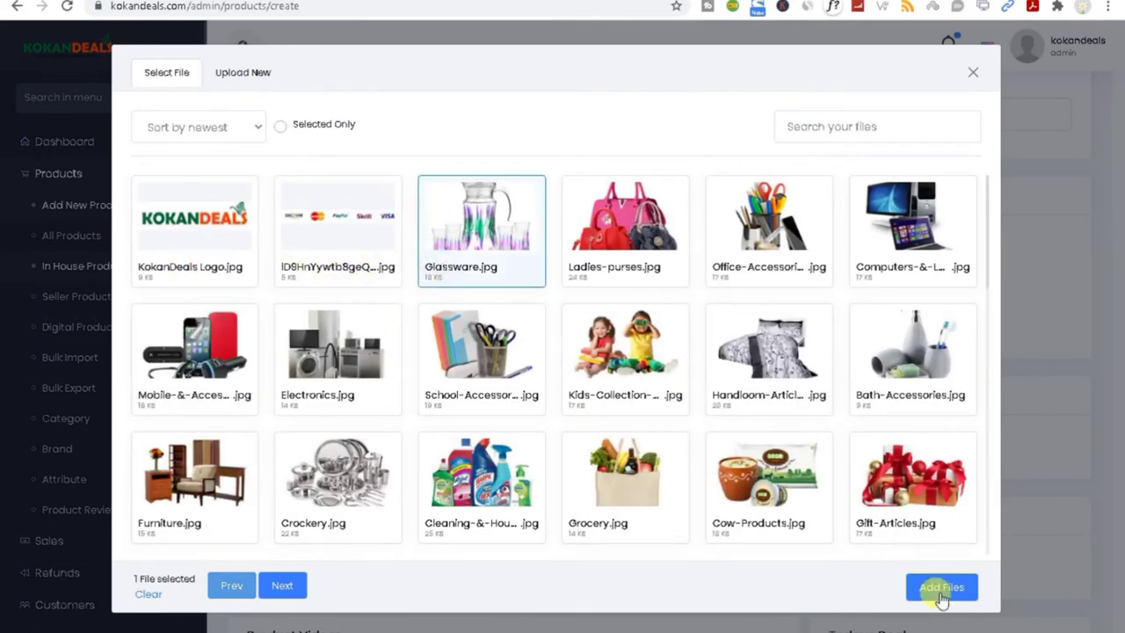
click(945, 587)
drag(1120, 180, 1121, 286)
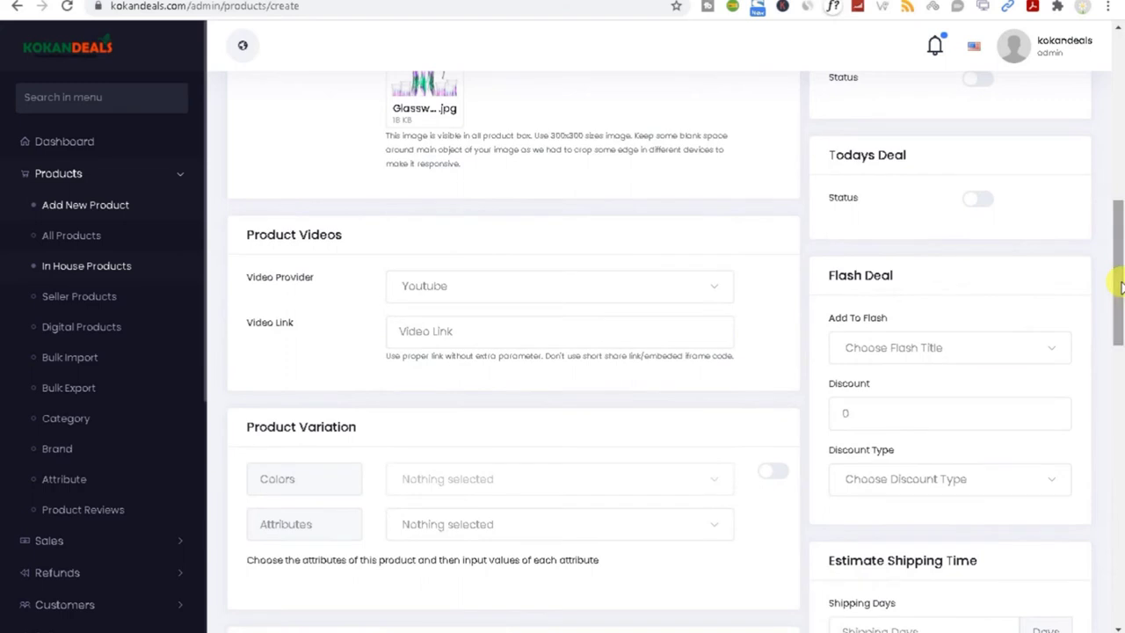
double_click(274, 232)
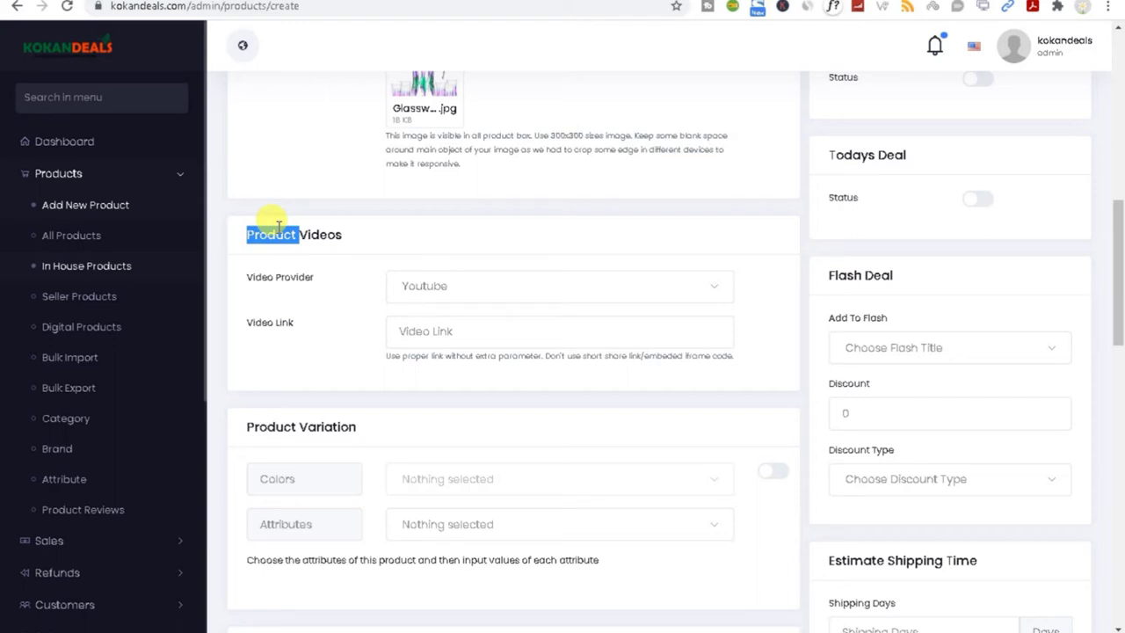
click(407, 328)
click(444, 287)
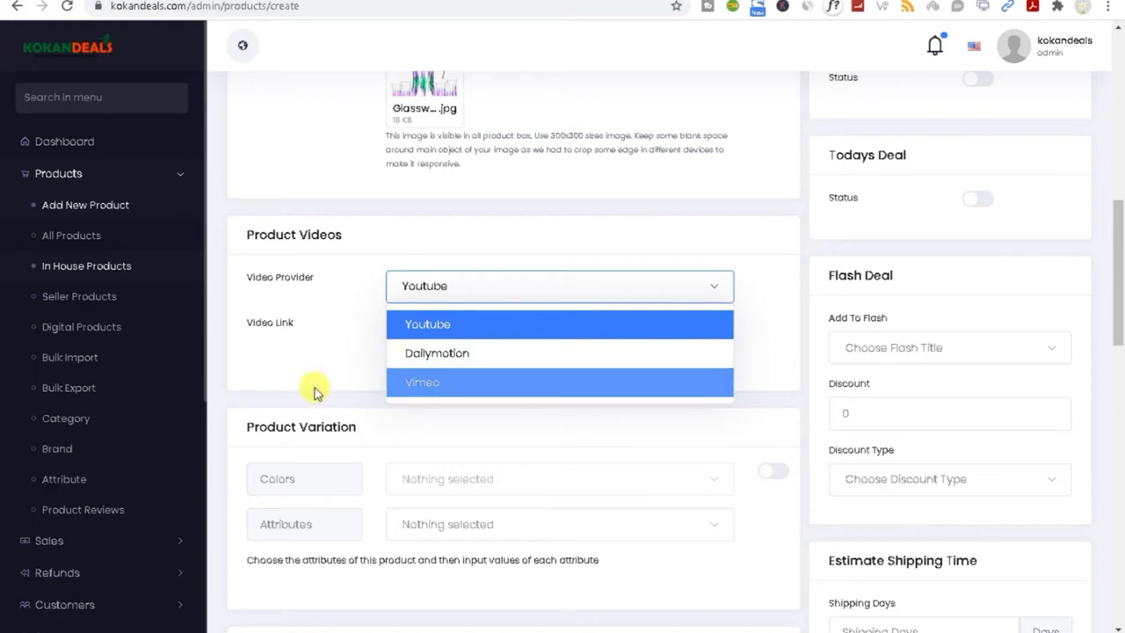
click(301, 342)
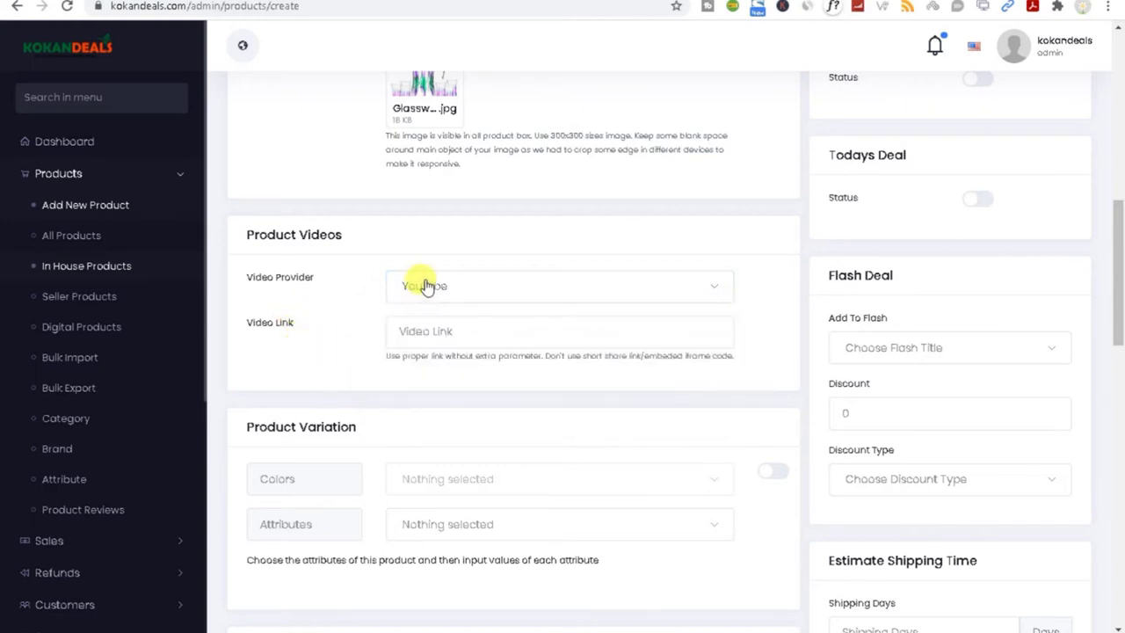
click(422, 286)
click(343, 341)
click(429, 339)
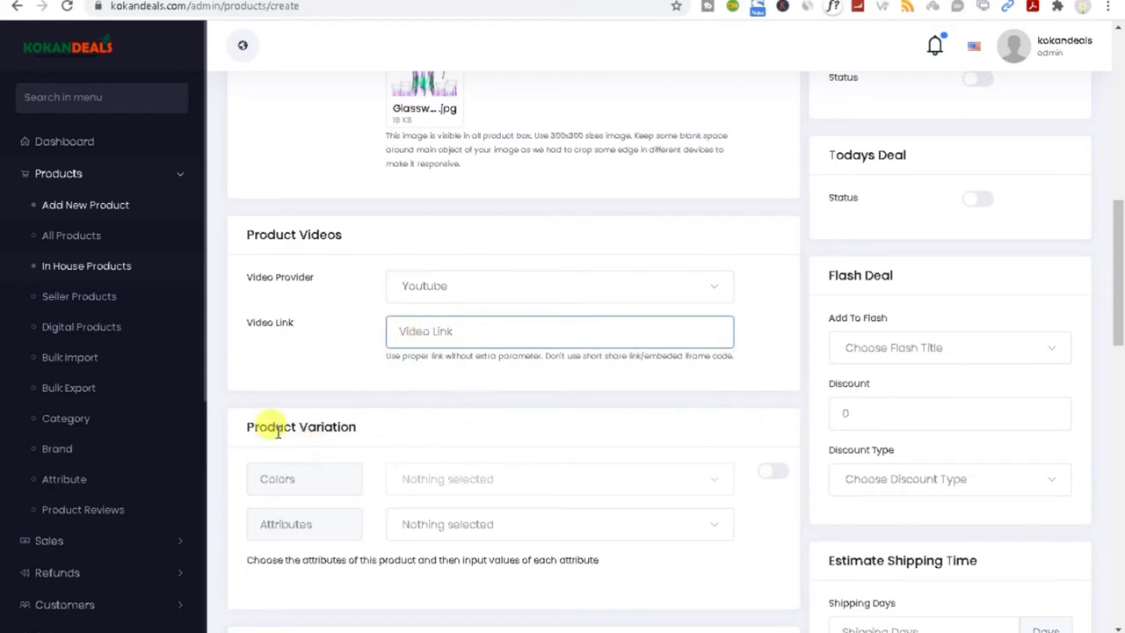
drag(249, 427, 397, 424)
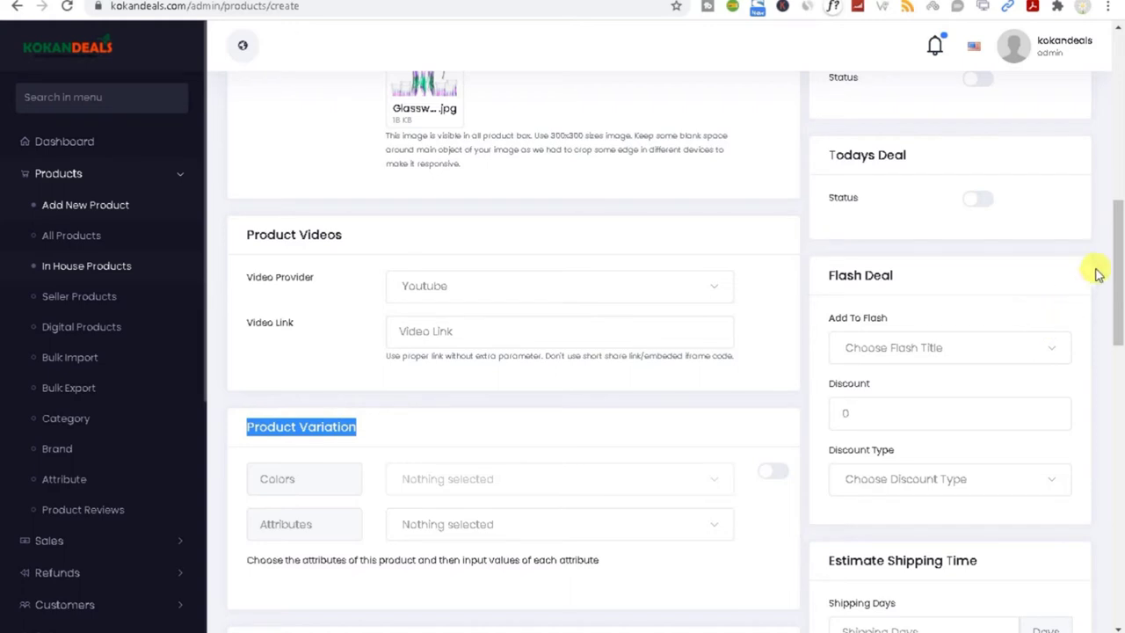
drag(1113, 244, 1113, 310)
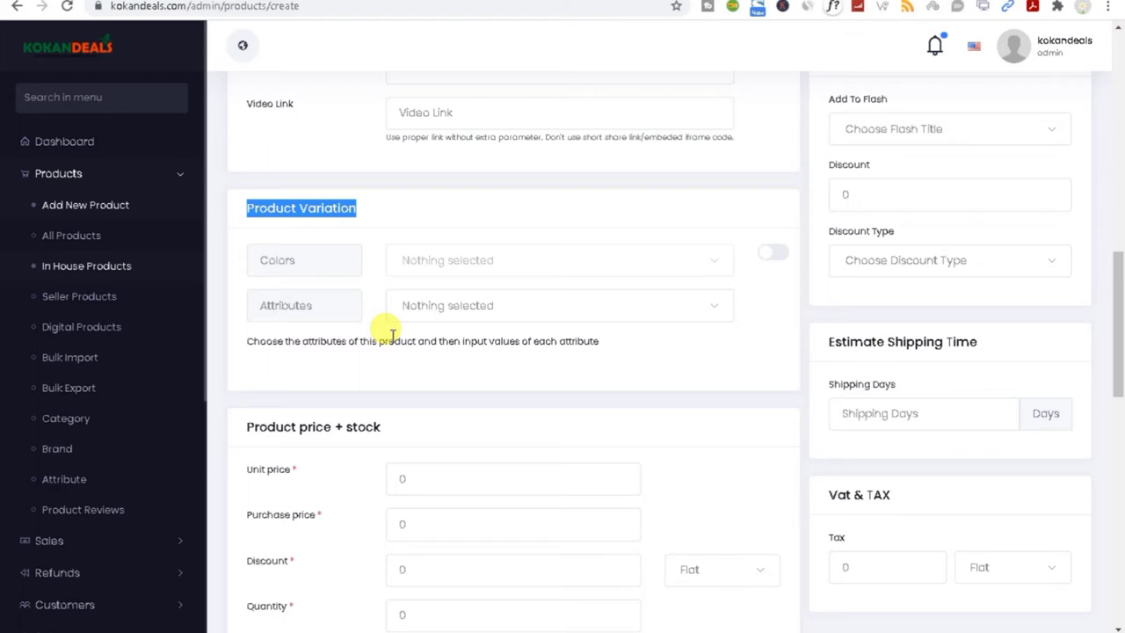
click(417, 261)
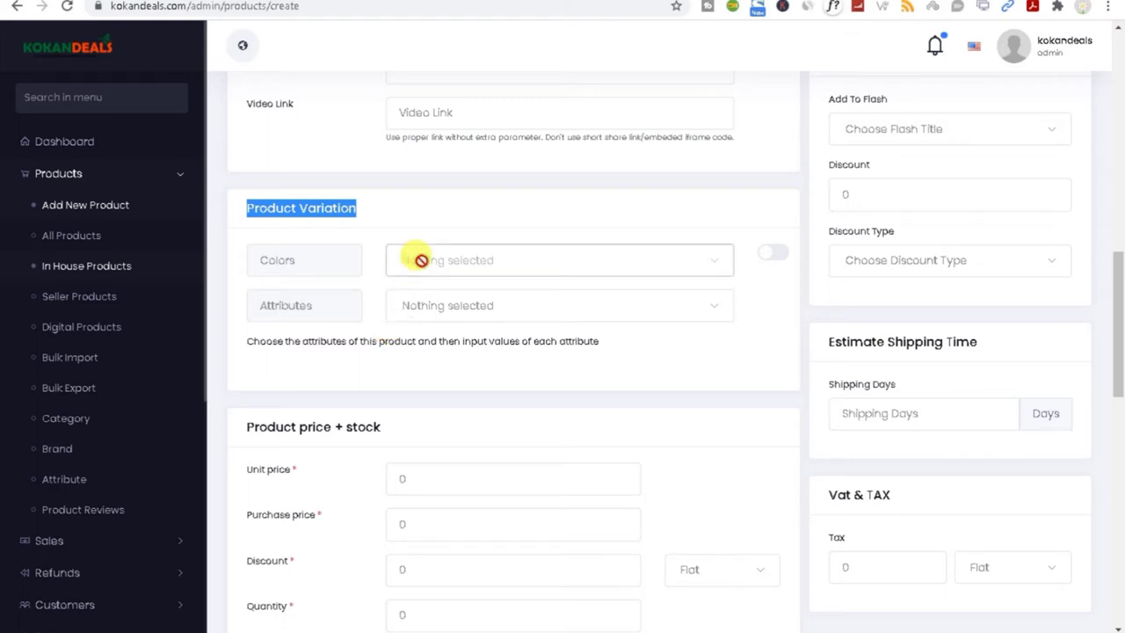
click(769, 256)
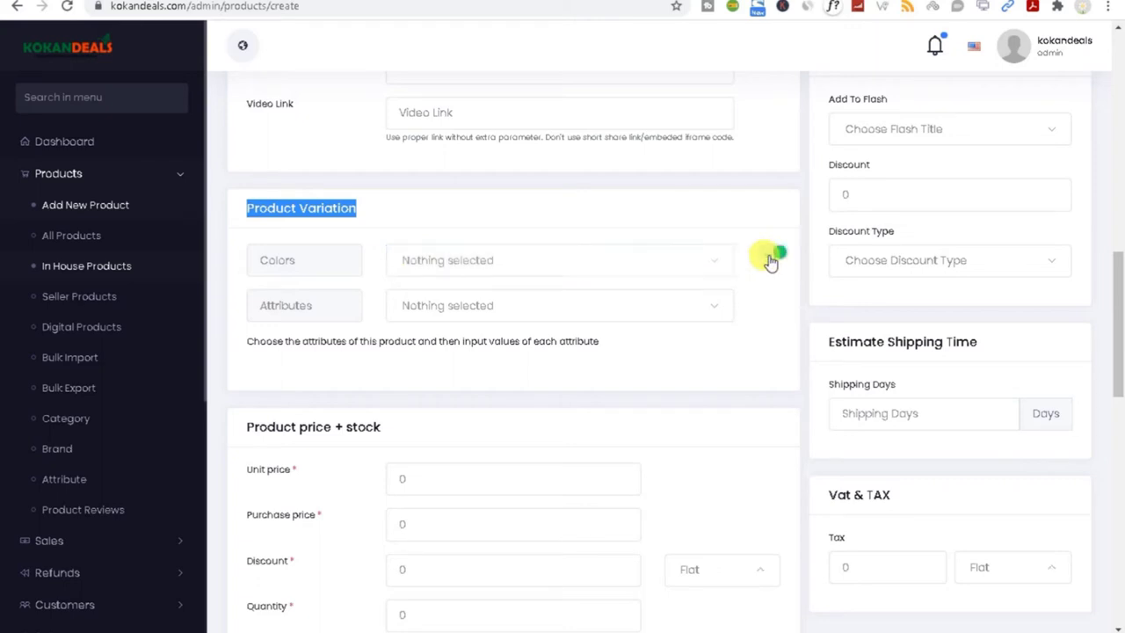
click(475, 267)
scroll(466, 445, down, 3)
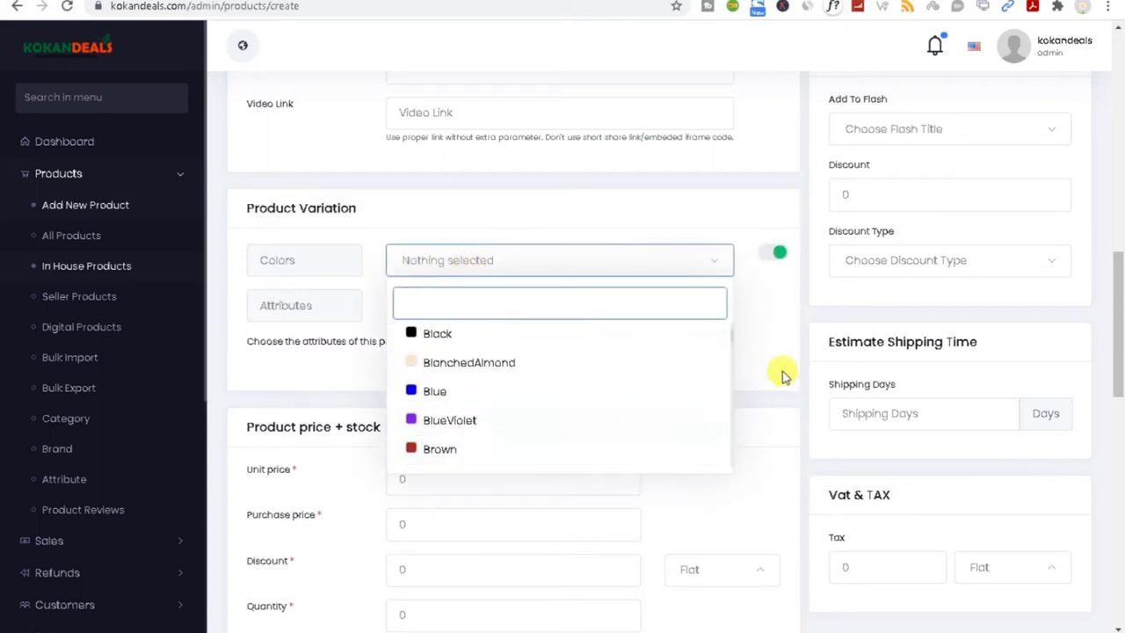
click(786, 340)
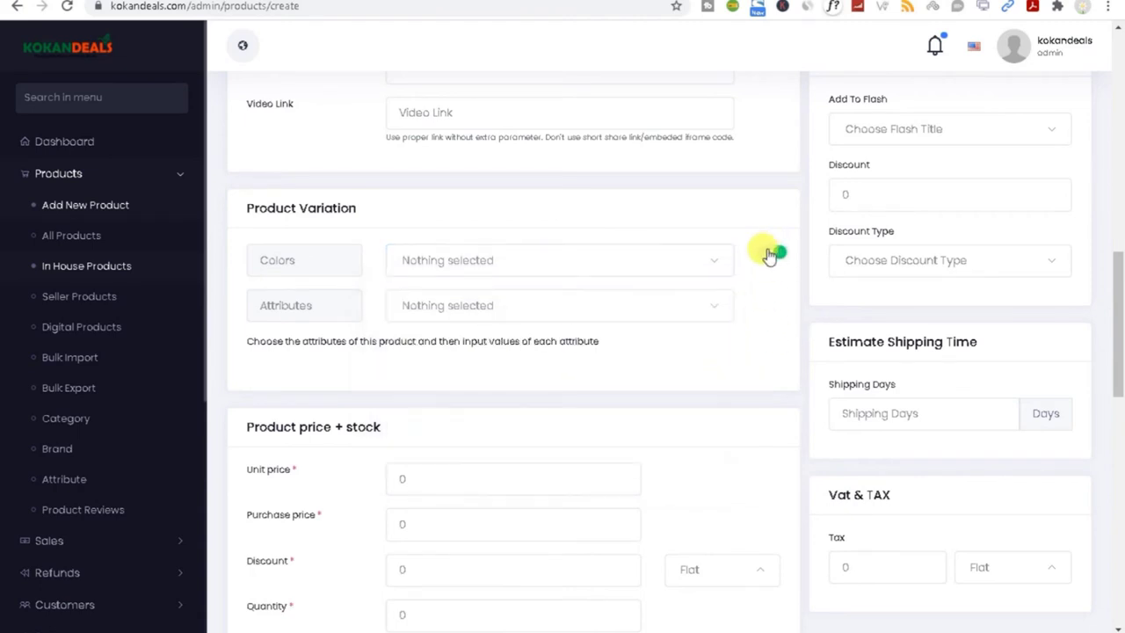
click(465, 299)
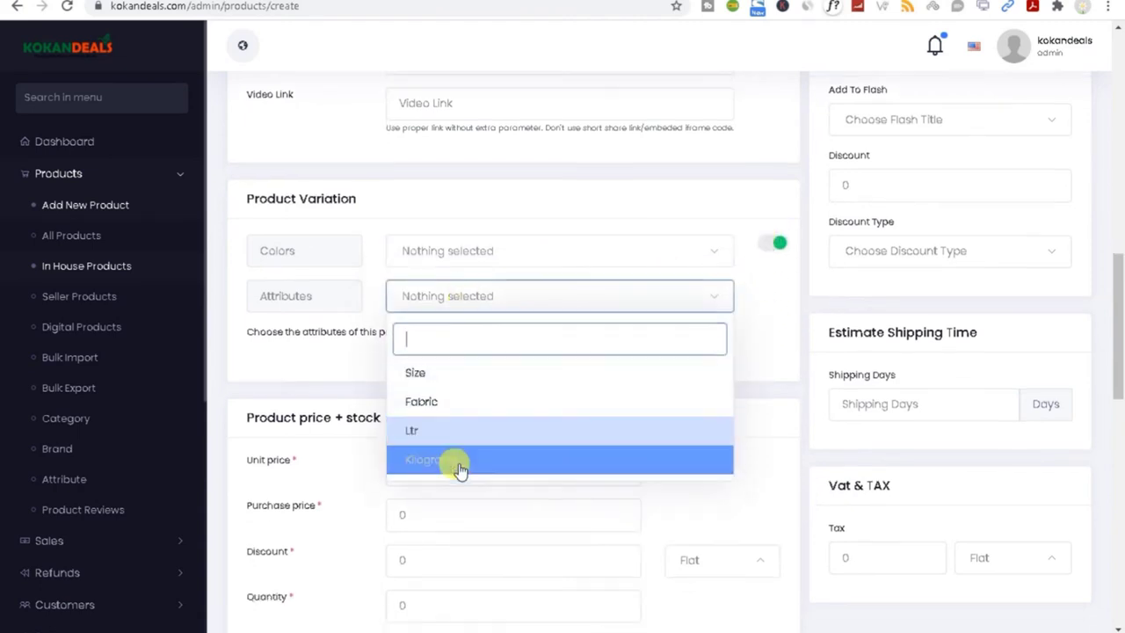
click(307, 364)
click(783, 254)
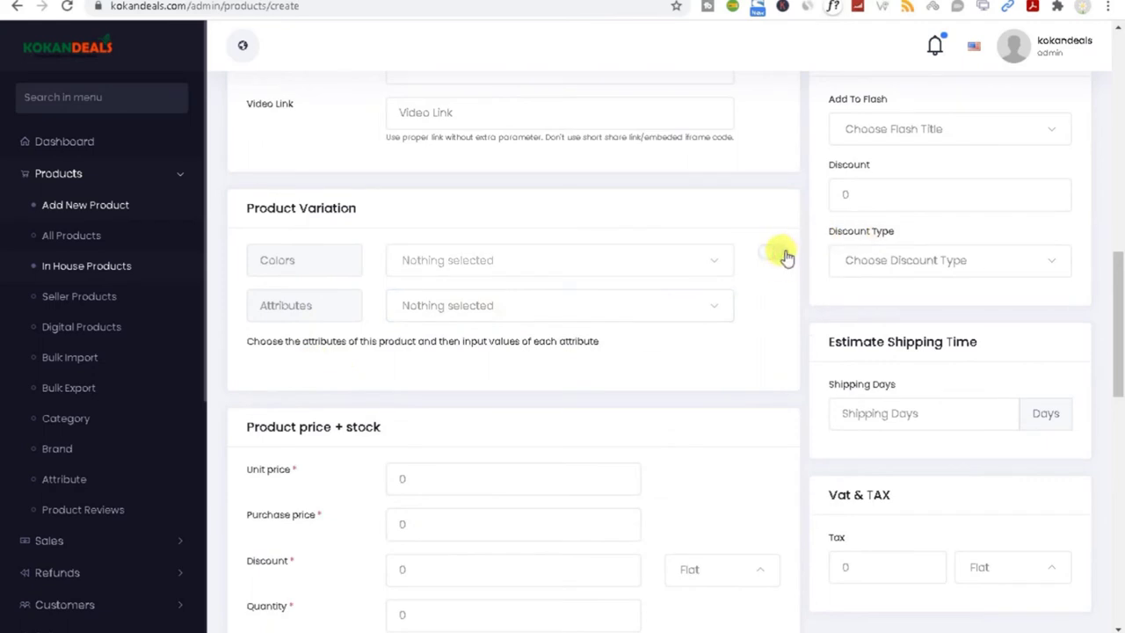
drag(1118, 302, 1120, 367)
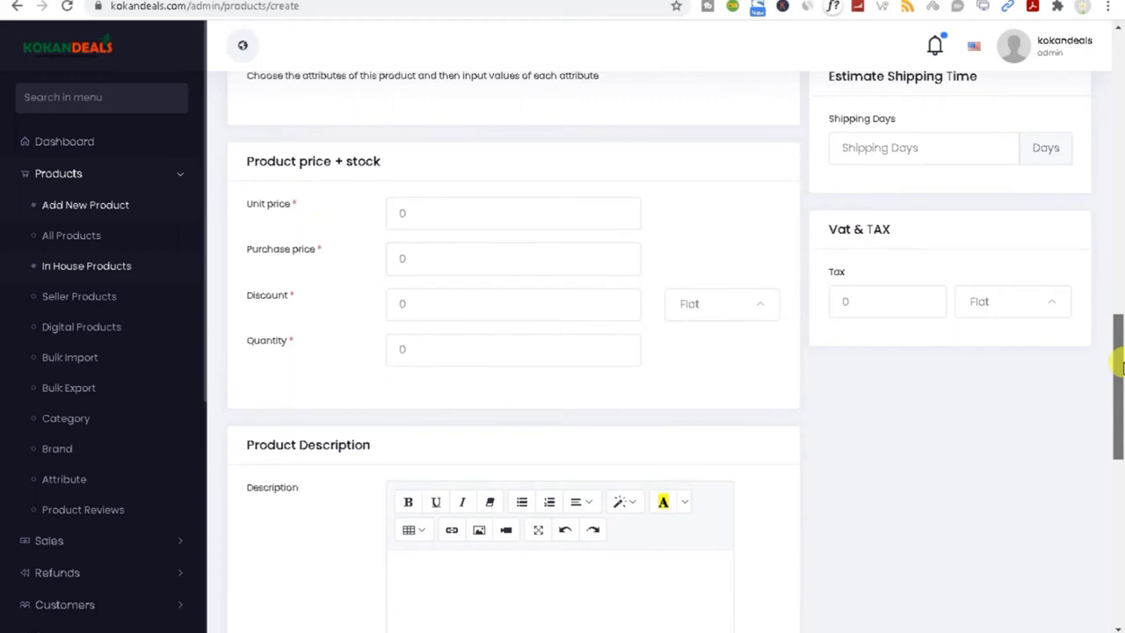
Step: Enter a unit price of 100 and a purchase price of 60
drag(1119, 368, 1115, 346)
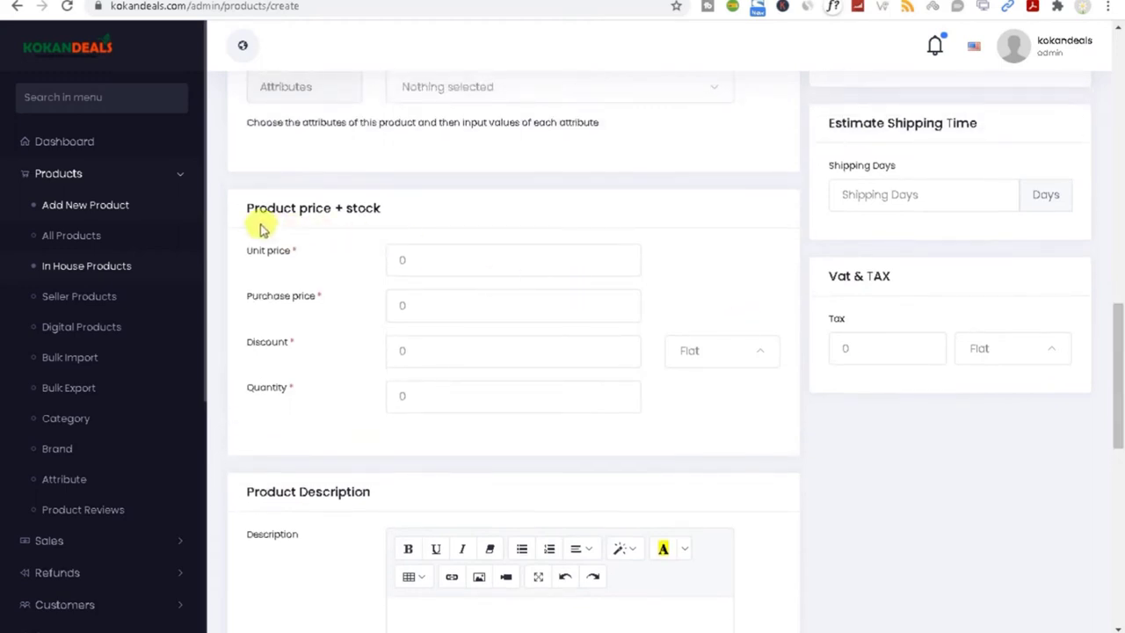
drag(249, 208, 406, 208)
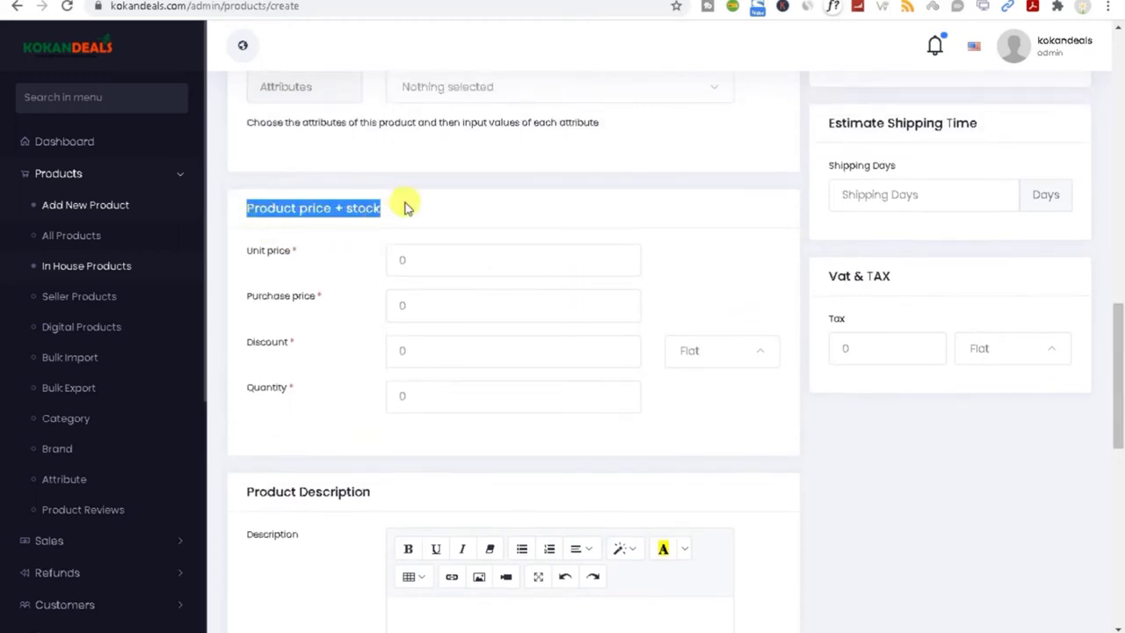
double_click(424, 255)
text(100)
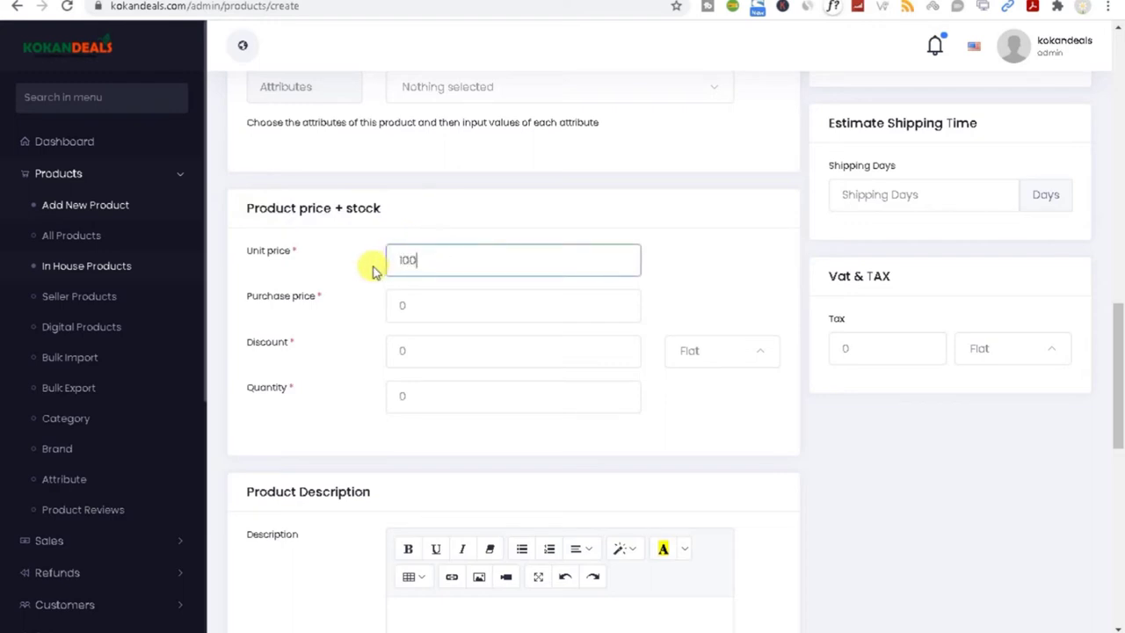
key(Tab)
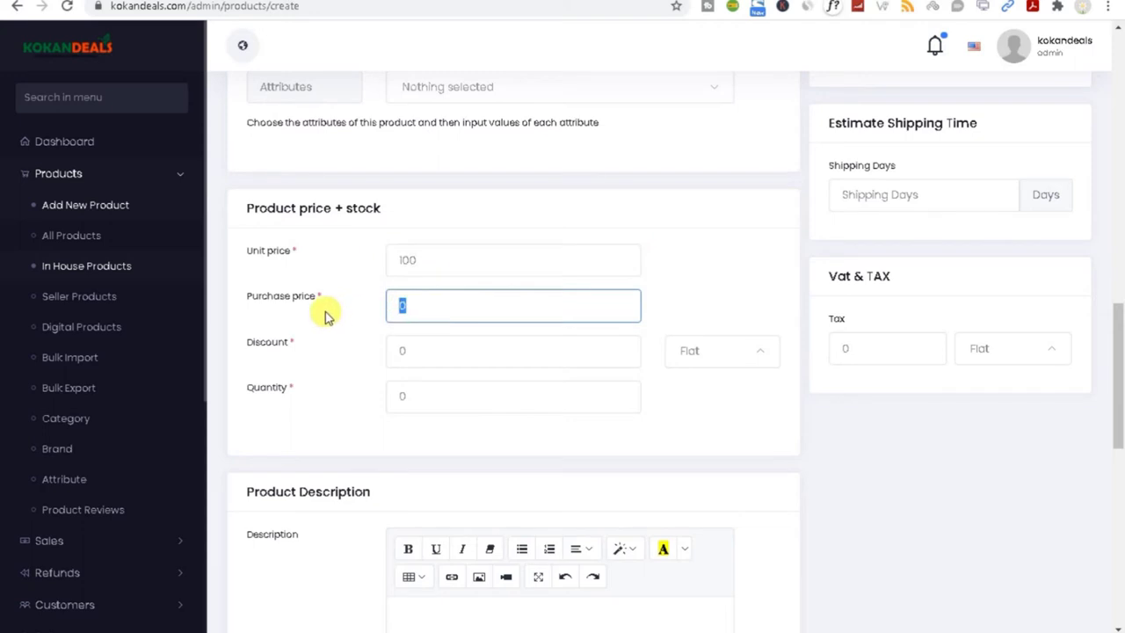
double_click(405, 260)
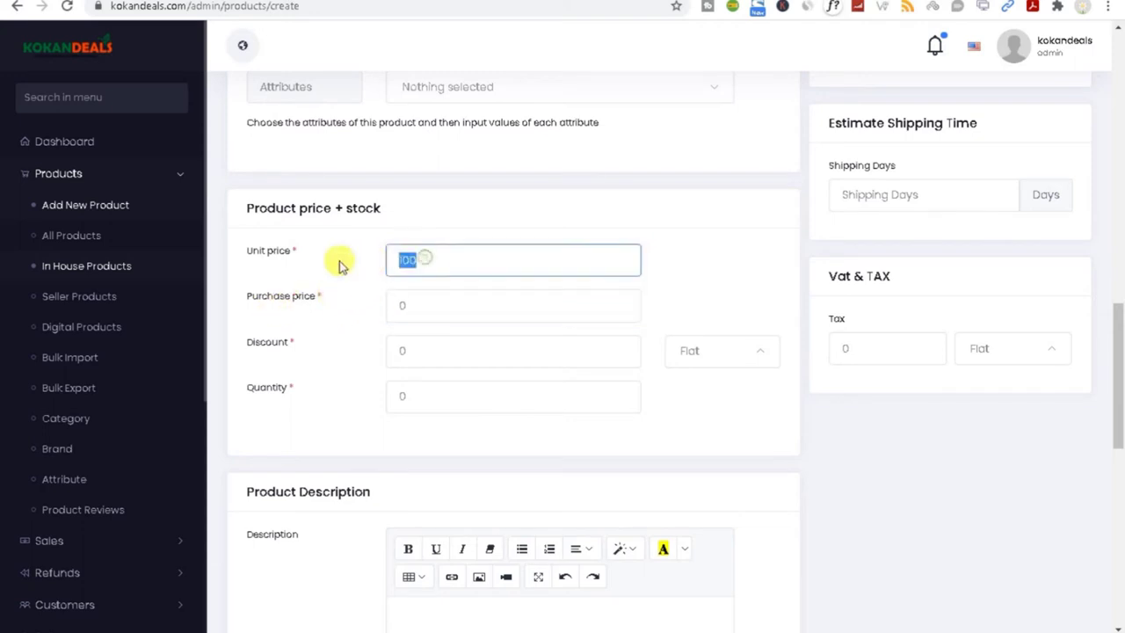
double_click(453, 304)
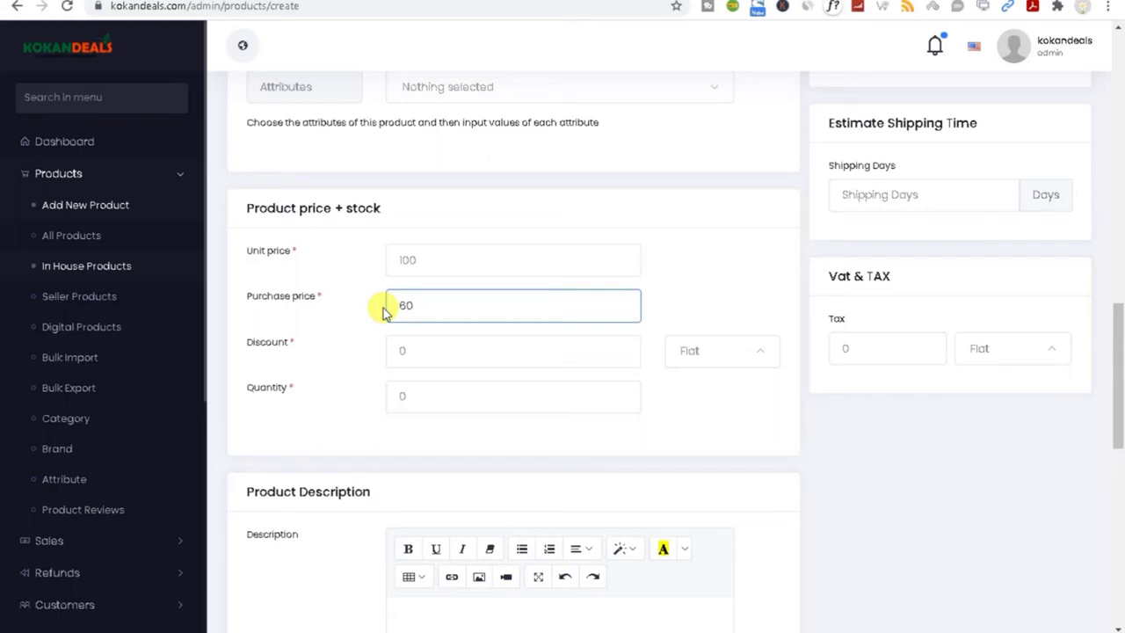
Step: Set a 10 percent discount
double_click(422, 352)
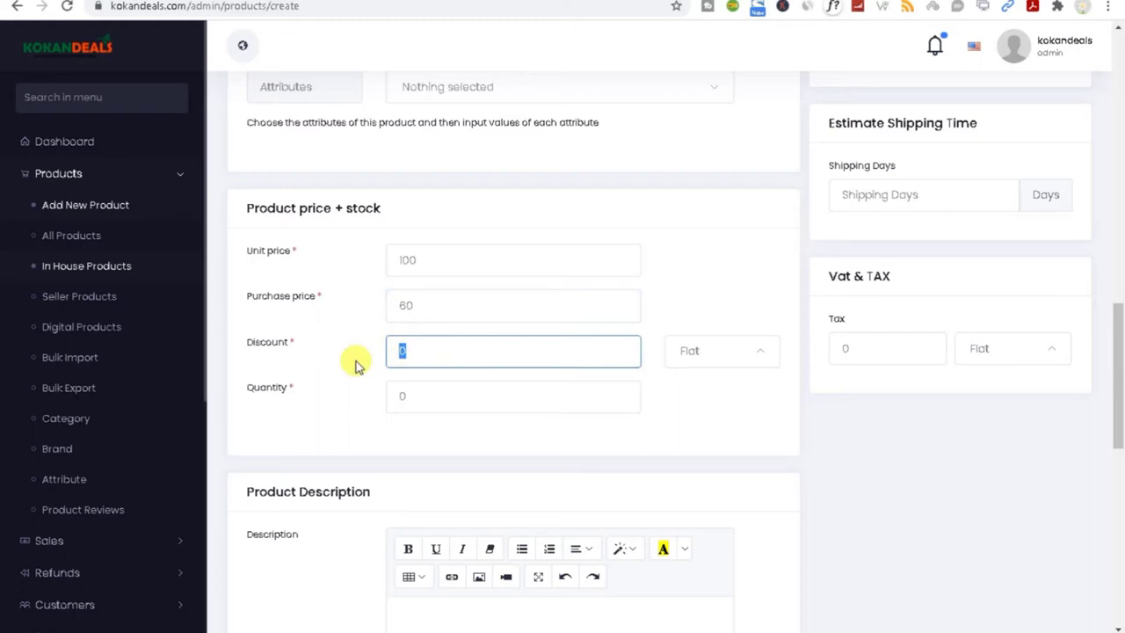
text(10)
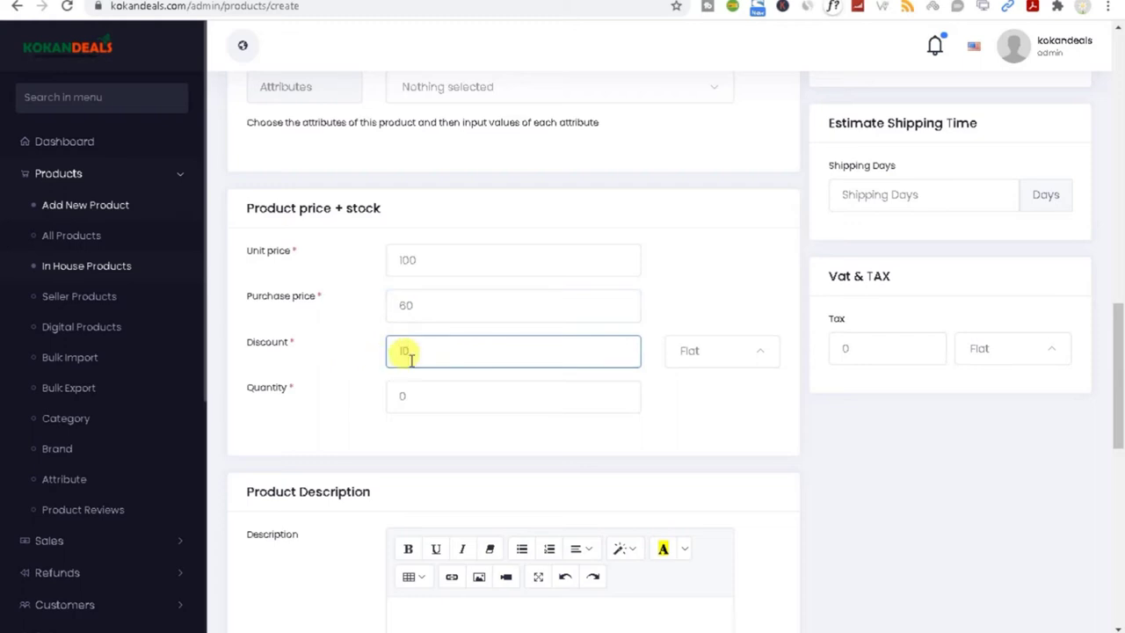
click(696, 352)
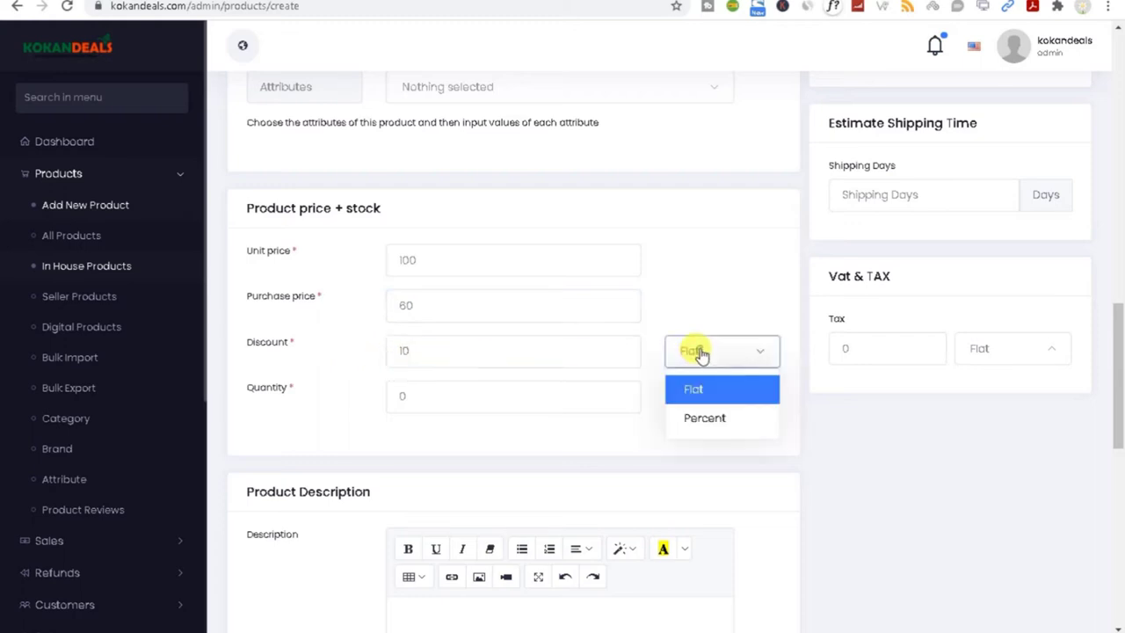
click(703, 420)
Step: Set the stock quantity to 1000
click(428, 403)
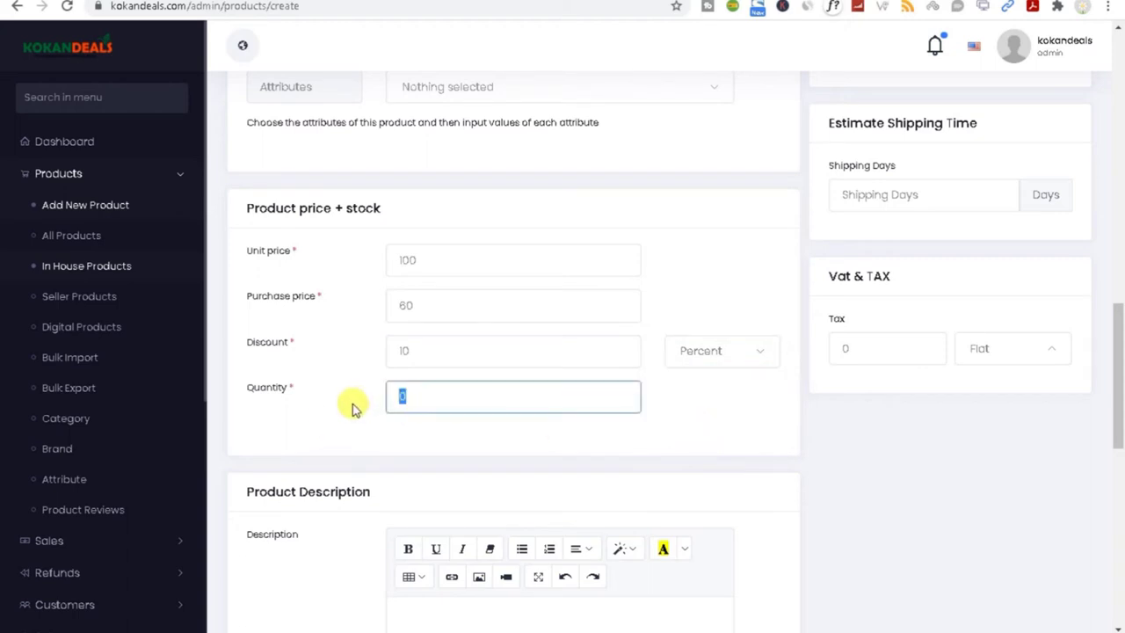
click(391, 259)
click(427, 400)
text(1000)
click(375, 408)
drag(1119, 308, 1109, 411)
Step: Insert an empty 4x2 table below the description text, leaving out any picture
triple_click(254, 139)
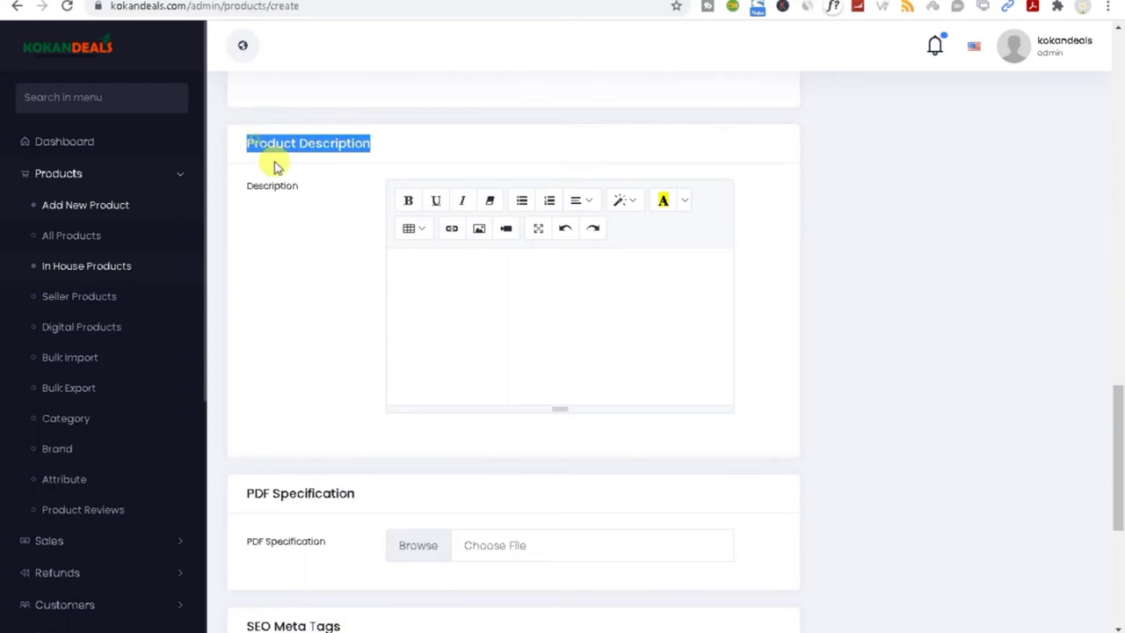
click(456, 291)
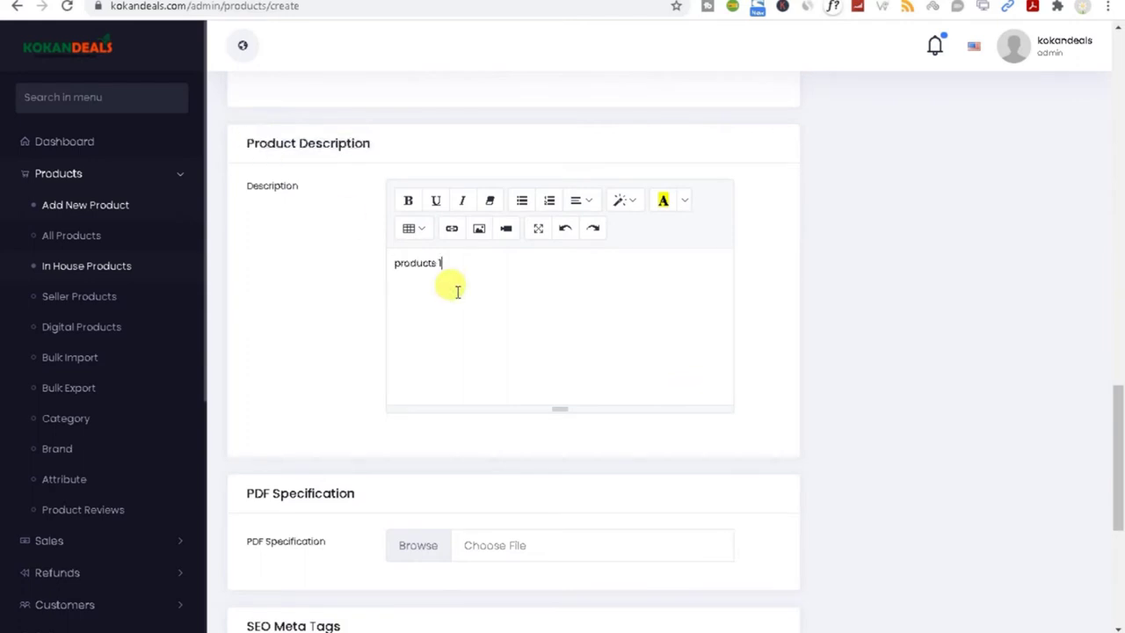
click(478, 231)
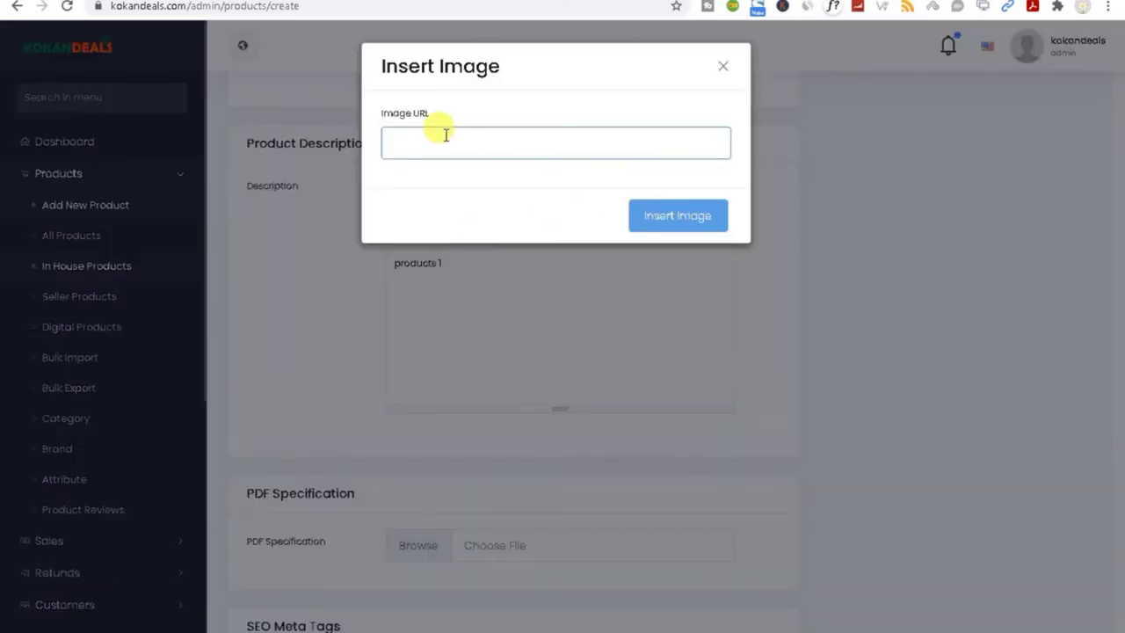
click(724, 65)
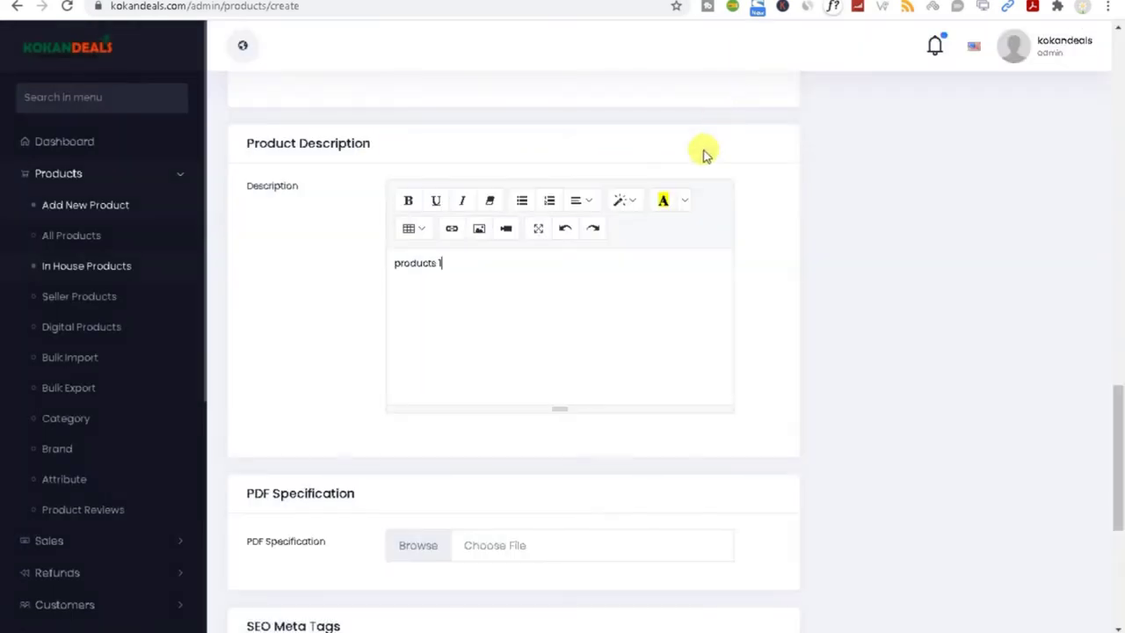
click(420, 230)
click(452, 270)
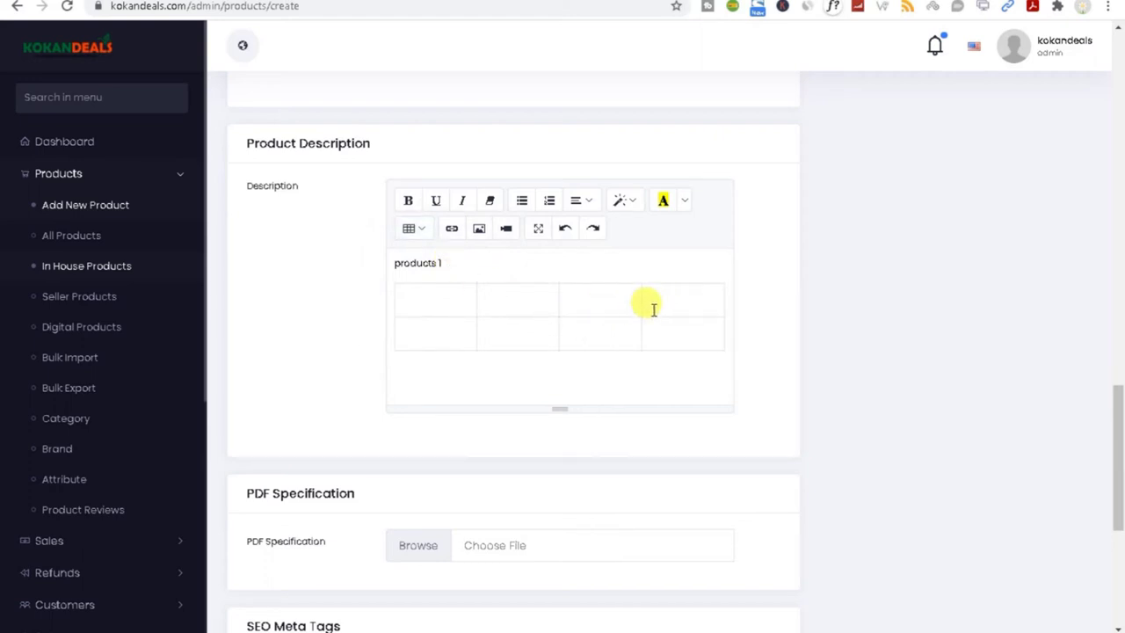
drag(1117, 423, 1119, 498)
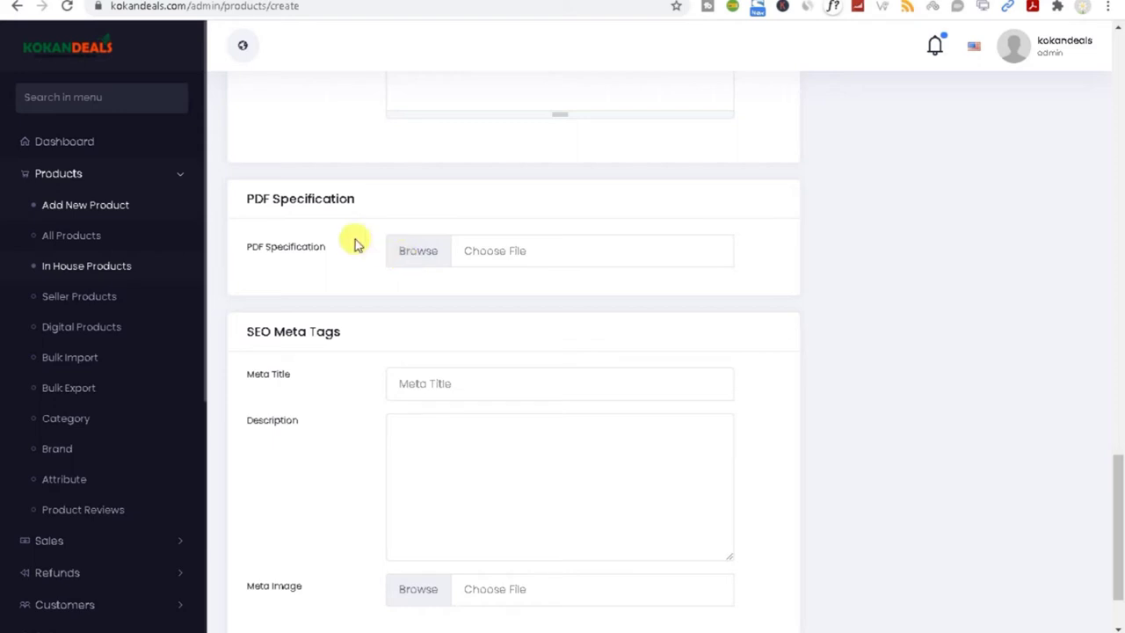
Step: Paste 'products 1' into both the SEO Meta Title and Meta Description fields
triple_click(287, 327)
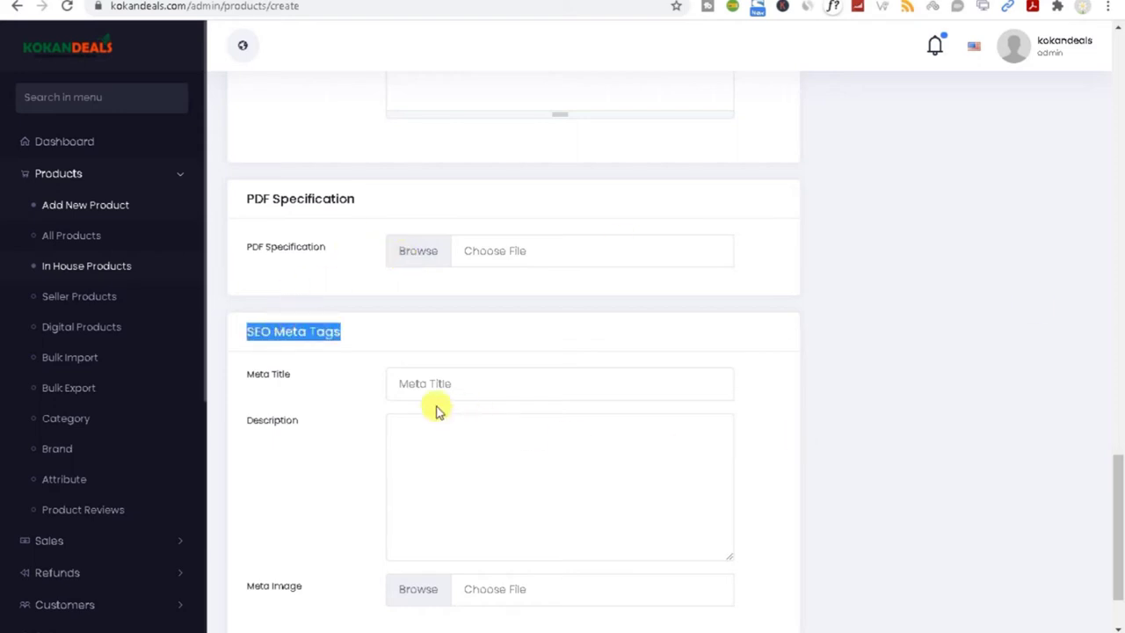
click(406, 384)
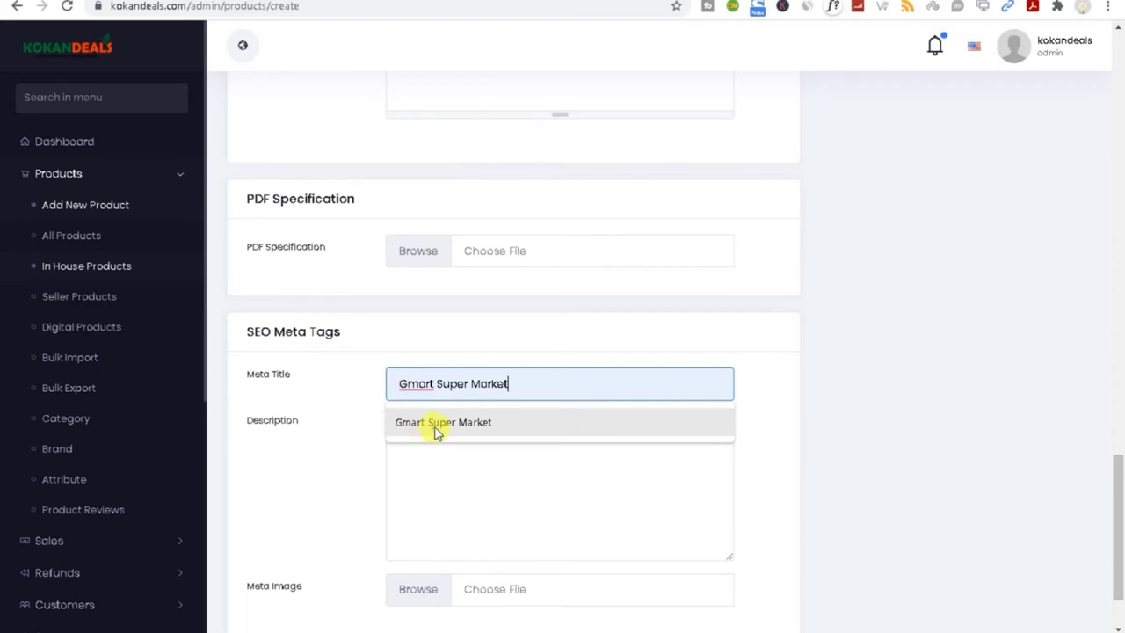
click(437, 423)
triple_click(534, 385)
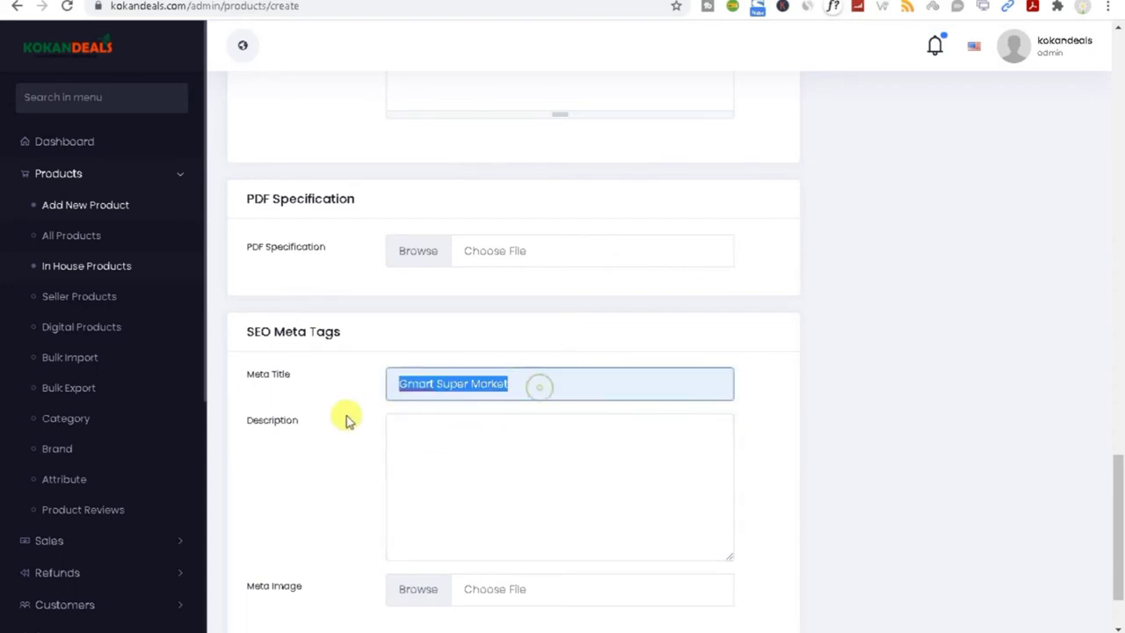
text(products 1)
click(425, 455)
text(products 1)
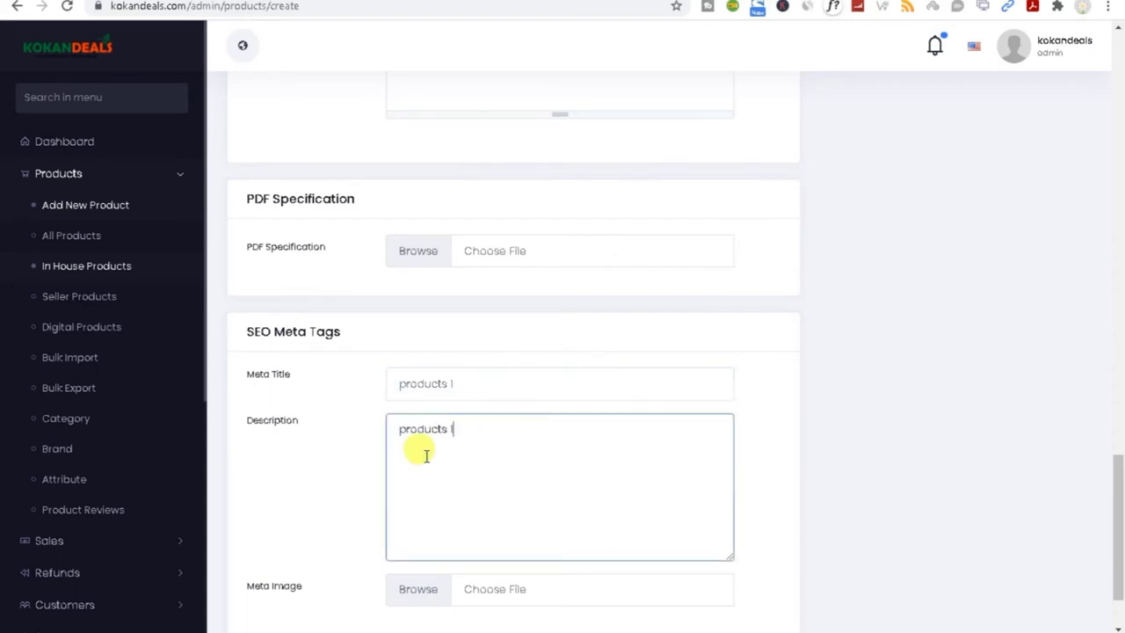
drag(1116, 482, 1121, 549)
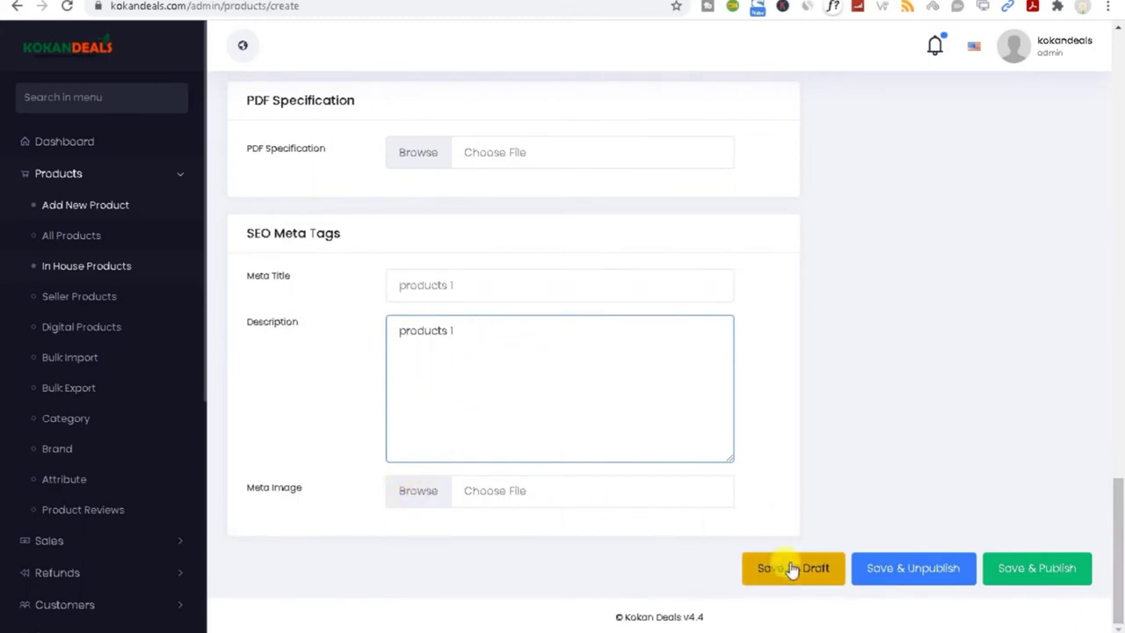
drag(1118, 540, 1121, 70)
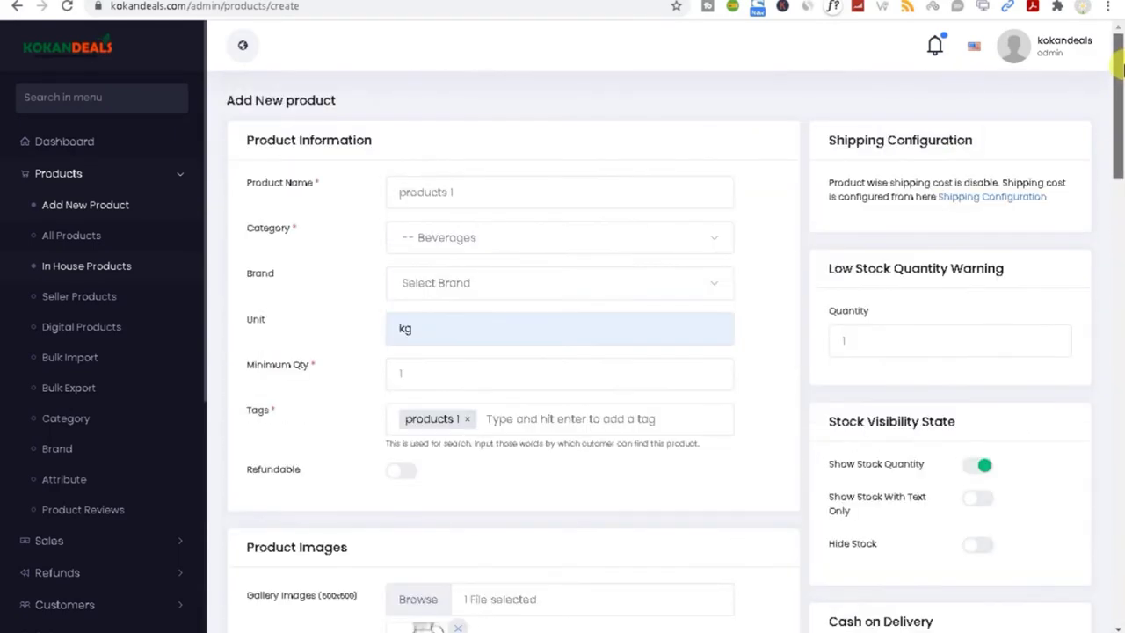
Step: Open the Shipping Configuration link in a new browser tab and switch to it
drag(818, 141, 963, 136)
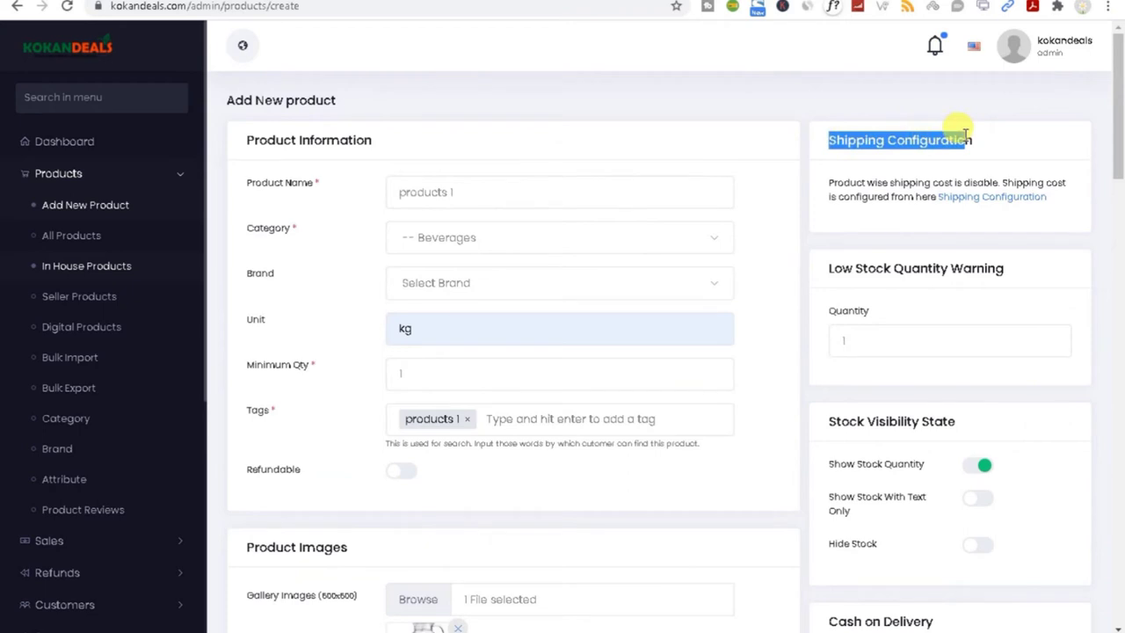
right_click(966, 199)
click(964, 210)
key(ctrl+Tab)
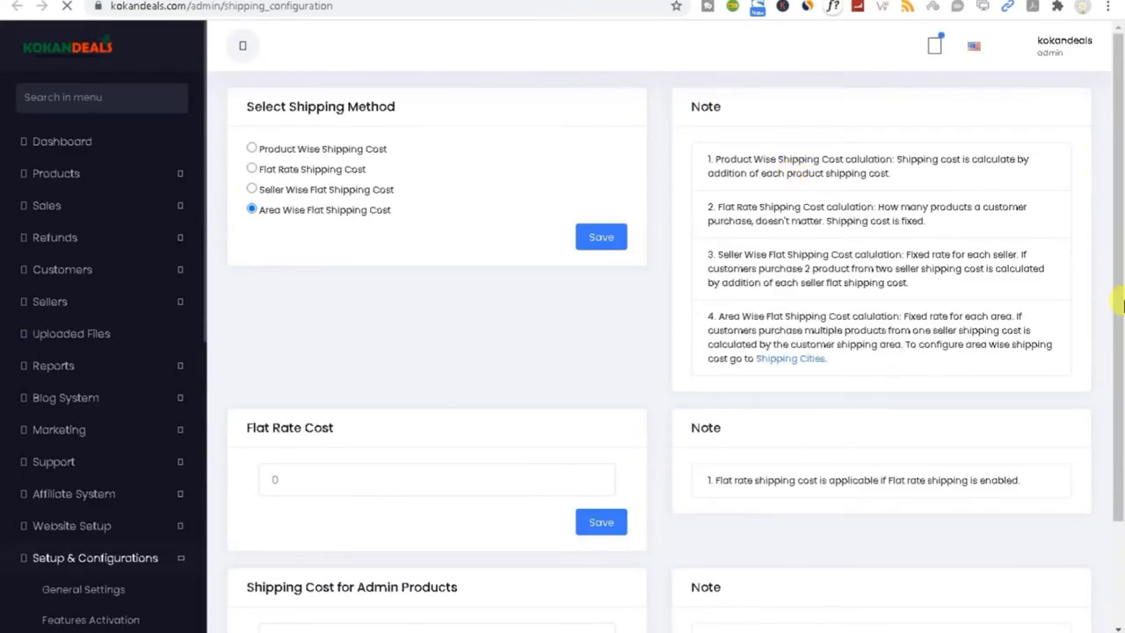
Step: Select Area Wise Flat Shipping Cost under Select Shipping Method and review its notes
scroll(1120, 334, down, 2)
drag(1121, 352, 1121, 174)
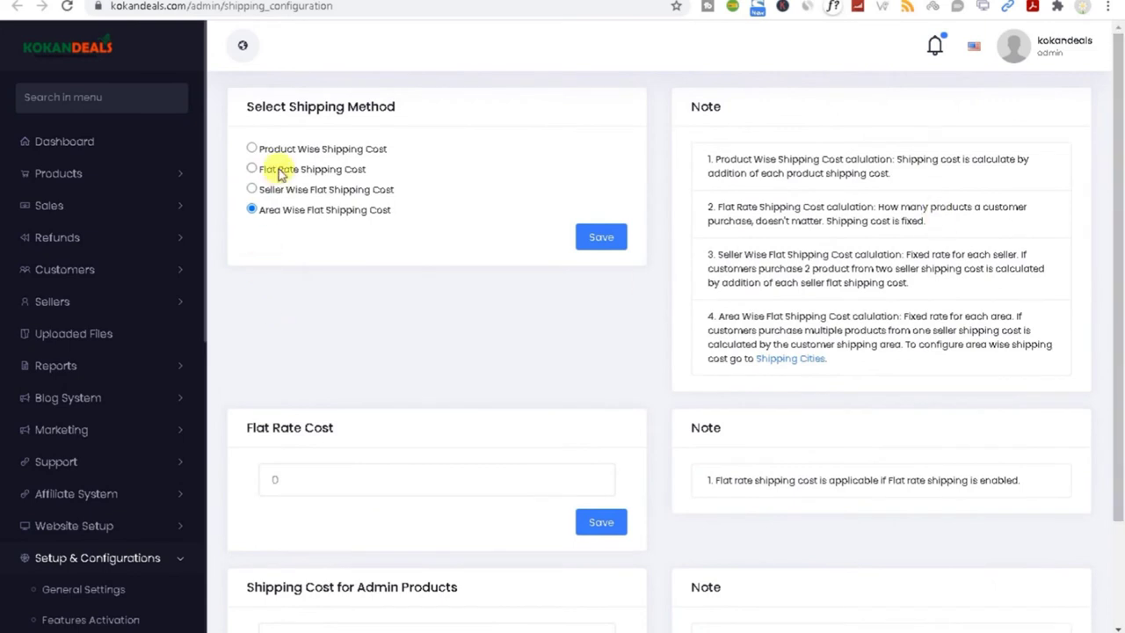
click(252, 150)
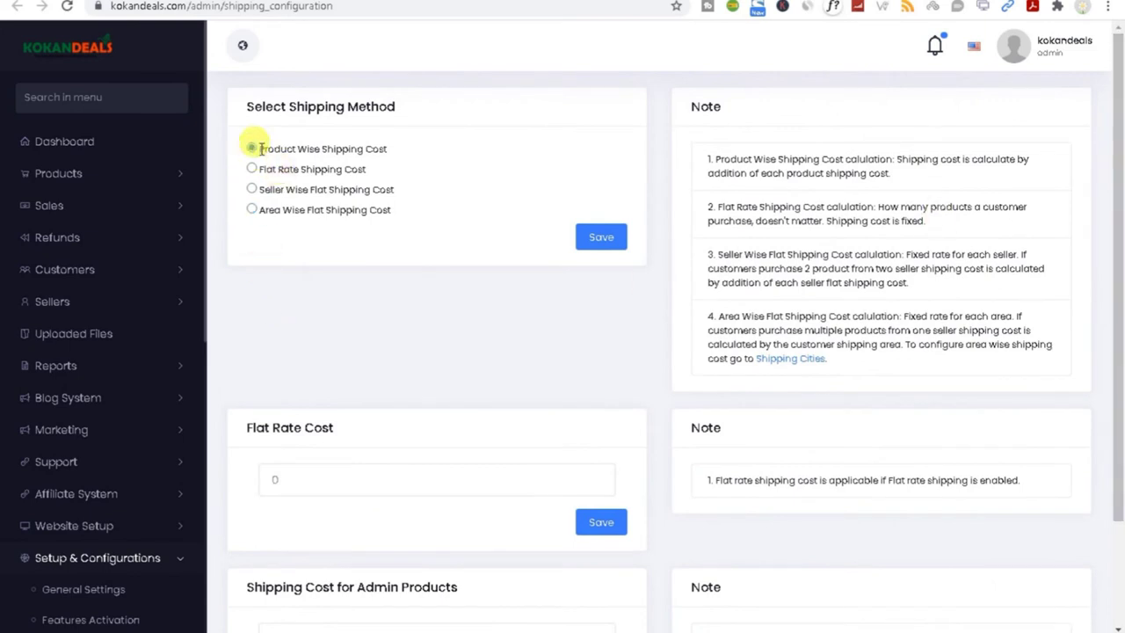
triple_click(380, 155)
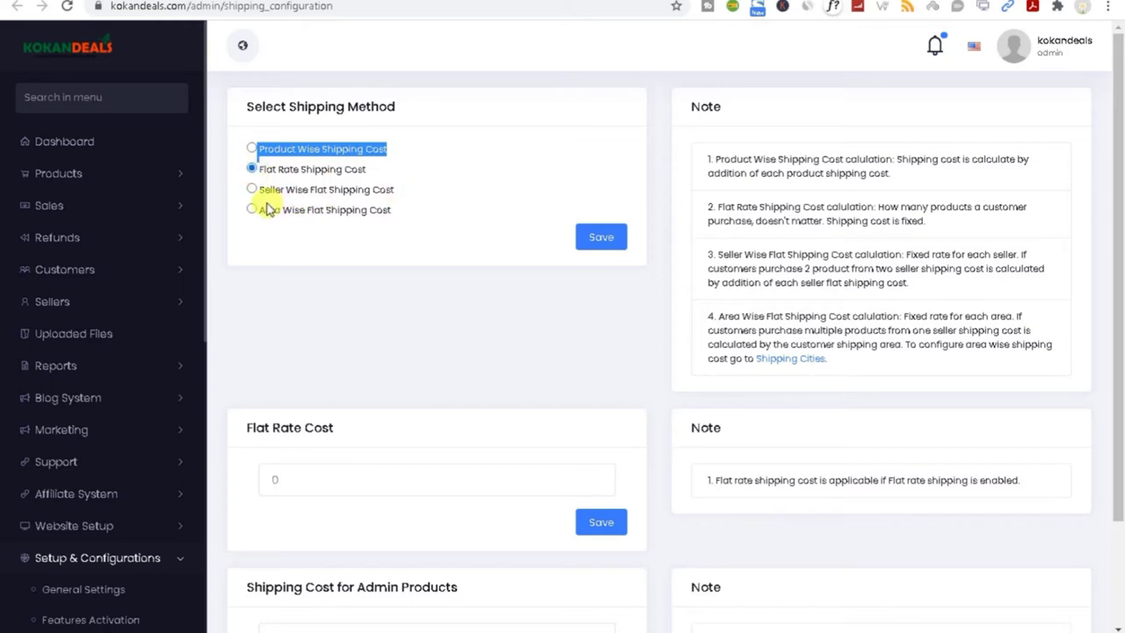
drag(284, 189, 391, 185)
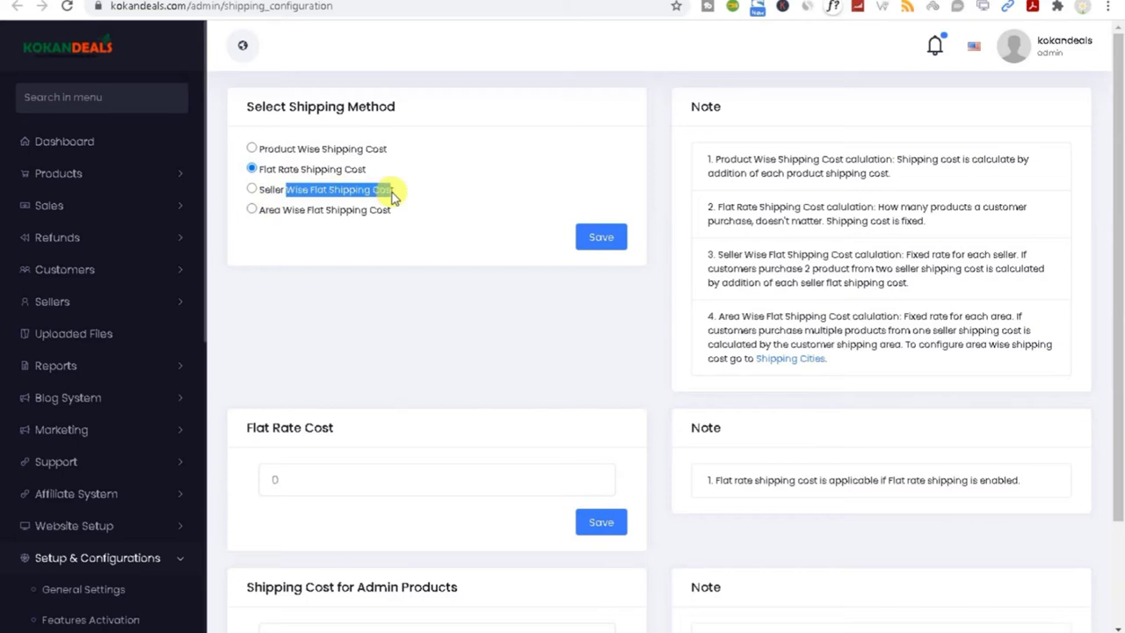
click(251, 190)
click(252, 211)
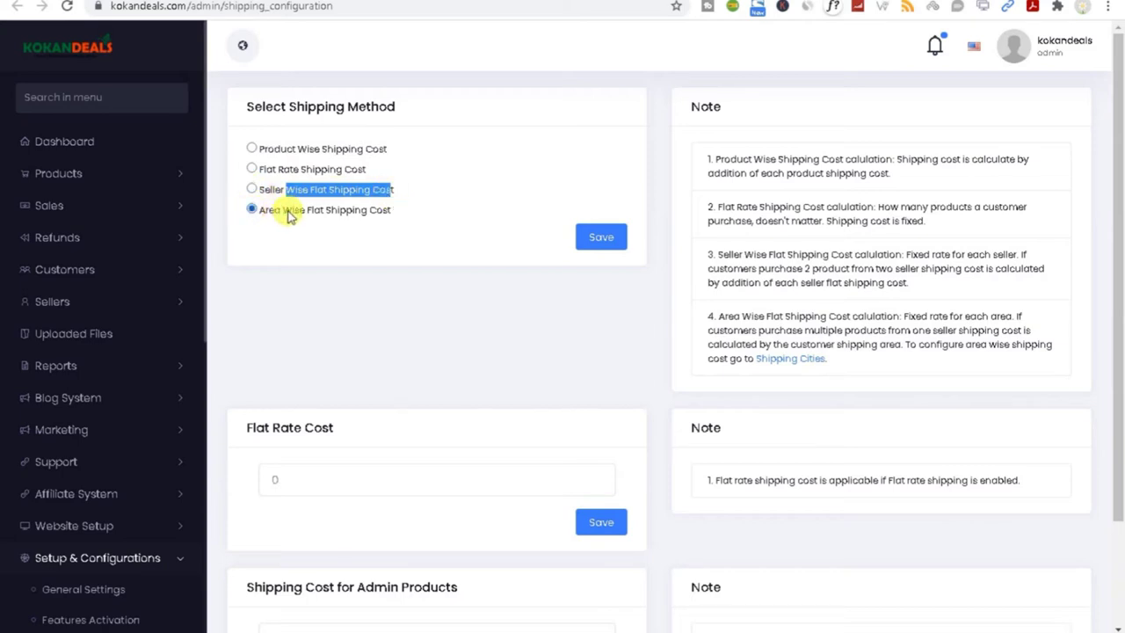
drag(411, 213, 266, 220)
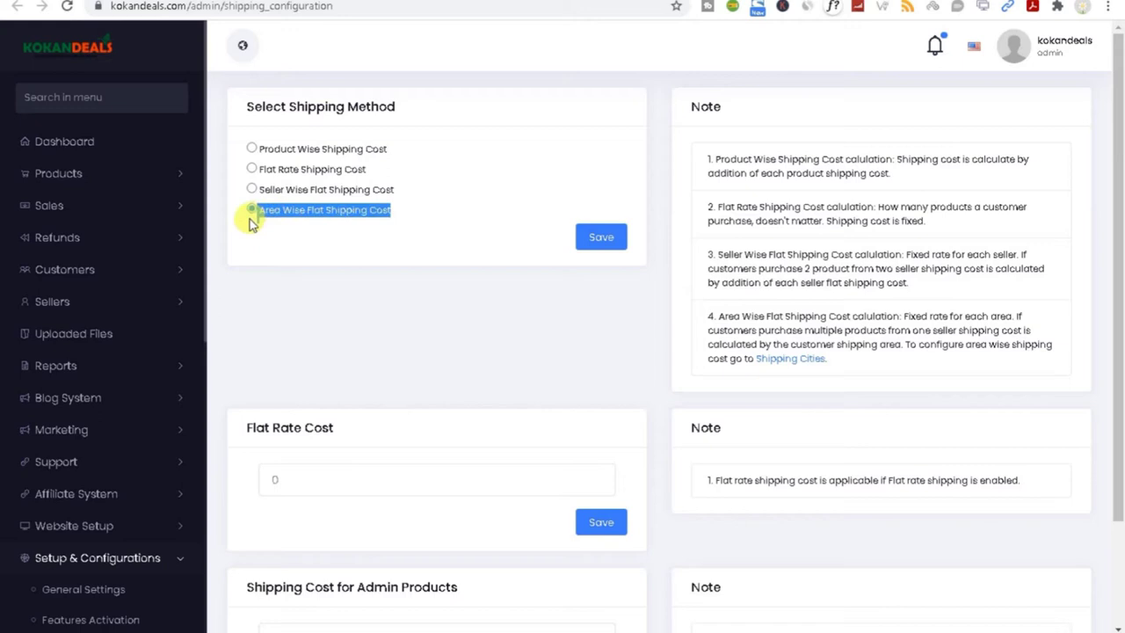
drag(1117, 308, 1120, 457)
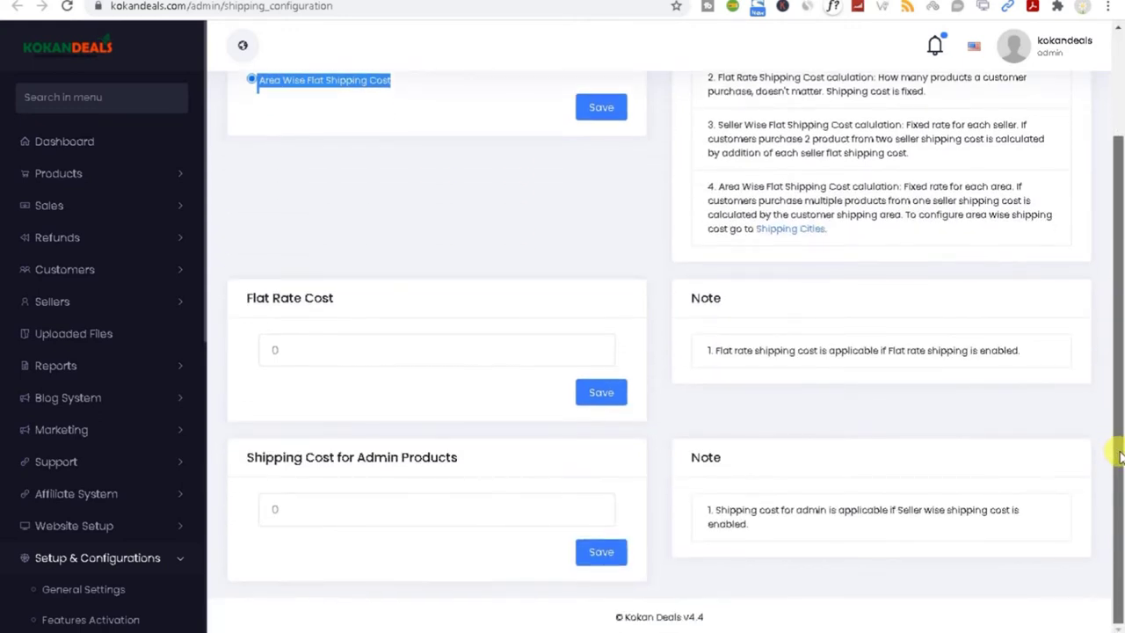
drag(1120, 457, 1120, 277)
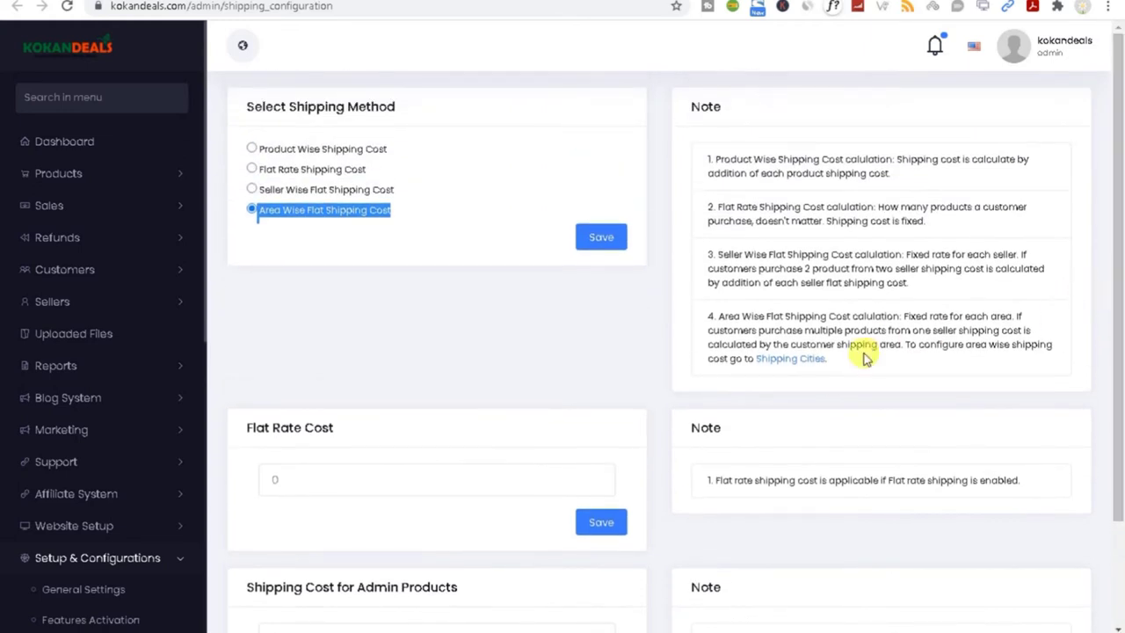
click(332, 217)
drag(708, 317, 1015, 358)
Step: Open the Shipping Cities list and review cities such as Mumbai, Palghar and Thane at cost 0
click(492, 347)
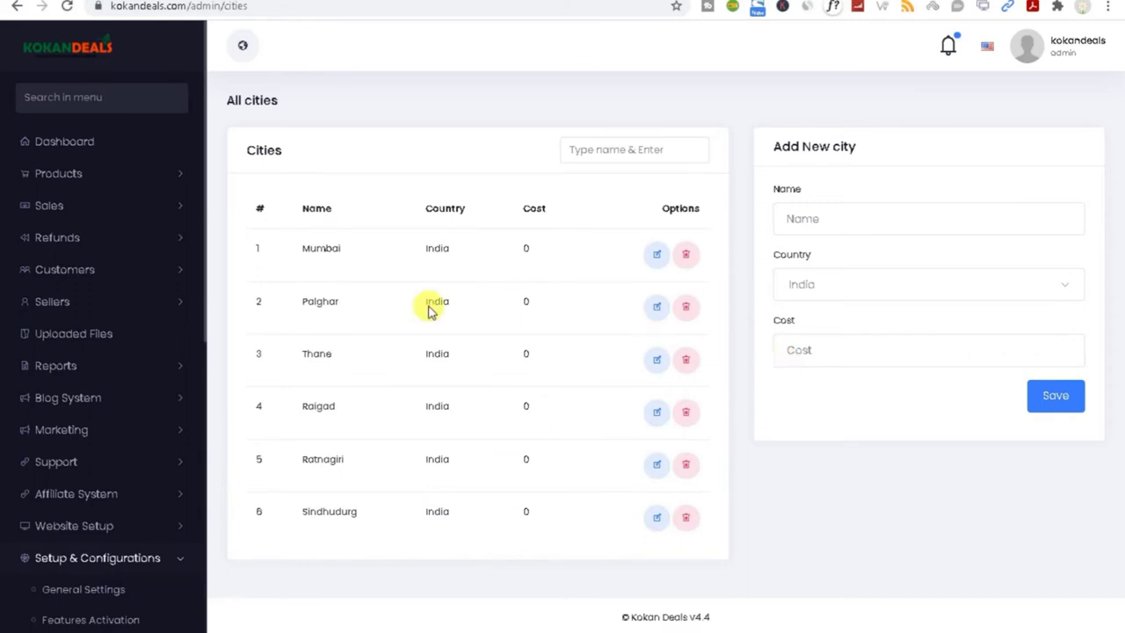
drag(298, 247, 382, 249)
drag(297, 302, 352, 308)
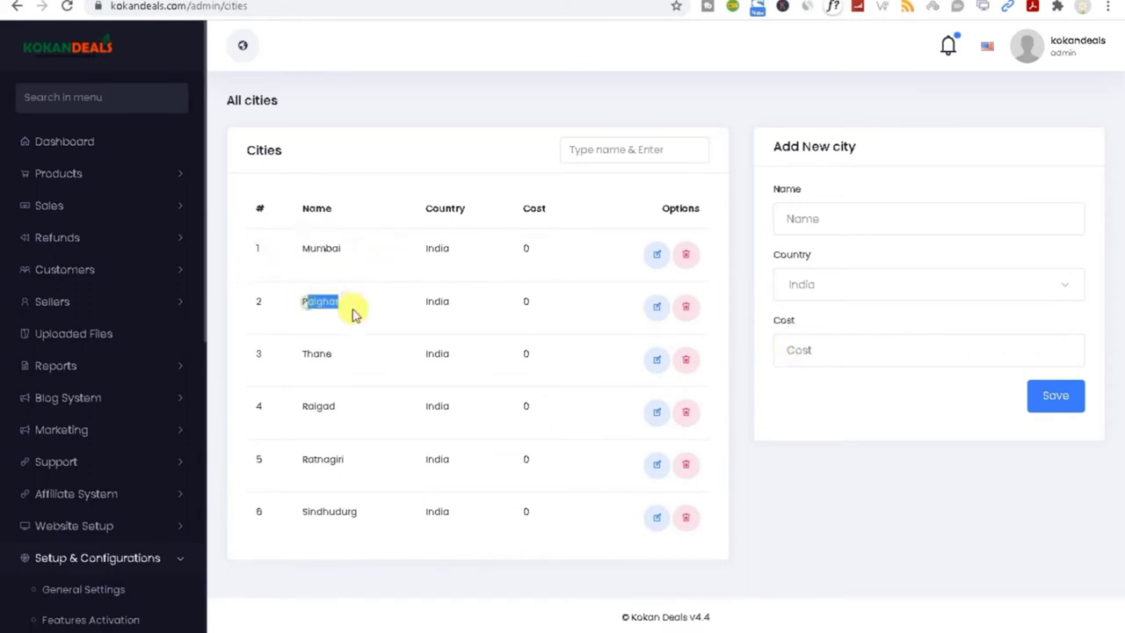
drag(290, 350, 357, 355)
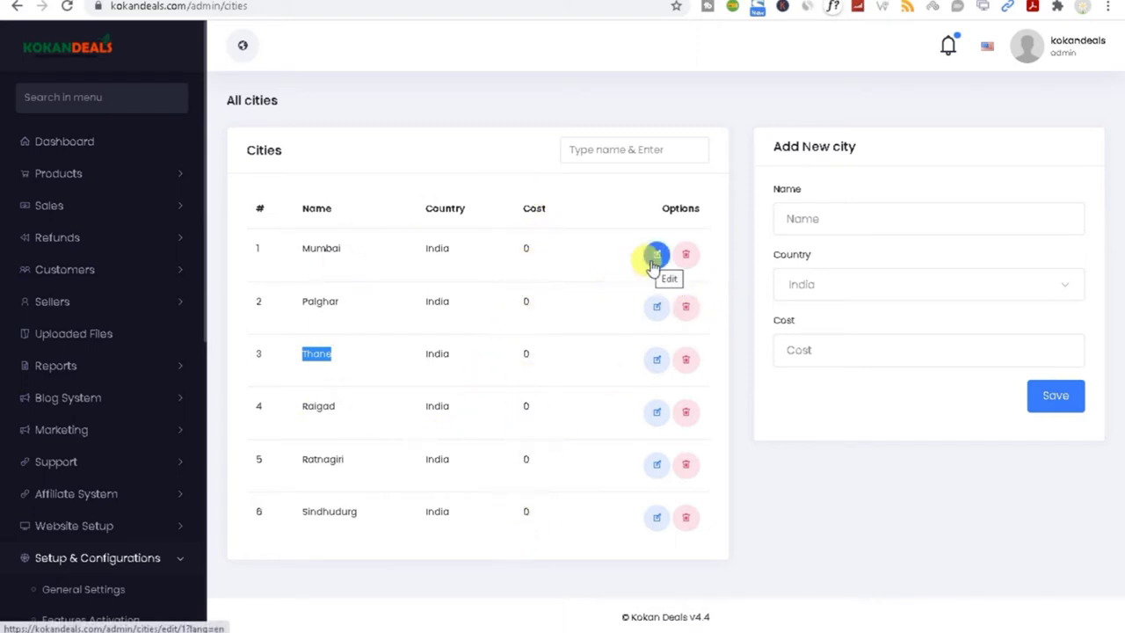
click(813, 227)
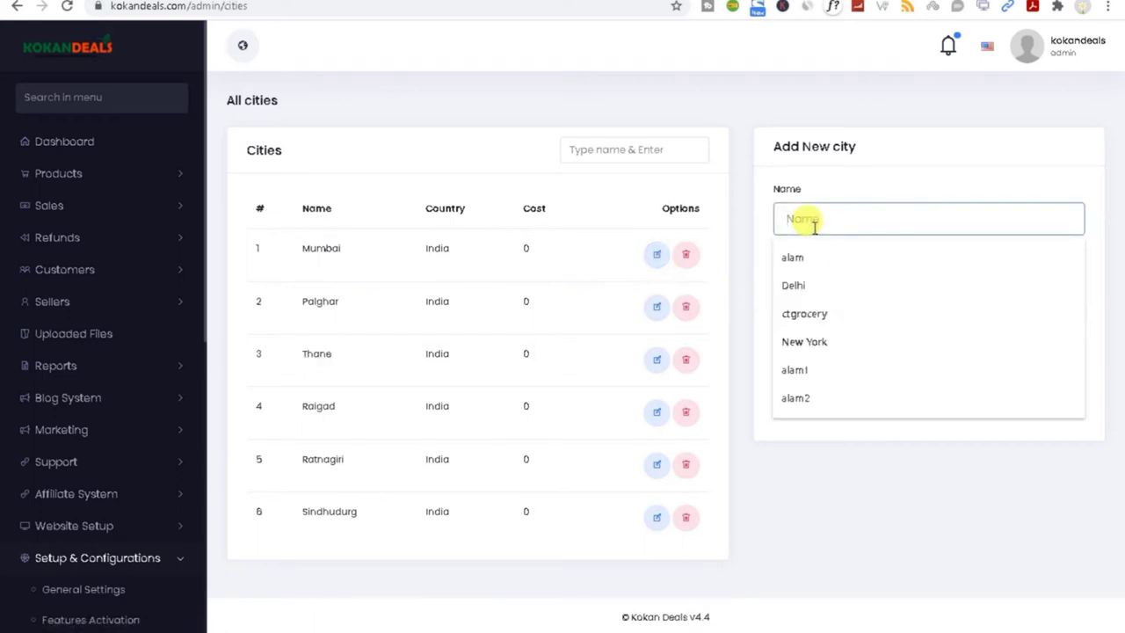
click(735, 203)
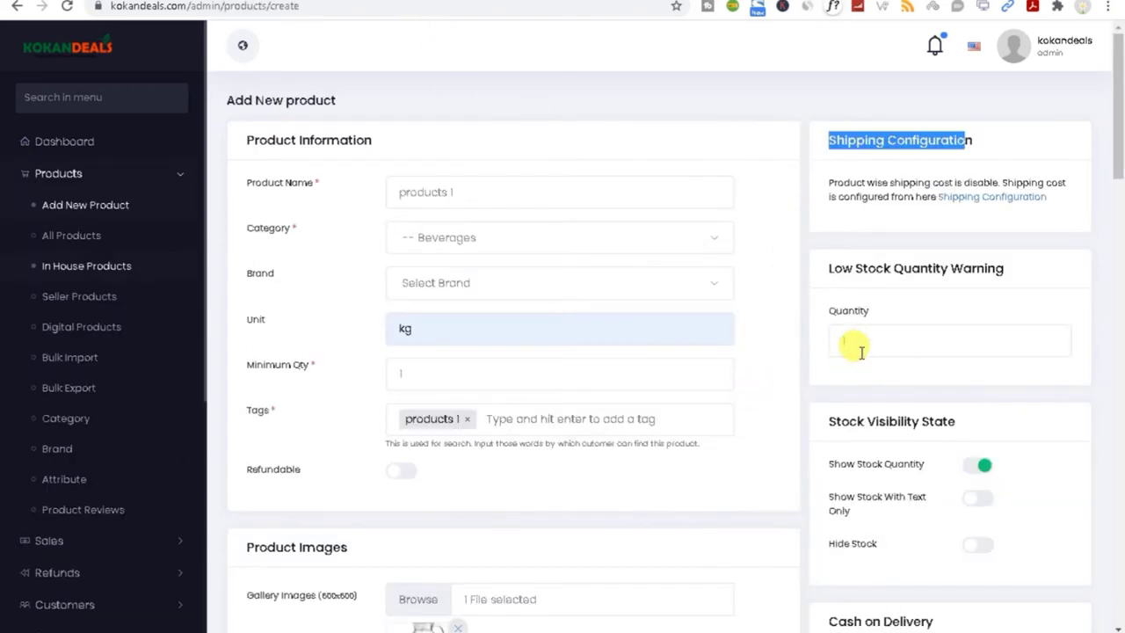
Step: Review the Low Stock Quantity Warning quantity field on the Add New product form
click(846, 332)
drag(823, 269, 1025, 286)
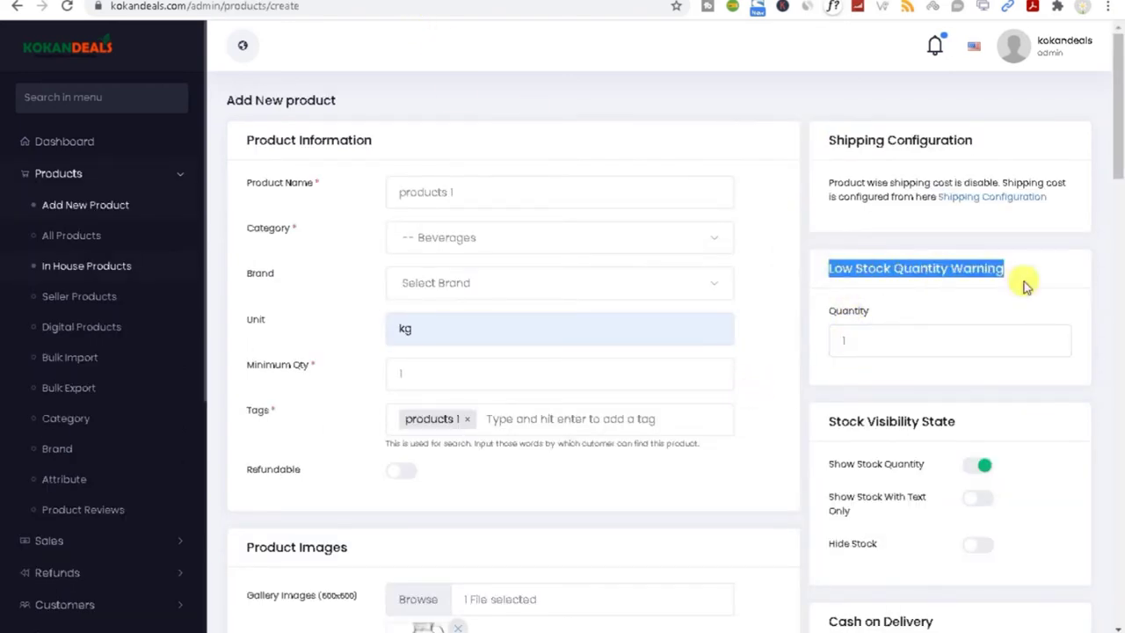
click(924, 342)
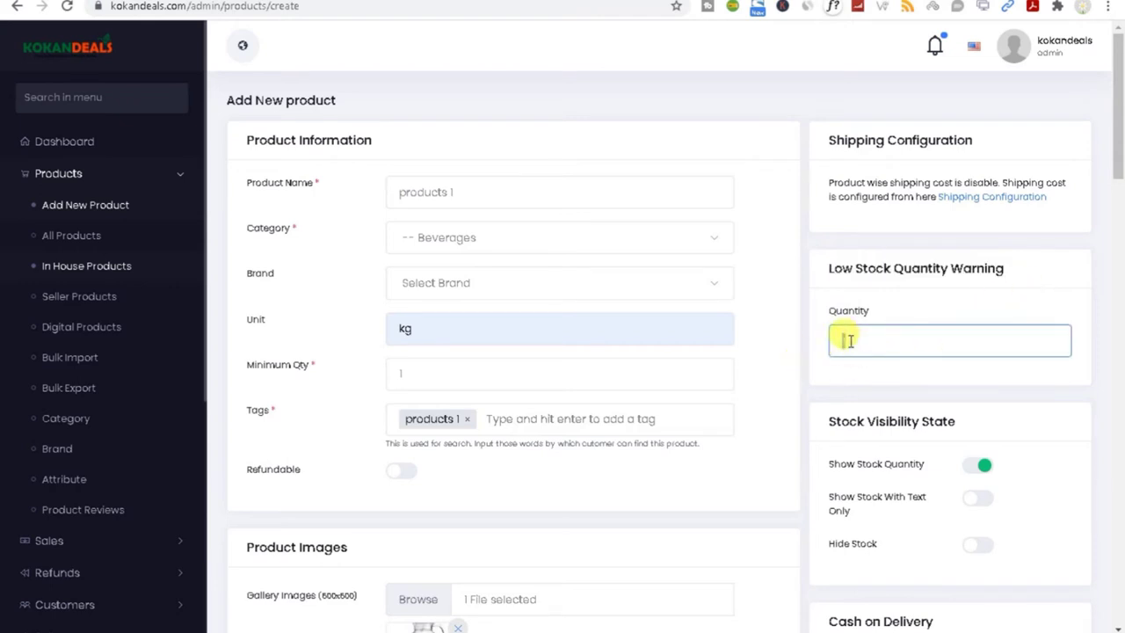
drag(1122, 138, 1119, 176)
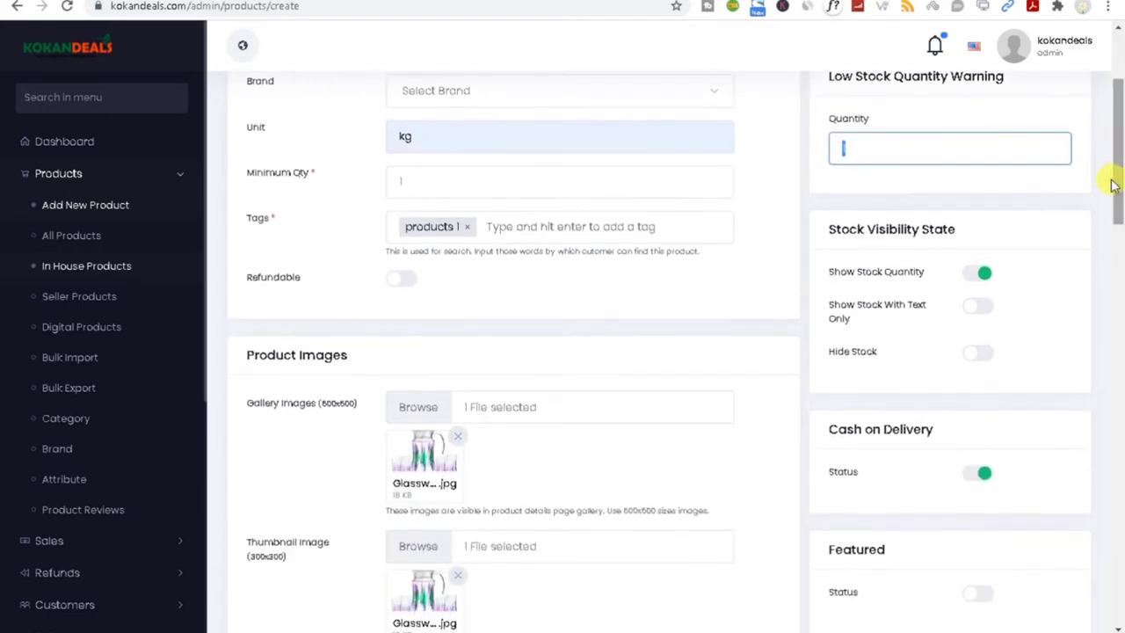
click(859, 275)
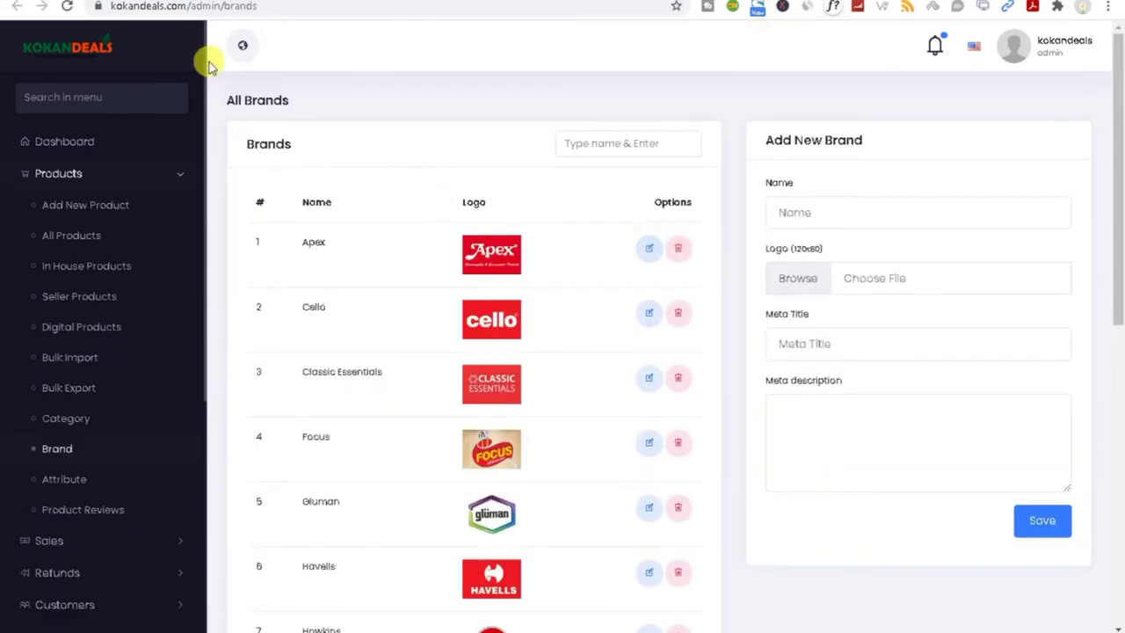
Step: Open Baby Rocking Chair from the storefront's Featured Products and check its 23 available stock
click(243, 50)
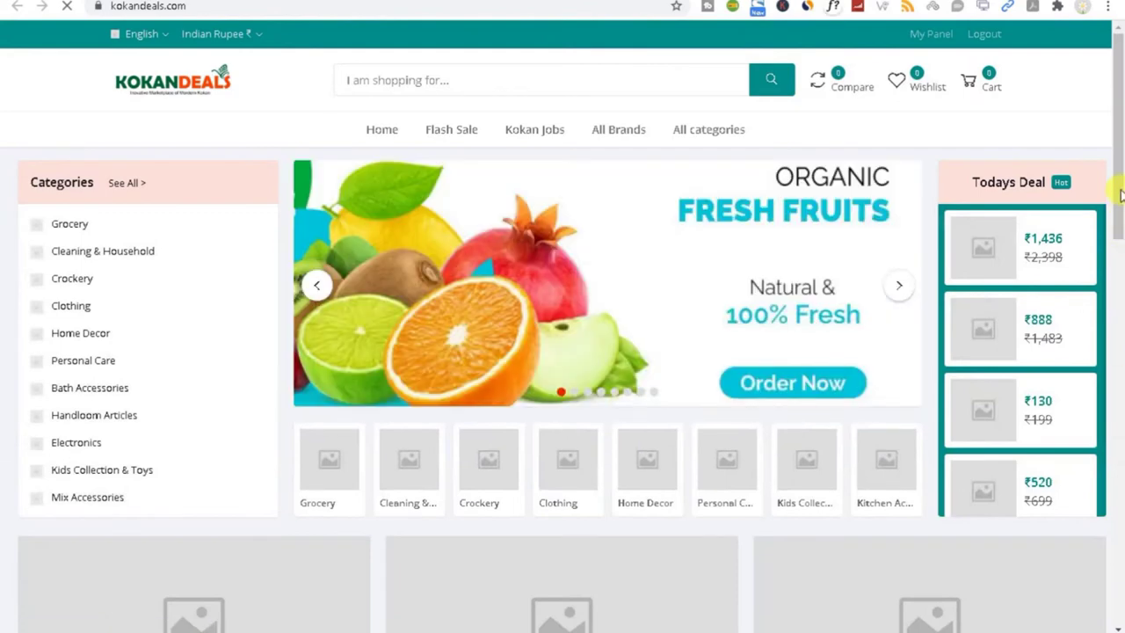
drag(1116, 189, 1112, 312)
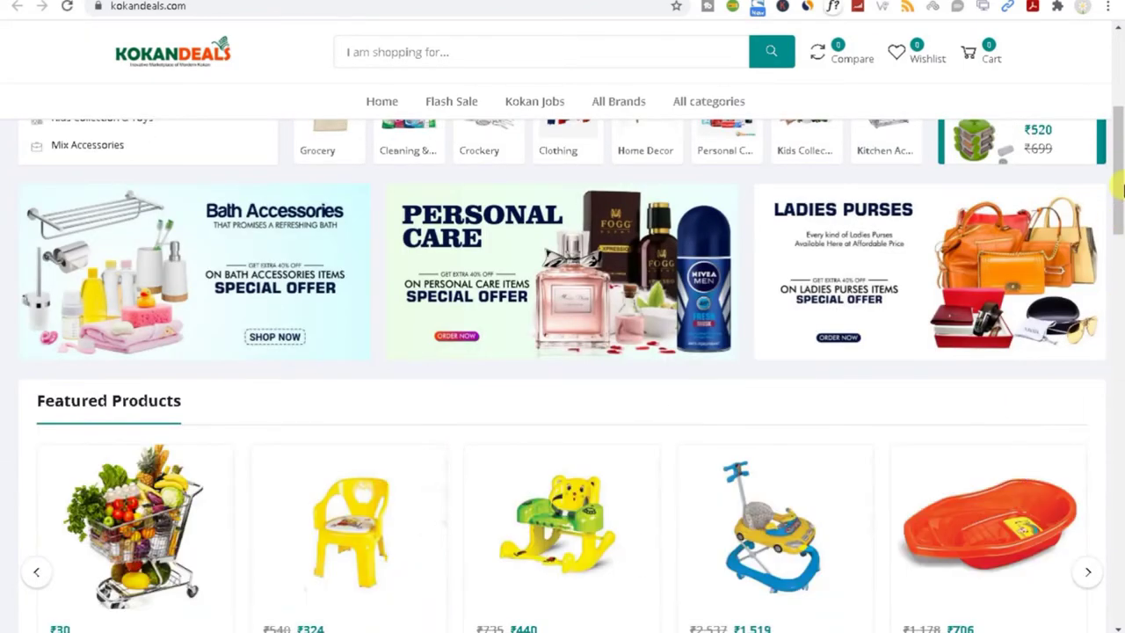
drag(1120, 189, 1121, 255)
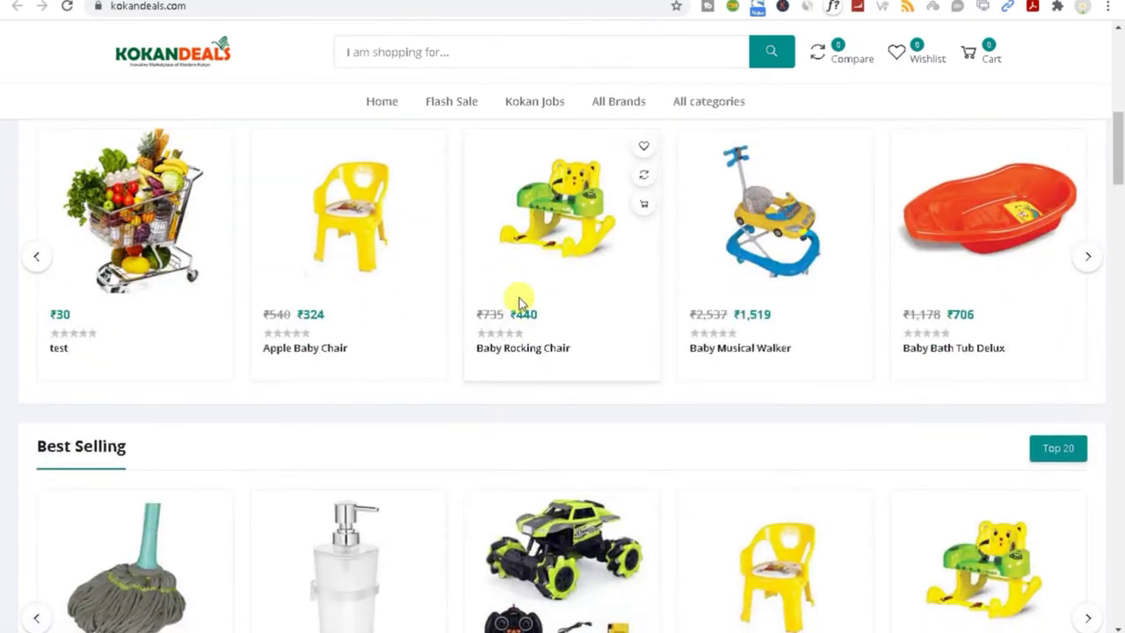
click(576, 242)
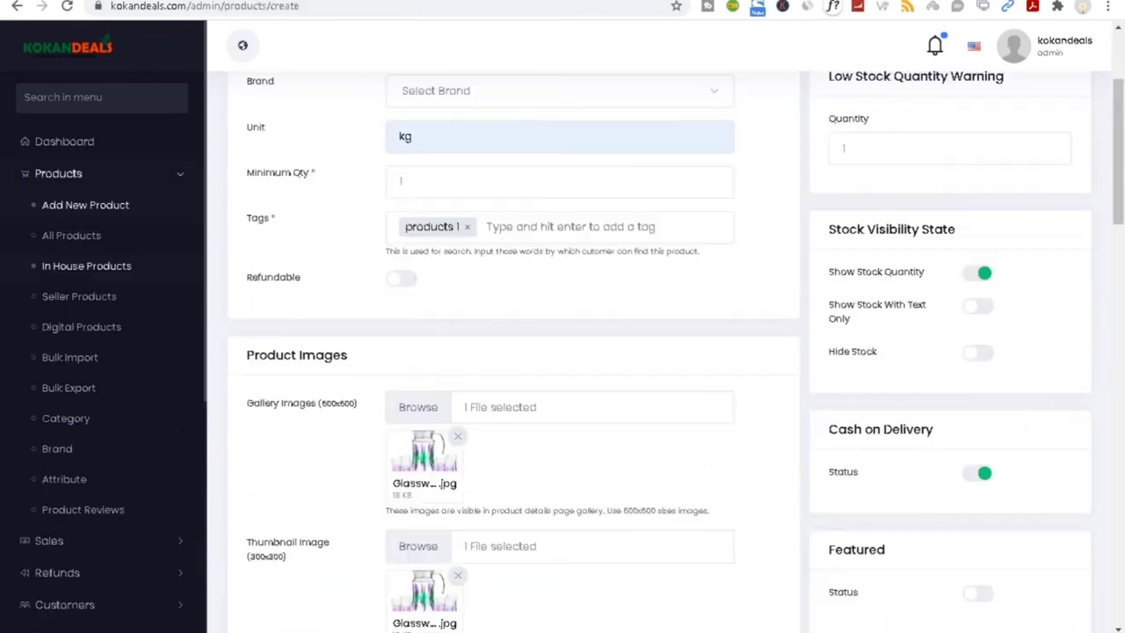
click(980, 272)
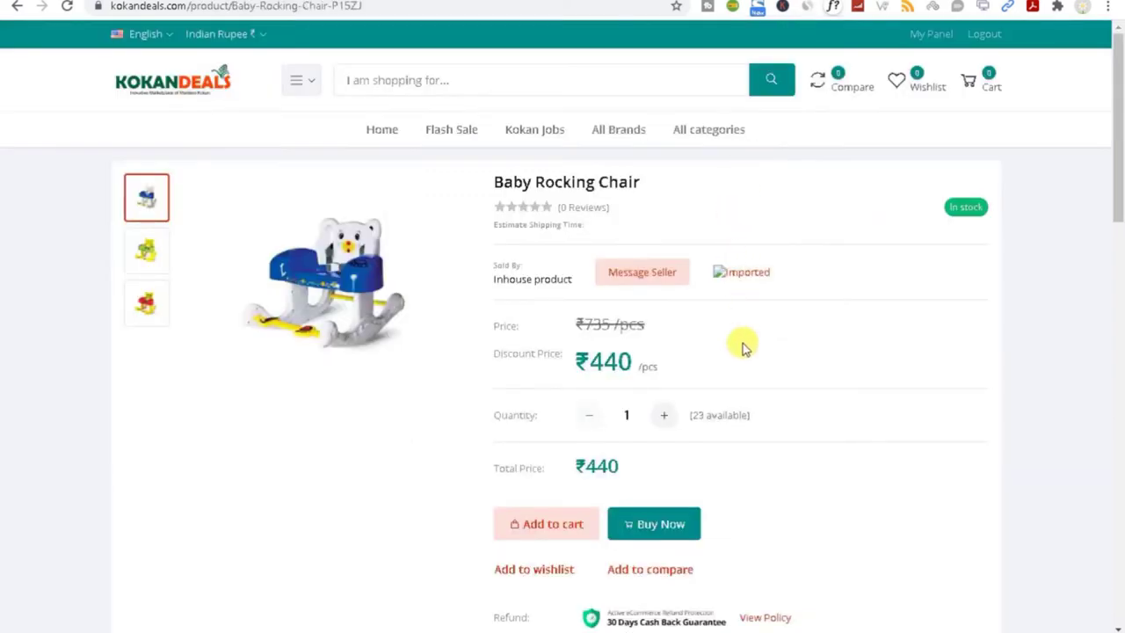
drag(691, 417, 753, 419)
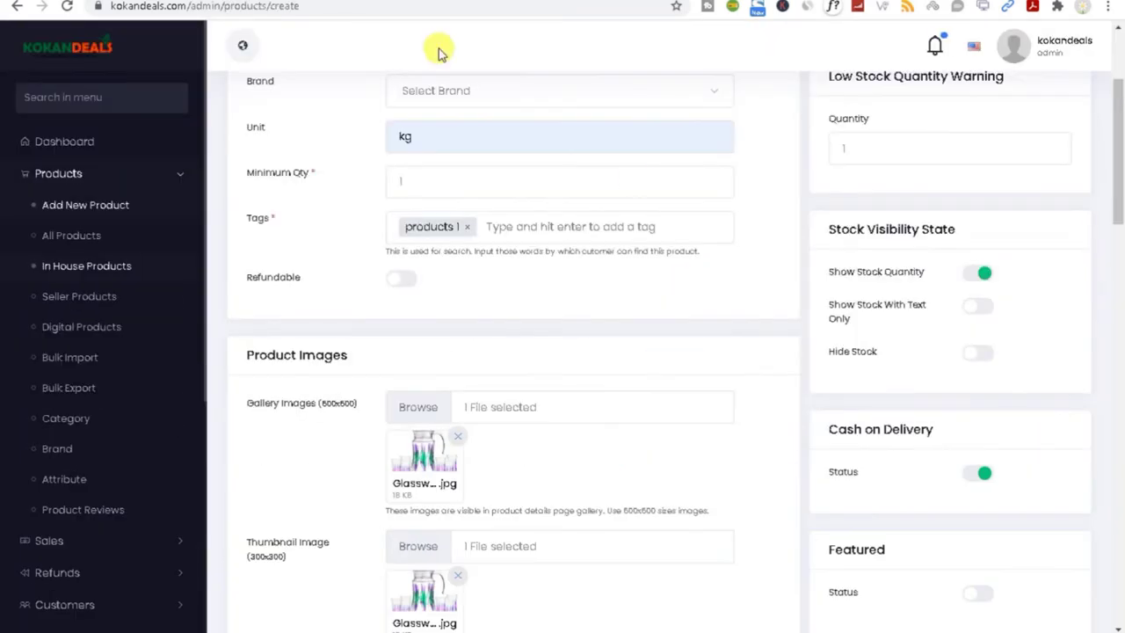
click(975, 307)
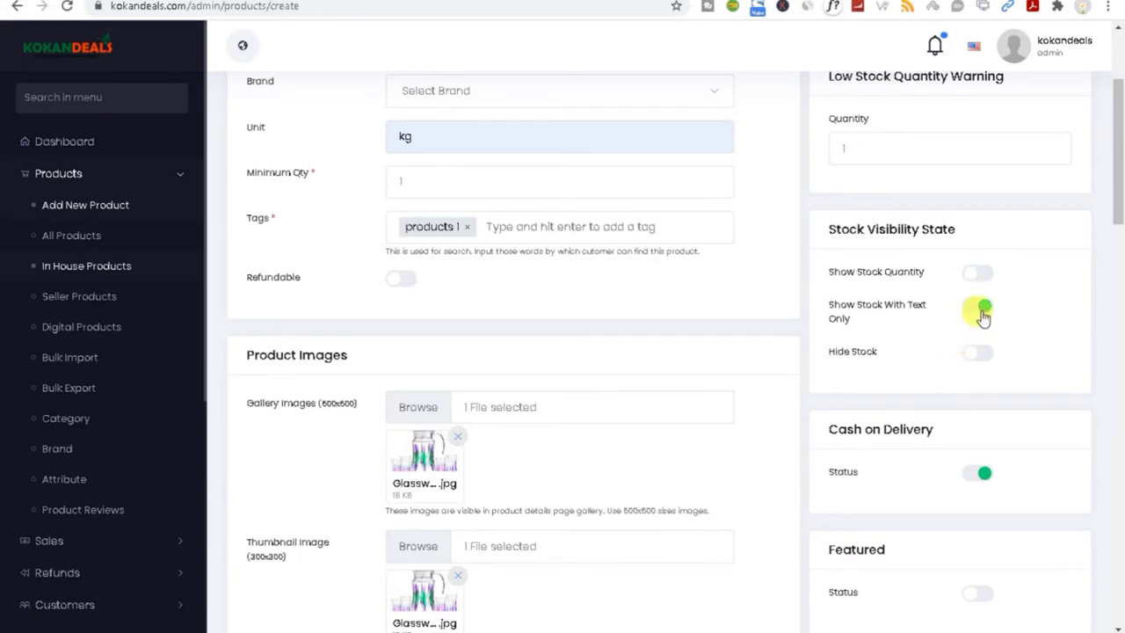
click(970, 353)
click(975, 272)
drag(1115, 181, 1117, 238)
double_click(835, 197)
triple_click(835, 197)
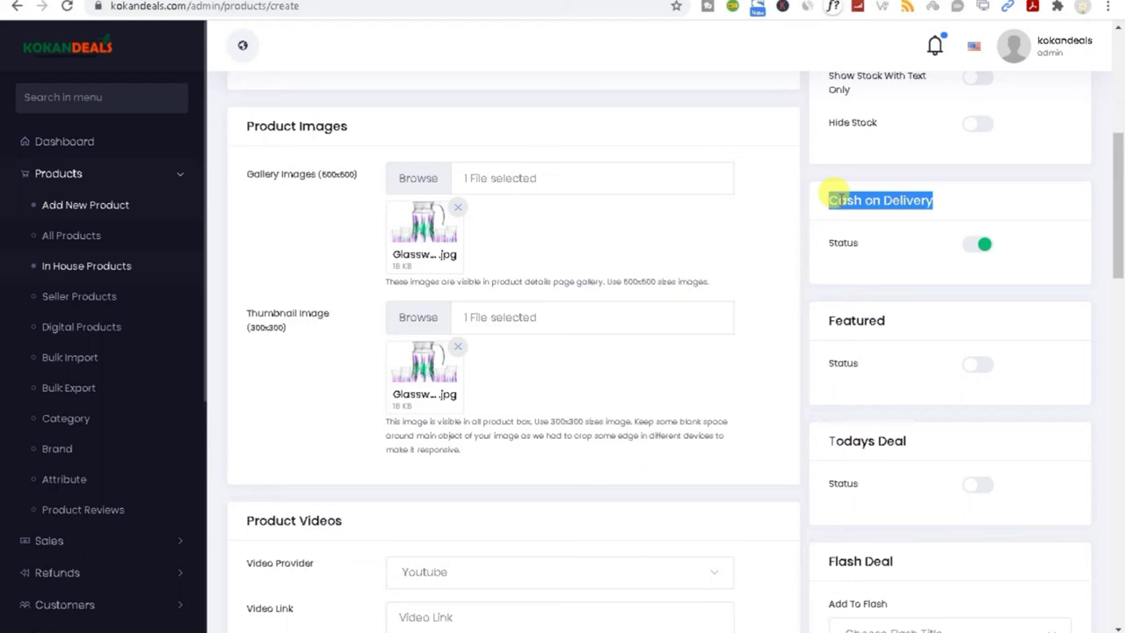
click(982, 244)
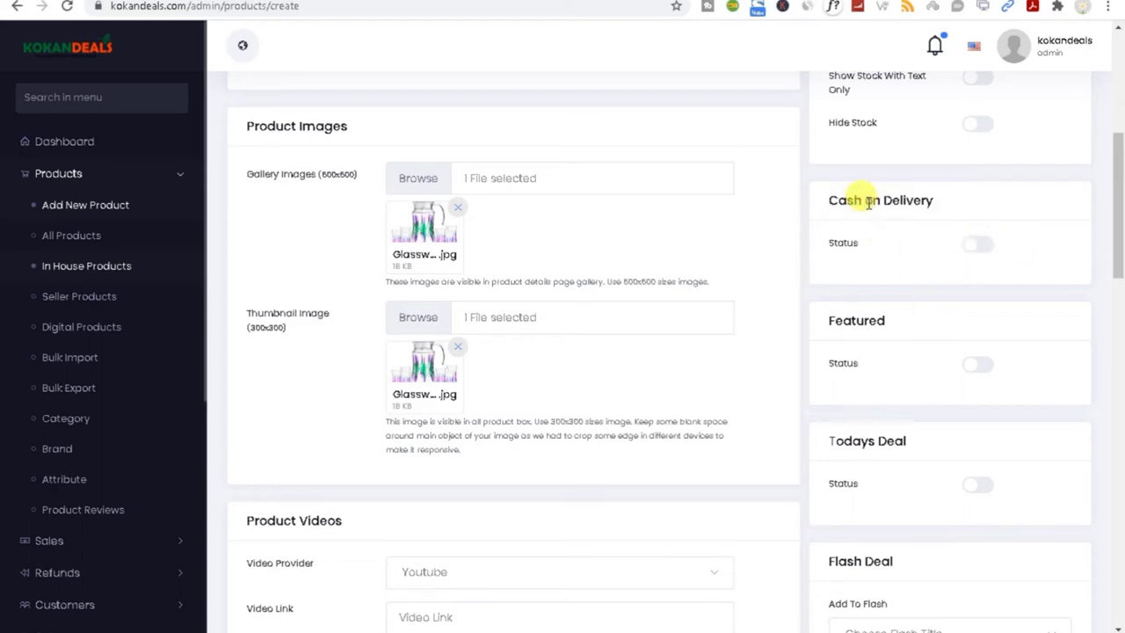
click(974, 245)
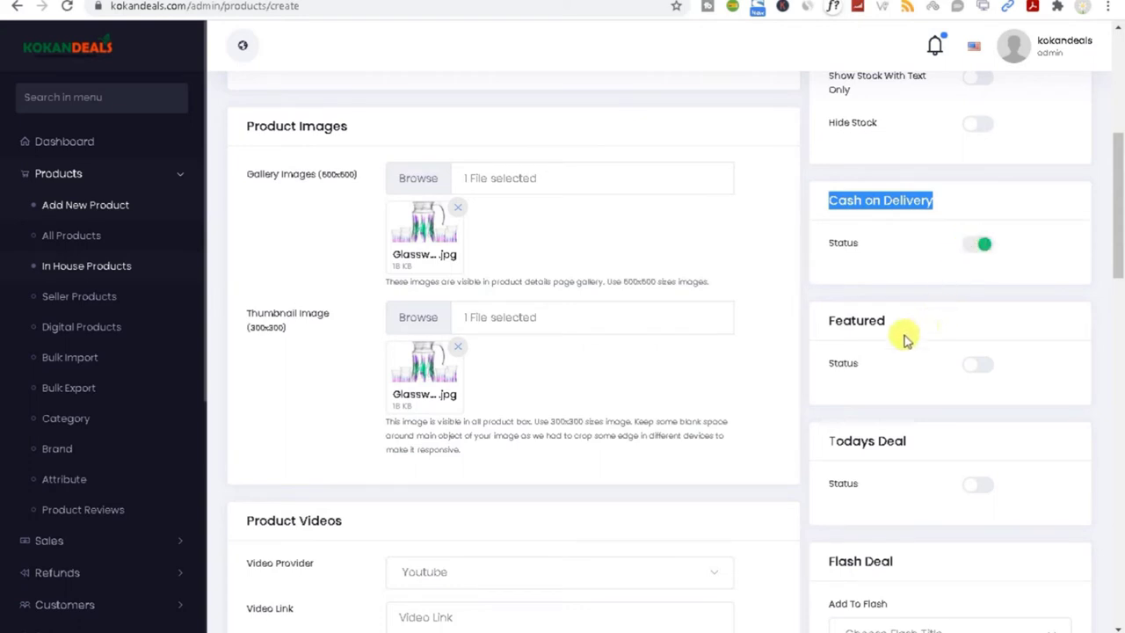
click(843, 318)
double_click(843, 318)
click(833, 368)
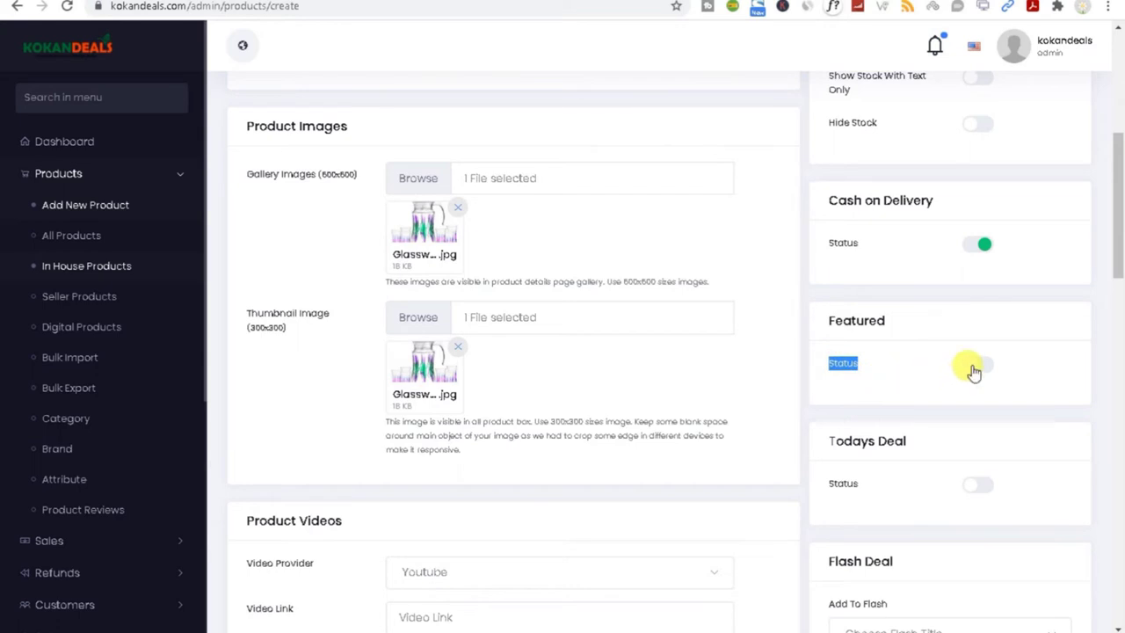
drag(1121, 231, 1118, 246)
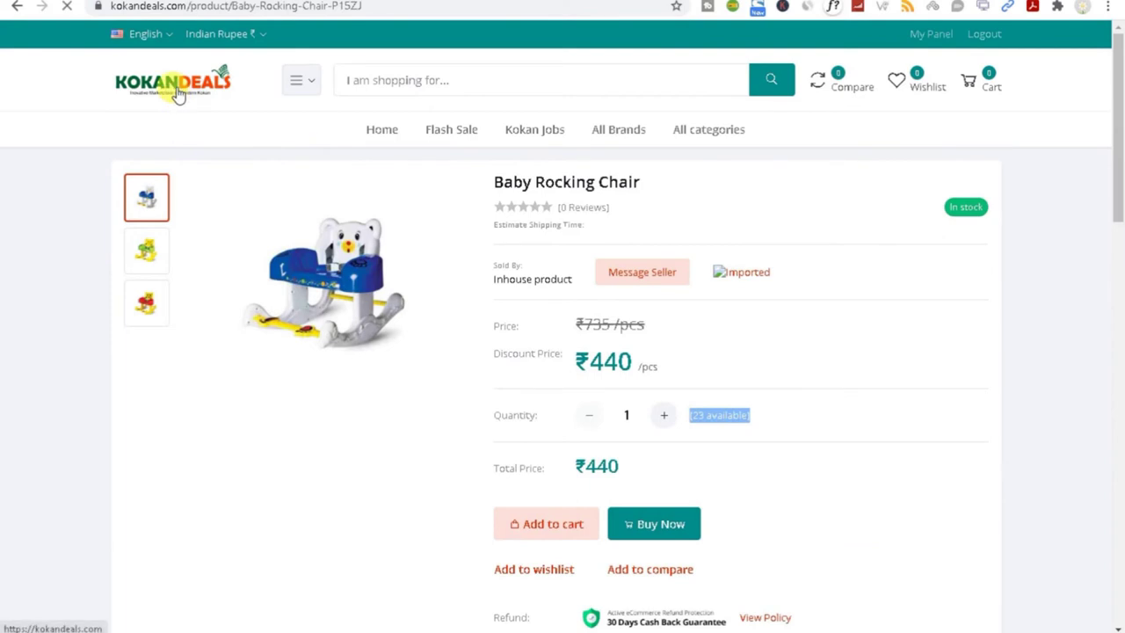
Step: Return to the storefront homepage via the KokanDeals logo and scroll to Featured Products
click(176, 95)
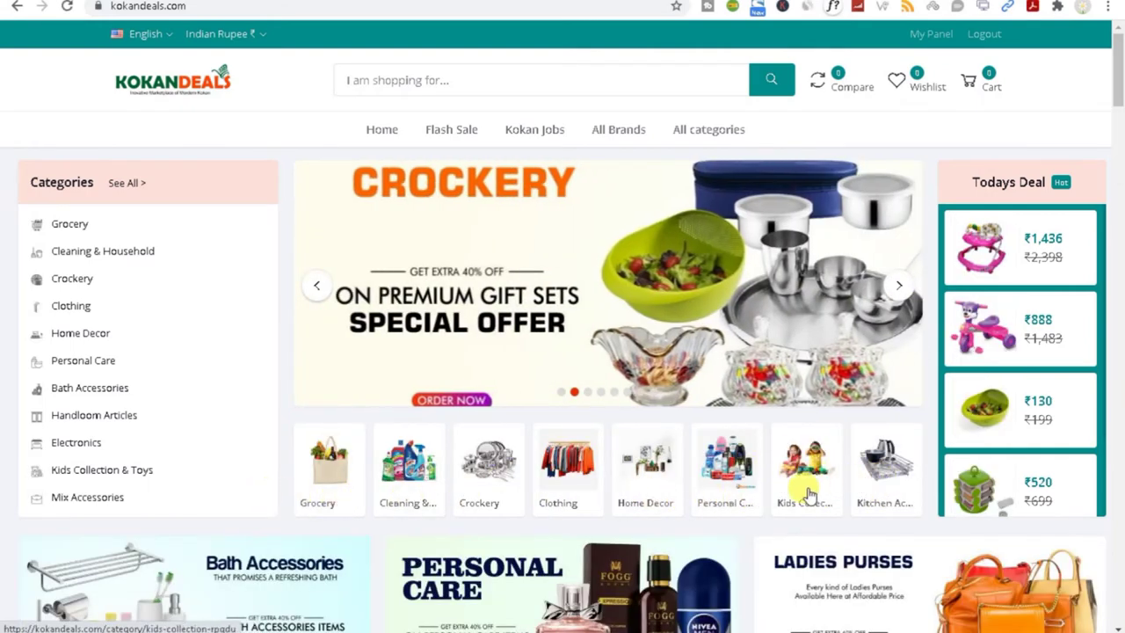
scroll(530, 274, down, 3)
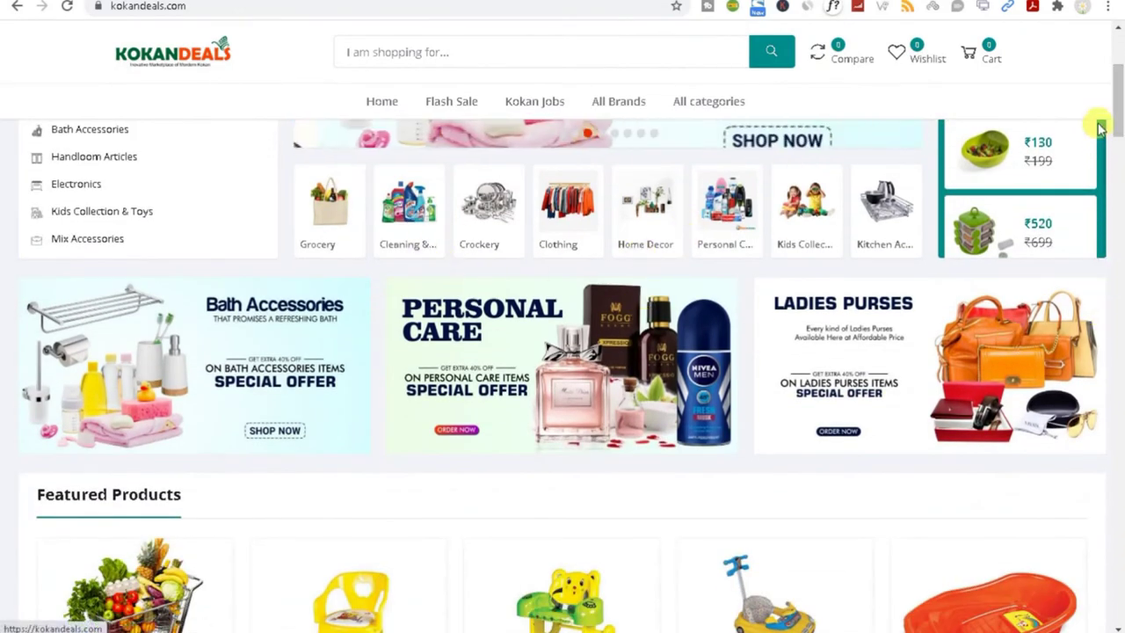
drag(1118, 123, 1118, 158)
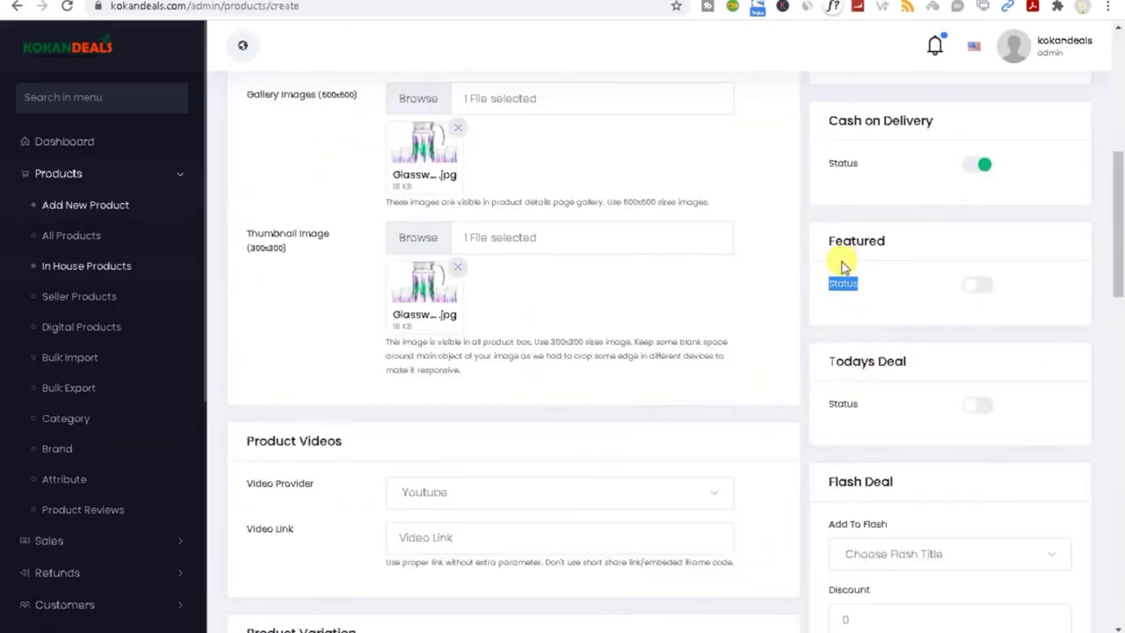
Step: Review the Featured and Todays Deal settings and the flash deal titles in Add To Flash
click(833, 297)
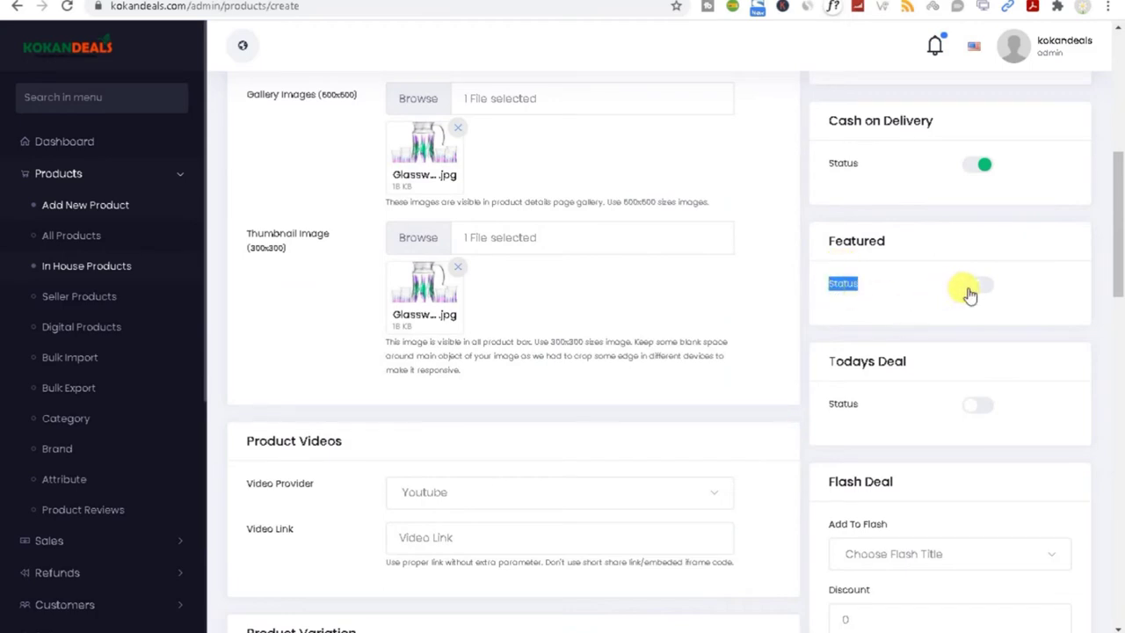
drag(812, 366, 919, 362)
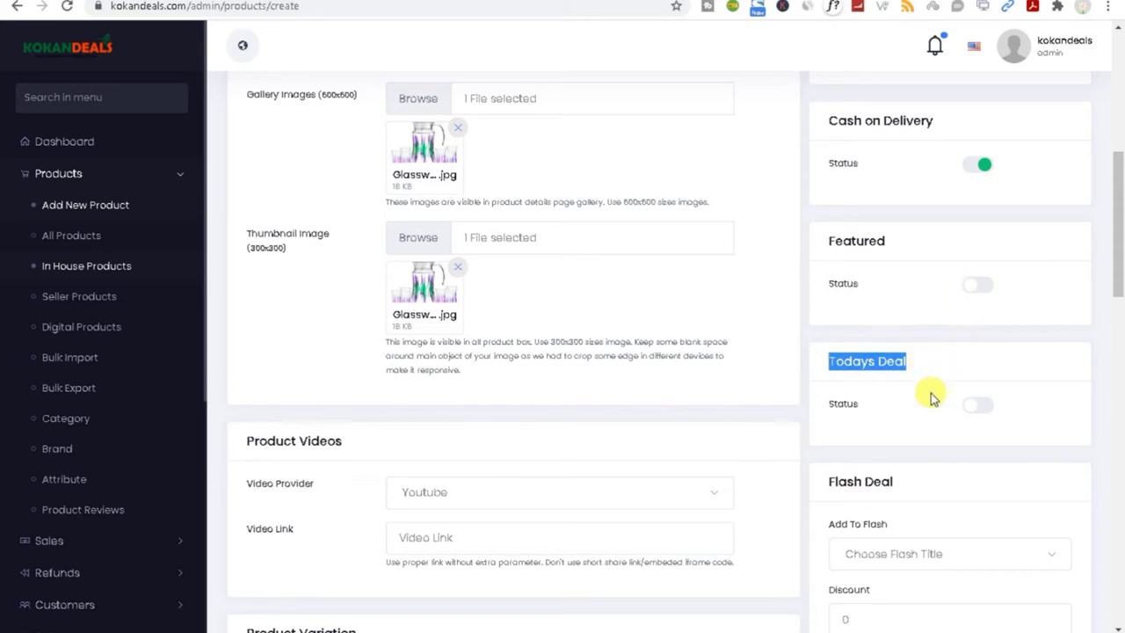
drag(1118, 276, 1119, 327)
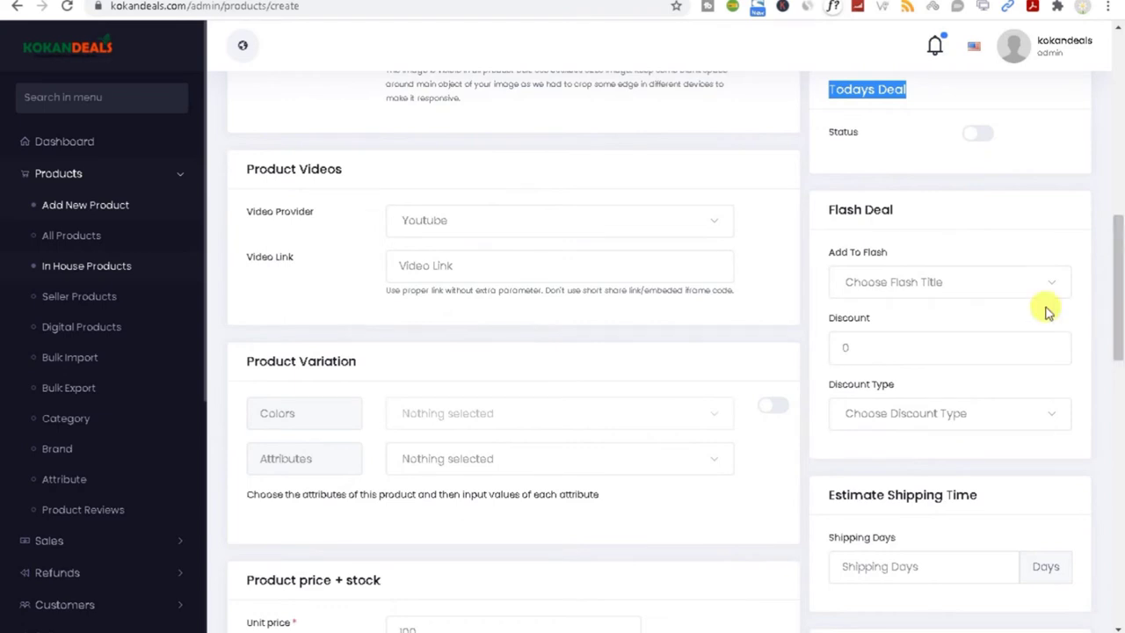
click(883, 285)
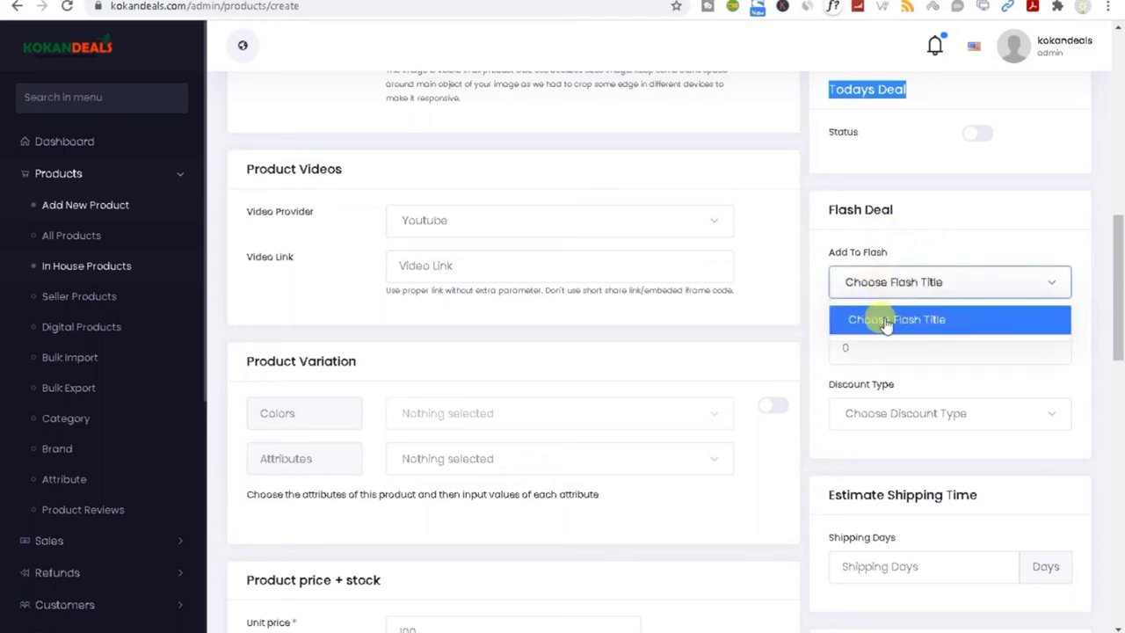
click(865, 320)
click(966, 287)
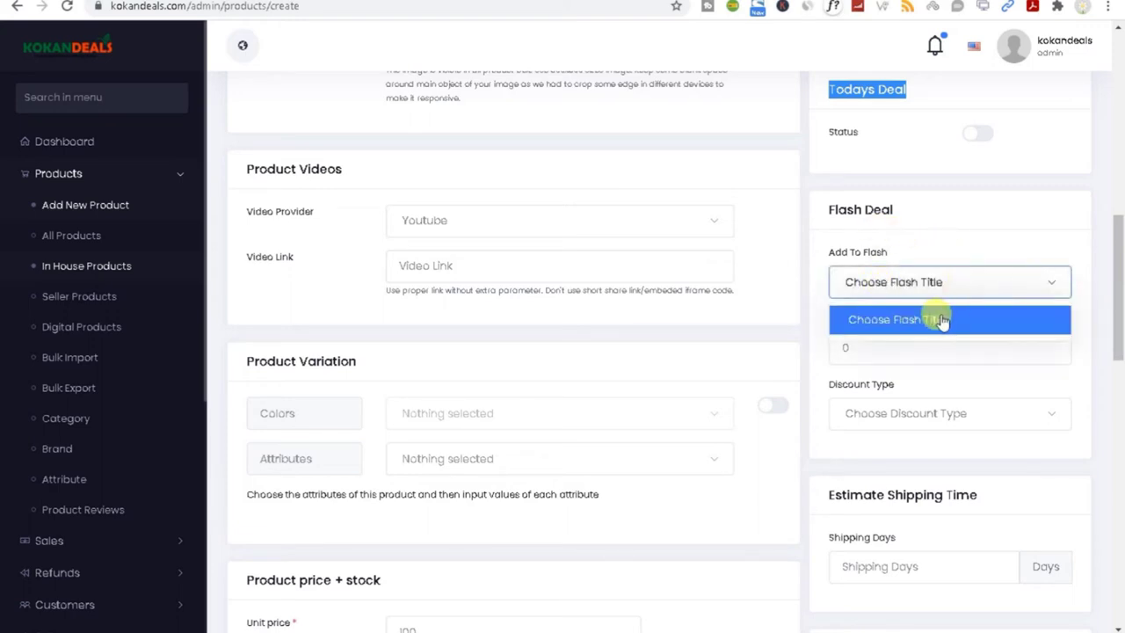
click(936, 319)
Step: Set the Flash Deal Discount to 5 with discount type Flat
click(859, 350)
double_click(860, 351)
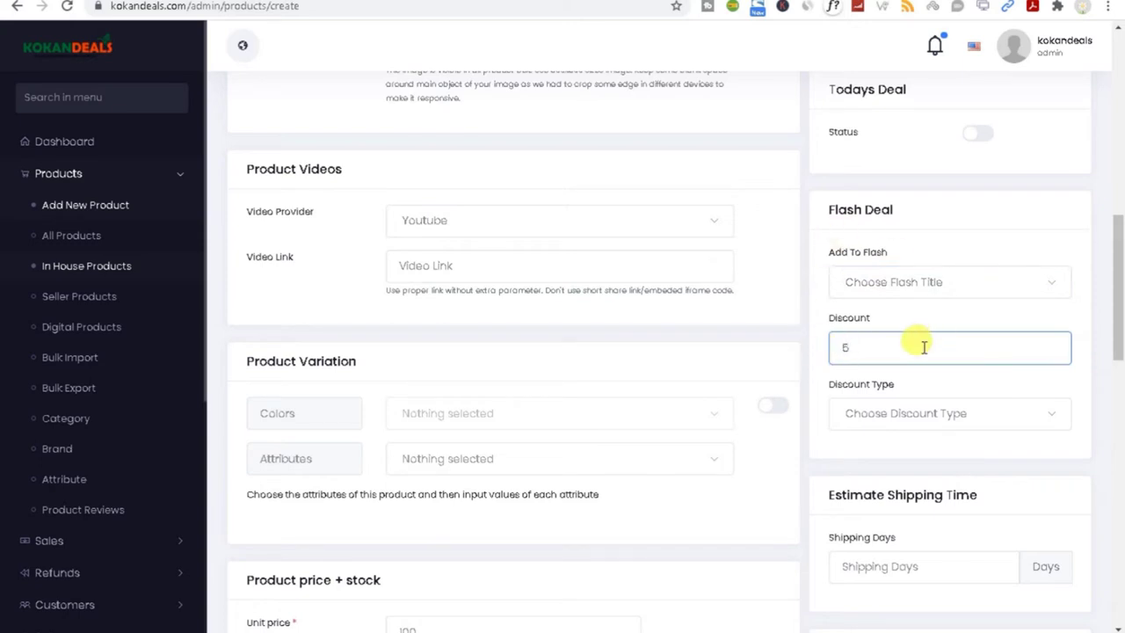
text(5)
click(890, 412)
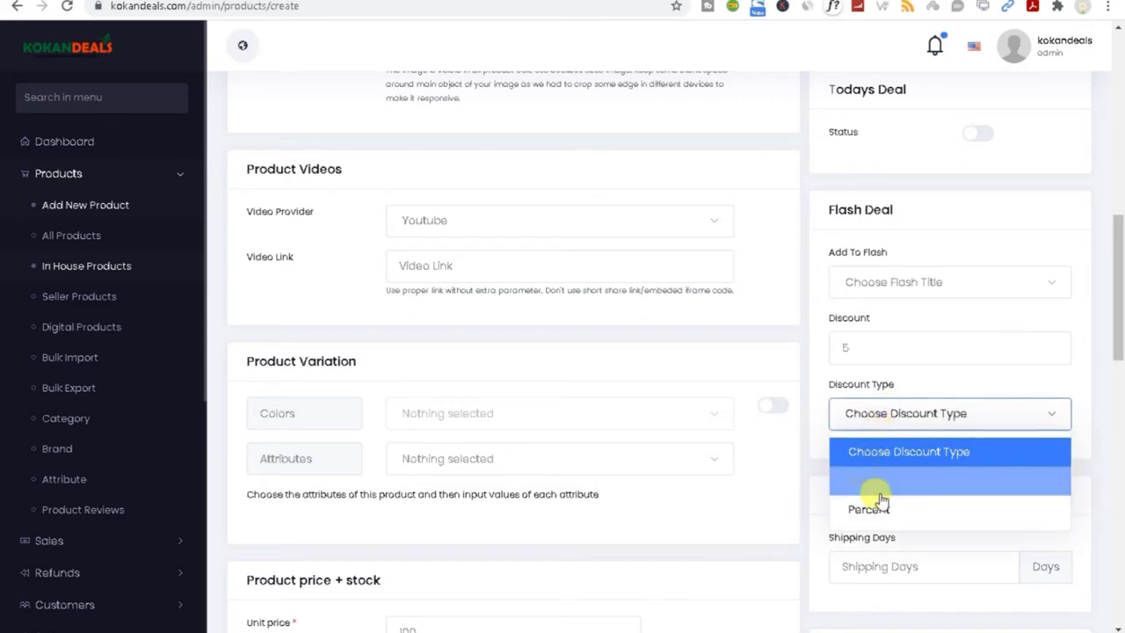
scroll(882, 519, down, 2)
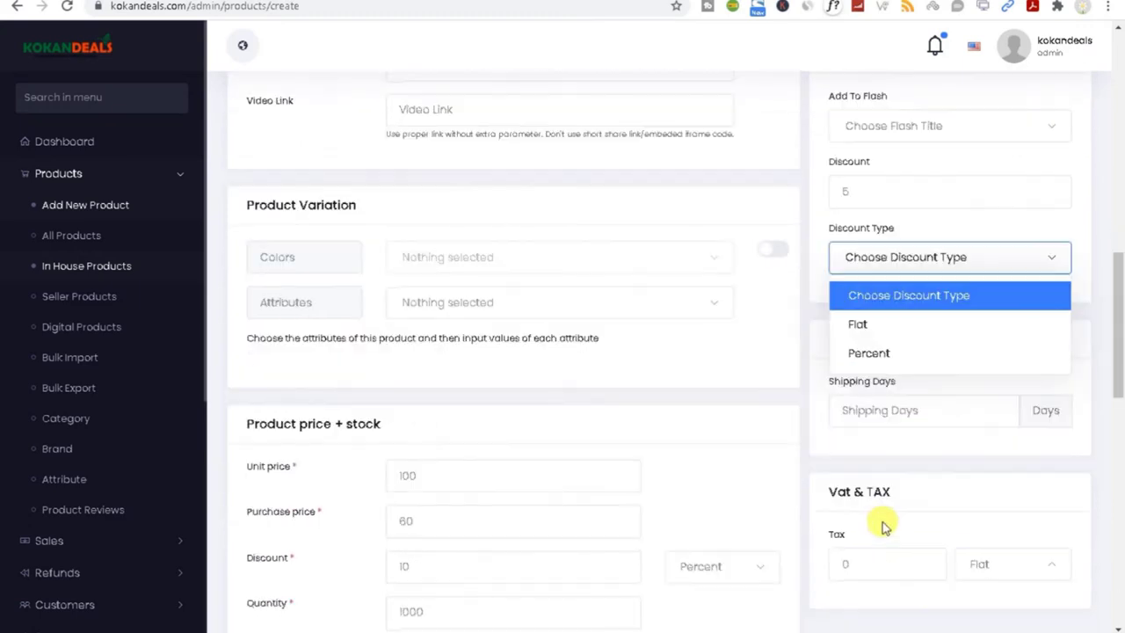
click(866, 334)
scroll(891, 237, down, 1)
scroll(893, 233, up, 2)
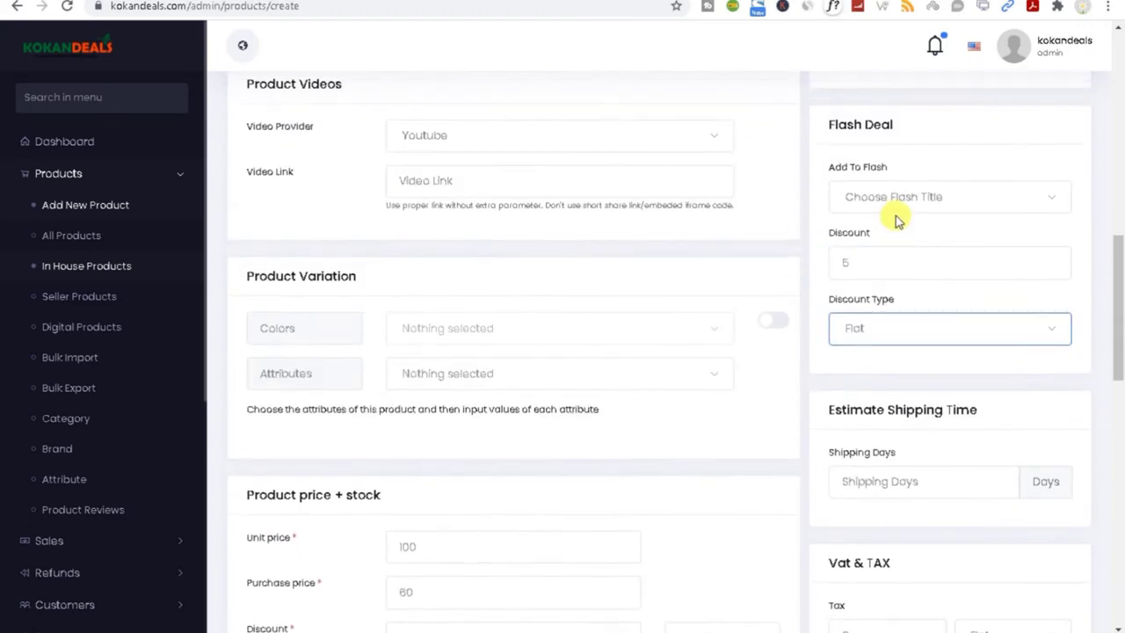
click(863, 204)
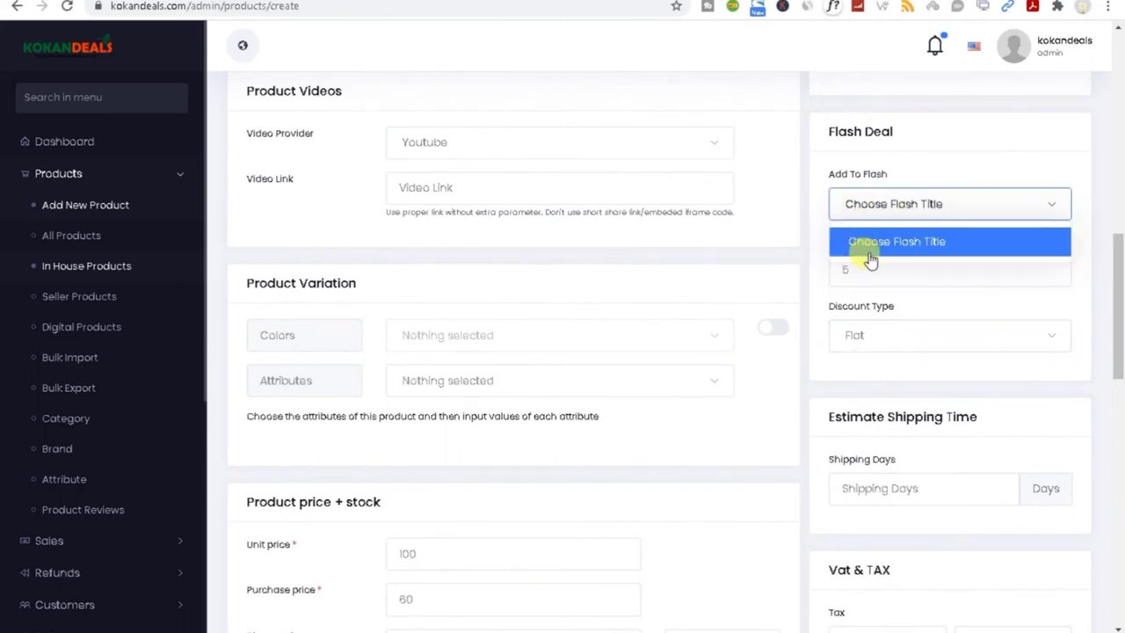
drag(1107, 296, 1108, 352)
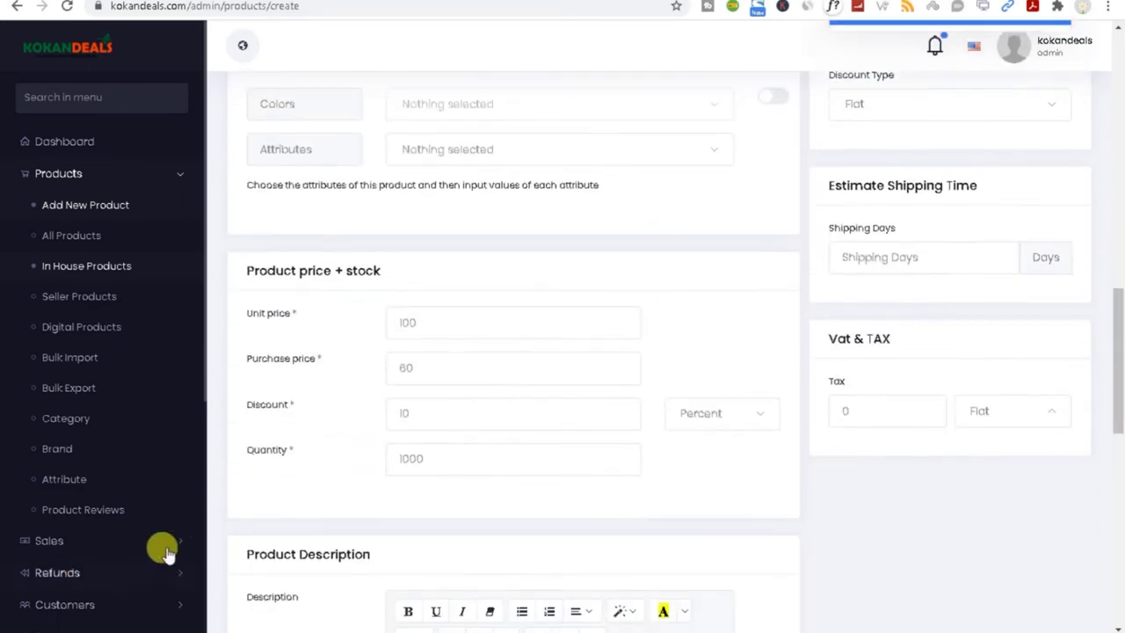
Step: Expand Sales in the side menu and check the Estimate Shipping Time days field
scroll(138, 572, down, 3)
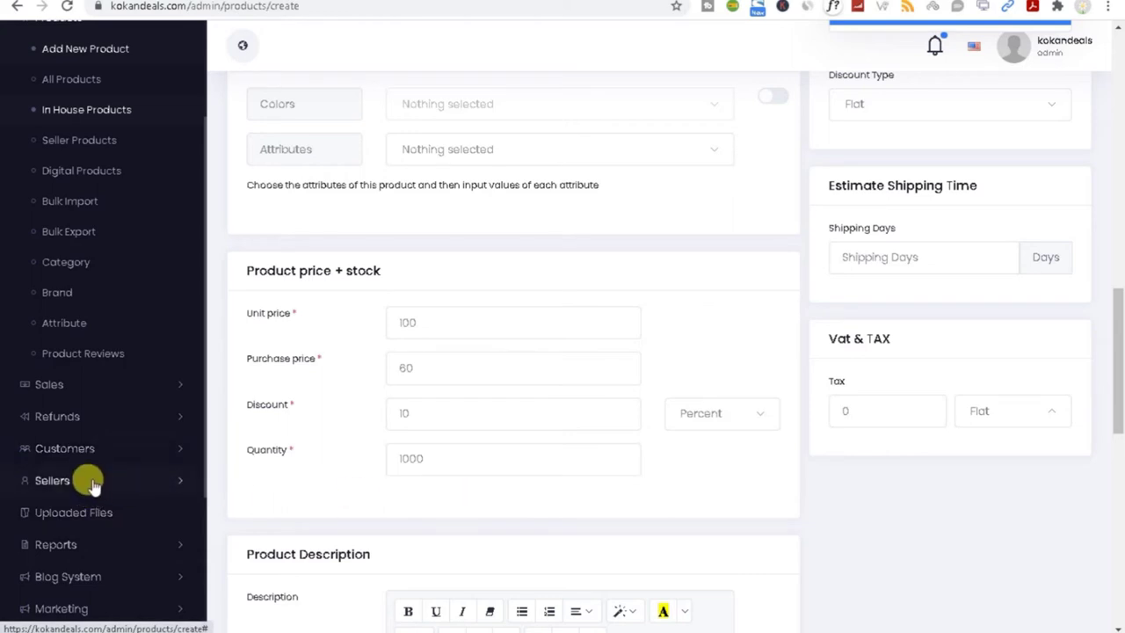
click(162, 384)
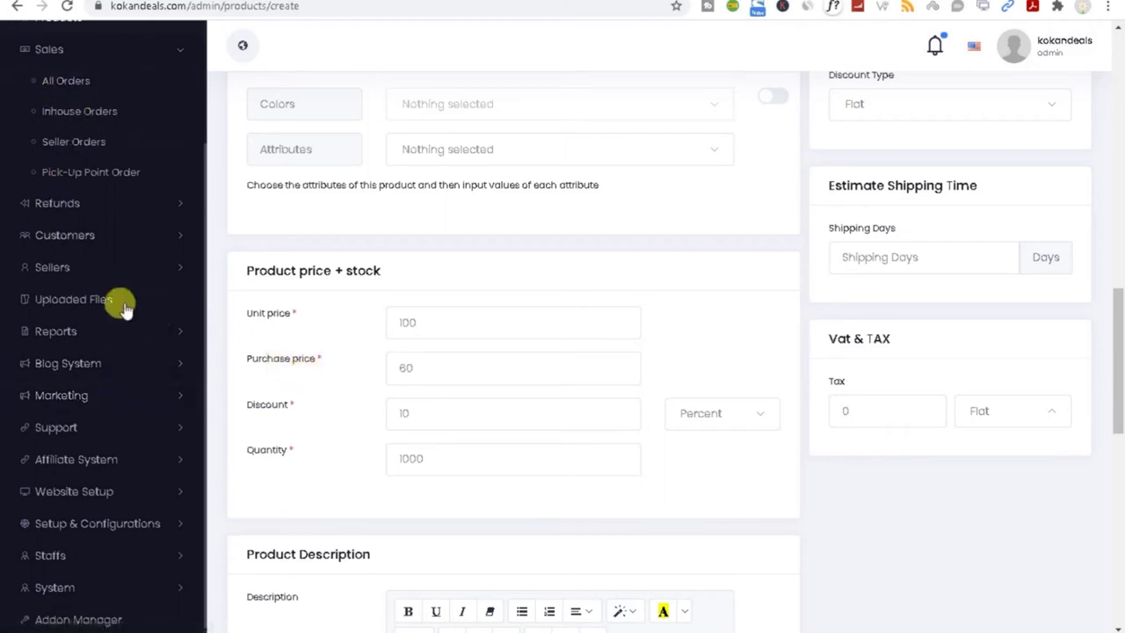
drag(1121, 398, 1120, 342)
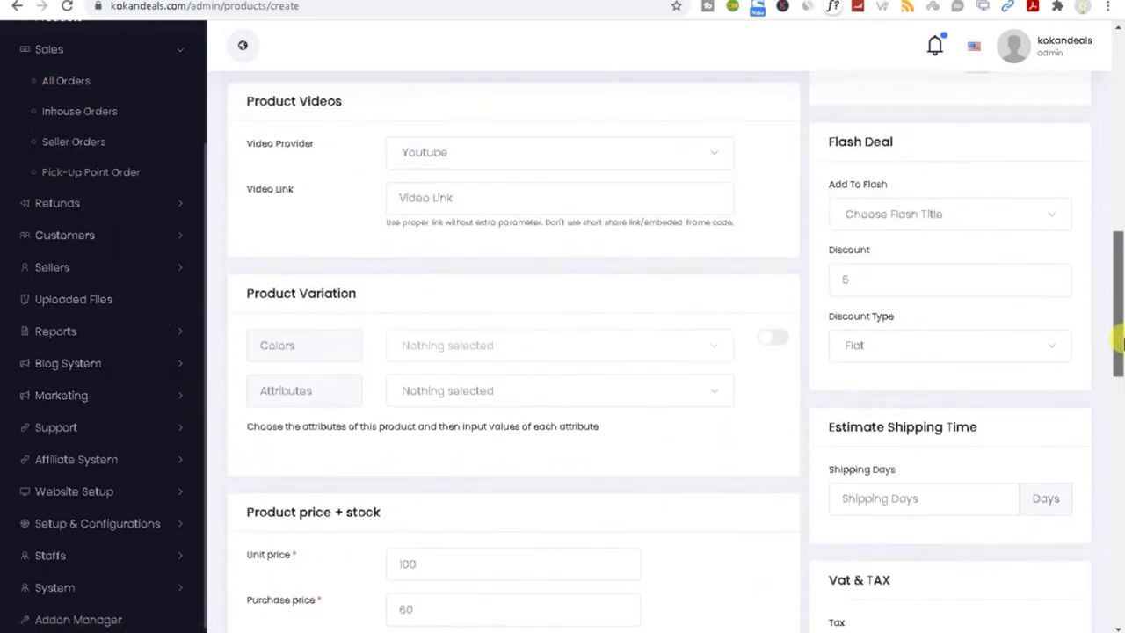
triple_click(875, 428)
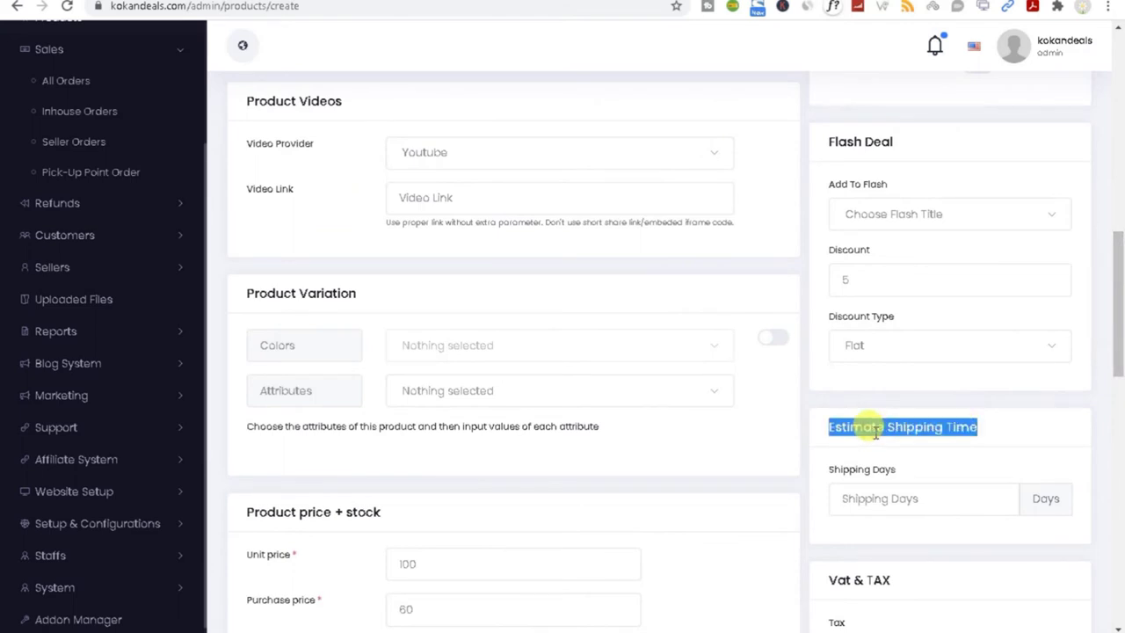
click(874, 499)
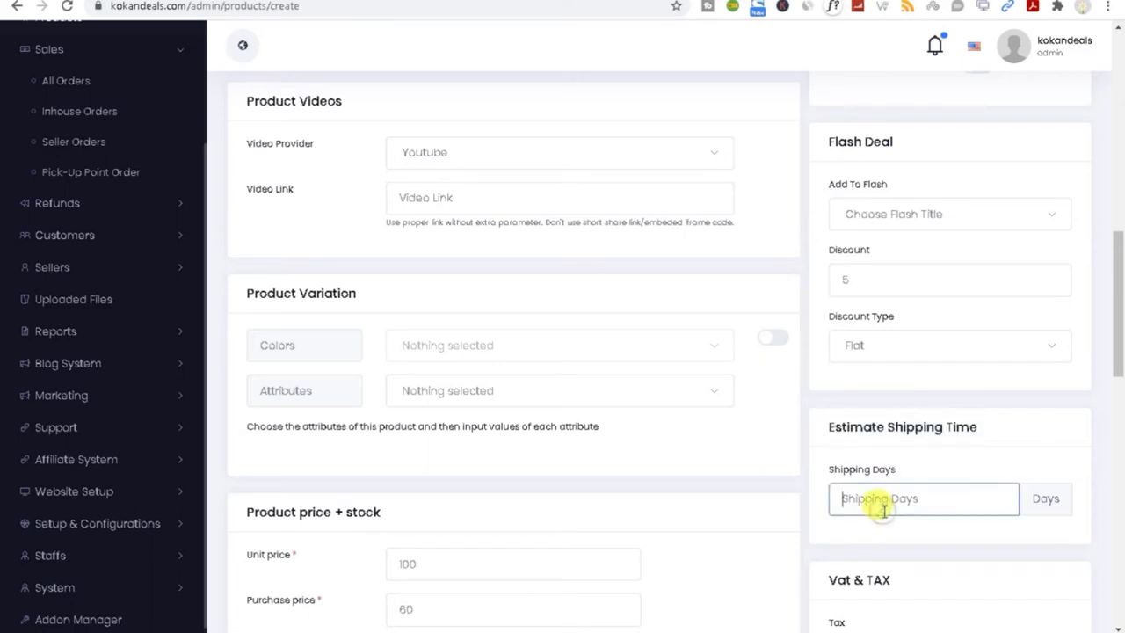
drag(1119, 318, 1117, 372)
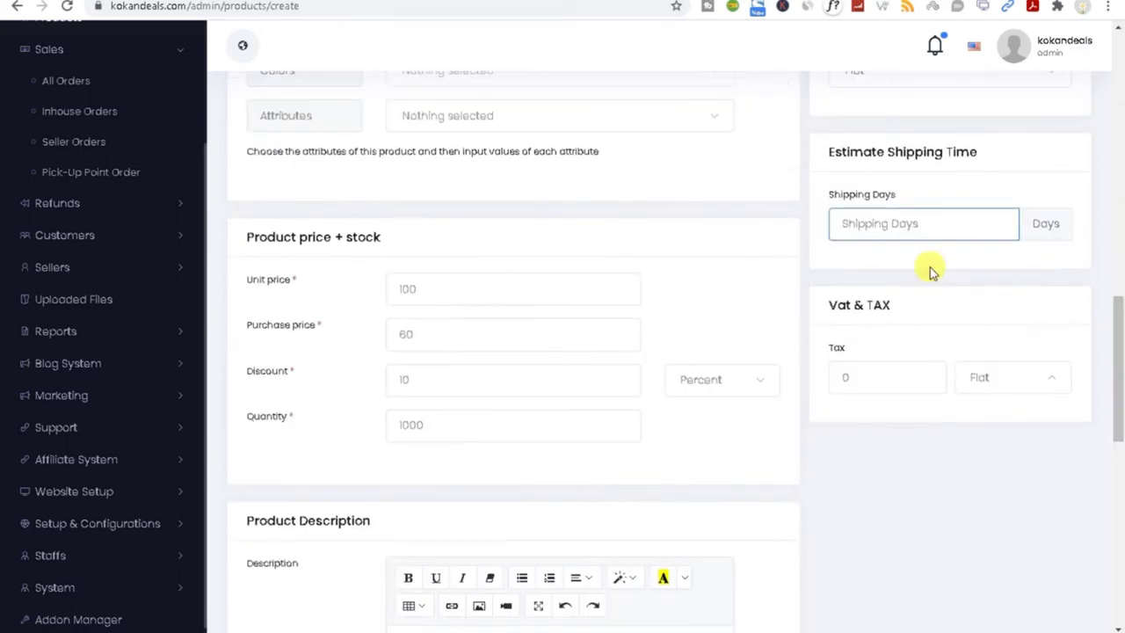
drag(871, 377, 809, 394)
click(997, 377)
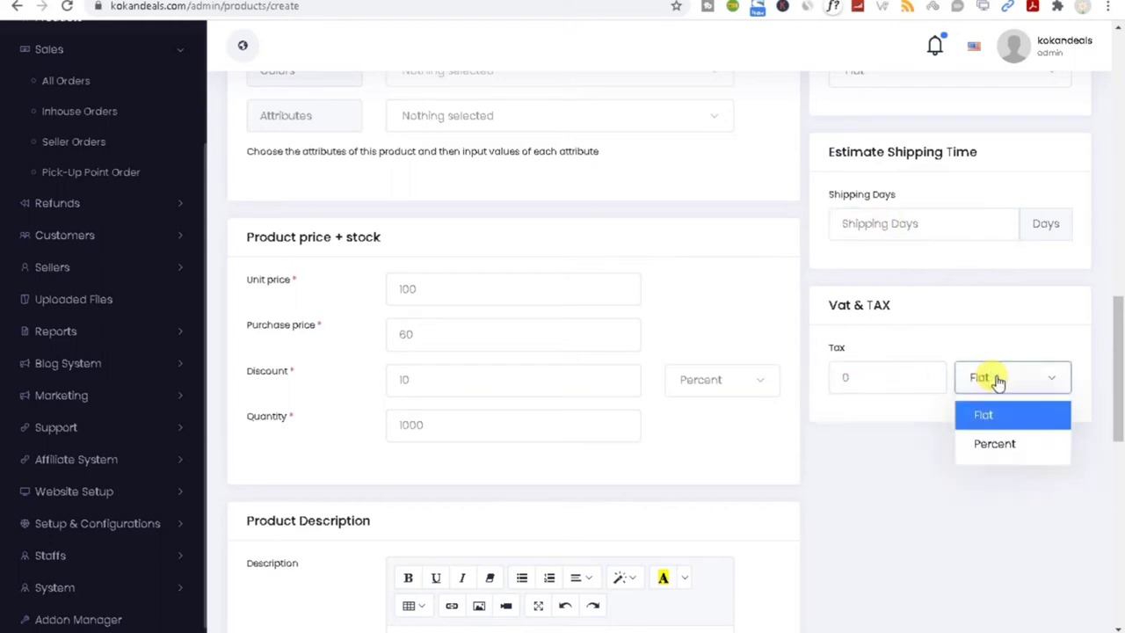
click(1004, 444)
drag(877, 372, 807, 390)
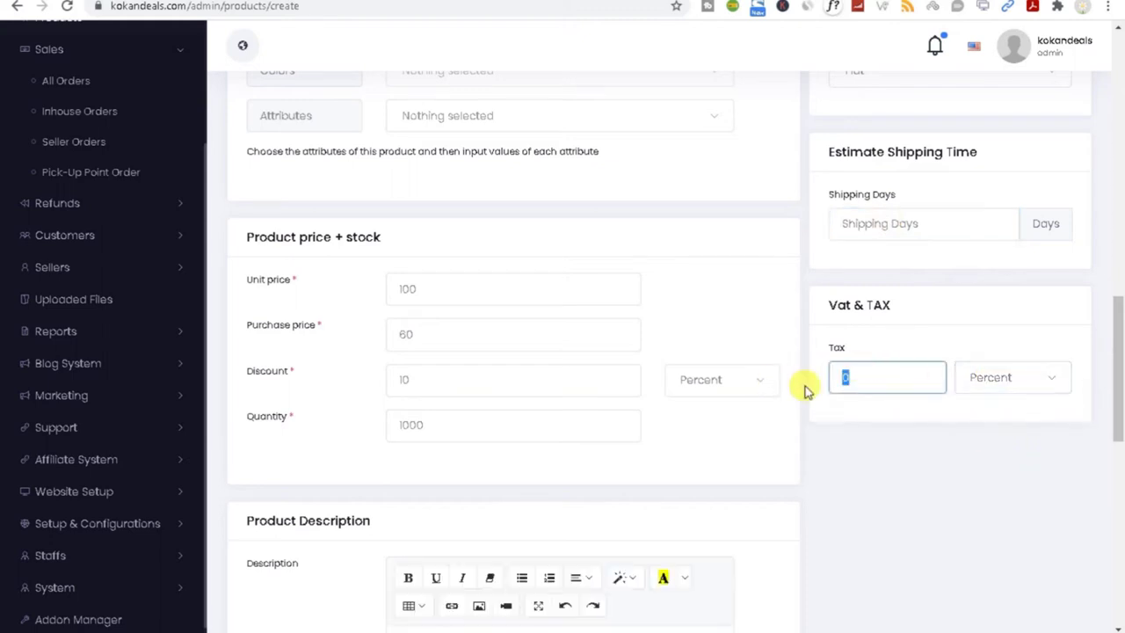
click(1002, 379)
click(985, 413)
drag(886, 375, 803, 385)
click(1012, 382)
click(1020, 440)
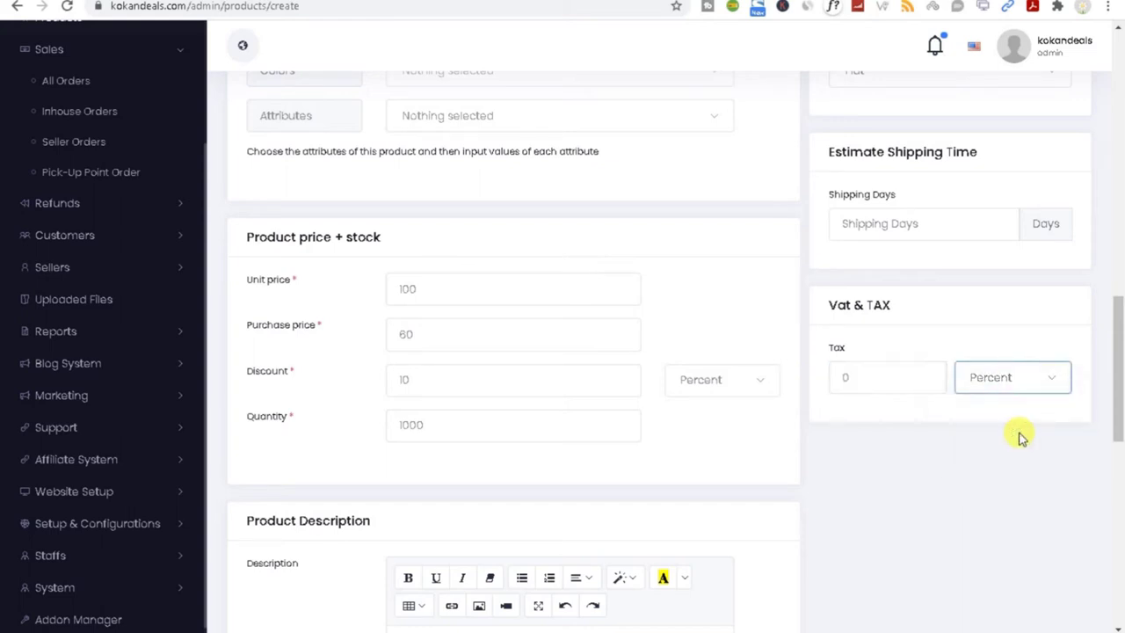
click(1002, 385)
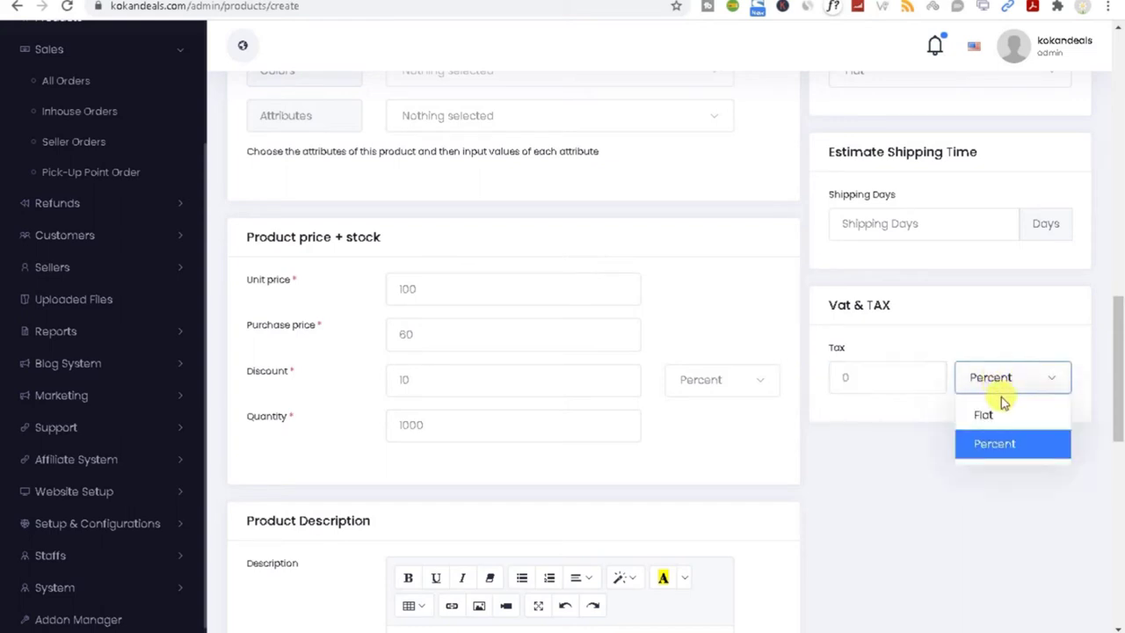
click(846, 375)
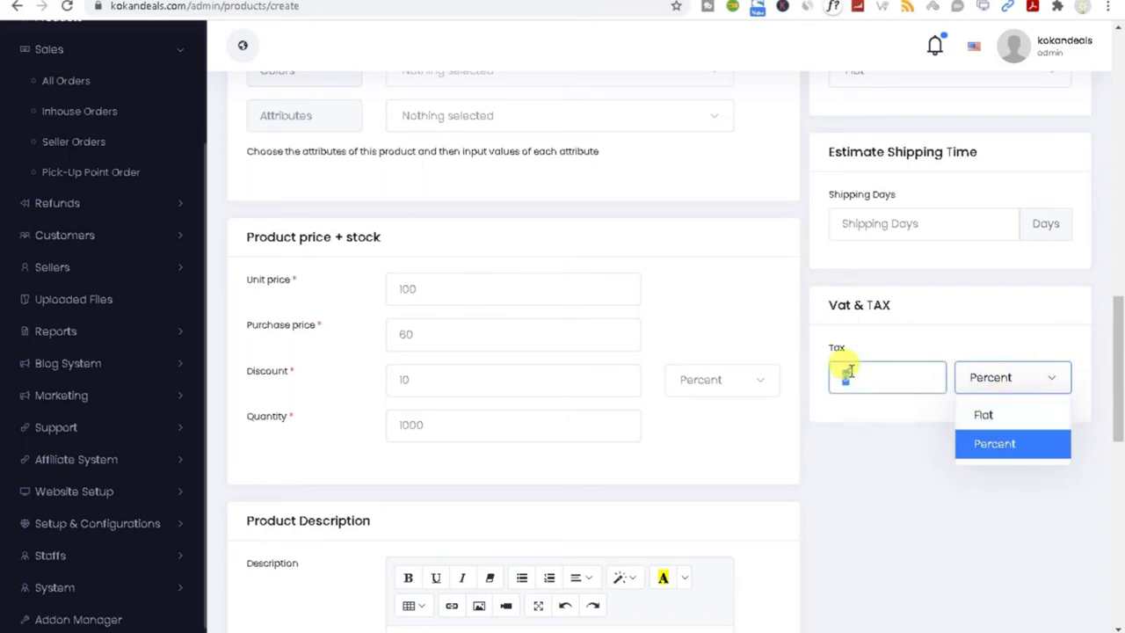
click(999, 386)
click(1000, 411)
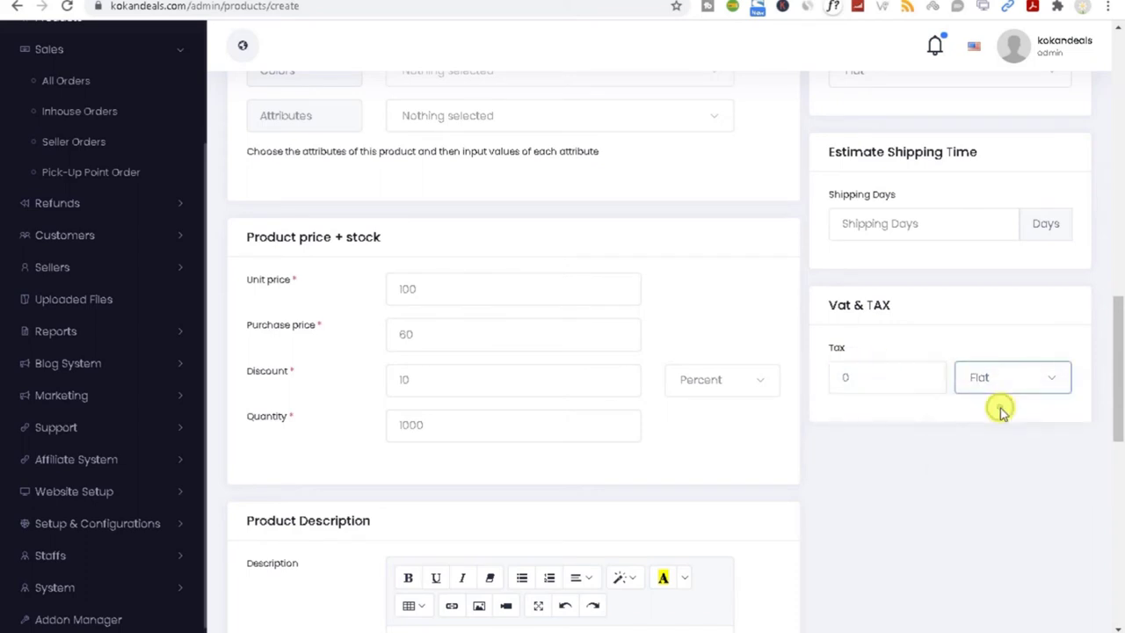
drag(1115, 414, 1104, 437)
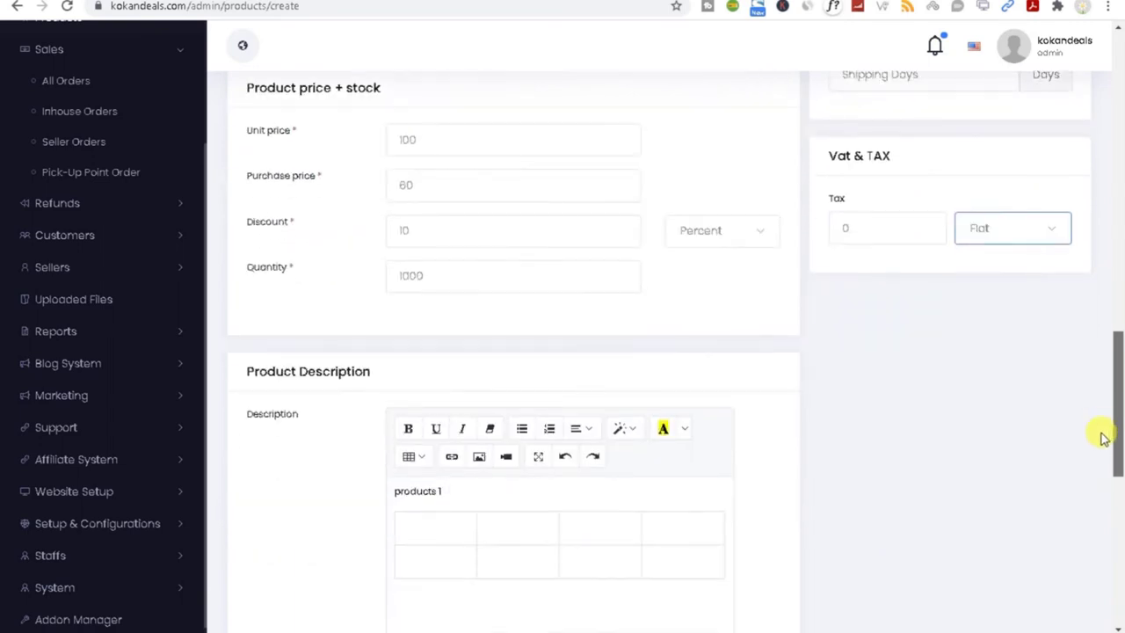
Step: Set the tax type to Percent and Save & Publish products 1
click(977, 228)
click(979, 293)
mouse_move(1114, 392)
mouse_down()
mouse_move(1122, 409)
mouse_move(1121, 397)
mouse_up()
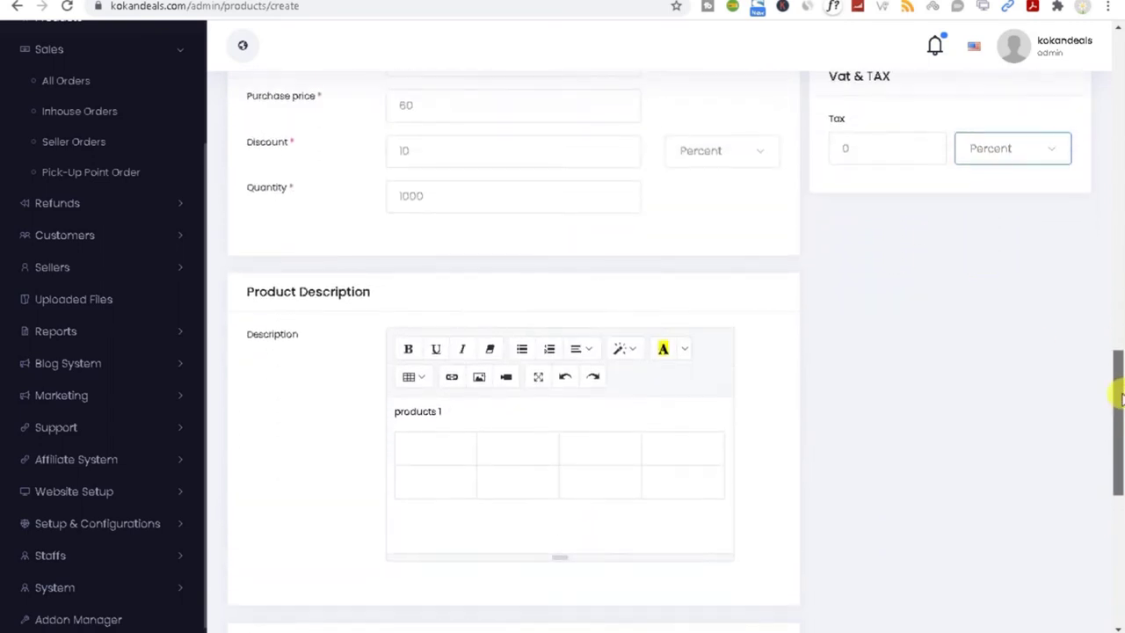
drag(1121, 398, 1115, 552)
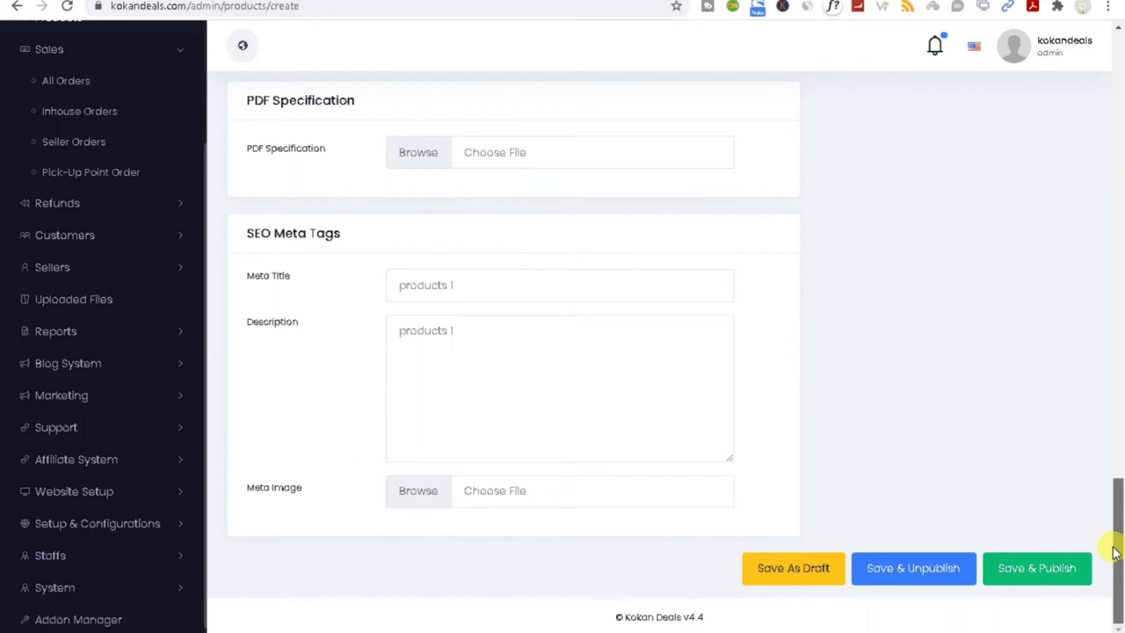
mouse_move(1115, 527)
mouse_down()
mouse_move(1113, 509)
mouse_move(1107, 518)
mouse_up()
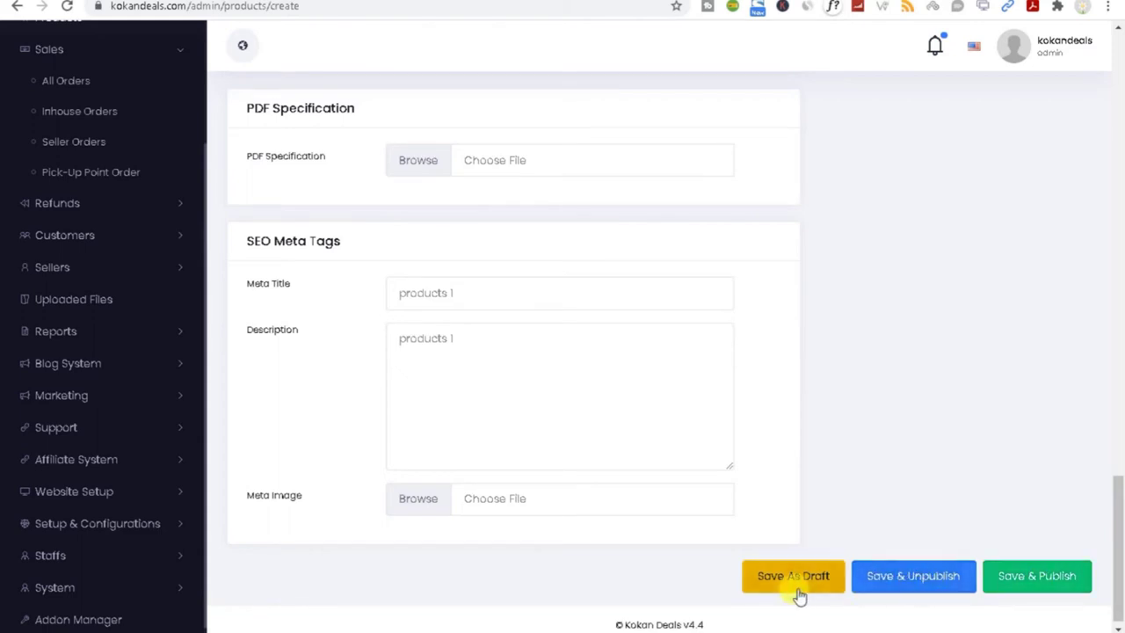
click(1044, 582)
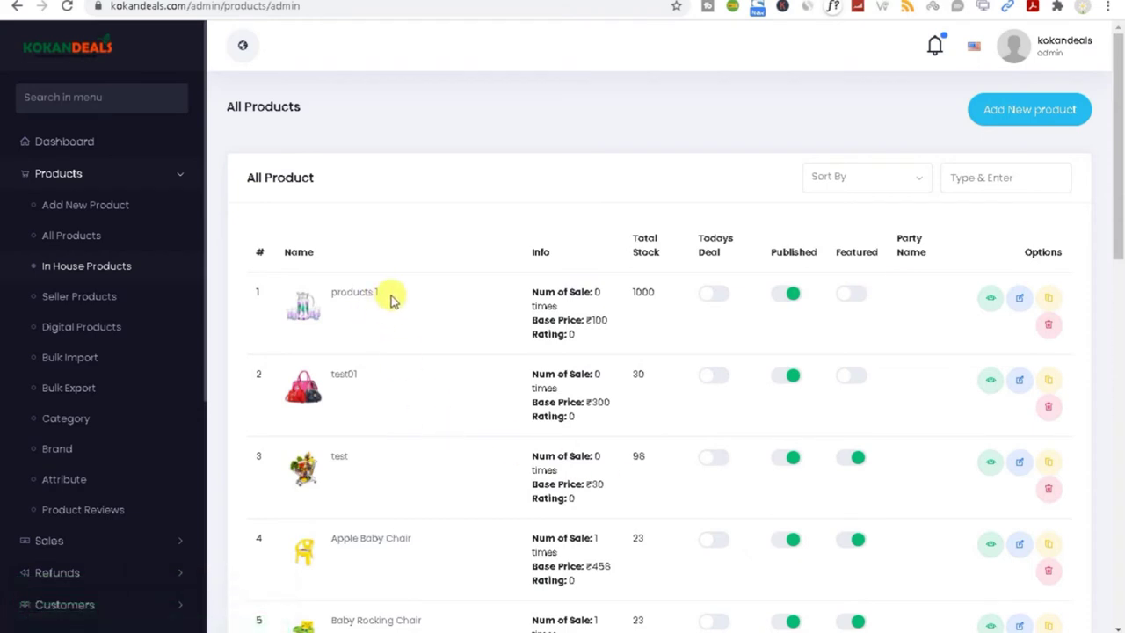
Step: Copy the product name 'products 1' and focus the storefront search box
drag(386, 294, 318, 303)
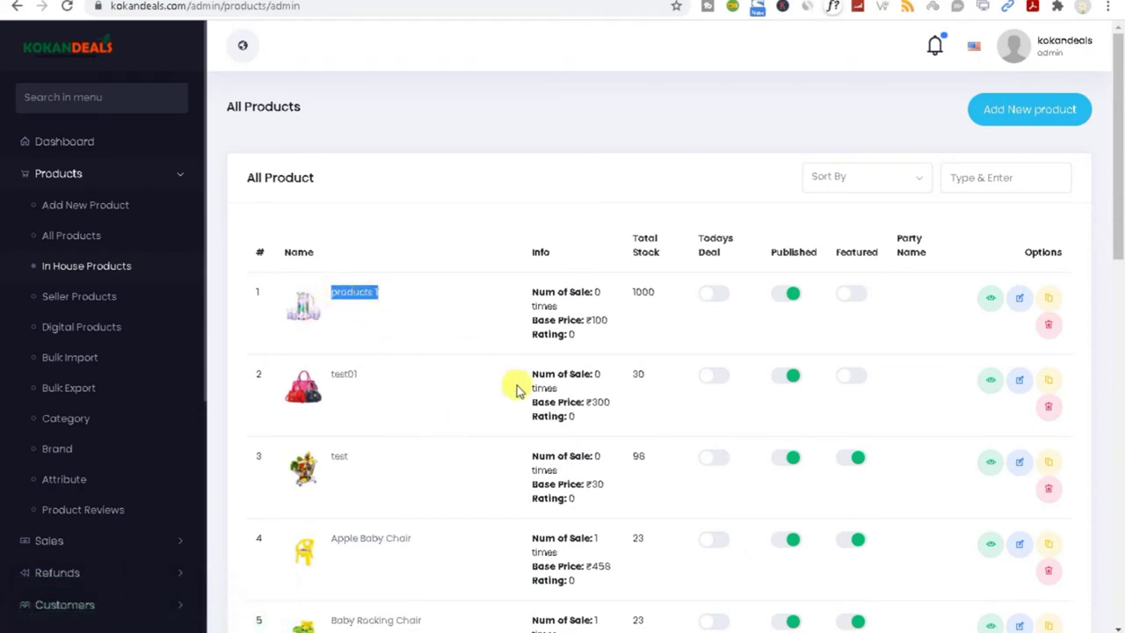
right_click(359, 295)
click(380, 302)
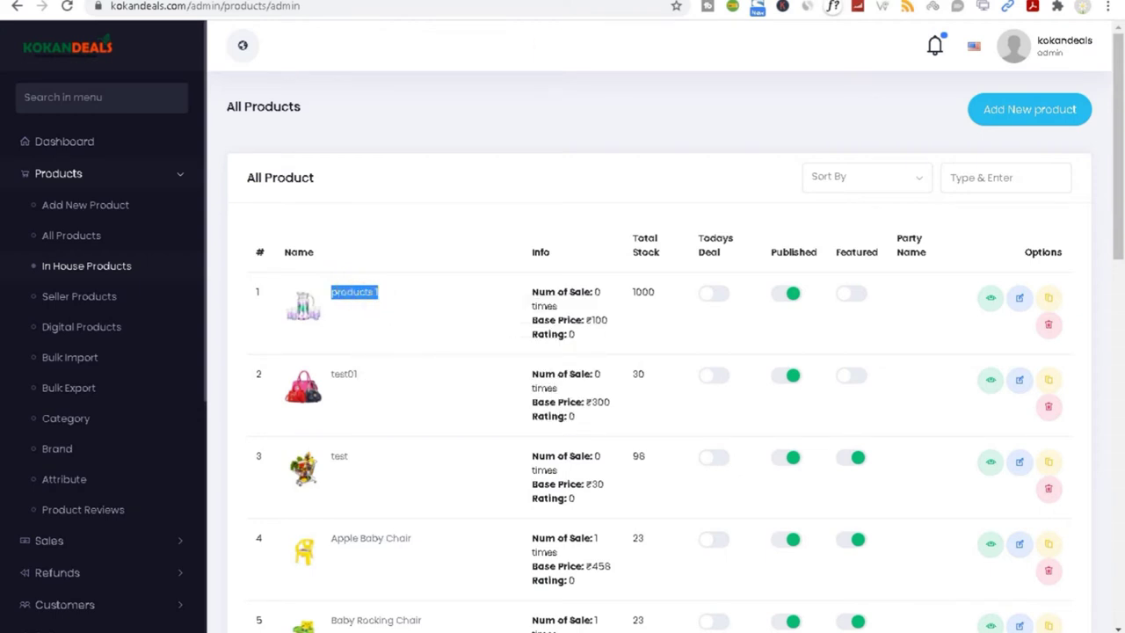
key(ctrl+Tab)
click(409, 52)
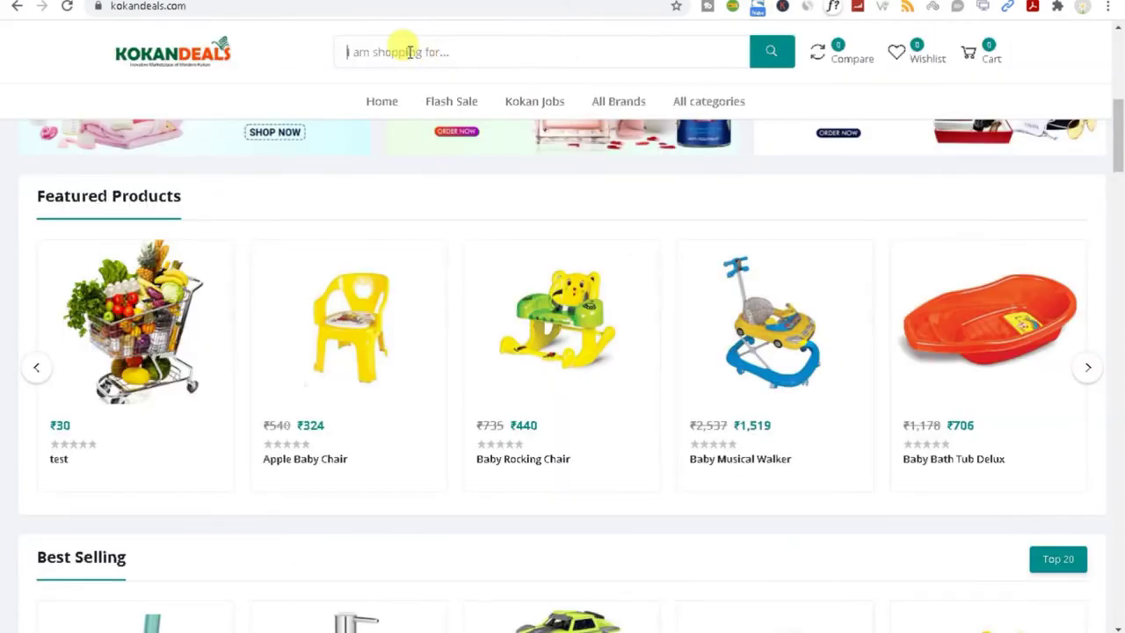
Step: Search the storefront for 'products 1' and open its product page
key(ctrl+v)
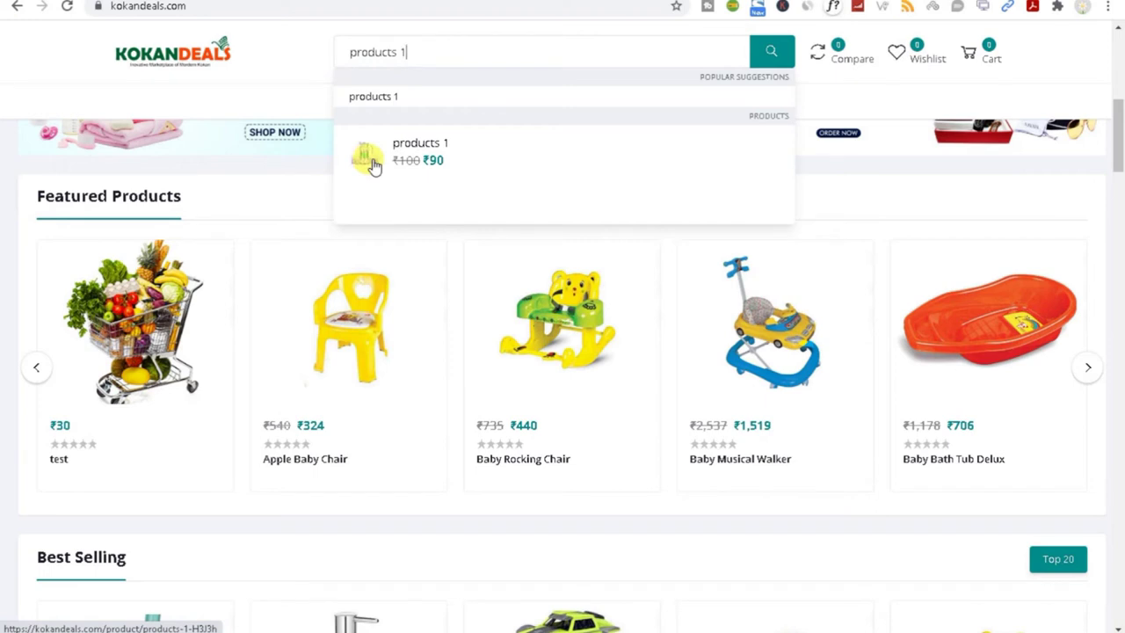
click(374, 167)
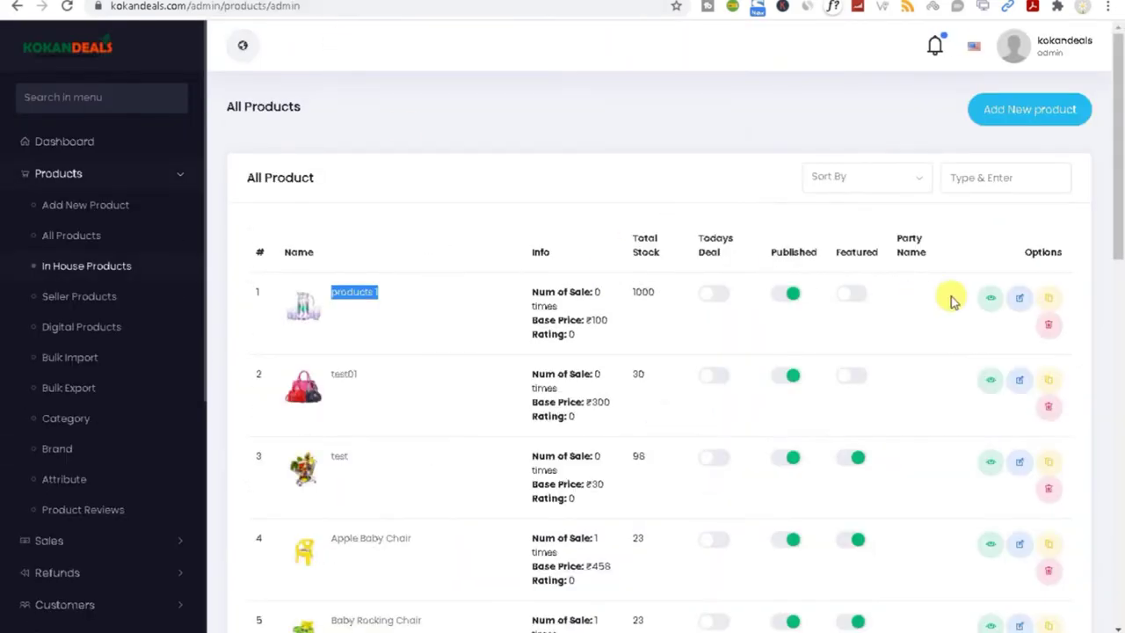
Step: Delete the products 1 listing, then show All Products from every seller
click(1049, 327)
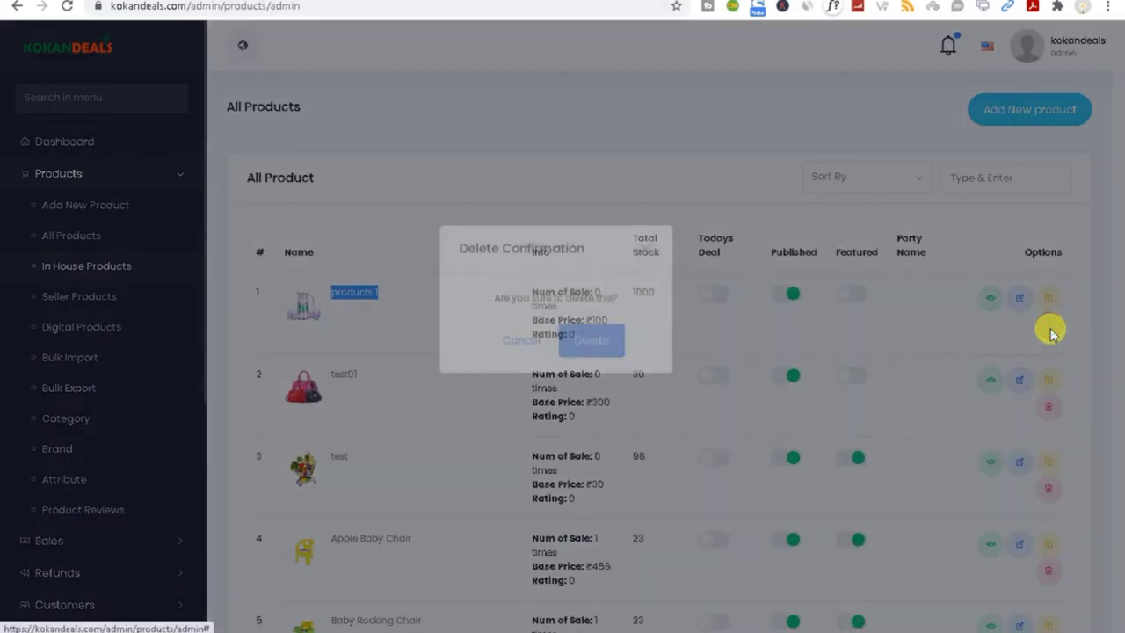
click(600, 370)
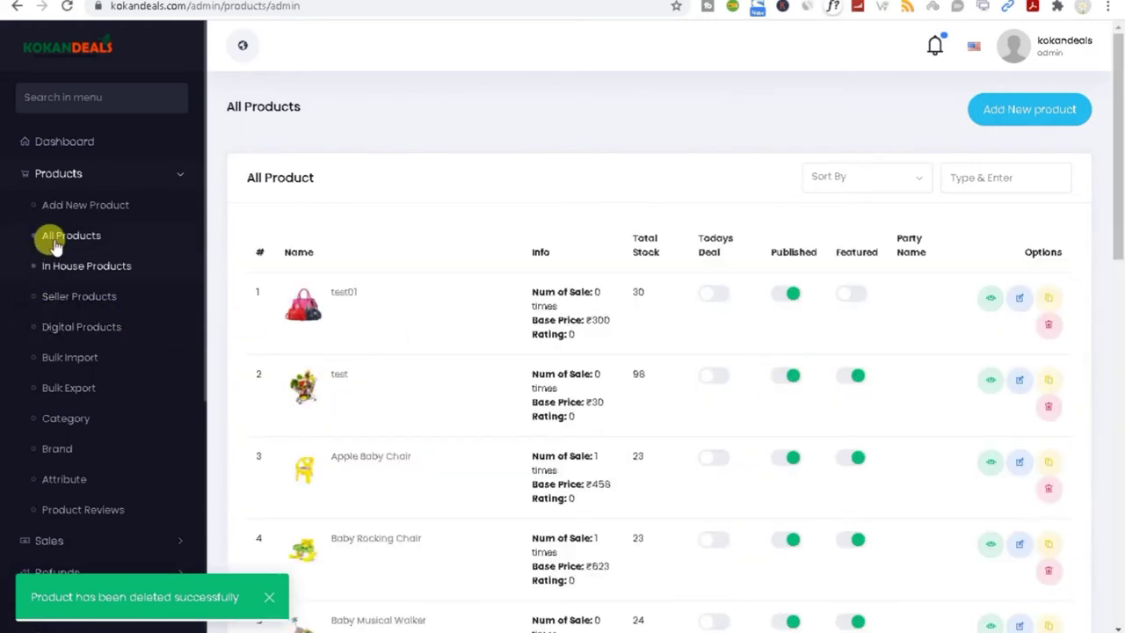
click(55, 246)
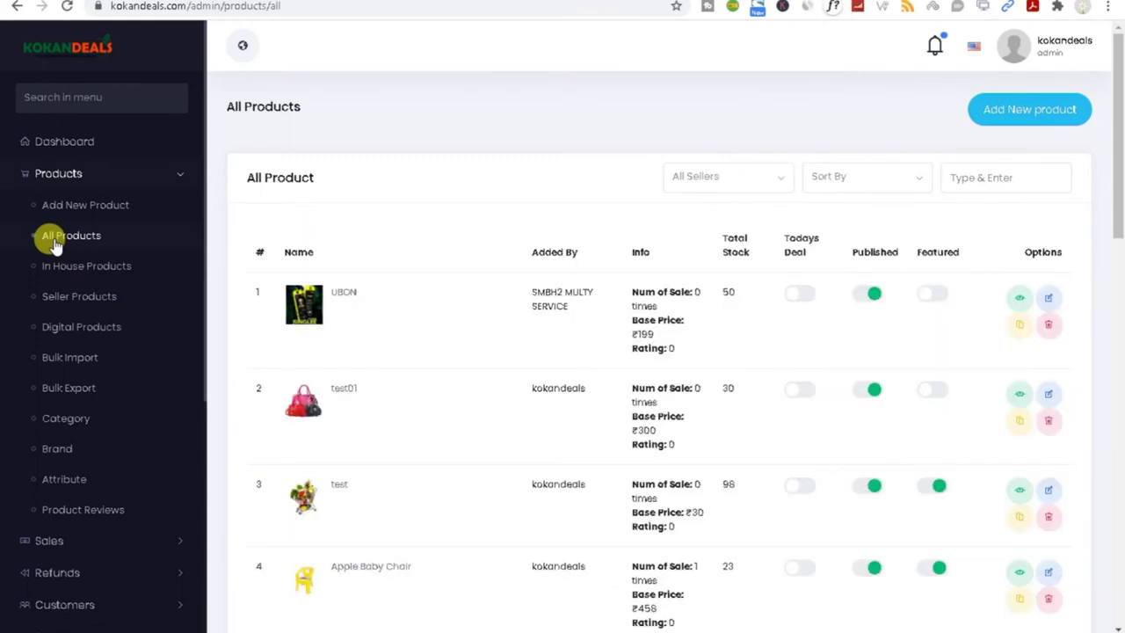
Step: Filter the product list by several sellers, ending back on SMBH2 MULTY SERVICE
drag(1117, 176, 1114, 117)
click(729, 179)
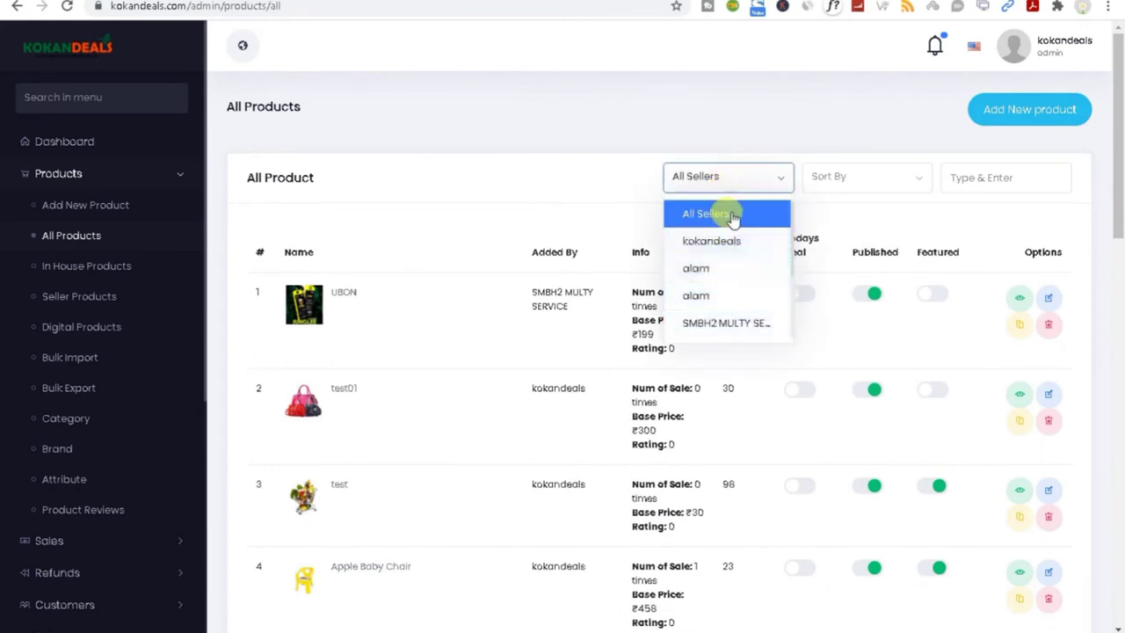
click(710, 269)
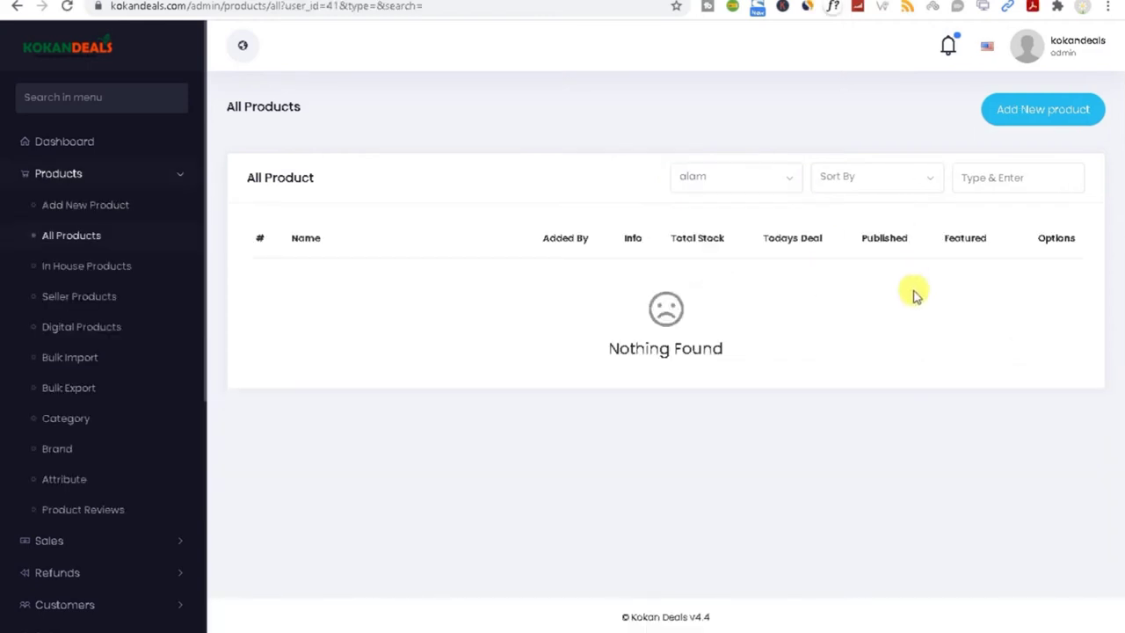
click(700, 179)
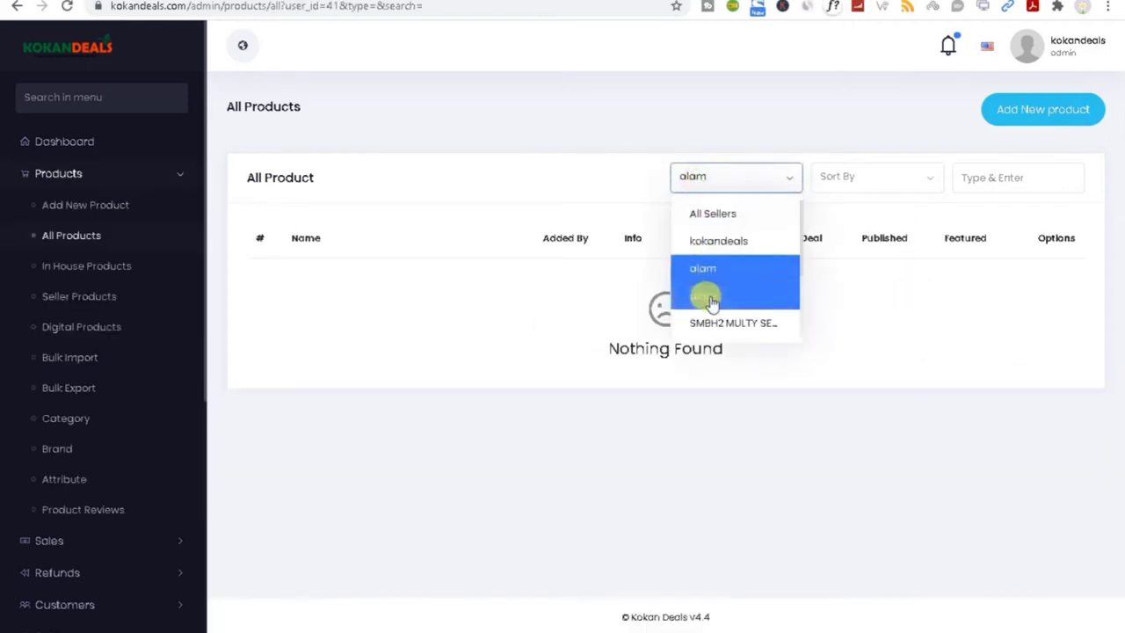
click(727, 325)
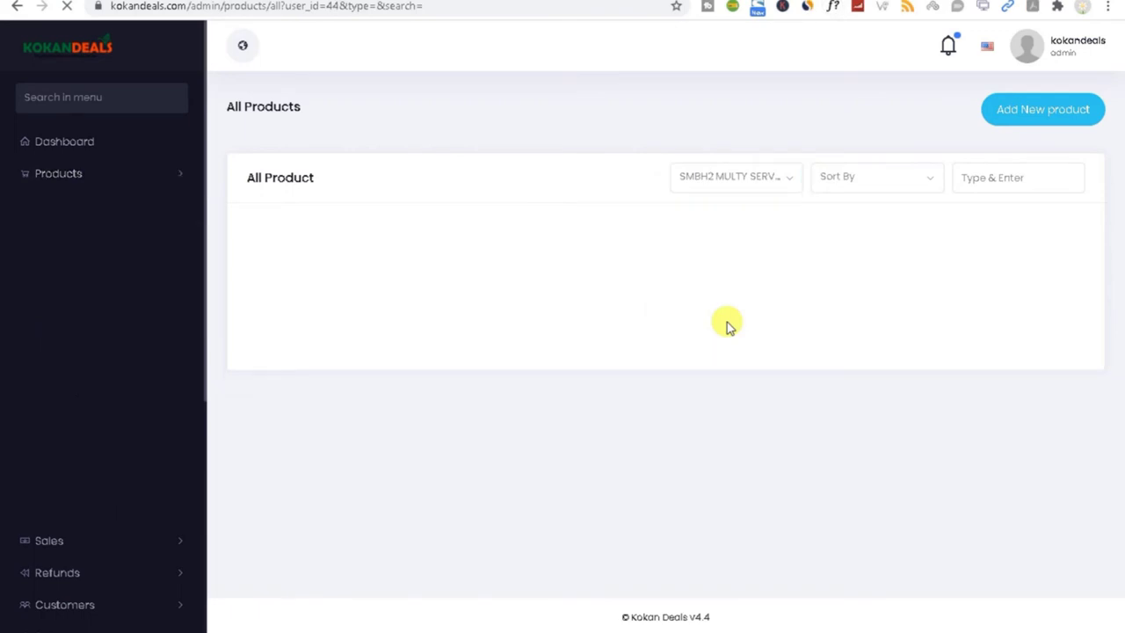
click(736, 172)
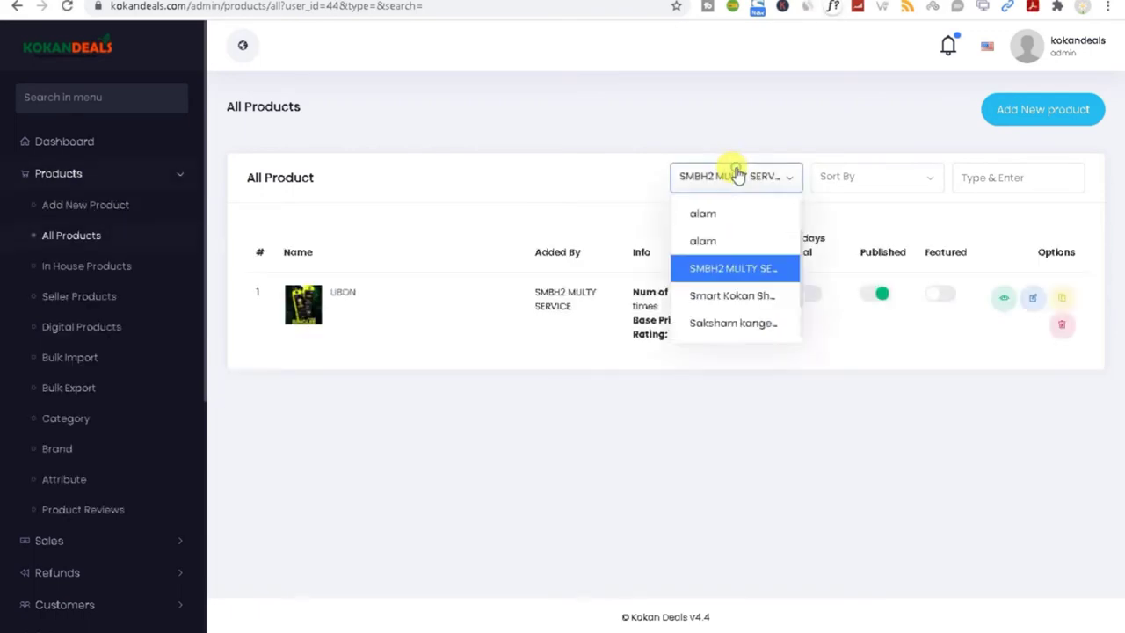
click(735, 323)
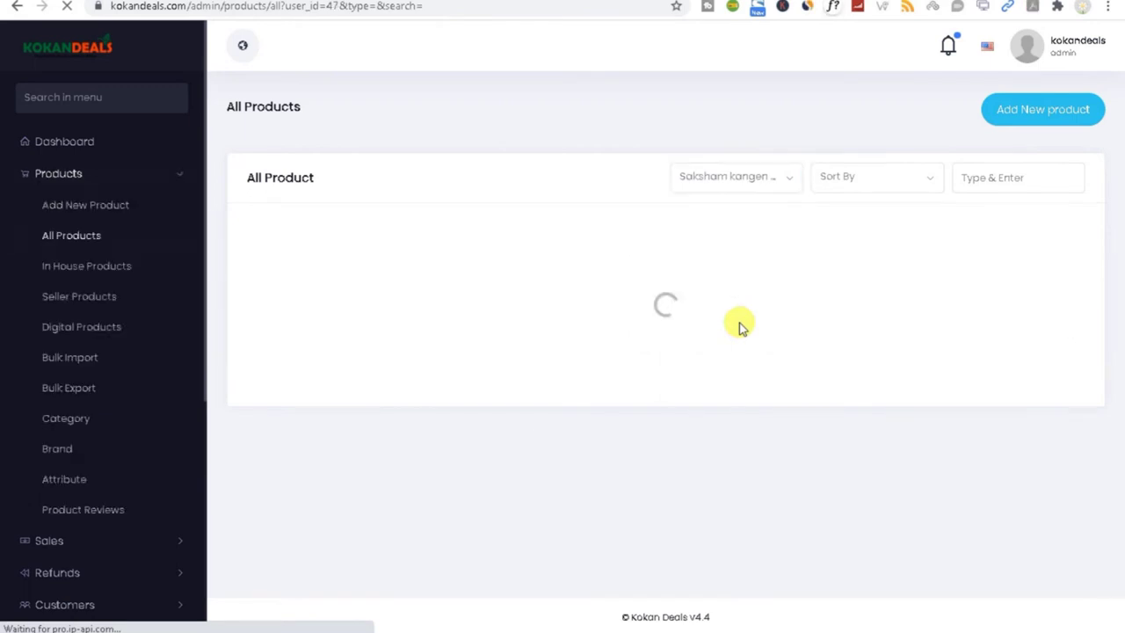
click(752, 180)
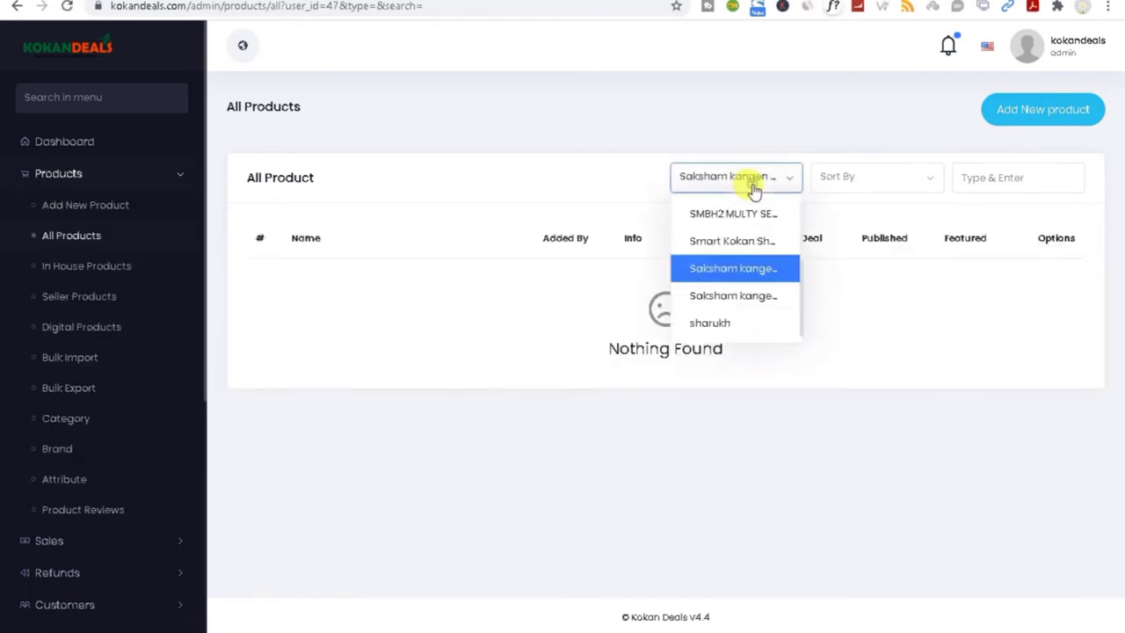
click(735, 220)
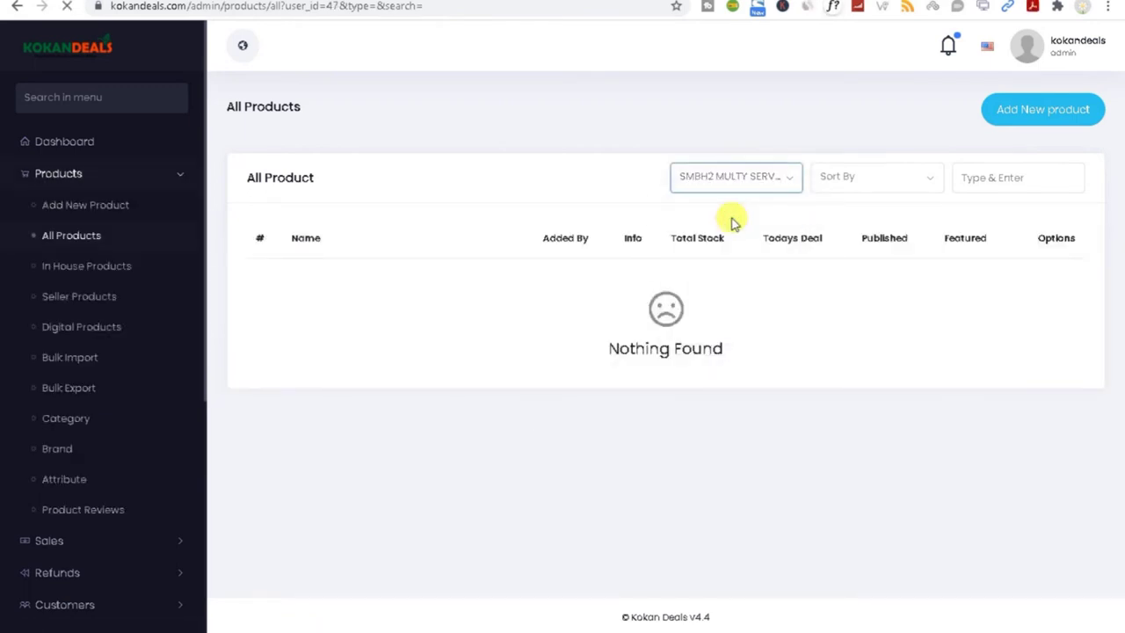
Step: Check the Sort By options and the search box, then open In House Products
click(835, 179)
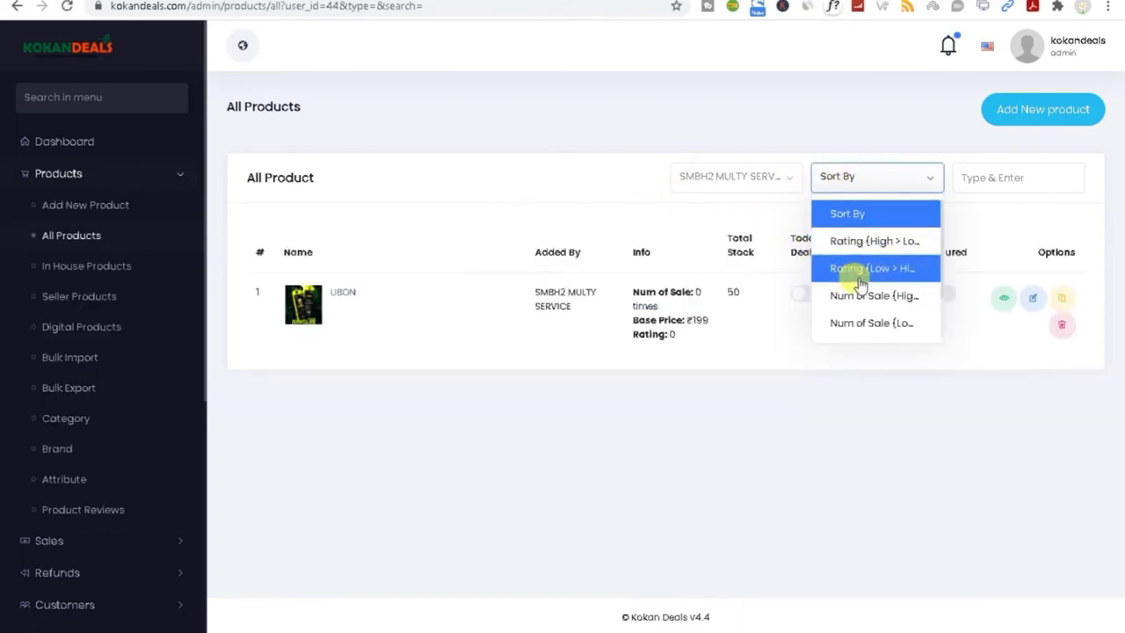
click(993, 176)
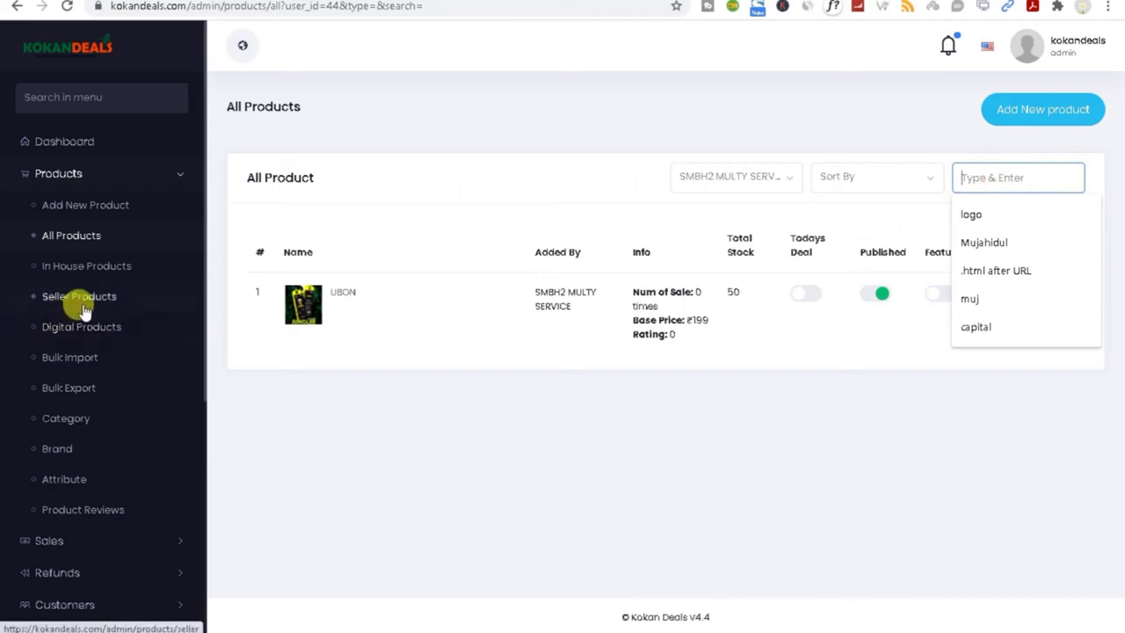
click(81, 266)
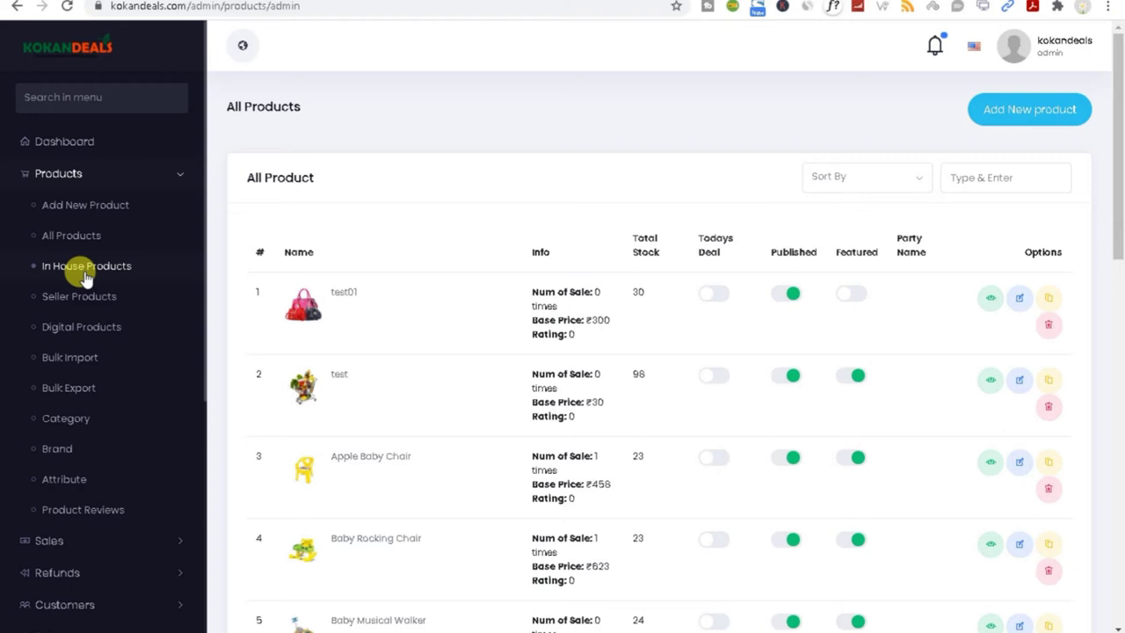
Step: Glance at the in-house Sort By options without changing them, then open Seller Products
click(857, 180)
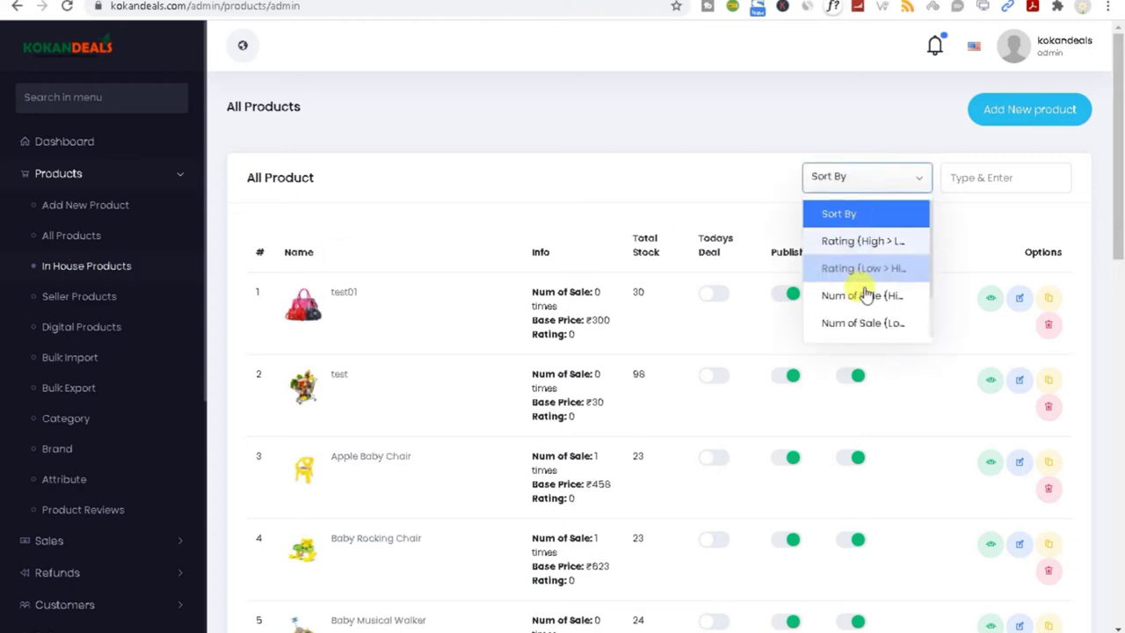
click(427, 176)
click(58, 300)
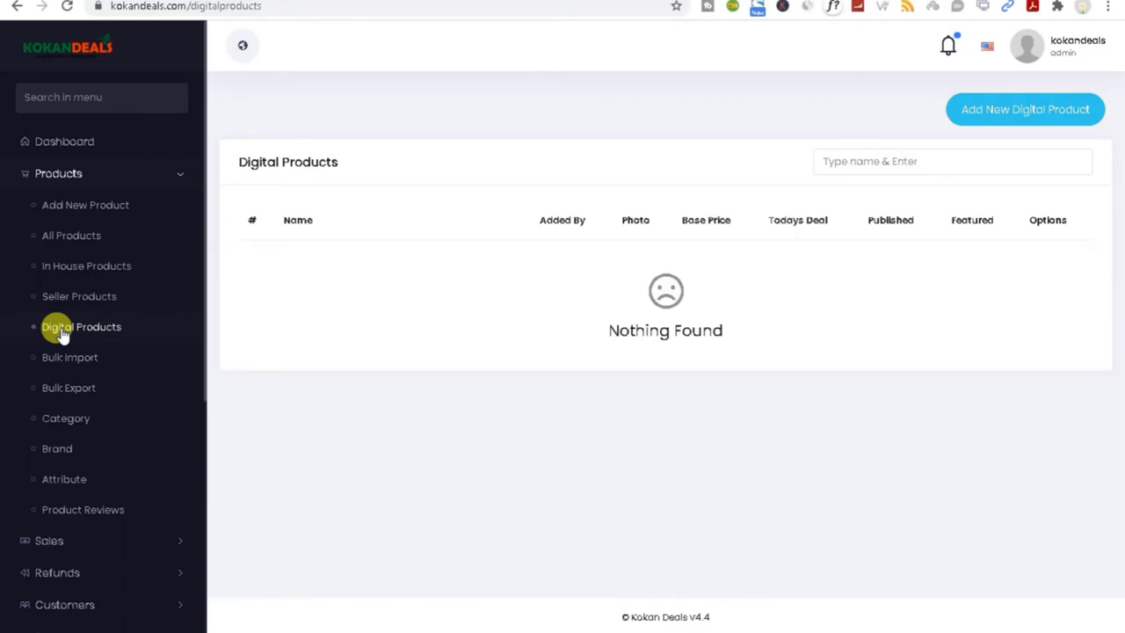
Step: Review the blank Add New Digital Product form and its Category list, then return to All Products
click(1041, 121)
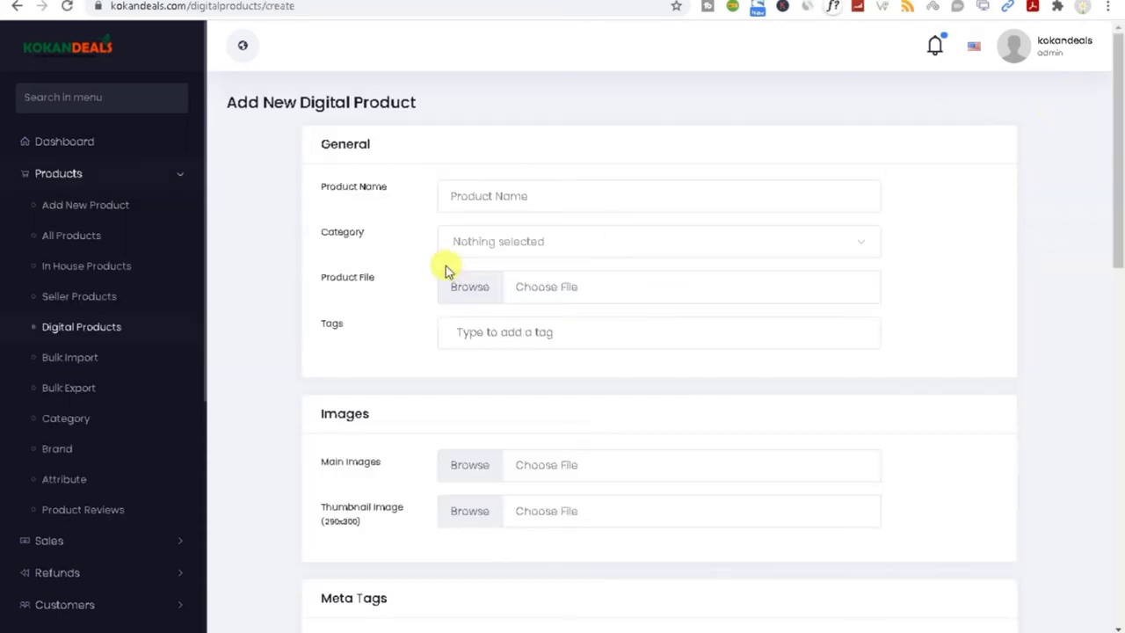
click(452, 195)
click(484, 244)
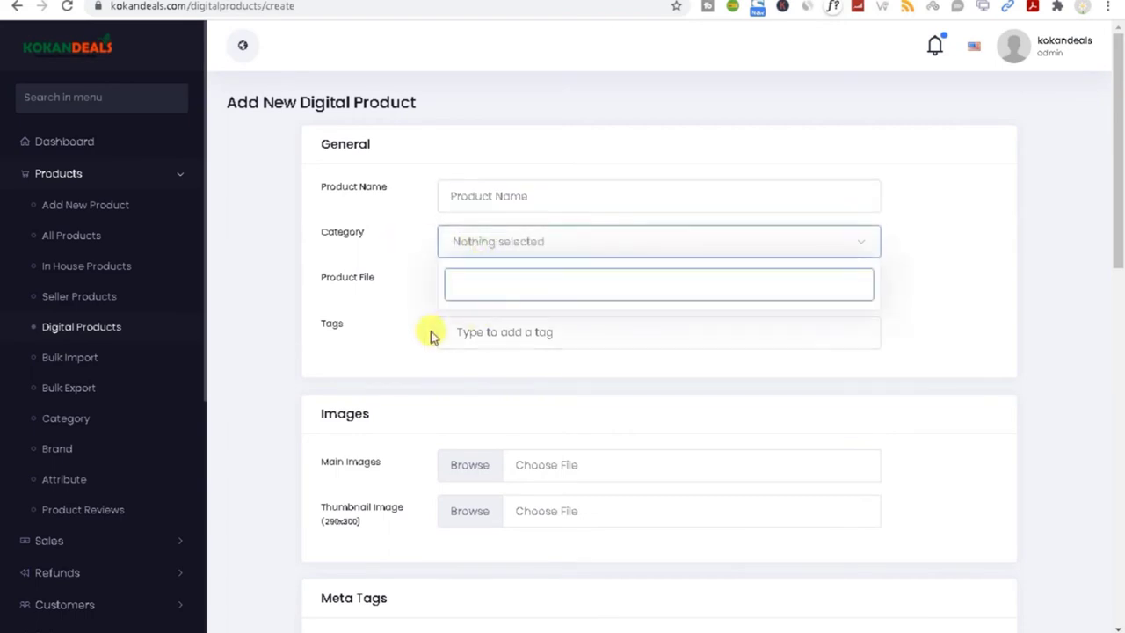
click(432, 336)
scroll(457, 361, down, 4)
scroll(457, 369, down, 1)
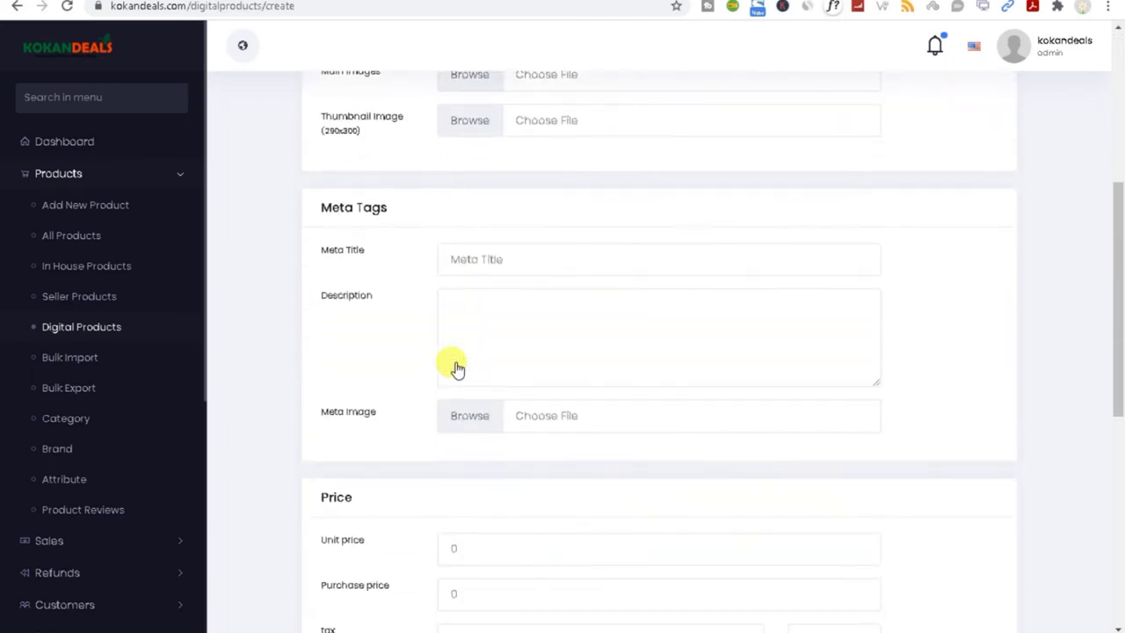
scroll(460, 378, down, 1)
drag(1119, 414, 932, 151)
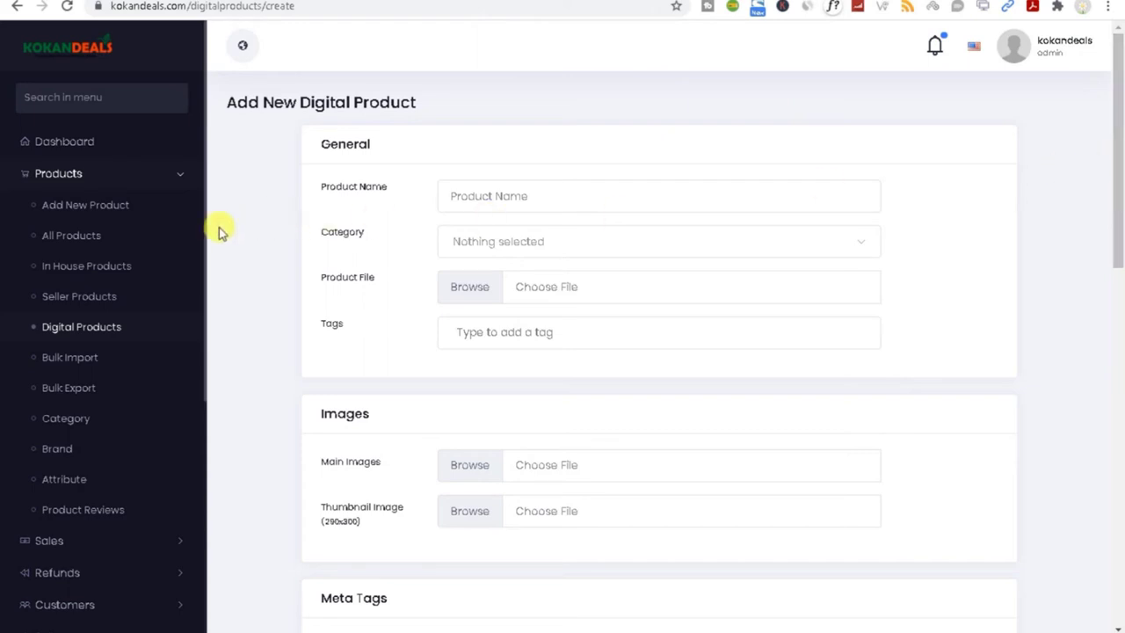
scroll(189, 285, down, 1)
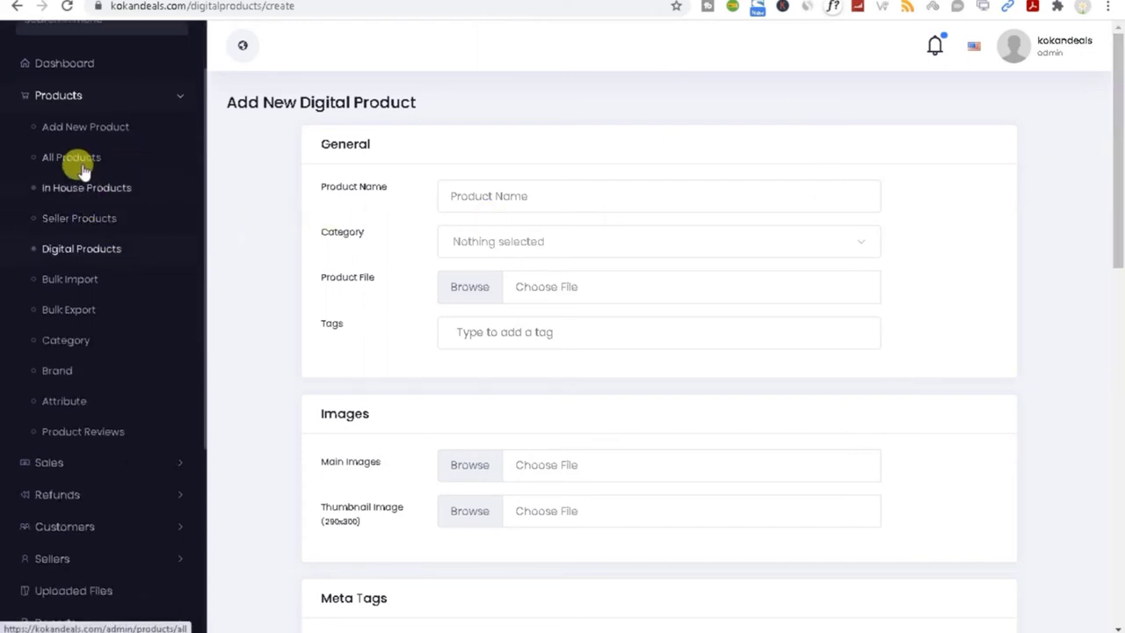
click(74, 164)
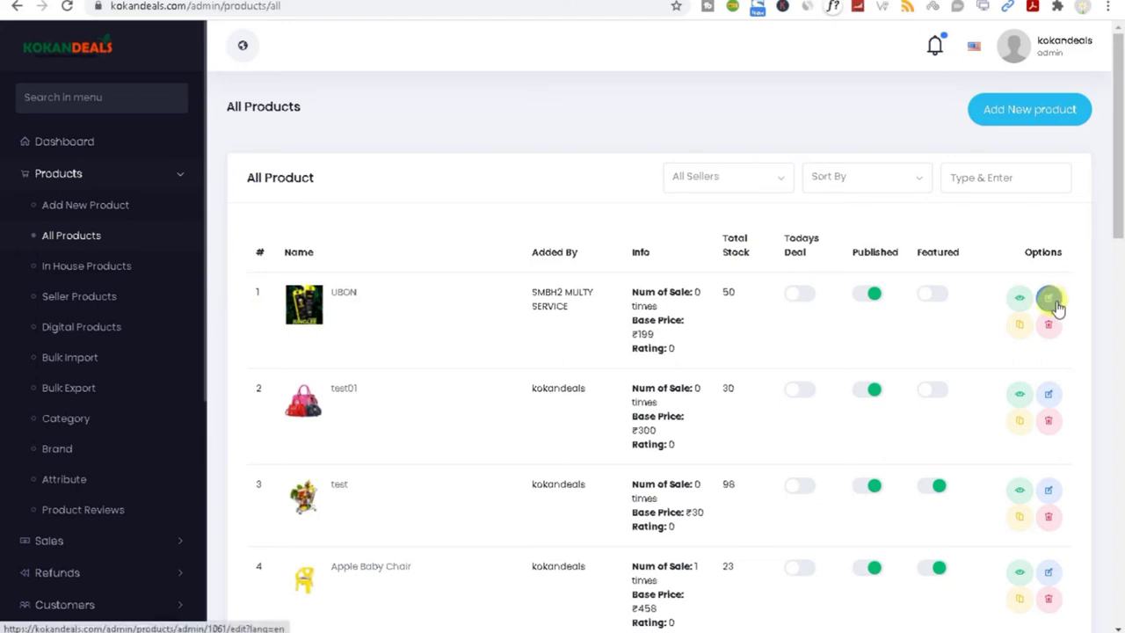
drag(519, 287, 572, 282)
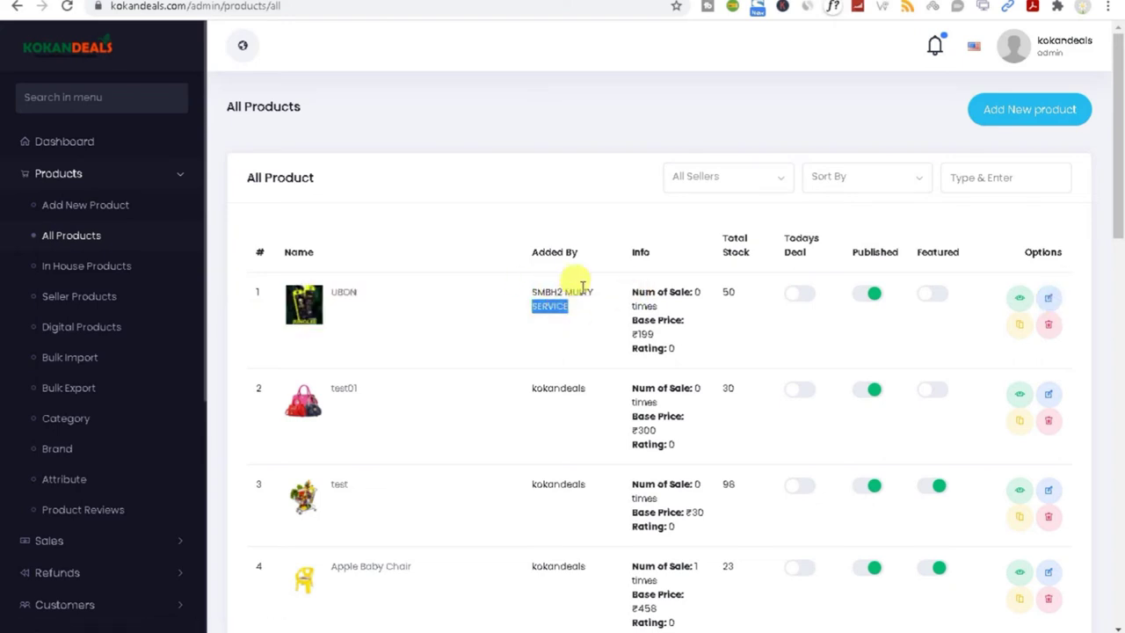
click(1011, 113)
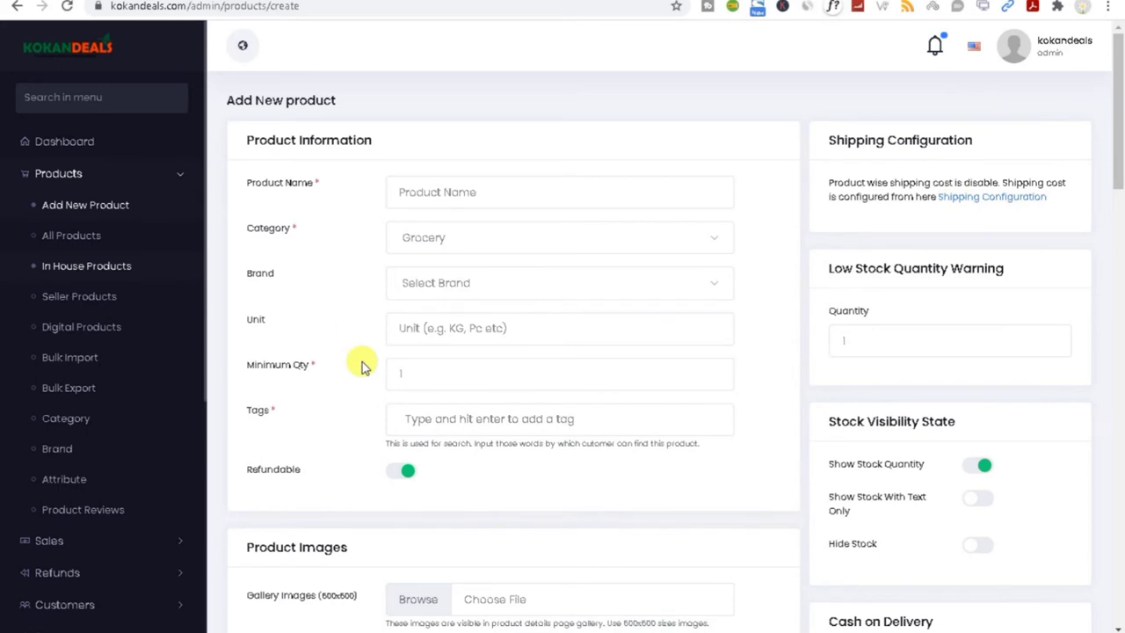
click(79, 237)
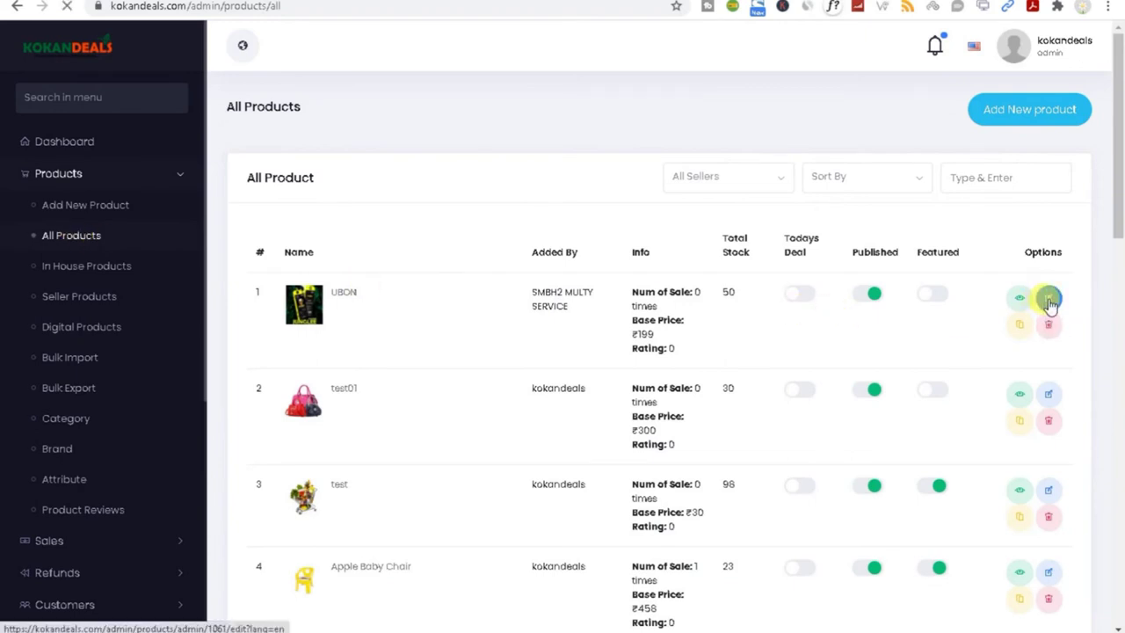
Step: Open the UBON product for editing and select its Hindi product name
click(1049, 301)
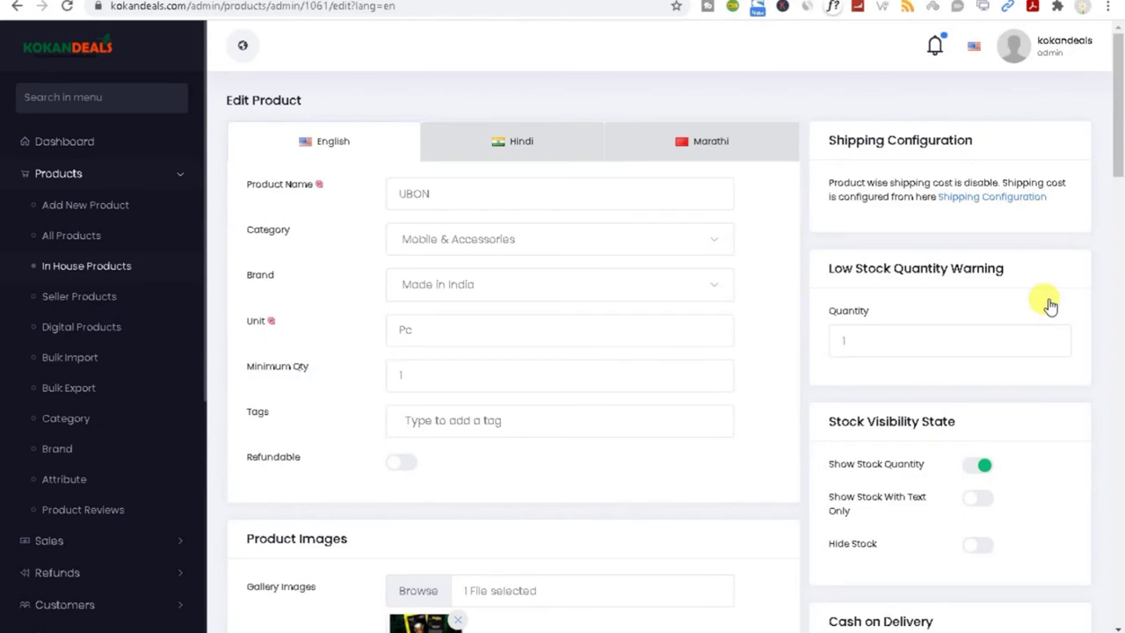
click(498, 148)
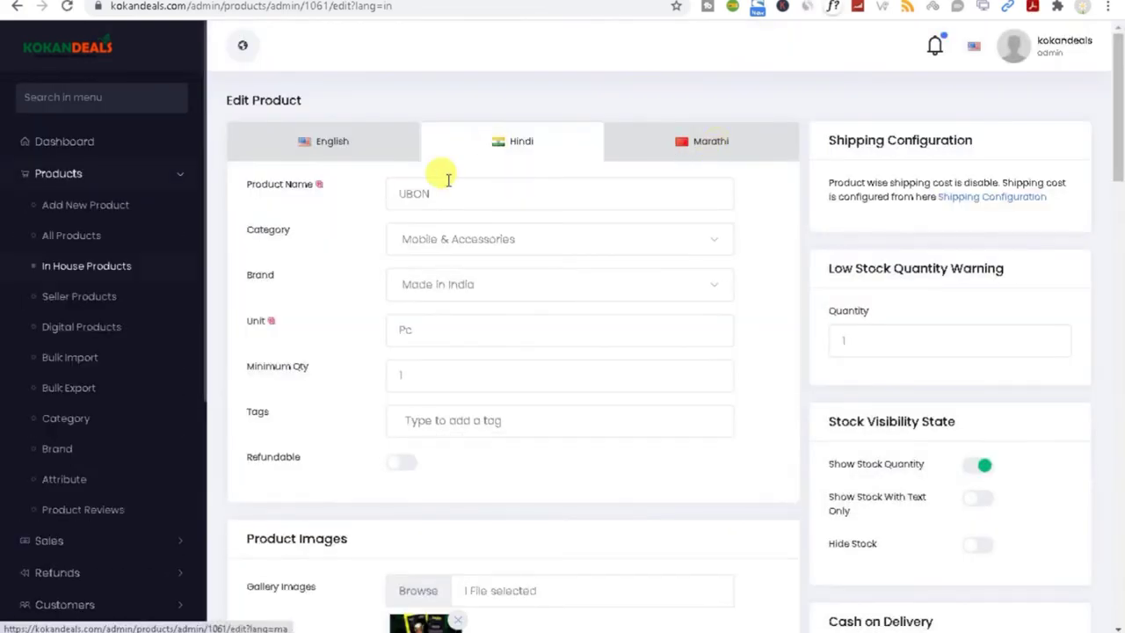
click(420, 188)
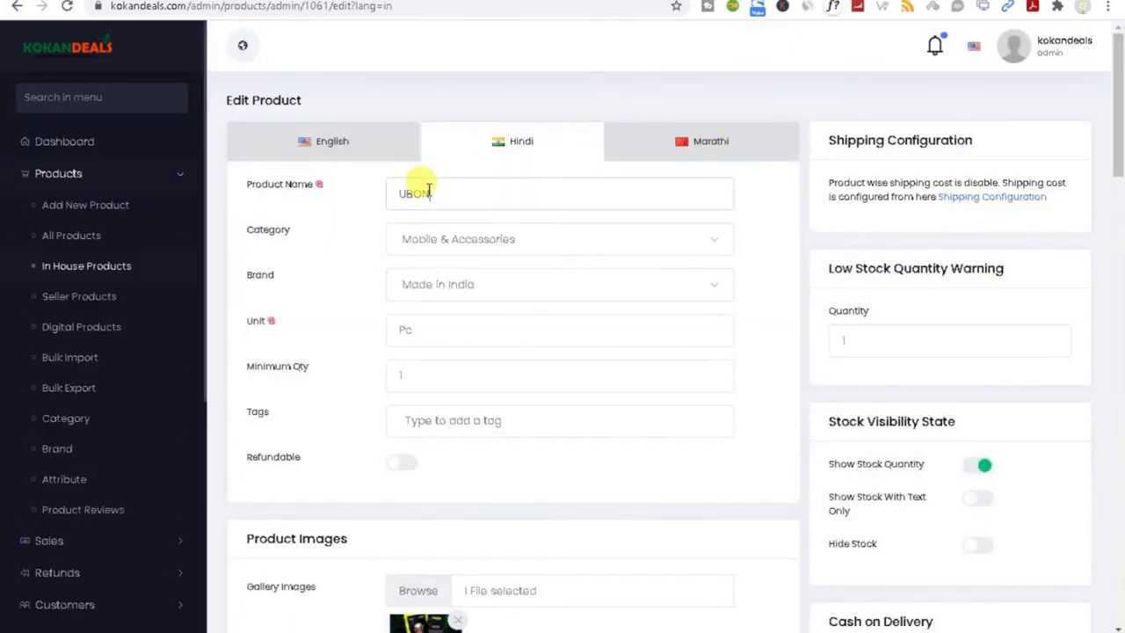
drag(492, 186, 372, 206)
Step: Keep Mobile & Accessories as the category and go to the All categories list
click(452, 244)
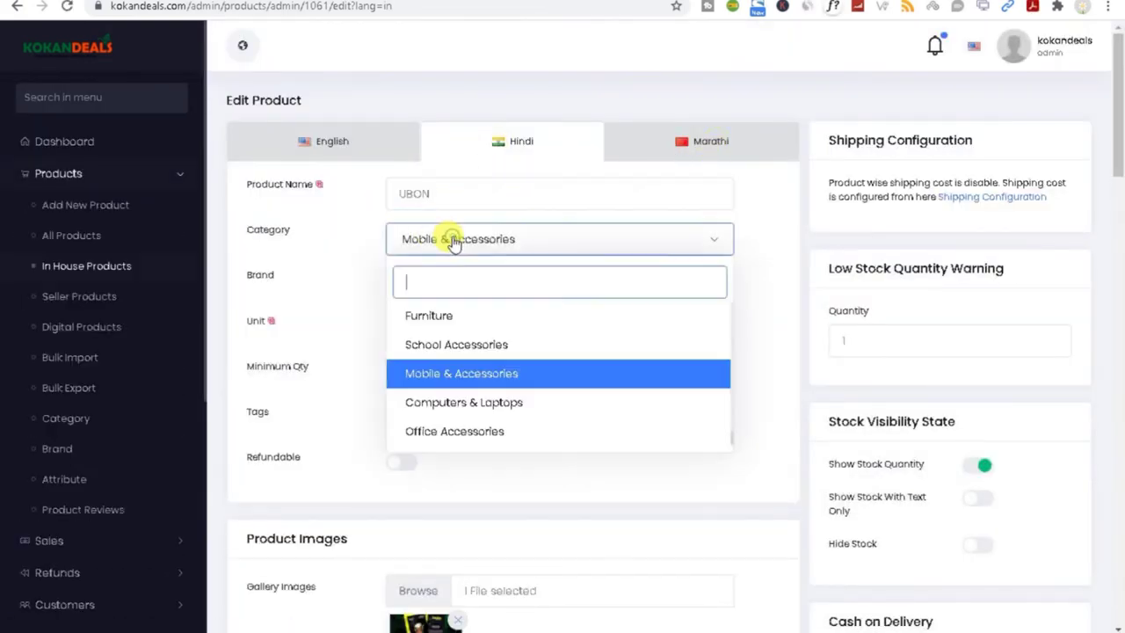
click(364, 244)
scroll(446, 312, down, 1)
scroll(452, 311, down, 2)
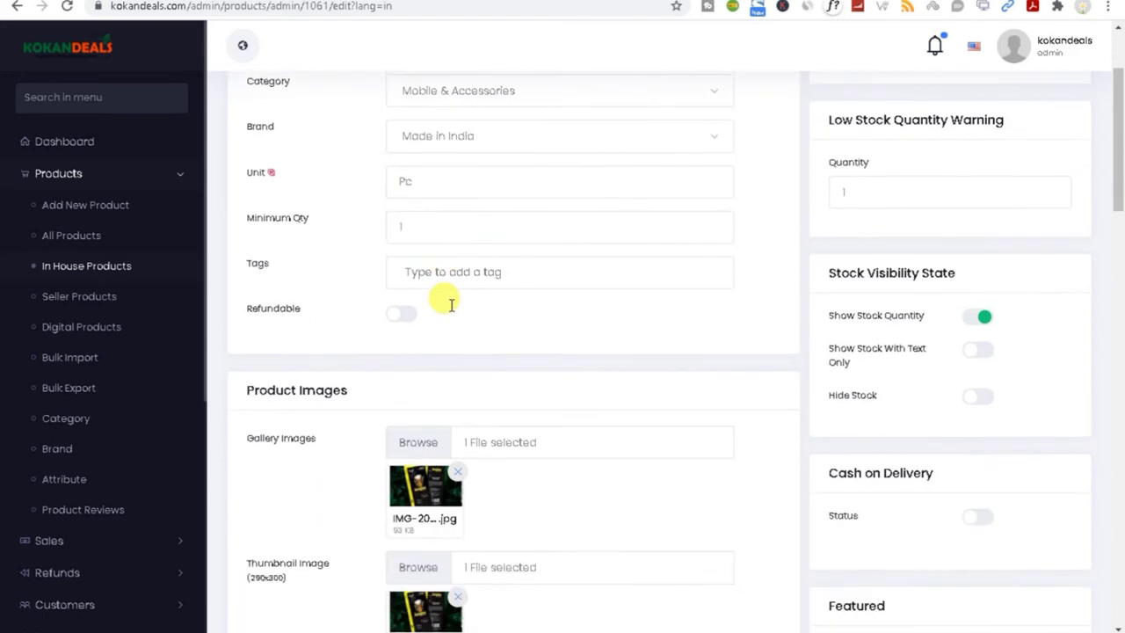
scroll(451, 313, up, 1)
drag(1114, 148, 1112, 104)
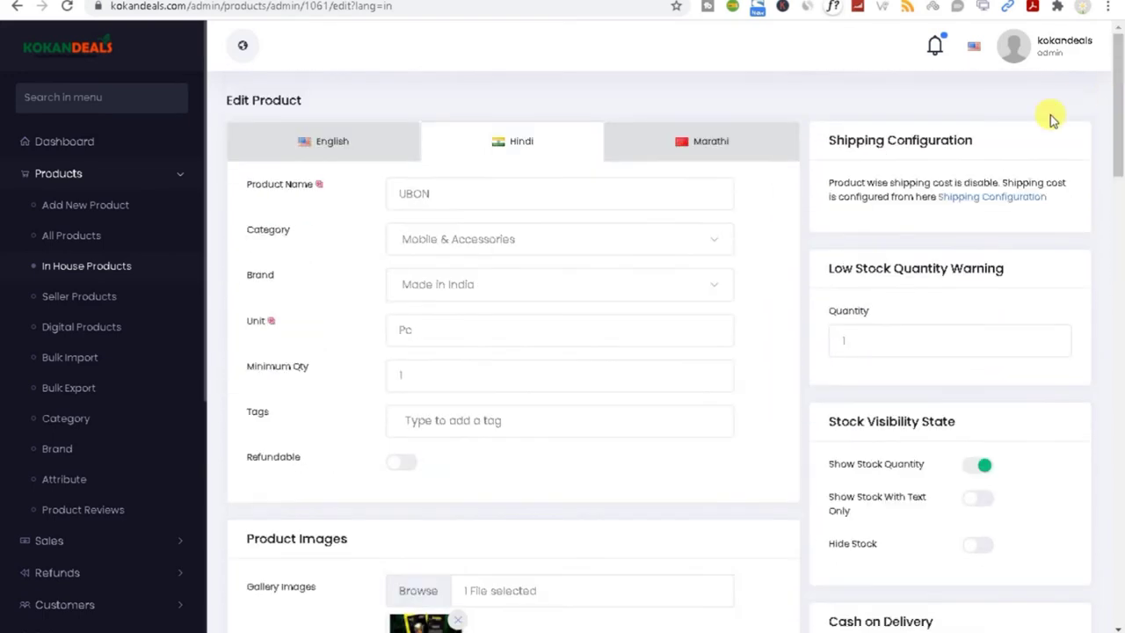
click(444, 245)
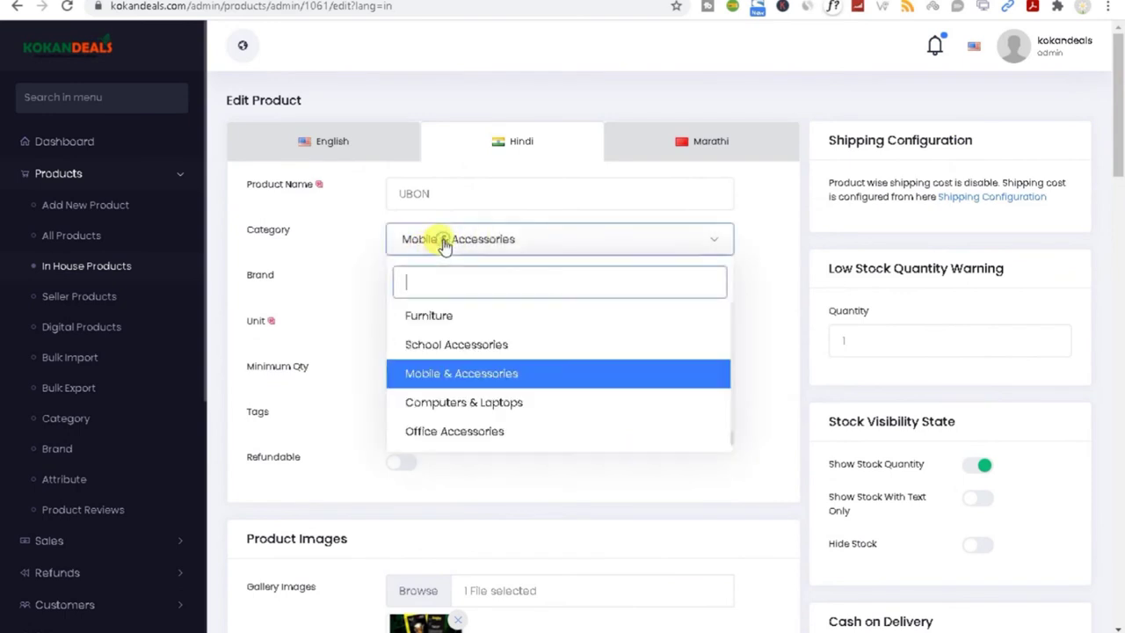
click(472, 377)
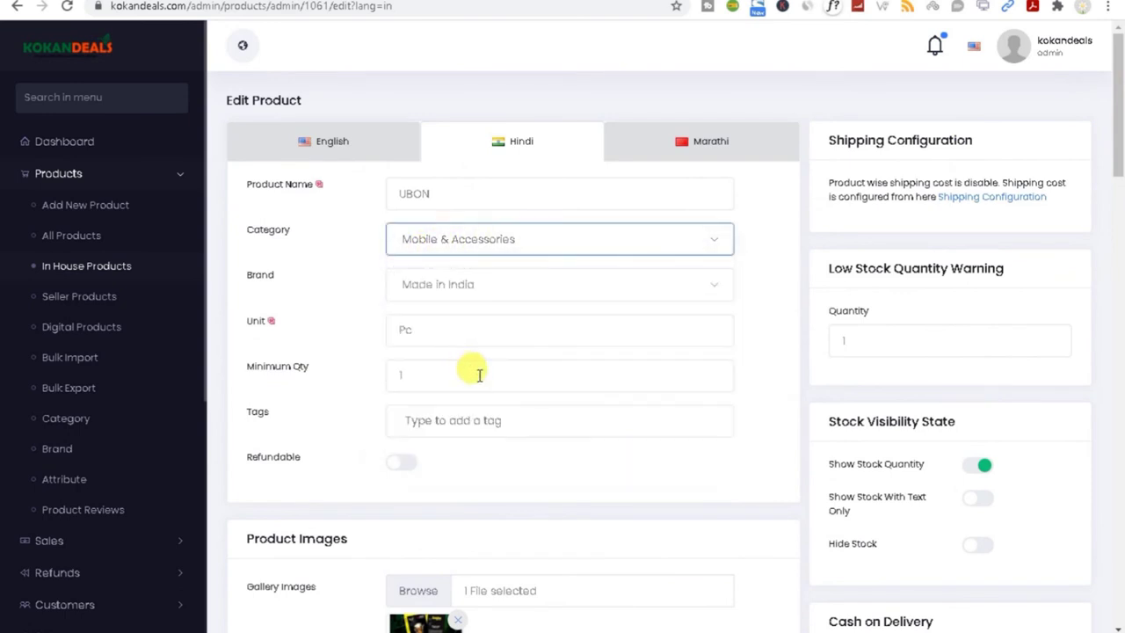
click(67, 427)
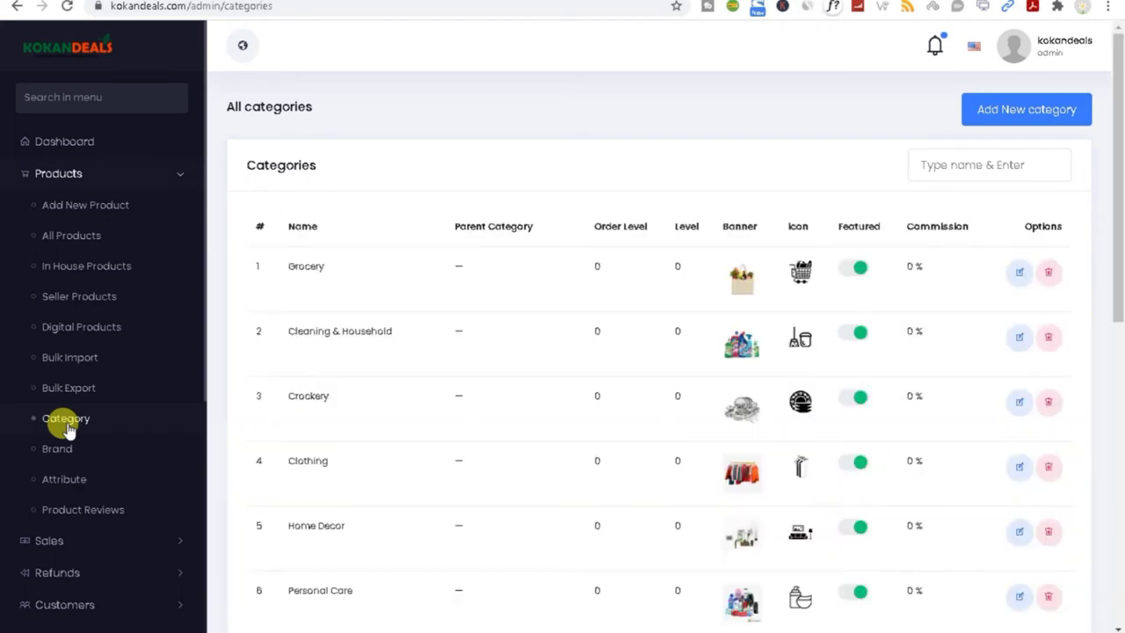
Step: Open the Grocery category for editing and select its Hindi name
click(1020, 272)
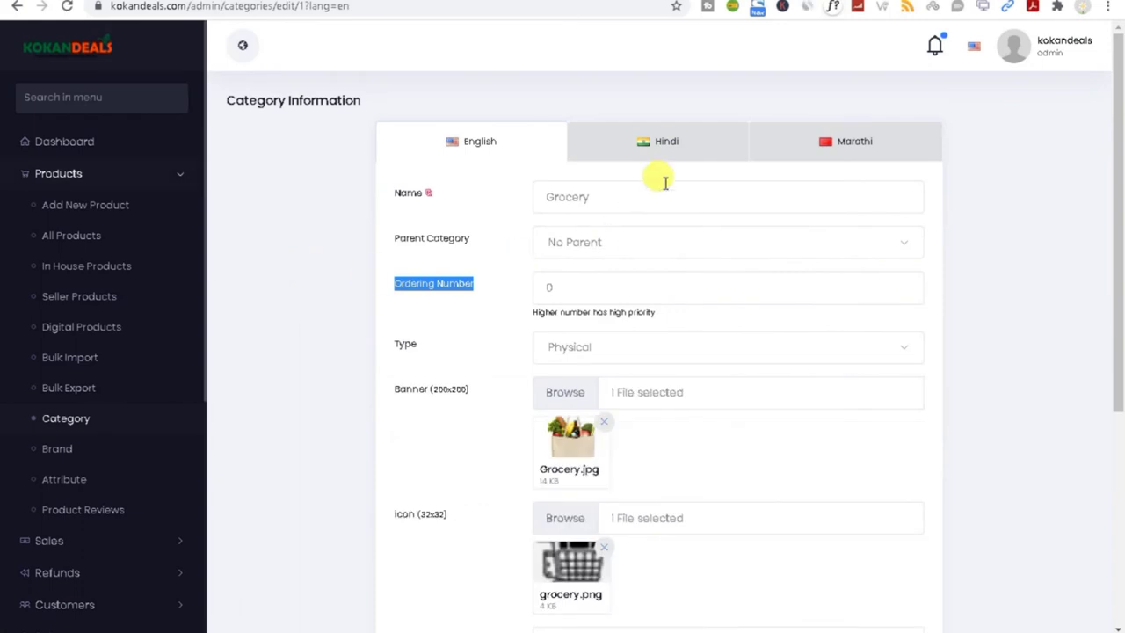
click(673, 143)
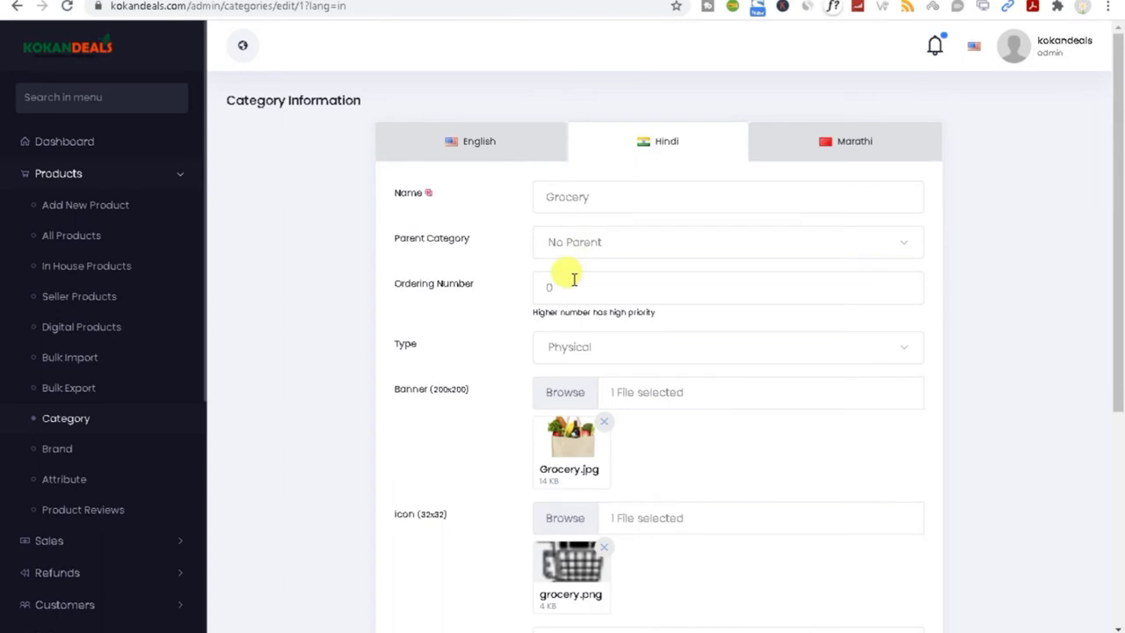
click(580, 195)
drag(611, 195, 517, 208)
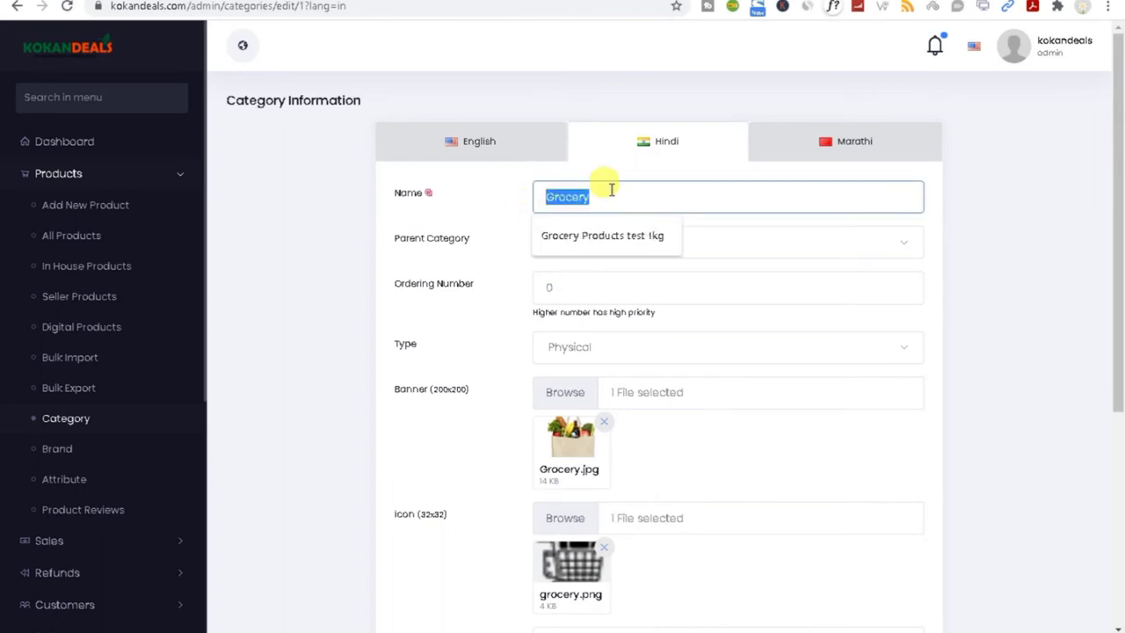
Step: View the Marathi version's Grocery name, then go to the Product Bulk Upload page
click(861, 152)
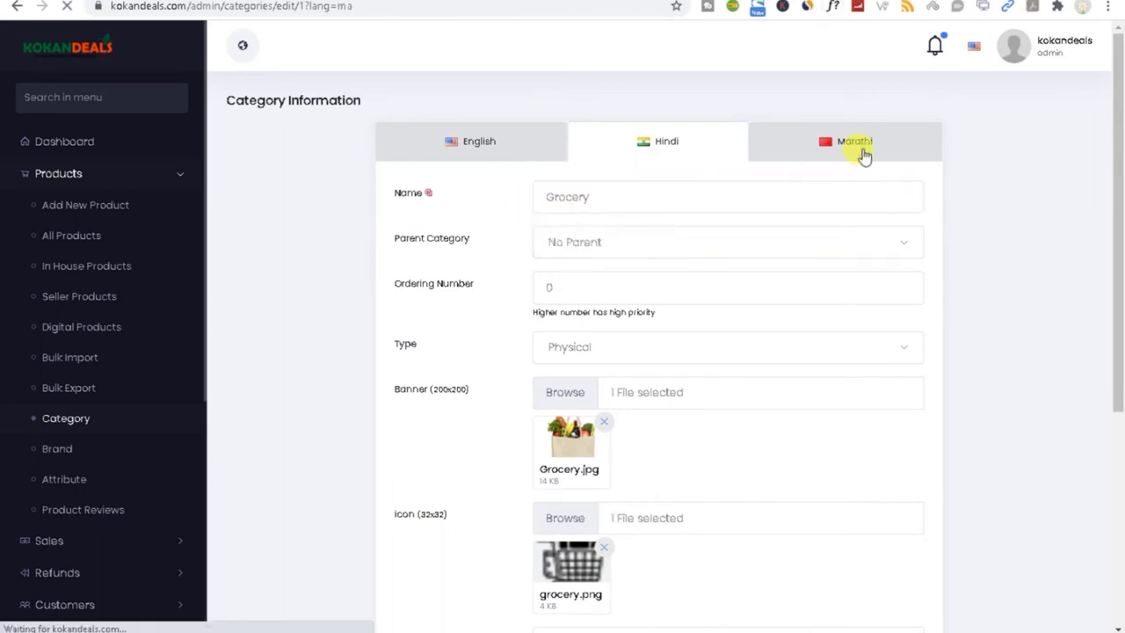
click(669, 198)
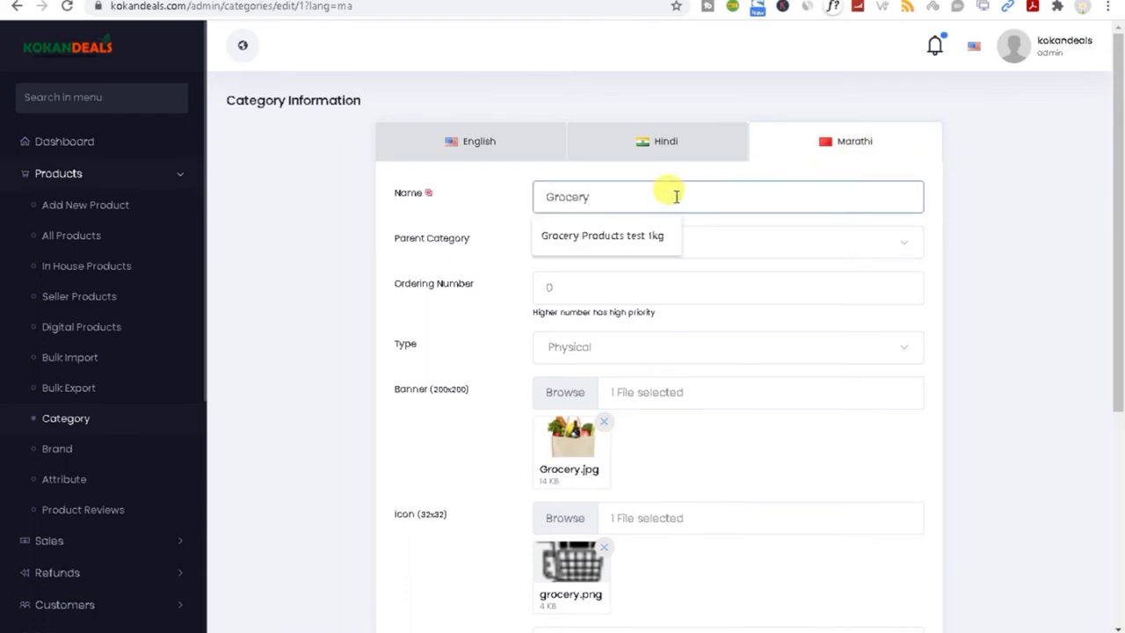
drag(681, 199, 506, 216)
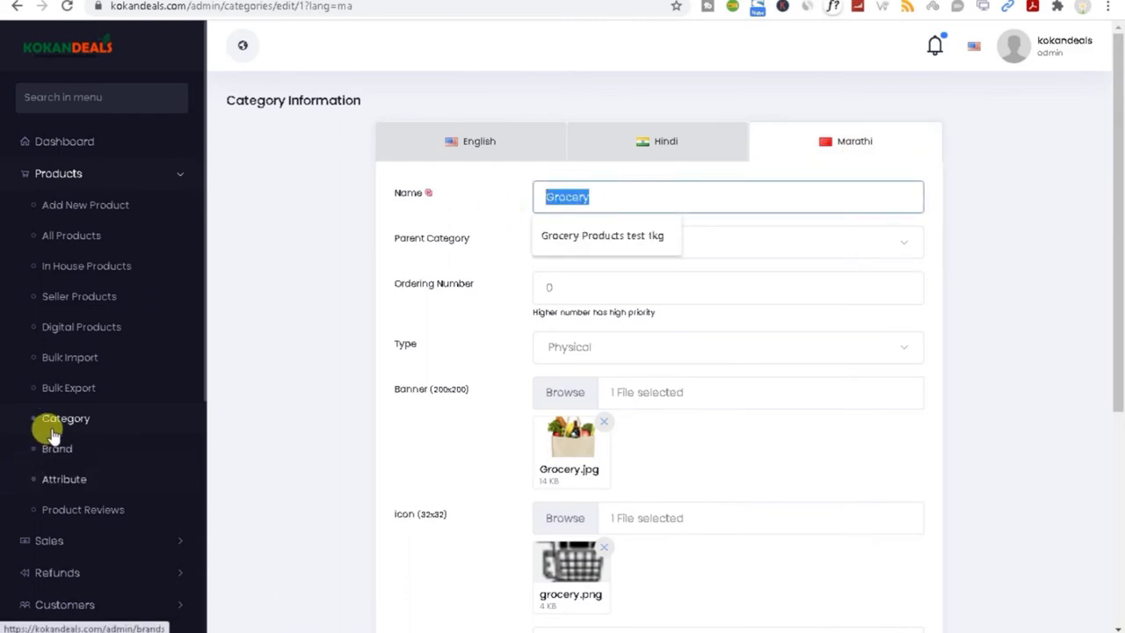
click(76, 360)
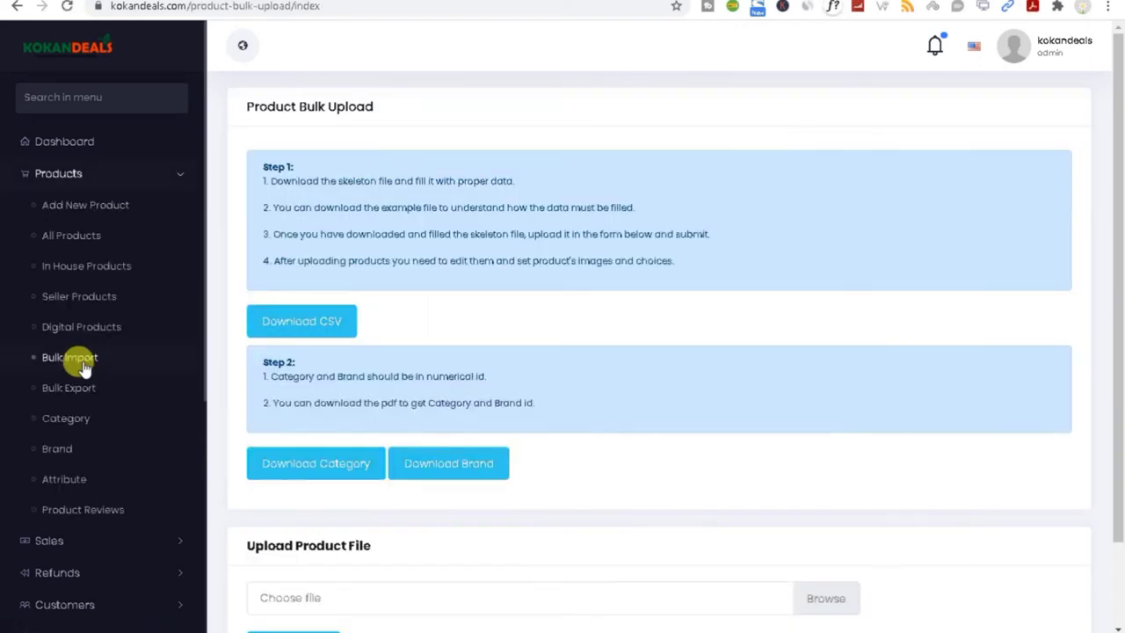
Step: Scroll through the bulk import page, then collapse Products and expand Sales in the sidebar
scroll(375, 330, down, 2)
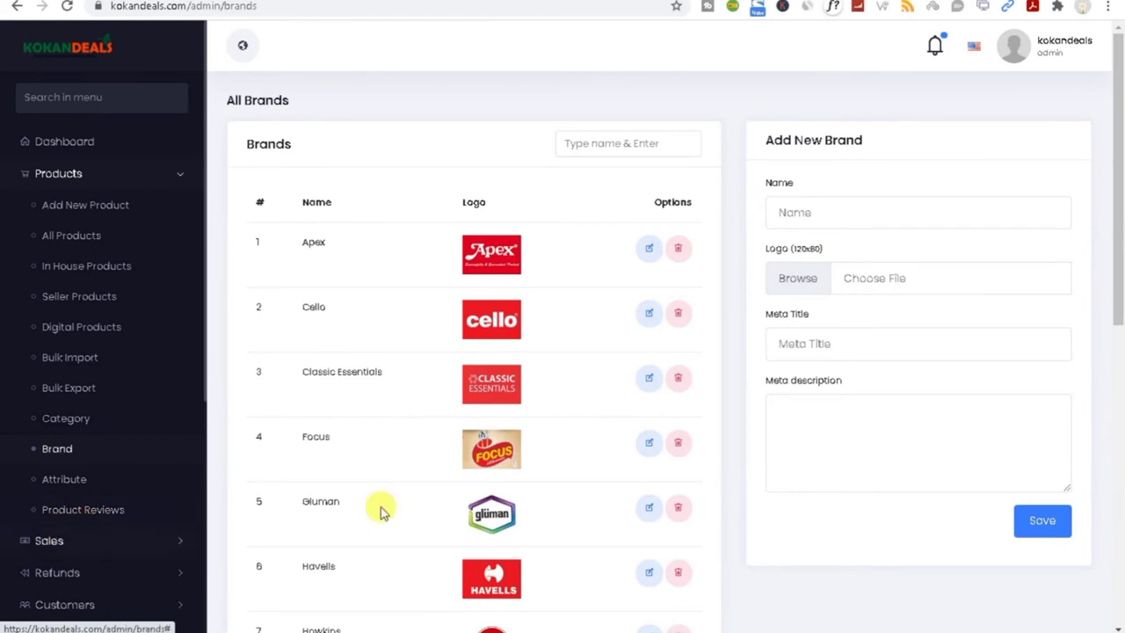
scroll(1120, 281, down, 3)
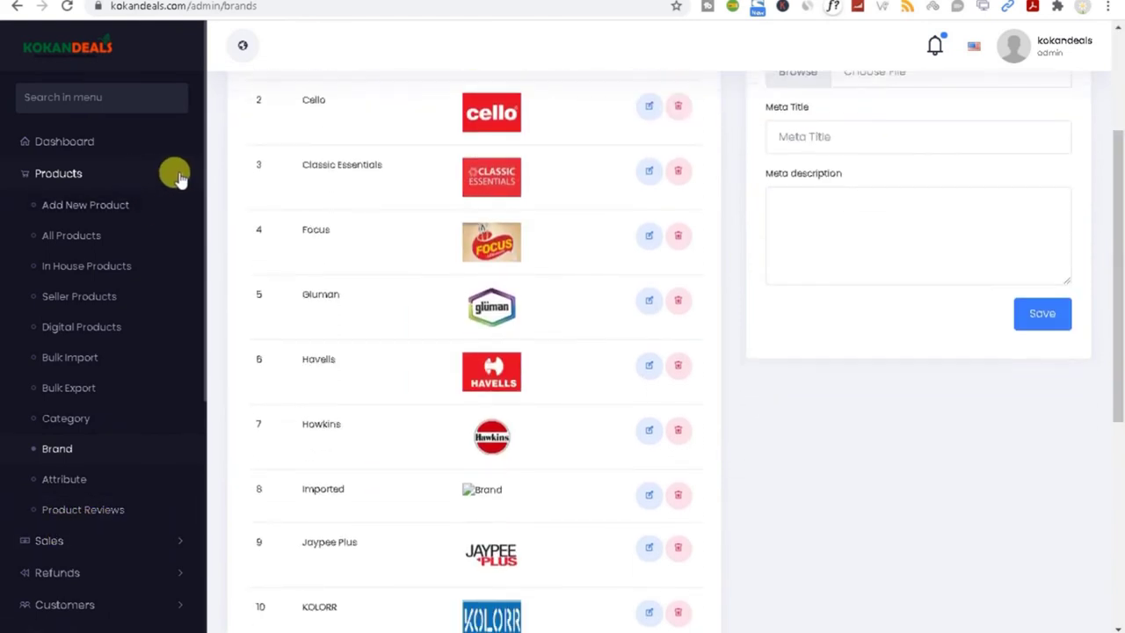
click(172, 173)
click(86, 217)
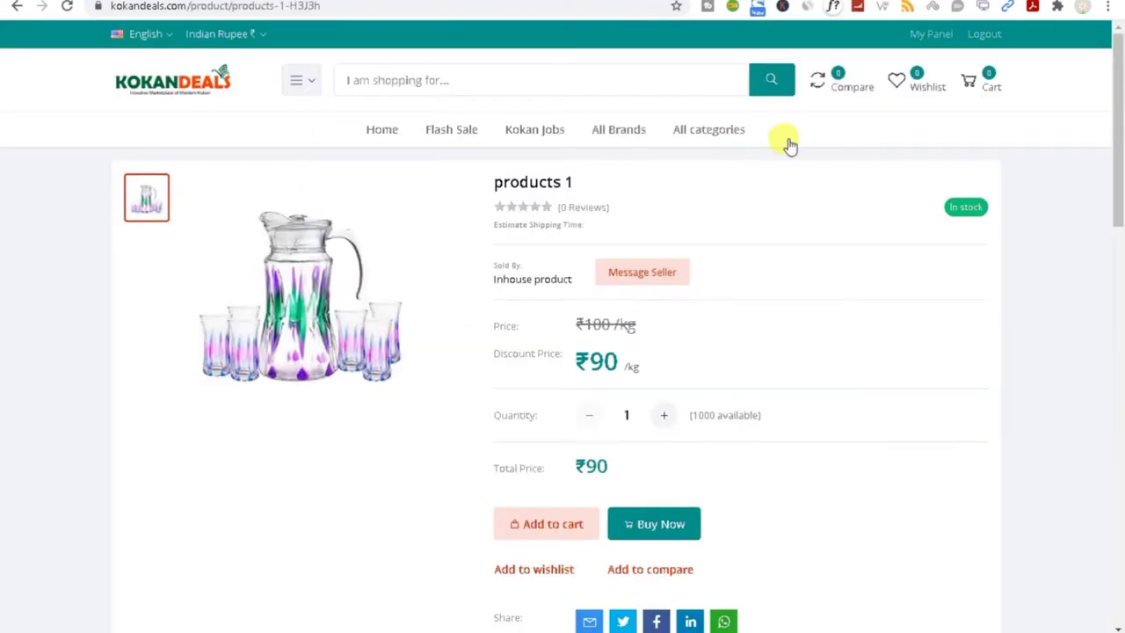
Step: Load kokandeals.com signed out in an incognito window and scroll down its home page
click(383, 136)
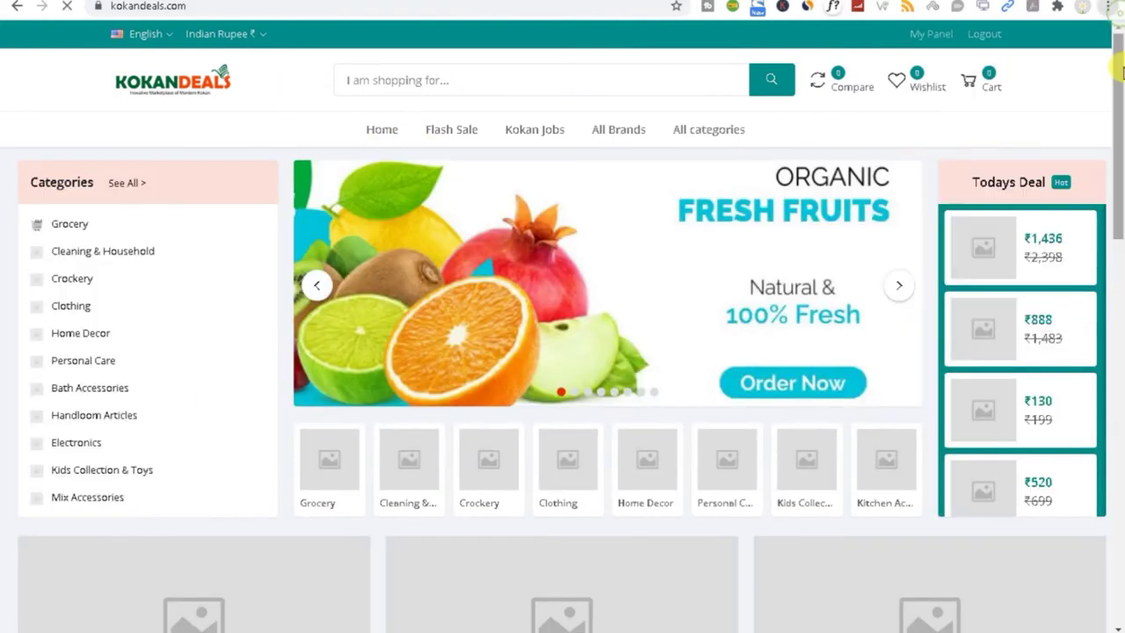
key(ctrl+shift+n)
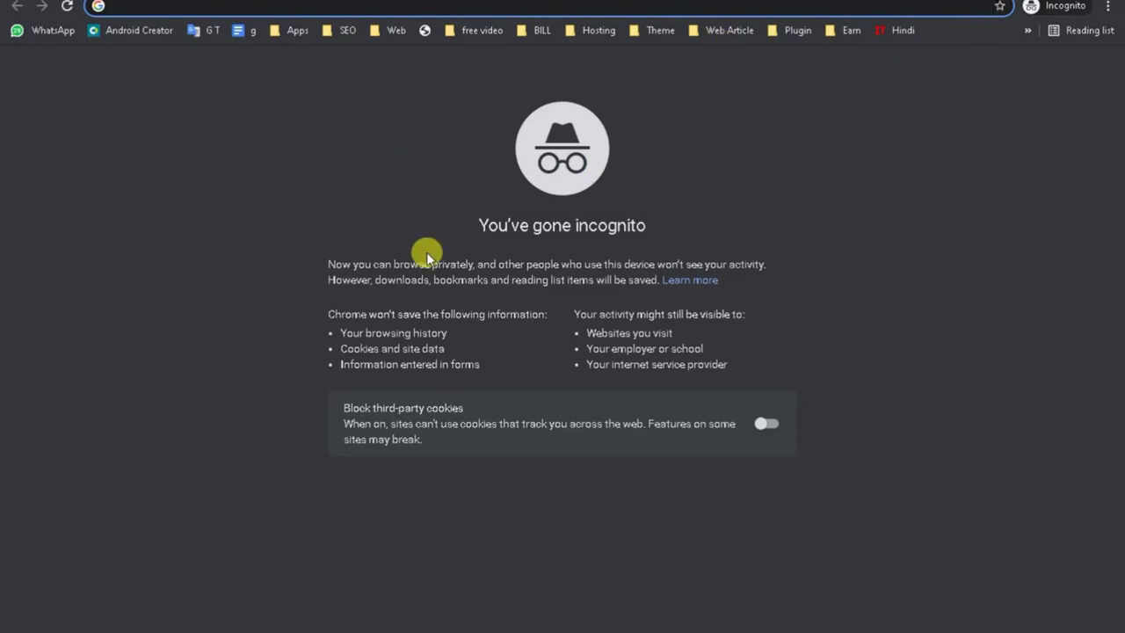
text(k)
key(Return)
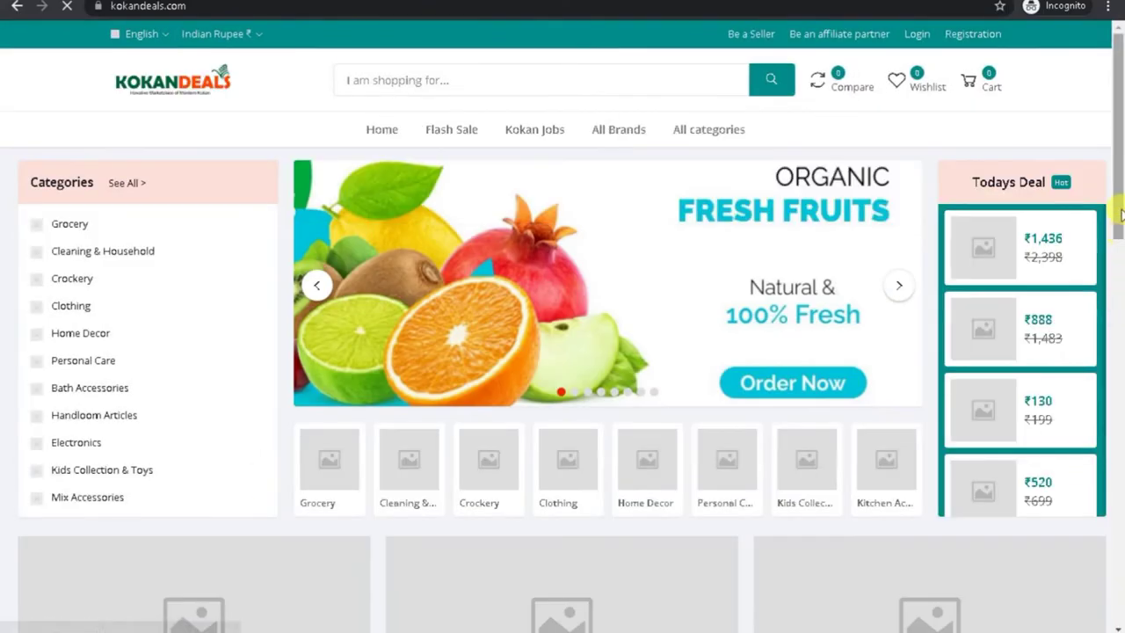
scroll(1117, 268, down, 2)
drag(1118, 268, 1117, 432)
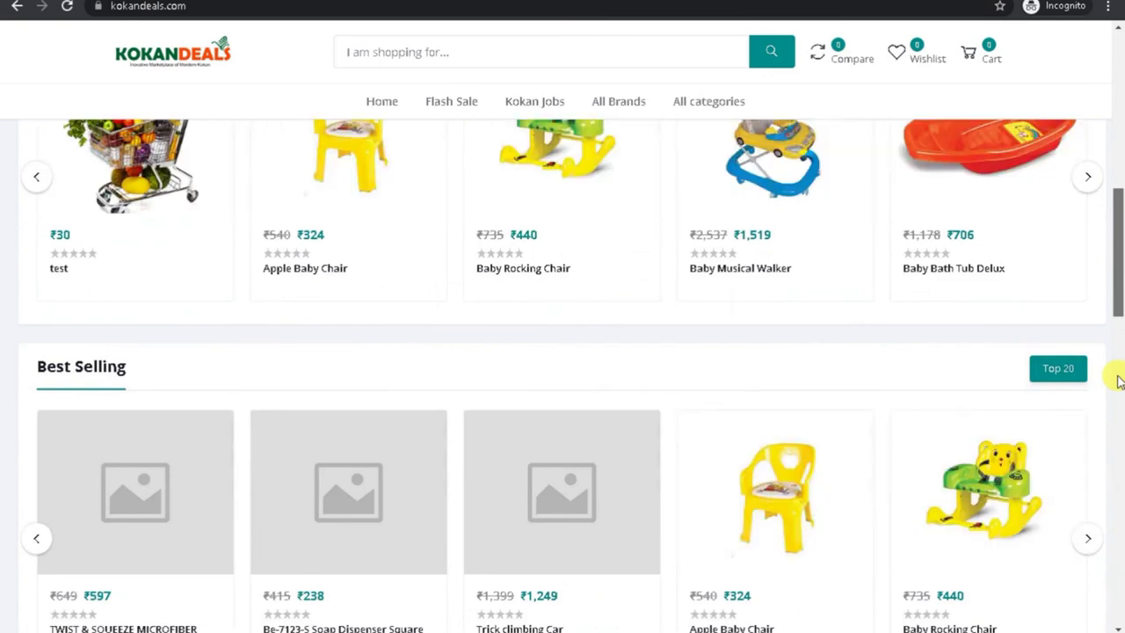
Step: Add the Apple Baby Chair to the cart and proceed through checkout to registration
click(331, 182)
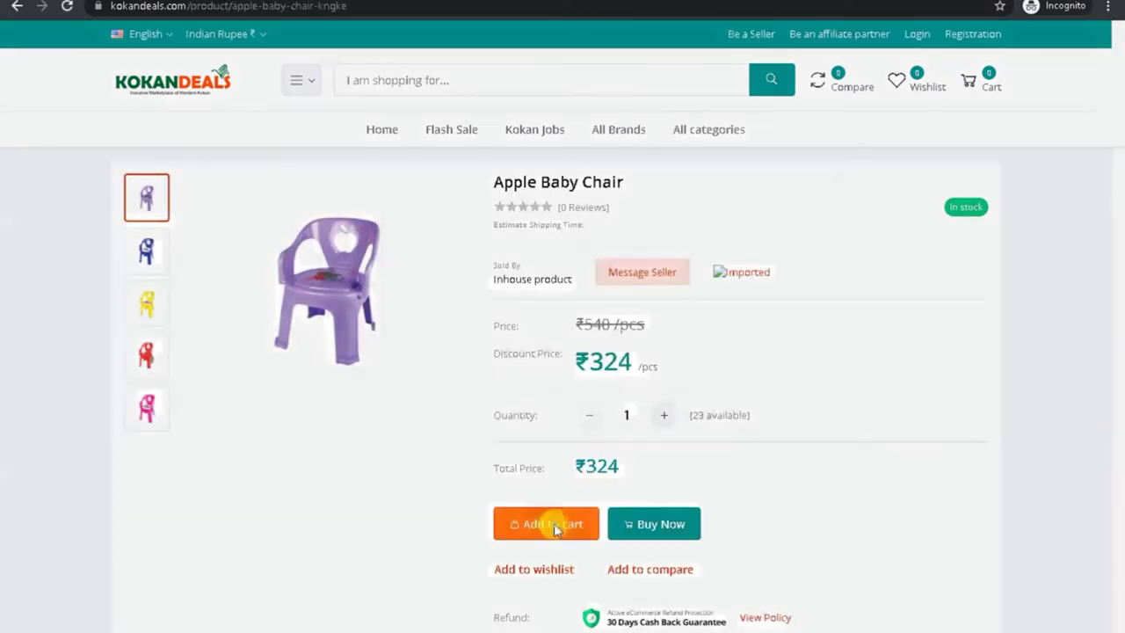
click(554, 525)
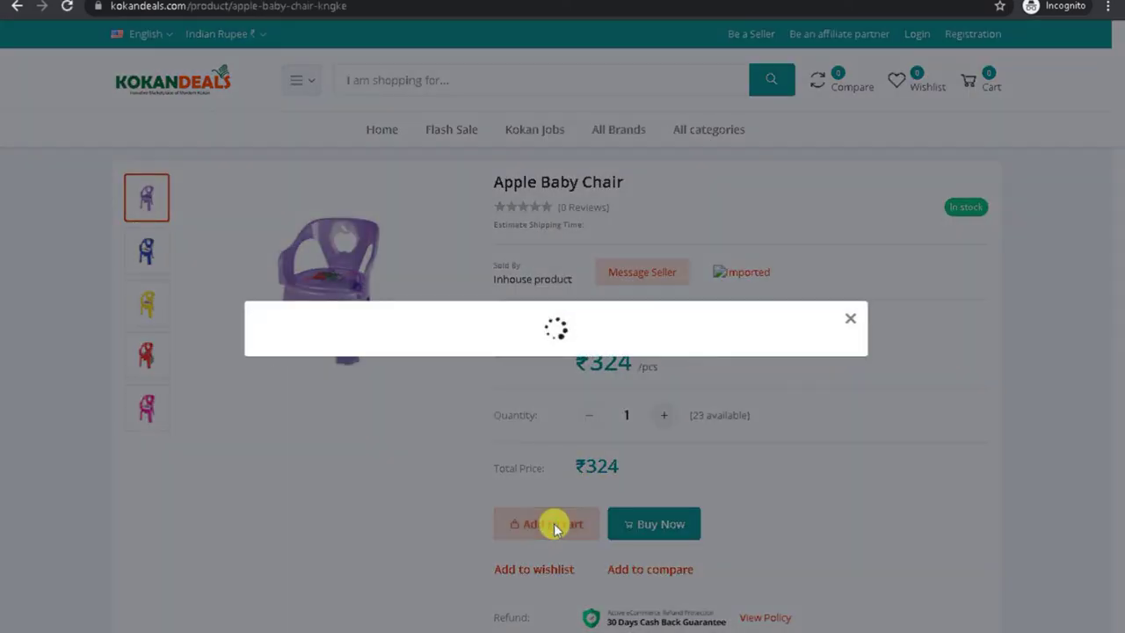
click(603, 420)
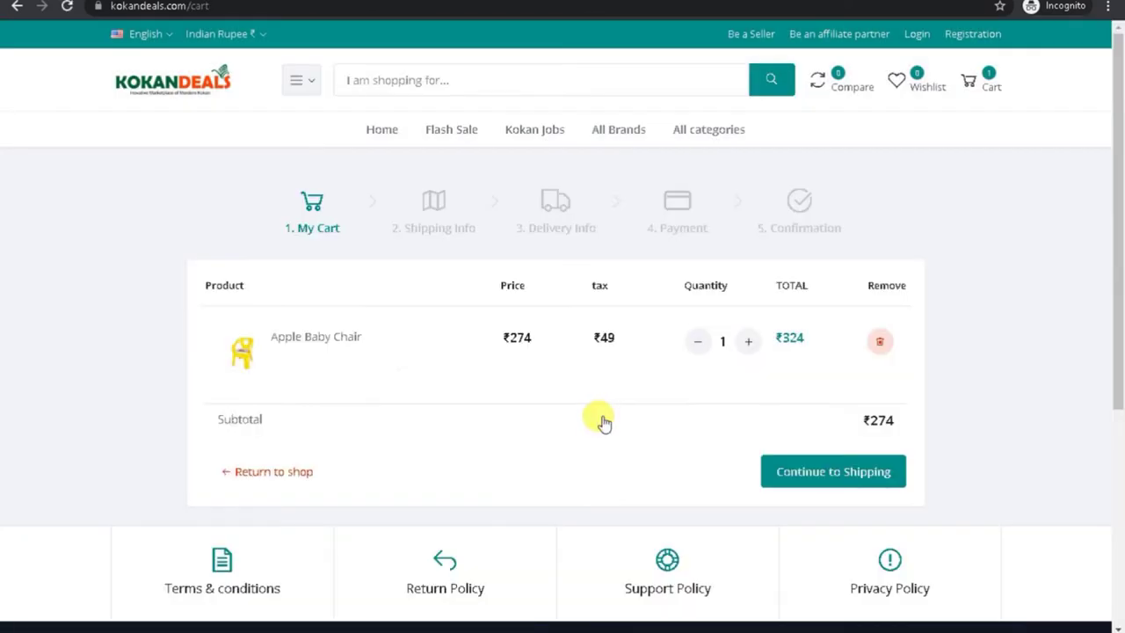
click(827, 483)
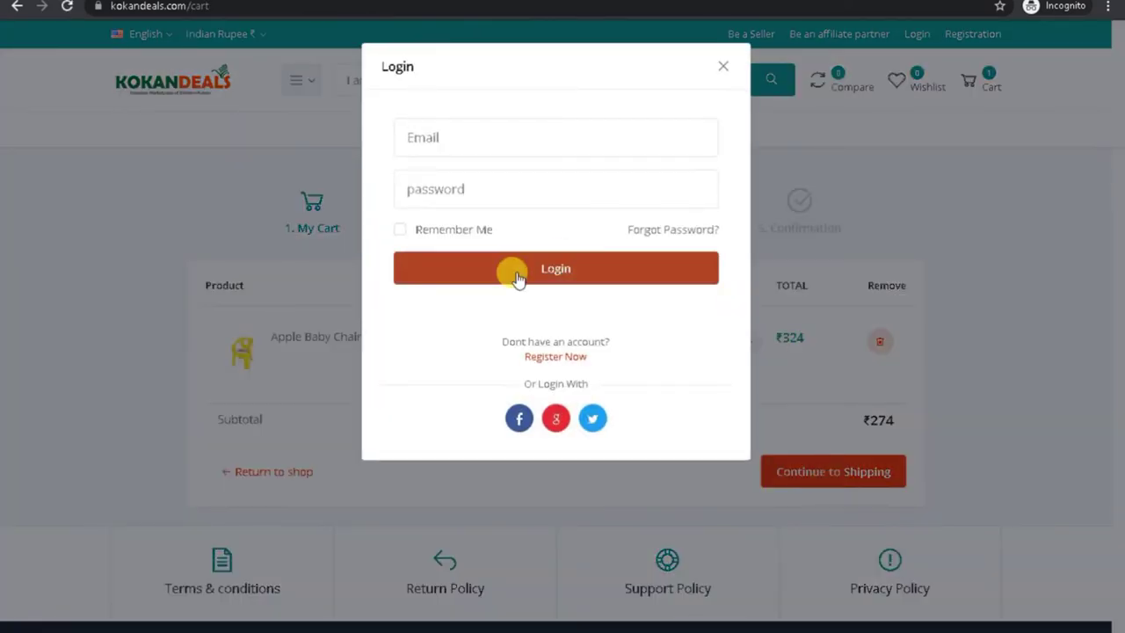
click(549, 358)
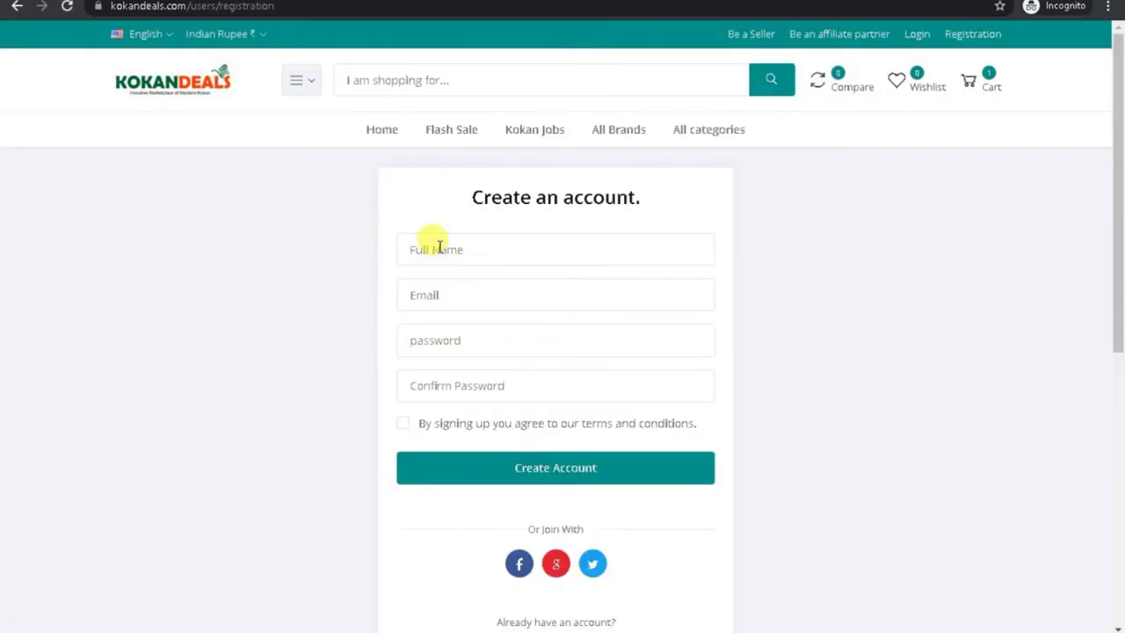
Step: Look over the registration form fields, then switch to signing in with an existing account
click(435, 249)
click(422, 291)
click(321, 294)
click(435, 339)
click(318, 360)
click(453, 385)
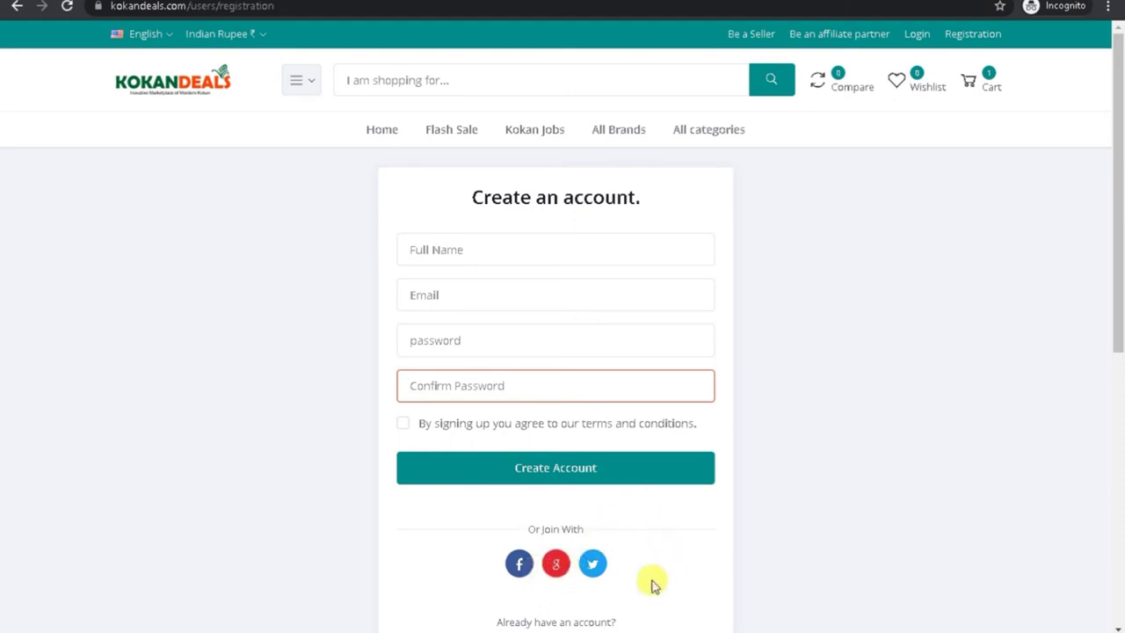
click(553, 624)
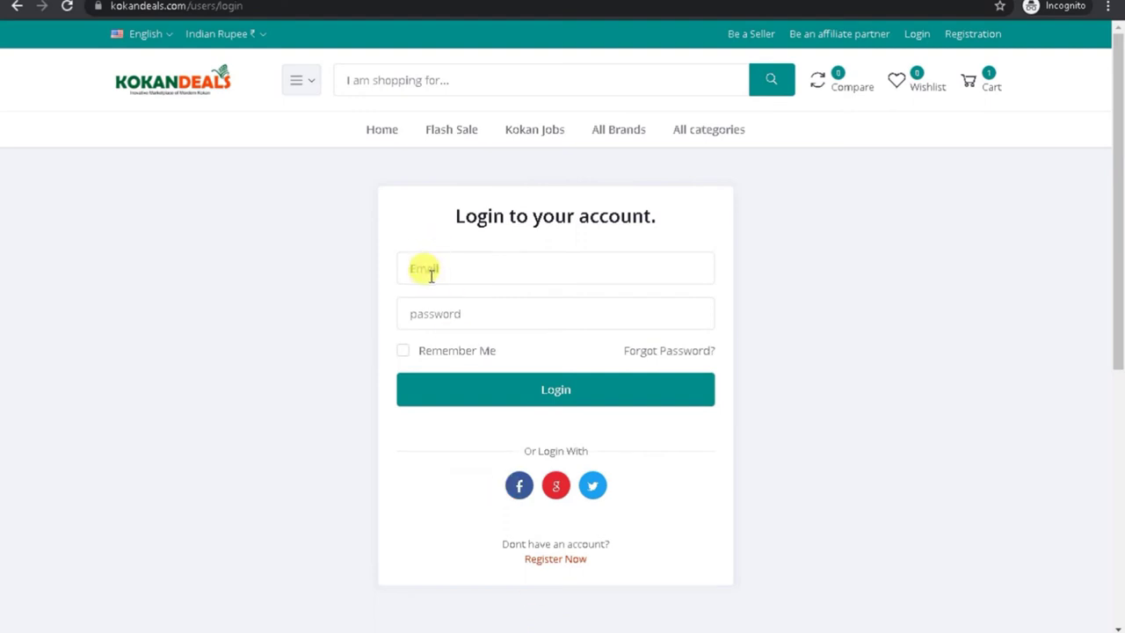
Step: Sign in with the saved account e-mail and password
click(429, 273)
click(452, 336)
click(441, 311)
text(••)
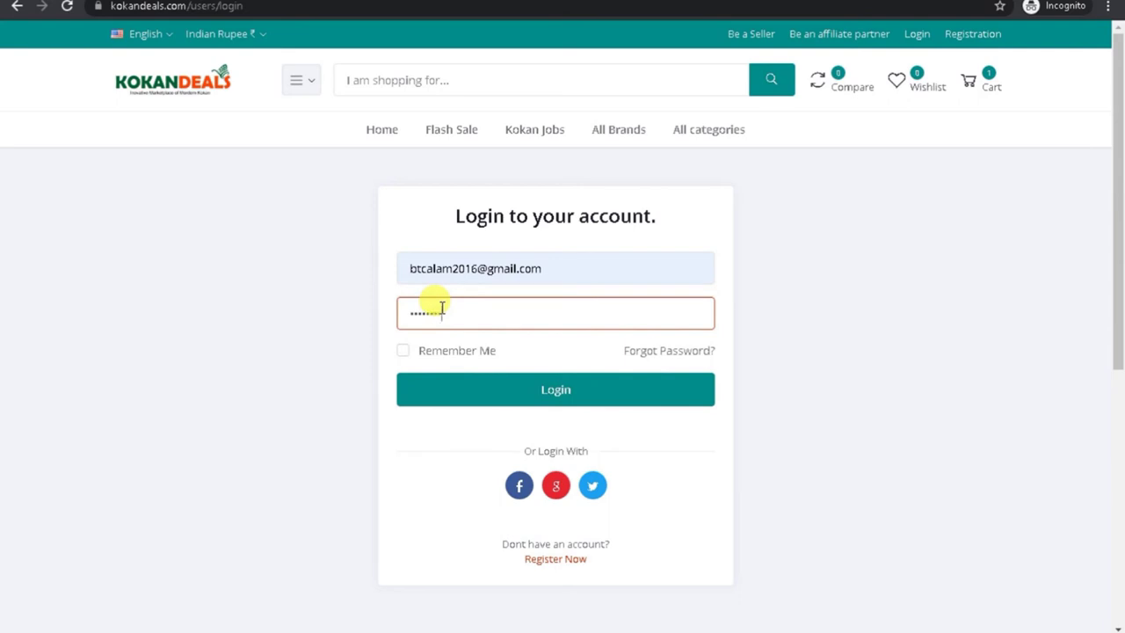
click(479, 389)
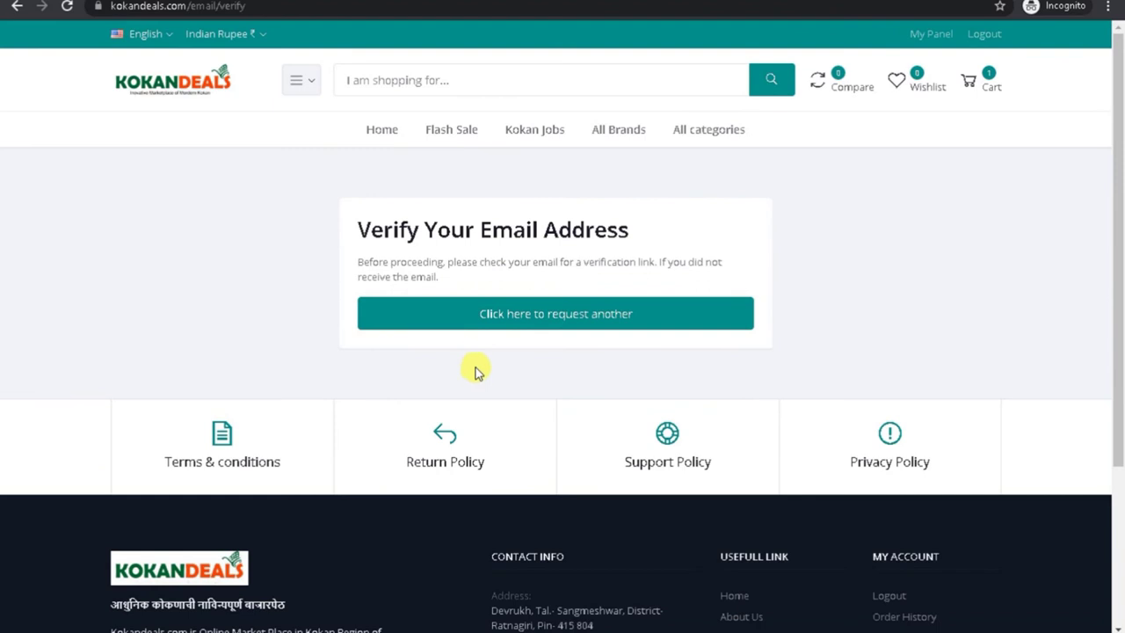
Step: Request a fresh email verification link, then return to the storefront window
drag(357, 221, 653, 281)
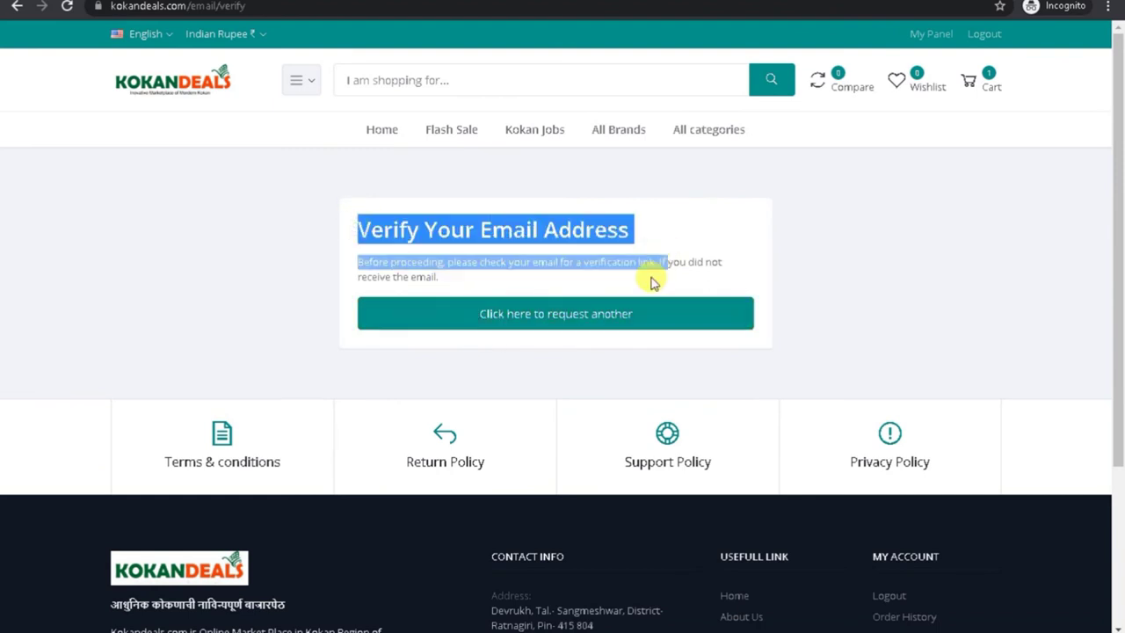
click(518, 318)
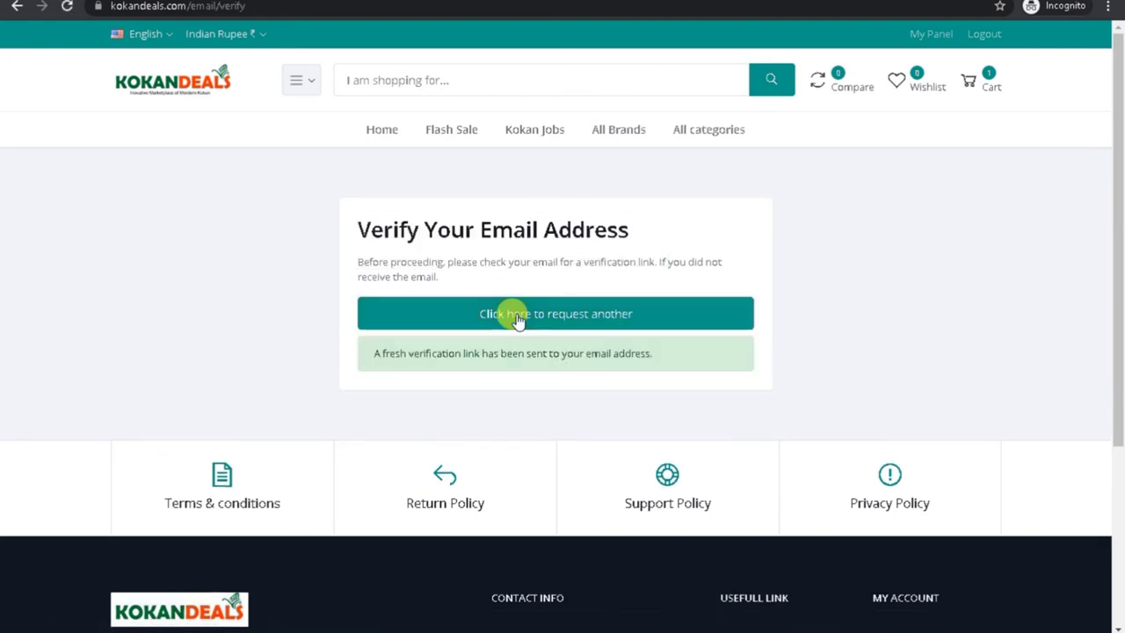
click(781, 587)
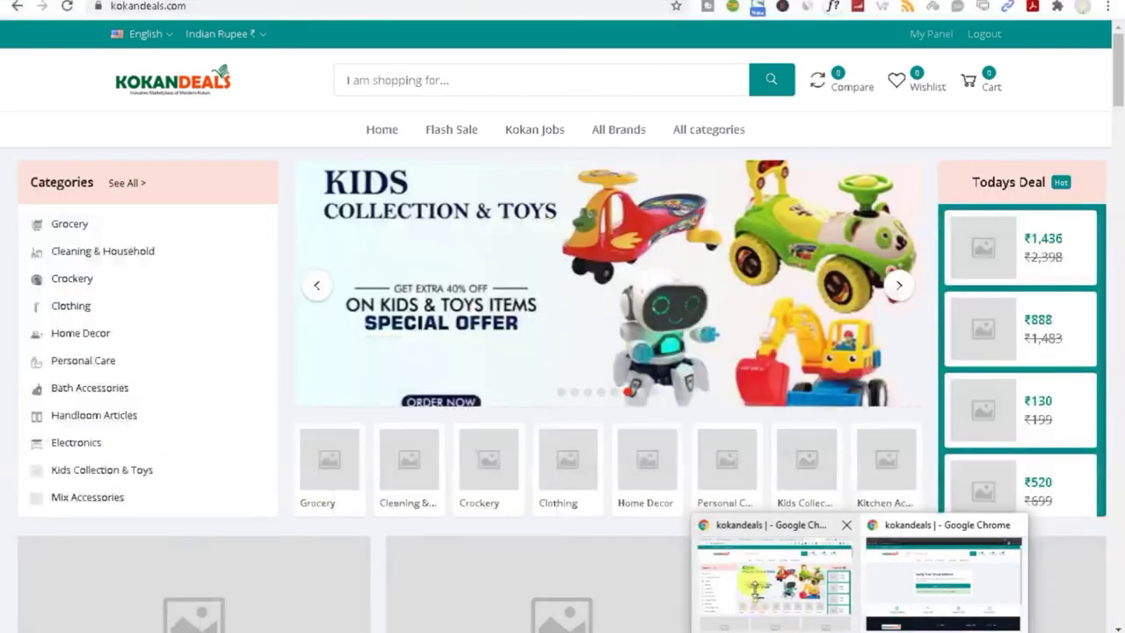
Step: In a new tab, switch to a different Google account and open Gmail
key(ctrl+t)
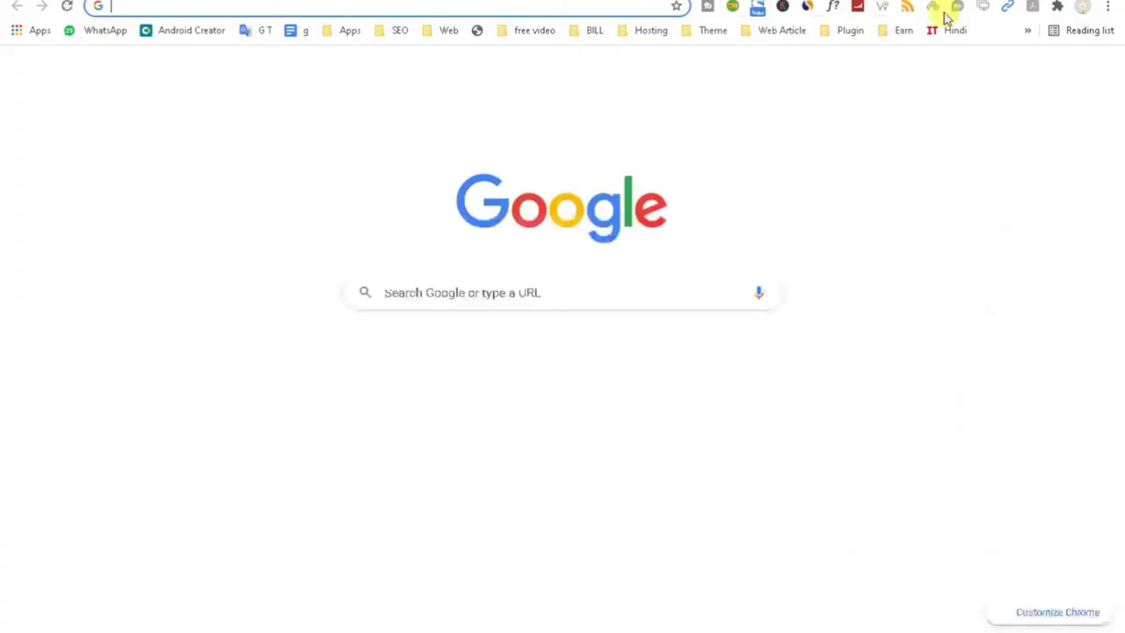
click(1097, 79)
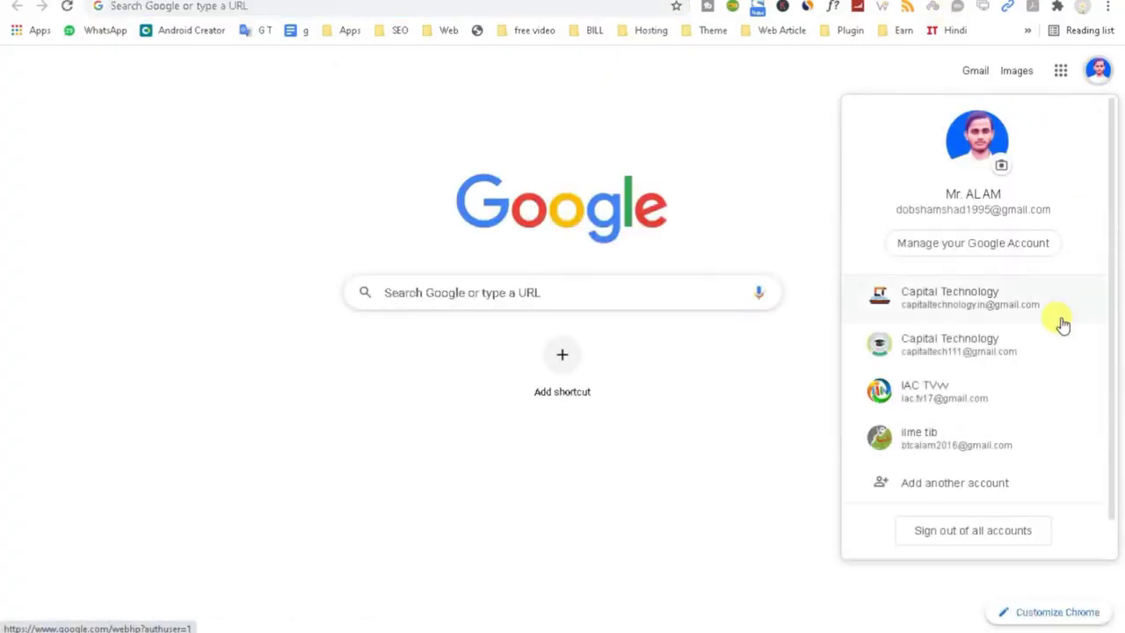
click(1025, 450)
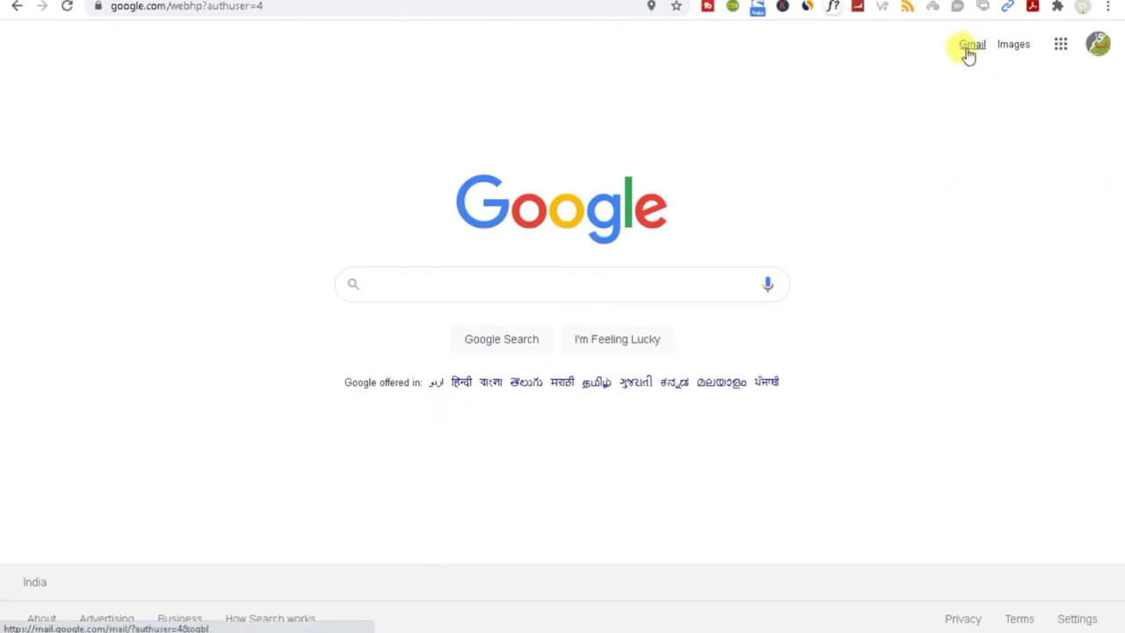
click(971, 48)
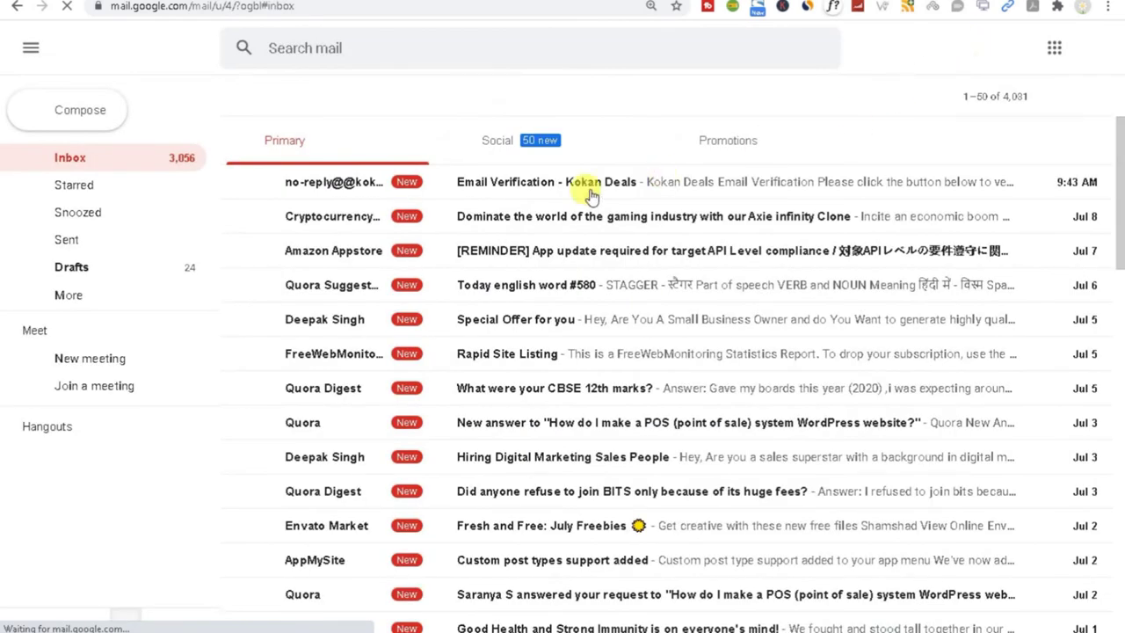
Step: Open the 'Email Verification - Kokan Deals' message and follow its verification link
click(492, 192)
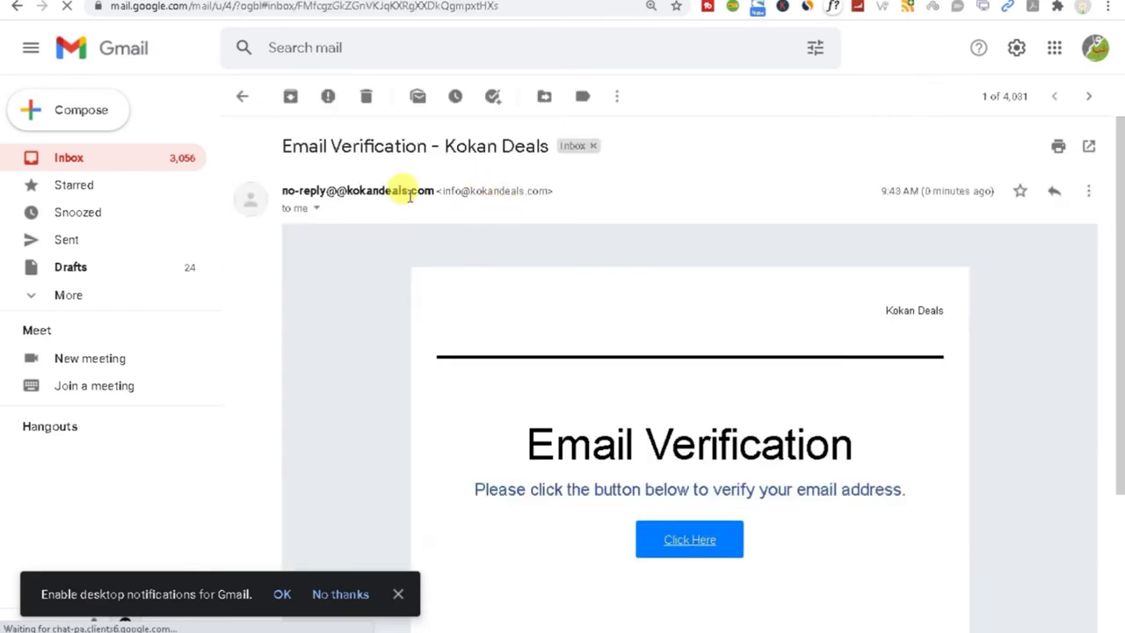
drag(287, 191, 434, 192)
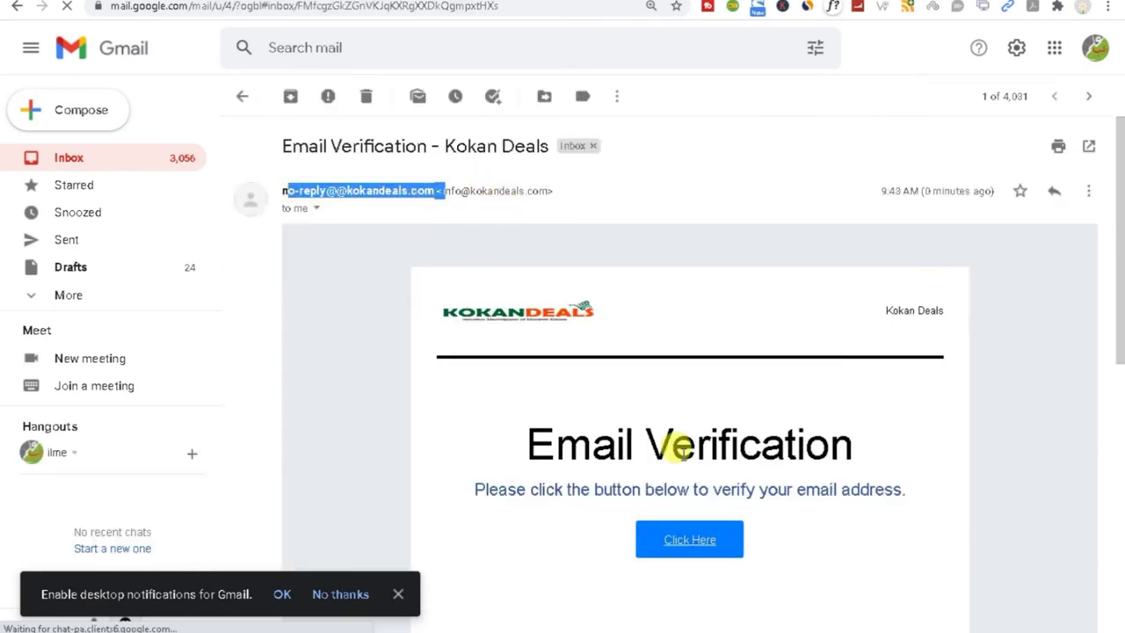
click(664, 544)
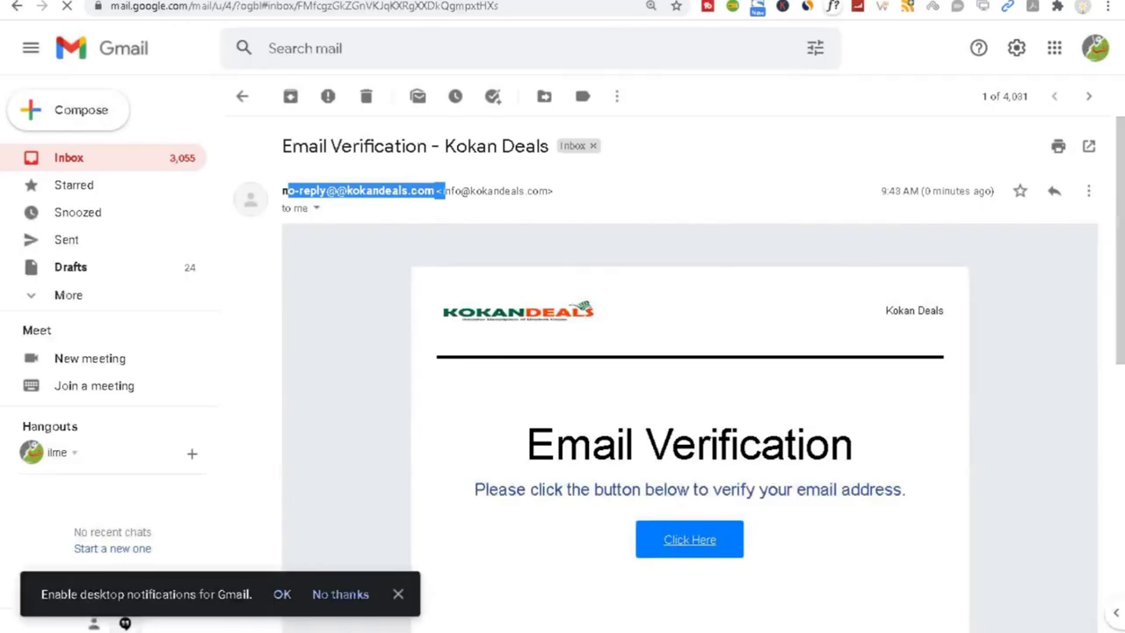
drag(1117, 230, 1119, 420)
Step: Follow the verification link to the account dashboard, then return to the incognito storefront window
click(690, 159)
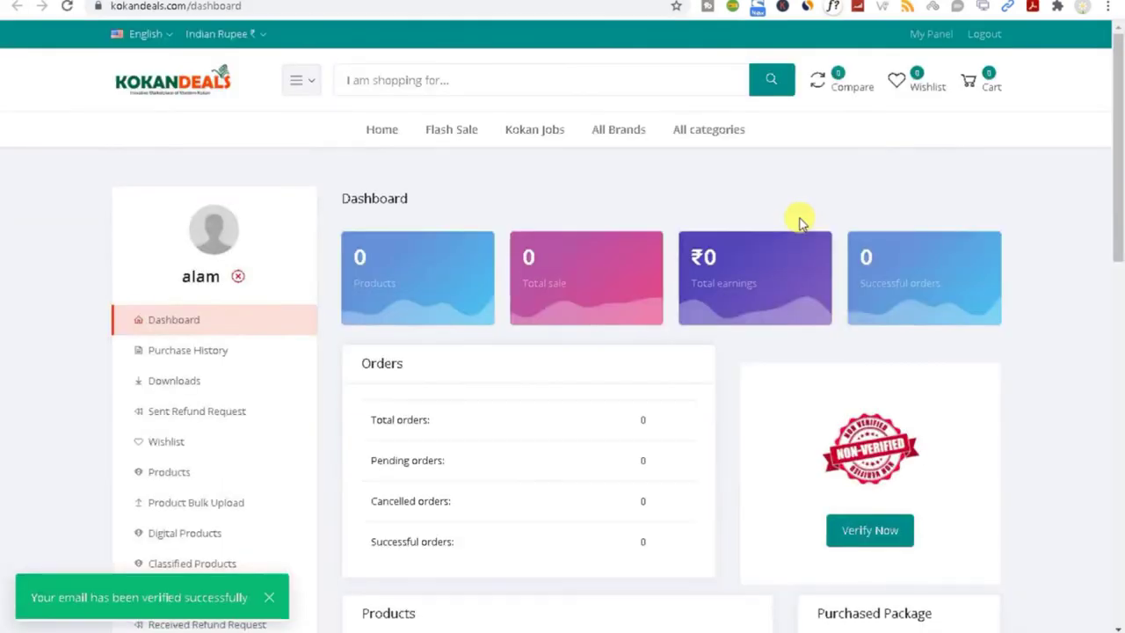
drag(1113, 188, 1107, 377)
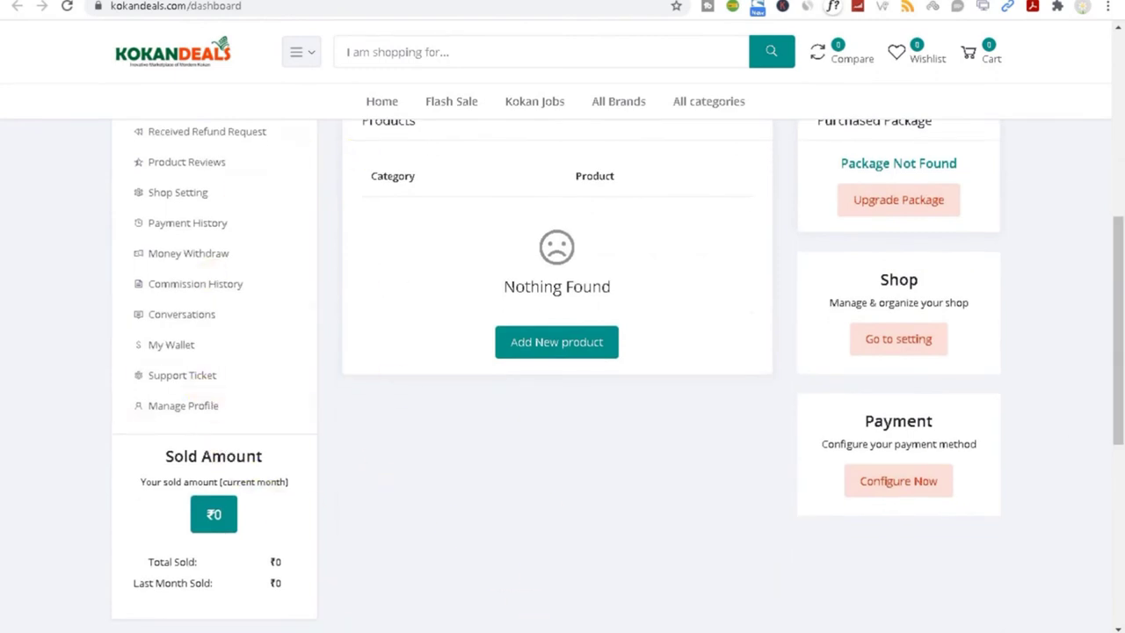
click(926, 606)
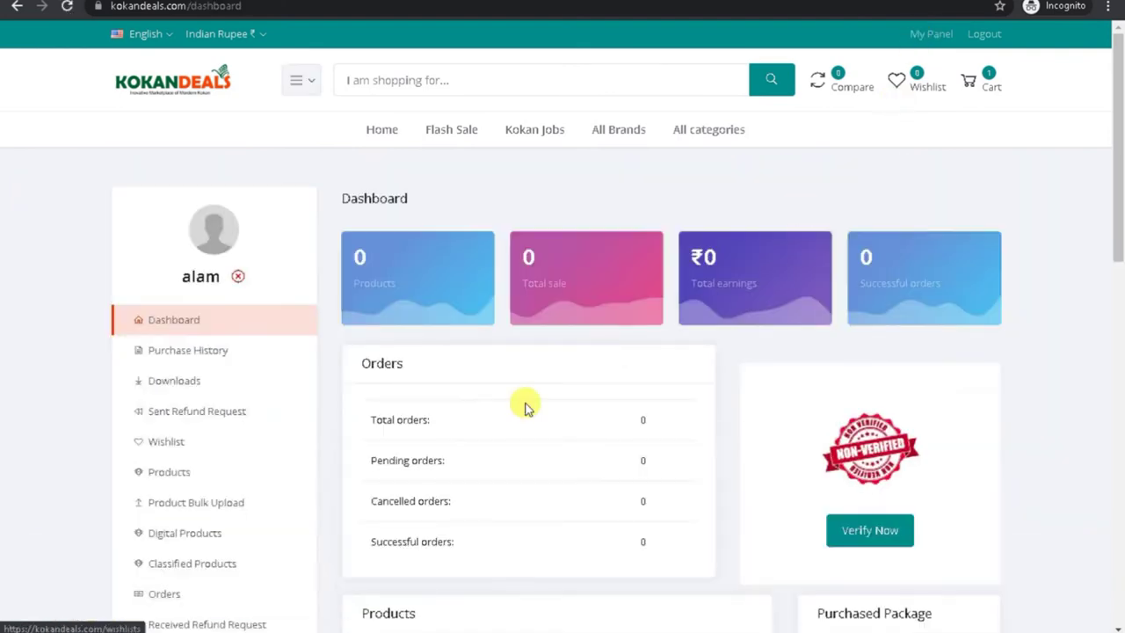
Step: Go to checkout from the cart and start a new shipping address, entering the address line
click(983, 85)
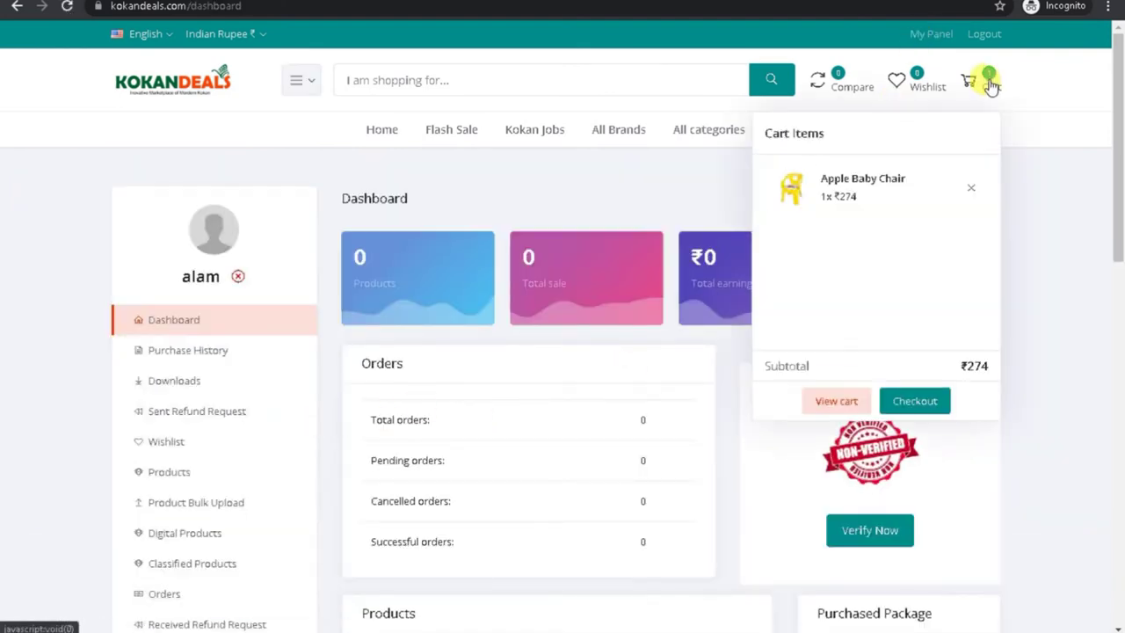
click(897, 402)
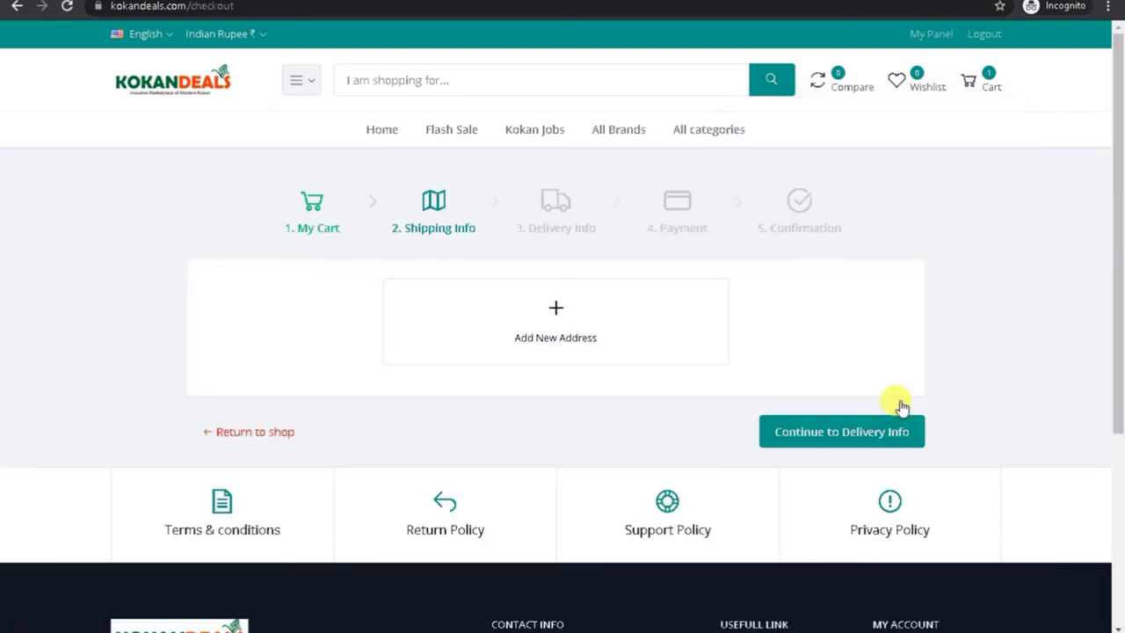
click(529, 334)
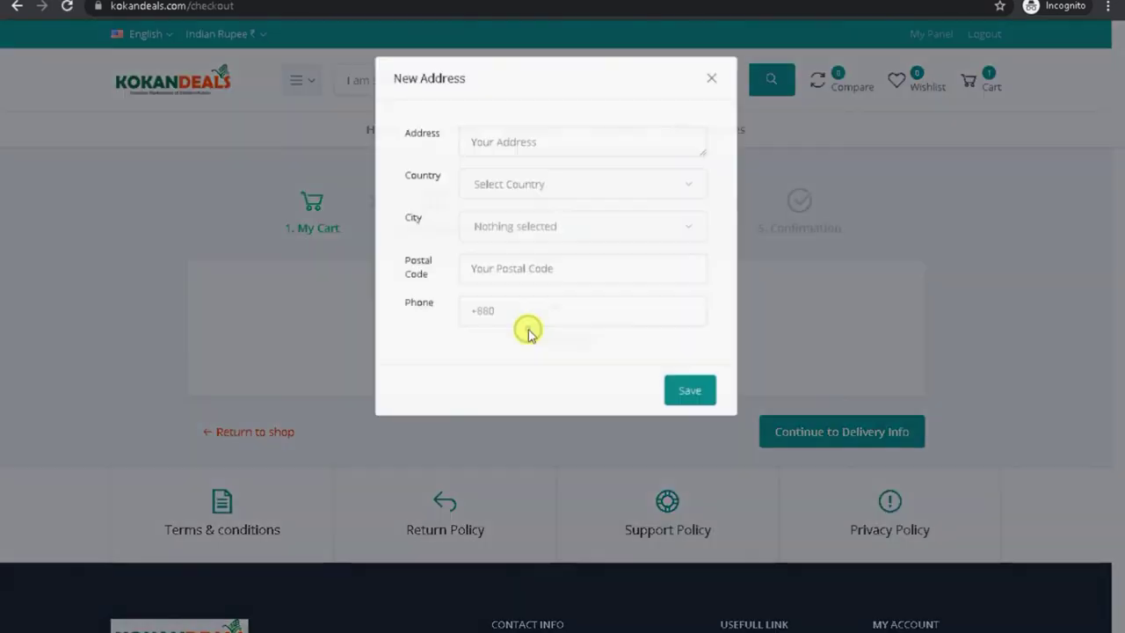
click(511, 134)
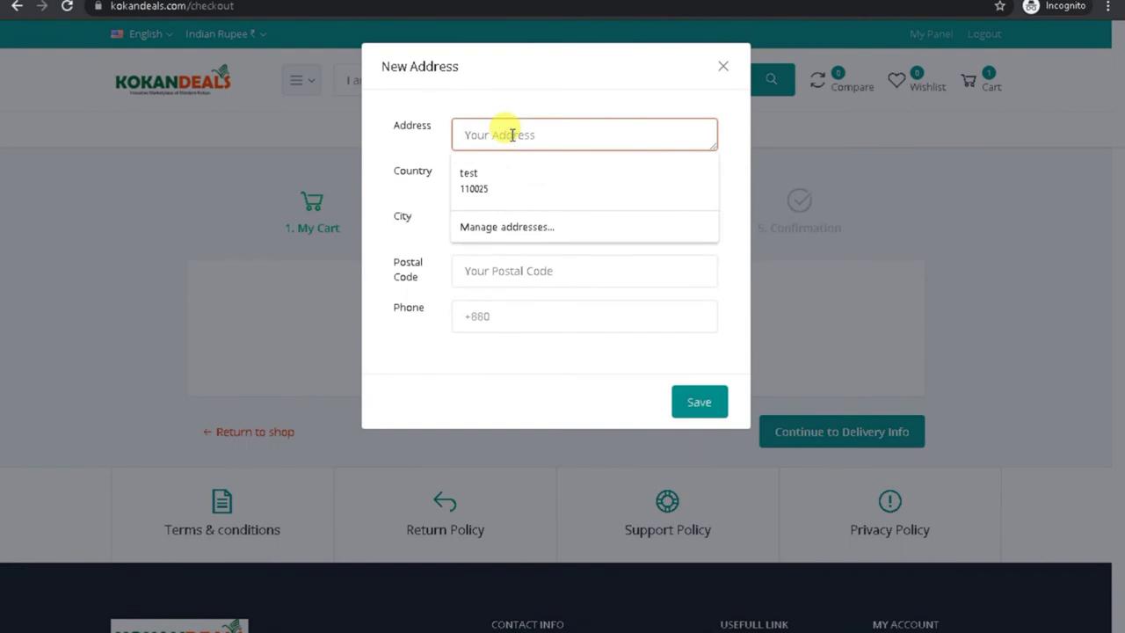
text(A)
key(BackSpace)
text(Mr Alam)
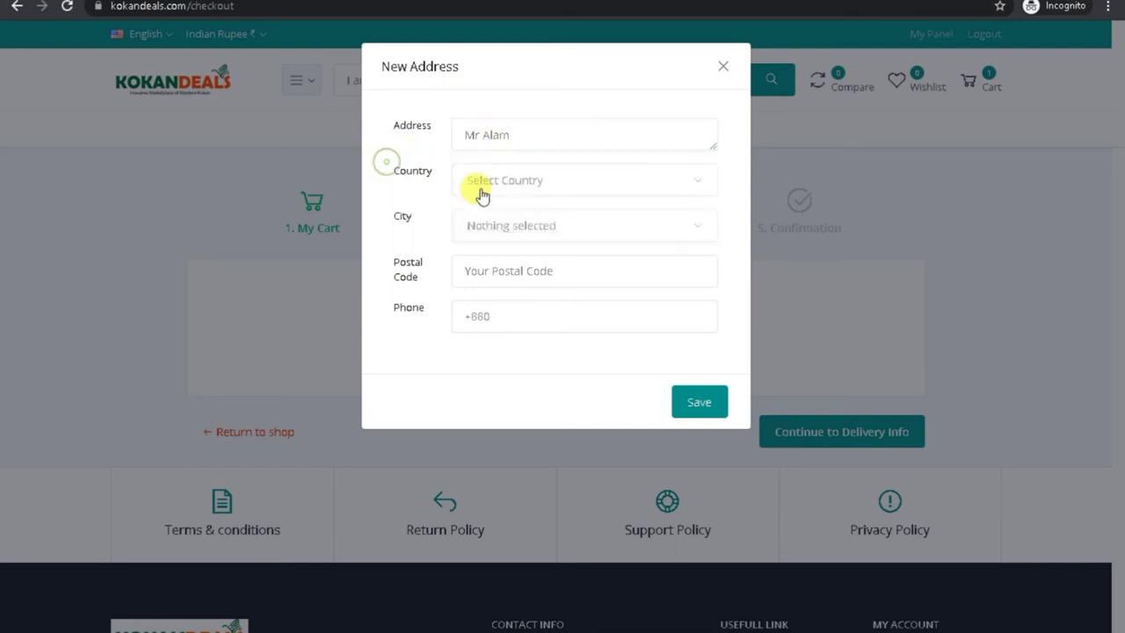
Step: Set the country to India and choose a city, ending with Thane selected
click(497, 181)
click(496, 285)
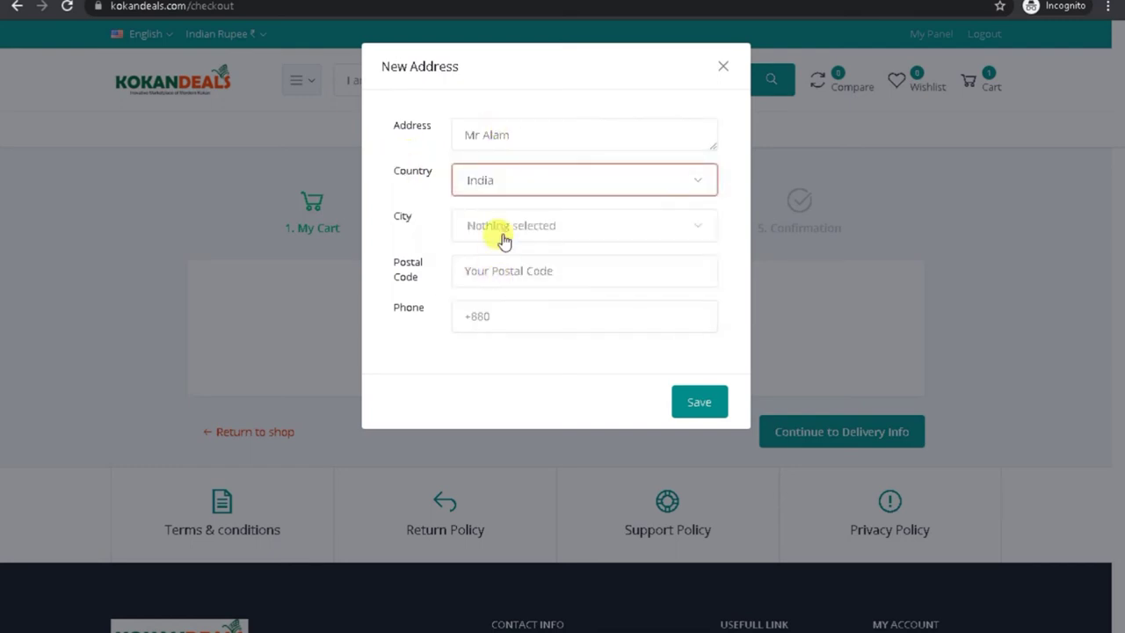
click(499, 227)
click(417, 206)
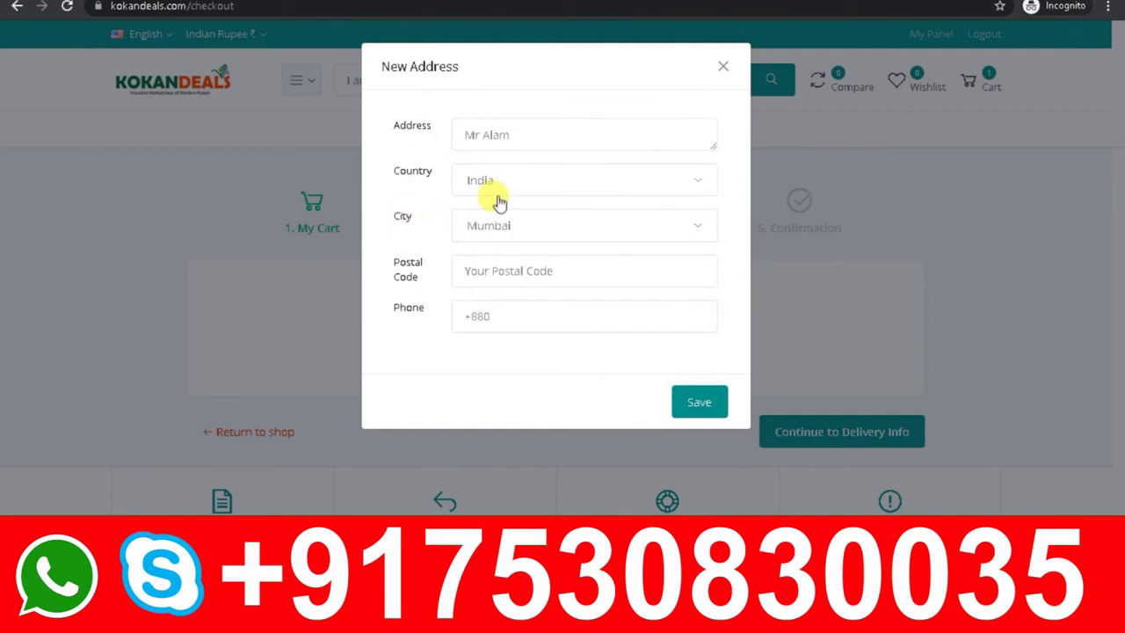
click(499, 225)
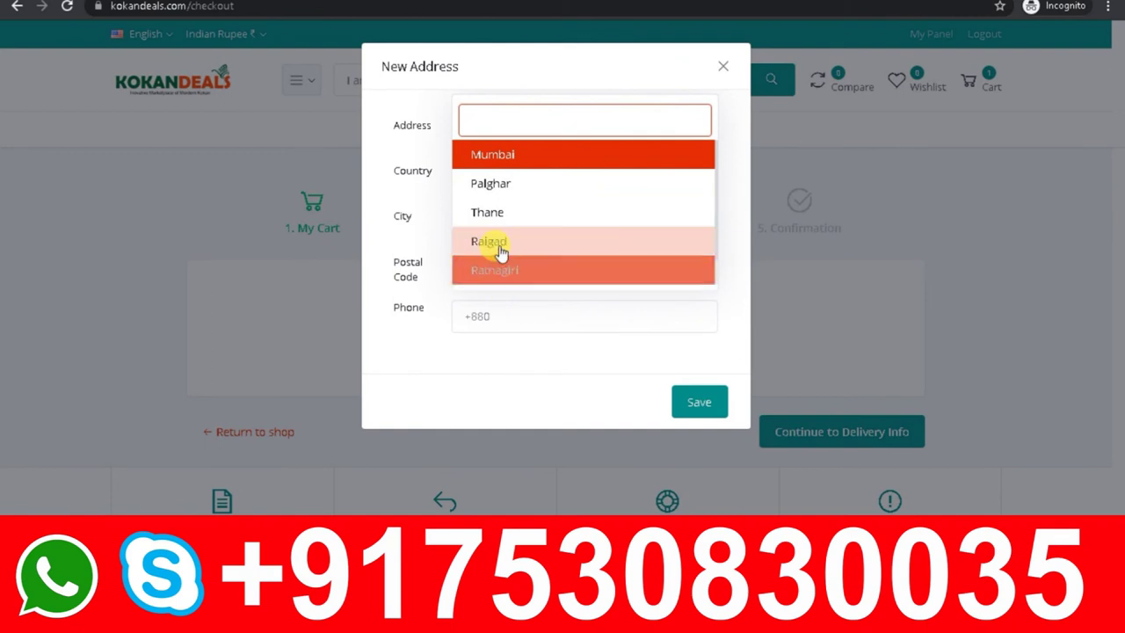
click(528, 209)
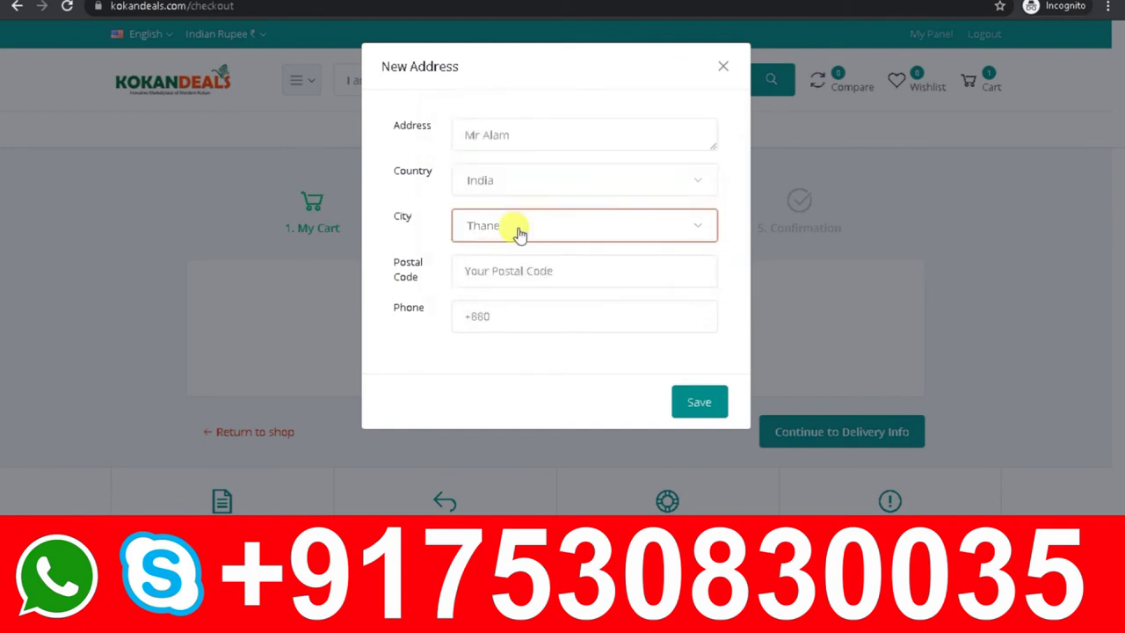
click(501, 272)
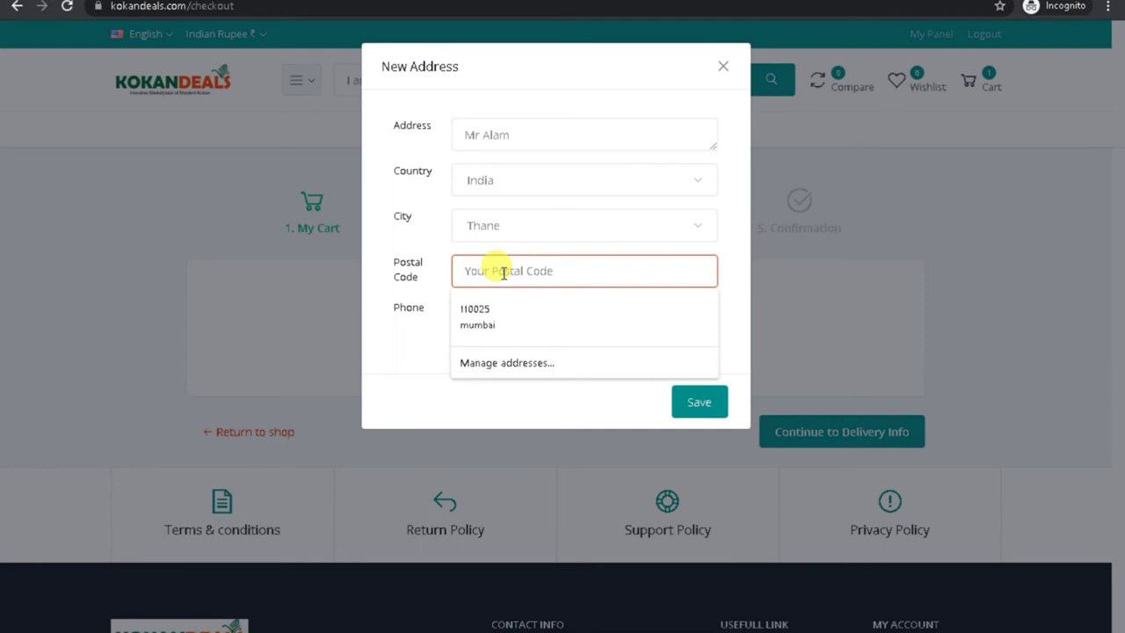
click(515, 218)
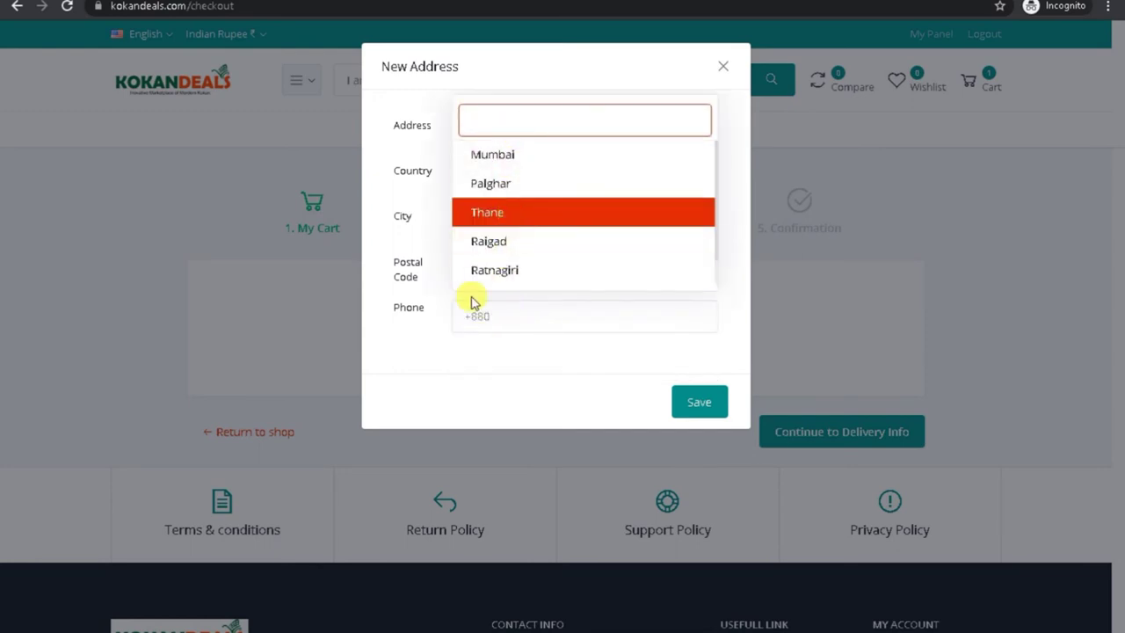
click(432, 282)
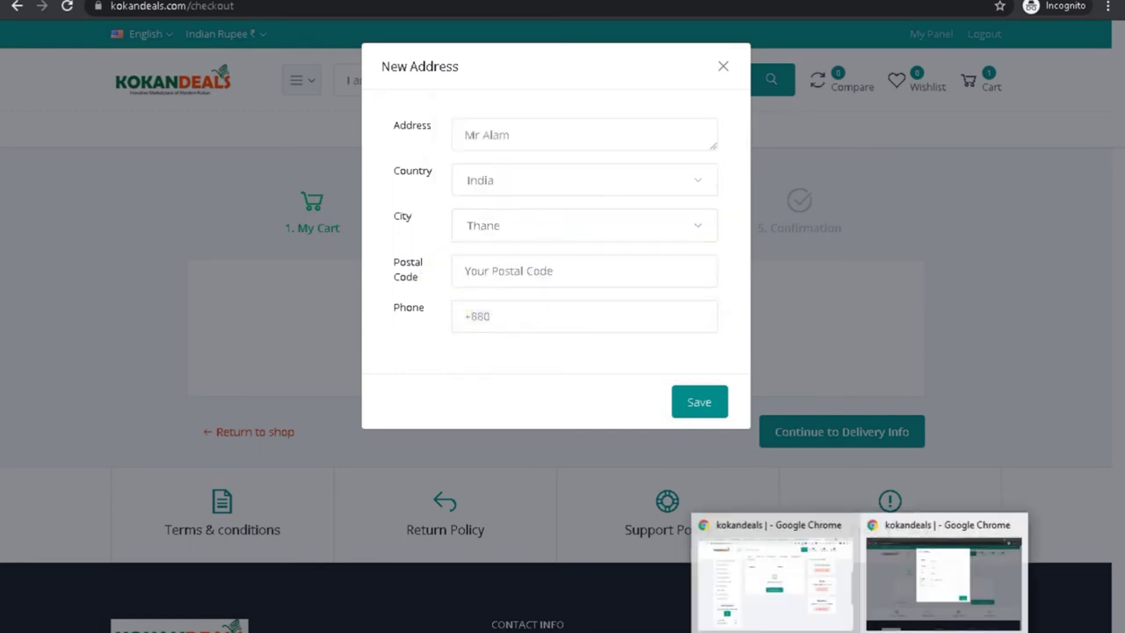
Step: Glance at the admin panel window, then come back to the address form
click(785, 607)
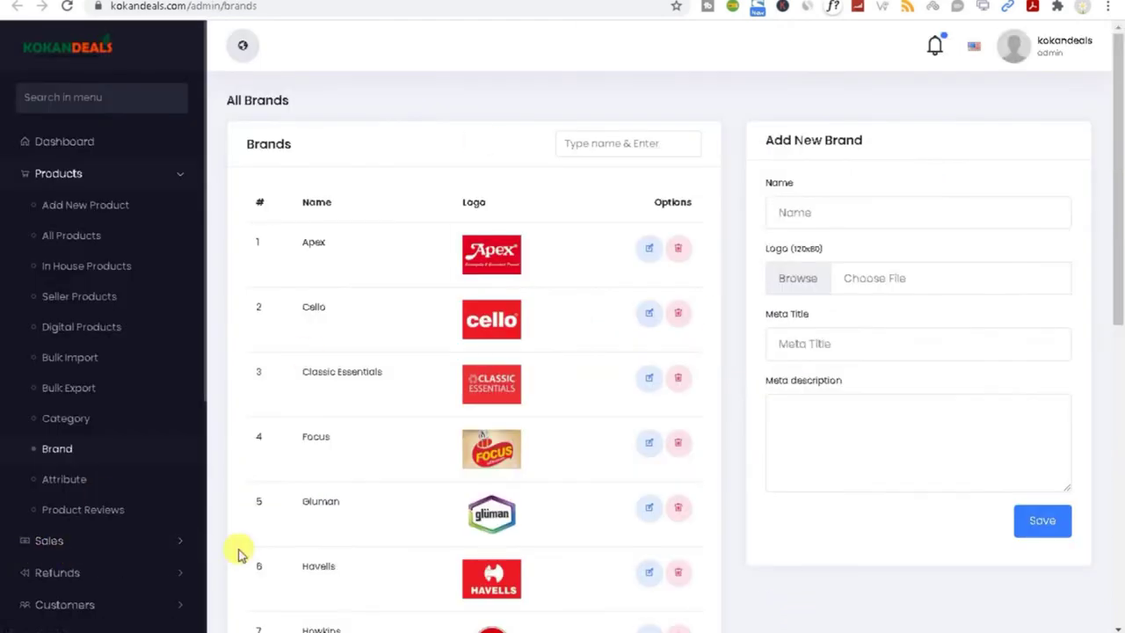
scroll(151, 563, down, 2)
scroll(150, 563, up, 2)
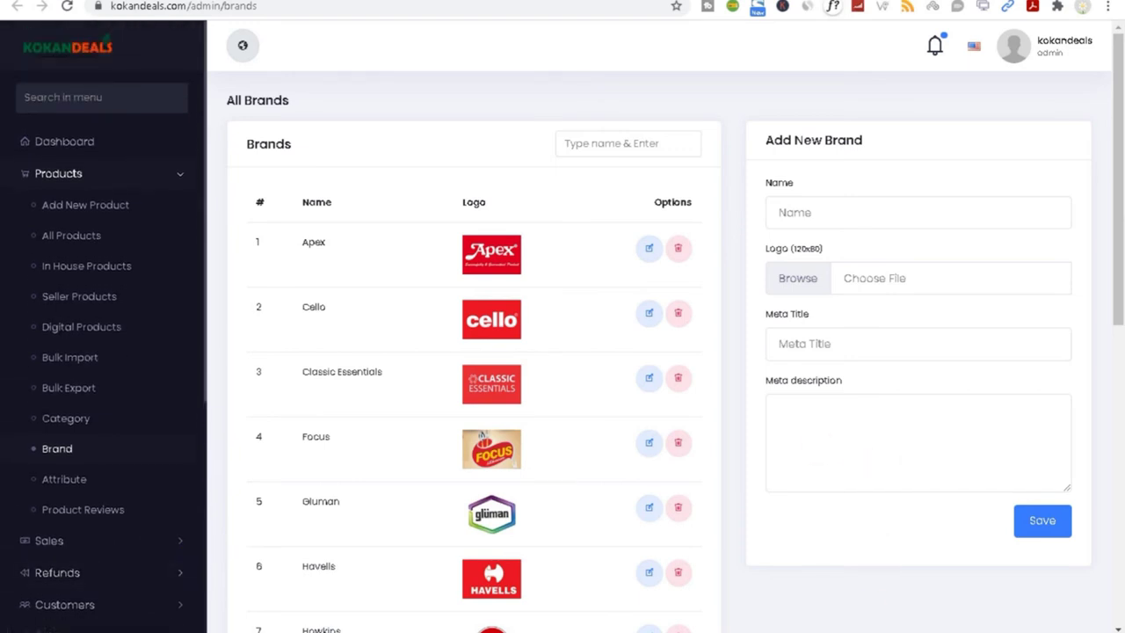
mouse_move(765, 626)
click(927, 601)
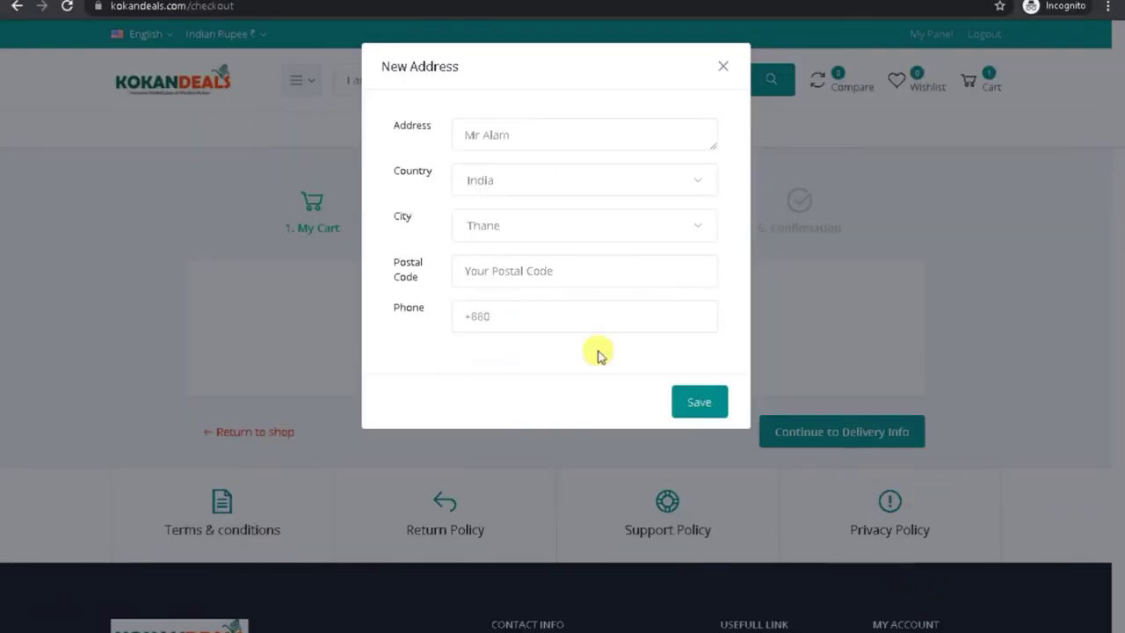
Step: Fill the address form from the saved autofill entry
click(470, 235)
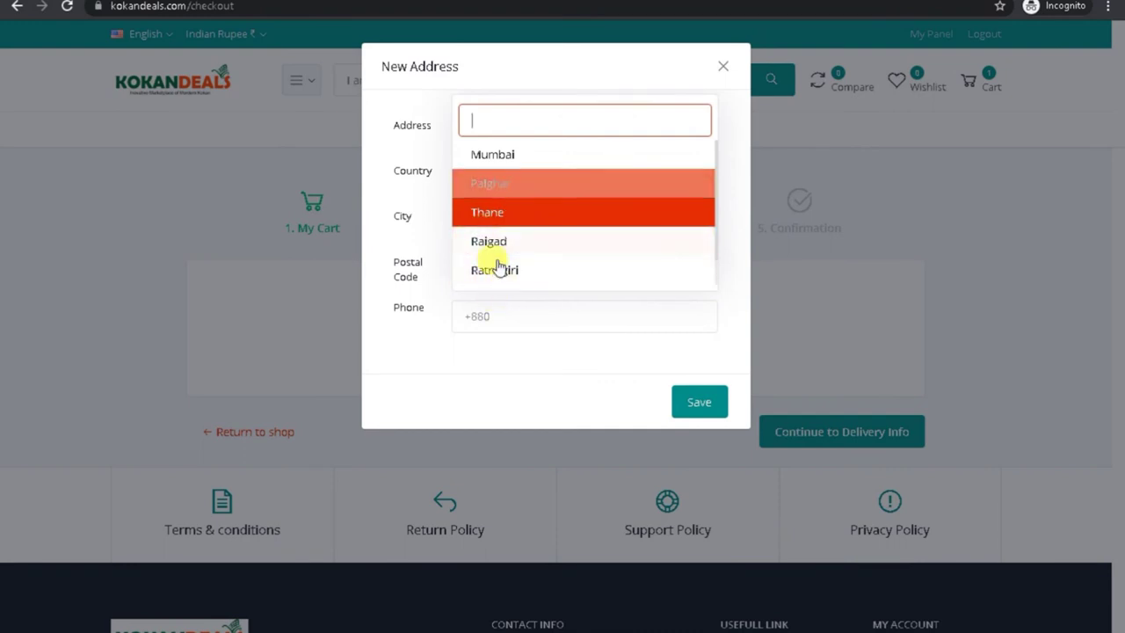
click(439, 303)
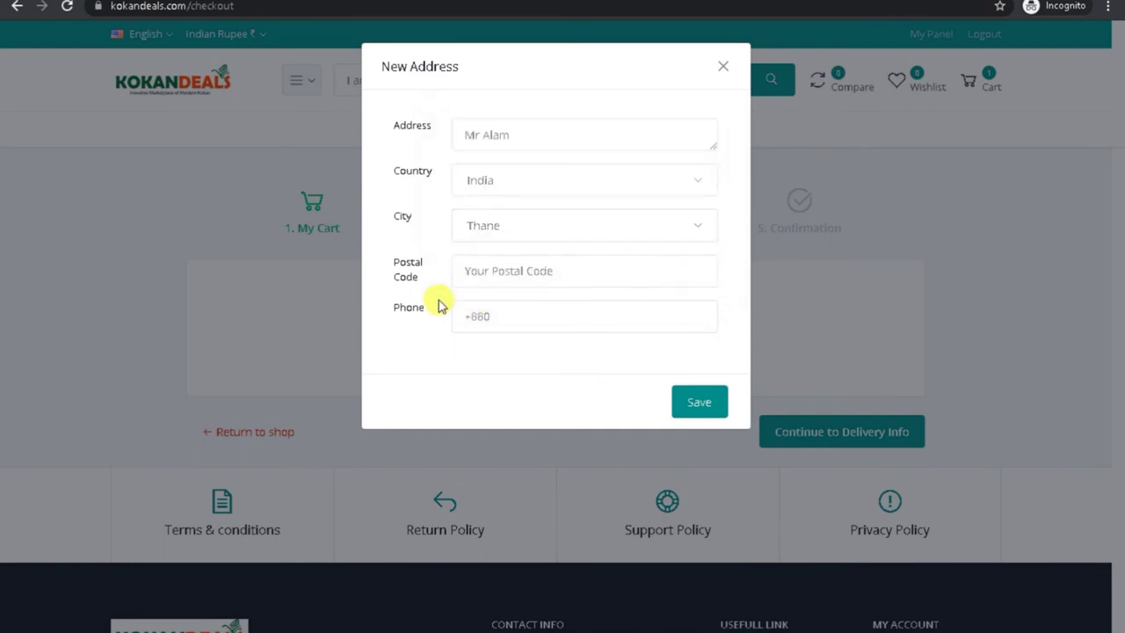
click(479, 230)
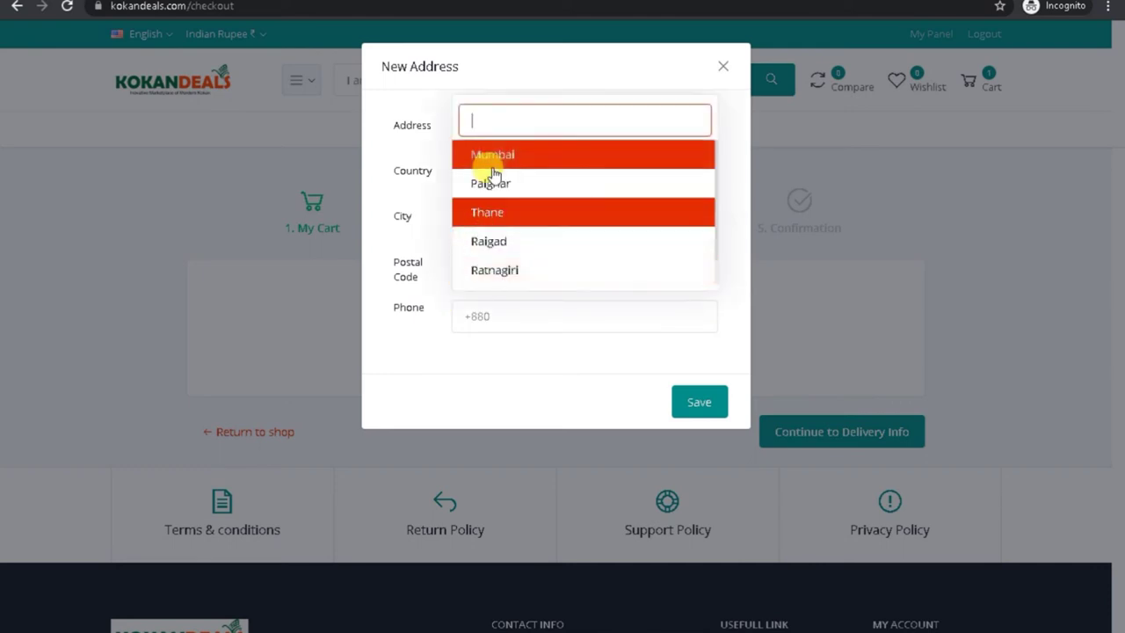
click(445, 307)
click(508, 268)
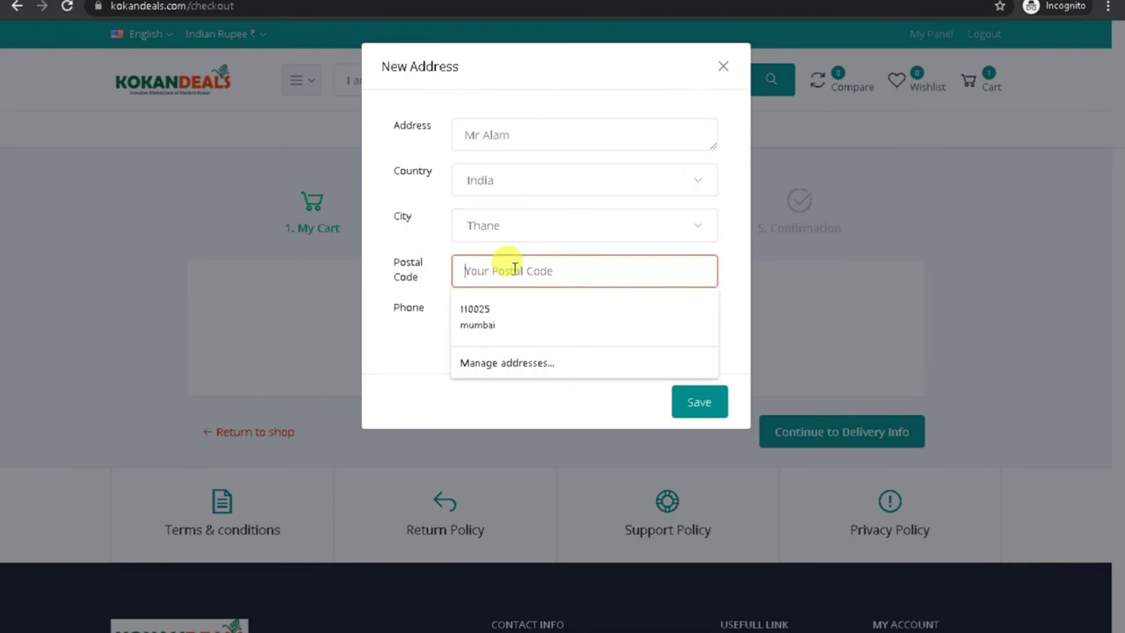
click(384, 327)
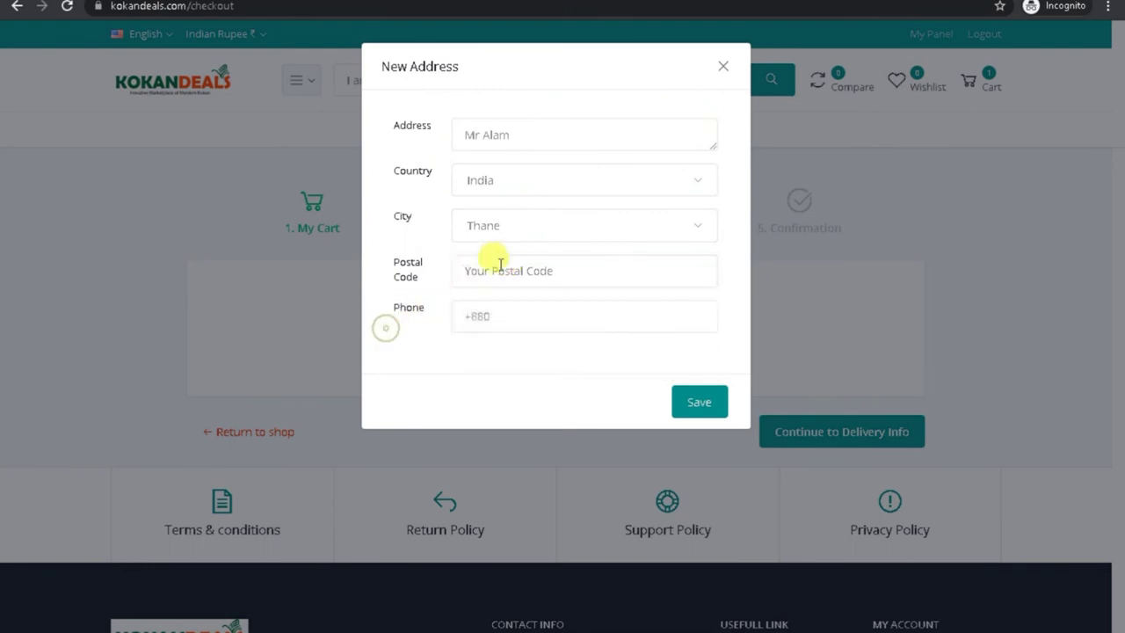
click(479, 308)
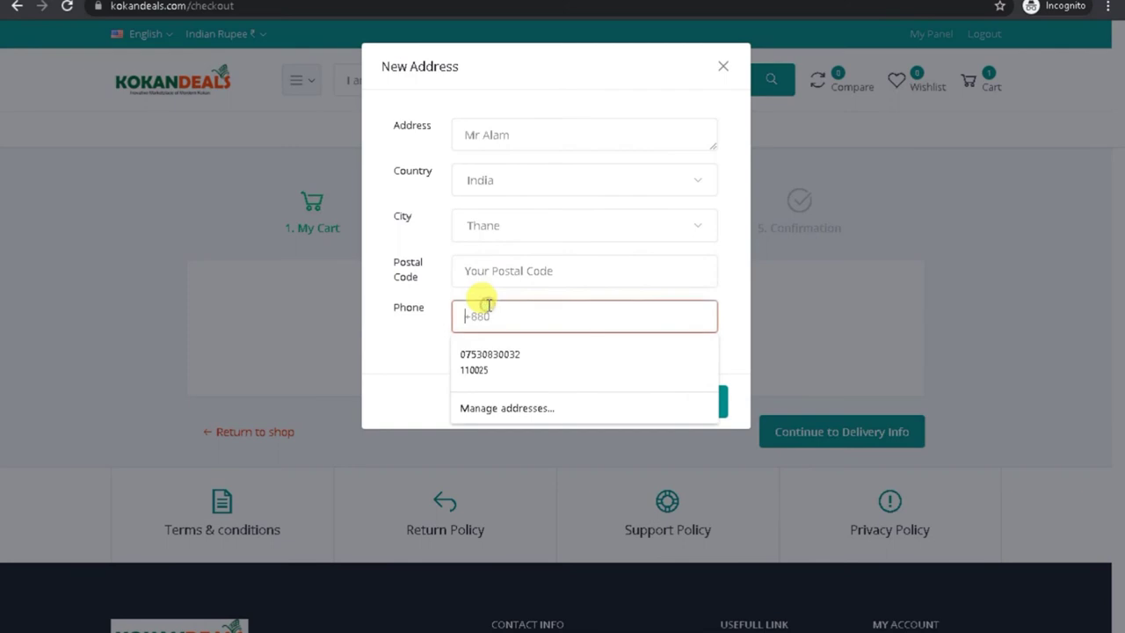
click(492, 354)
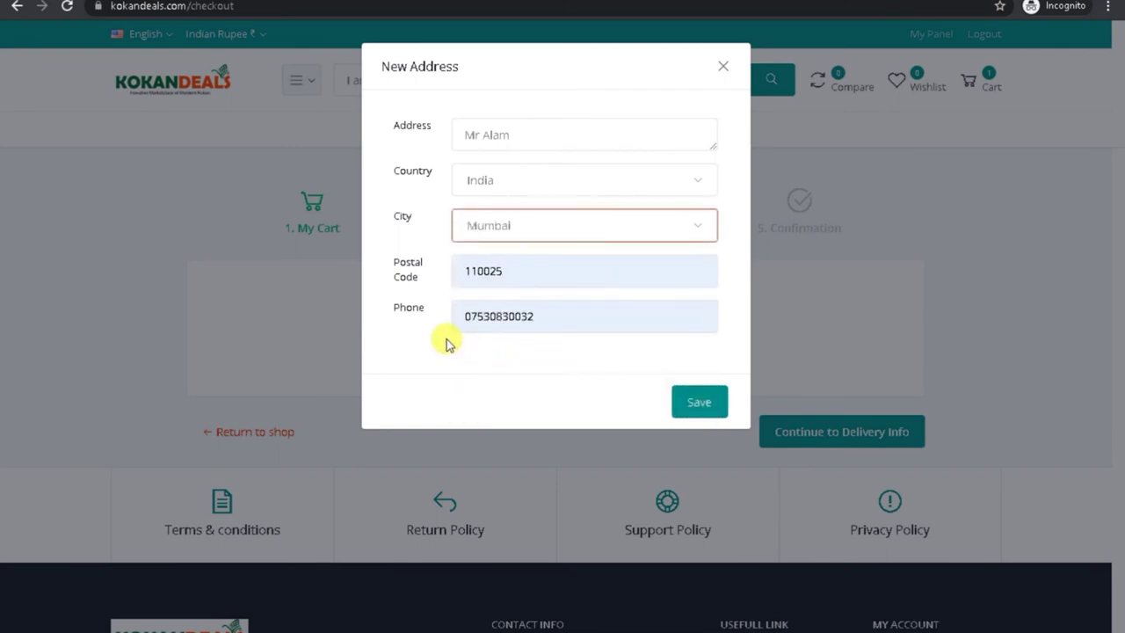
Step: Correct the postal code to 400120, remove the phone's leading 0, and save the address
click(500, 274)
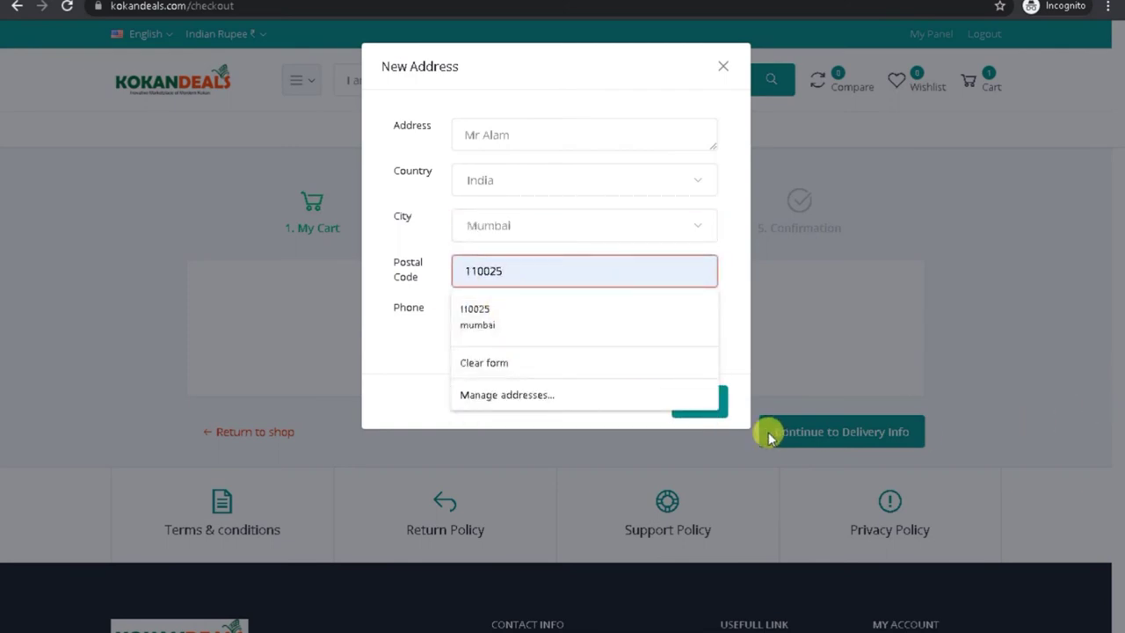
click(409, 373)
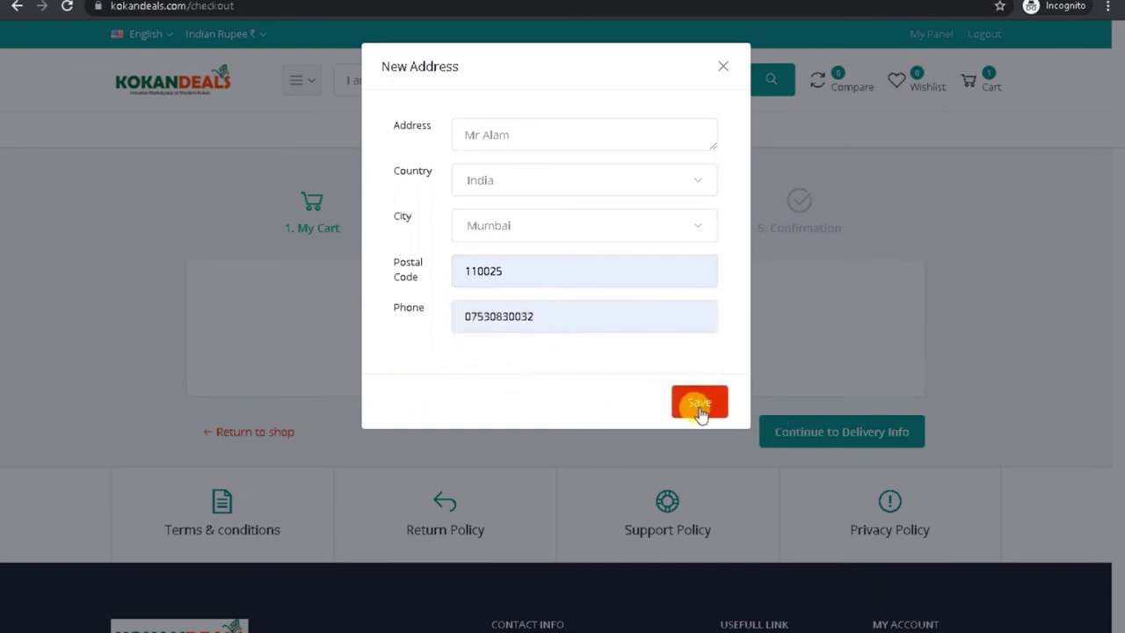
double_click(525, 274)
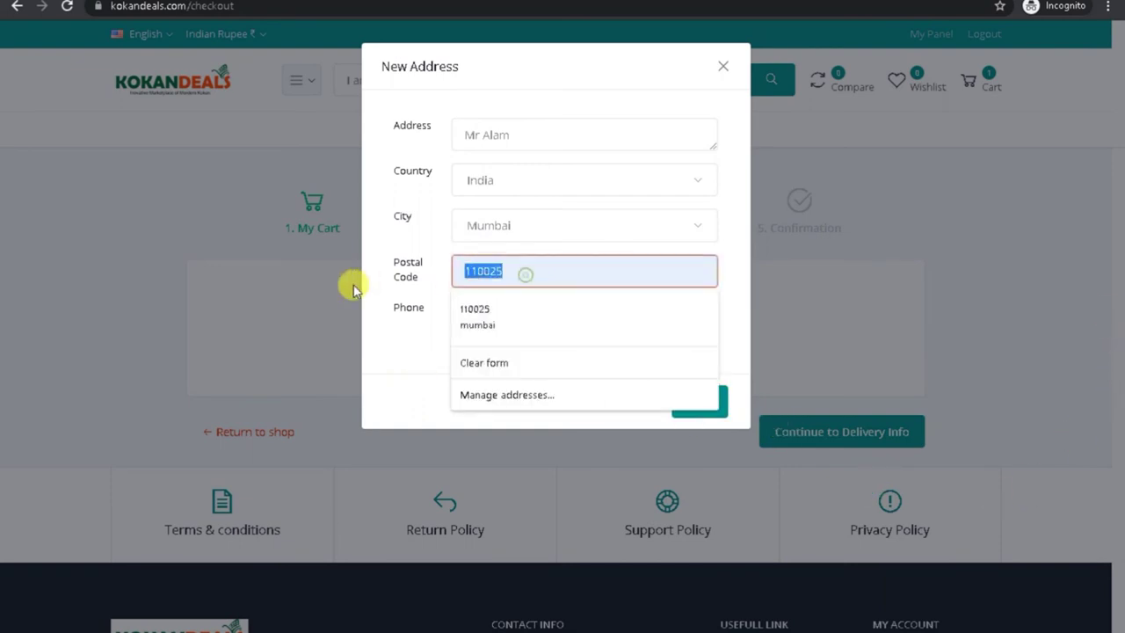
text(400120)
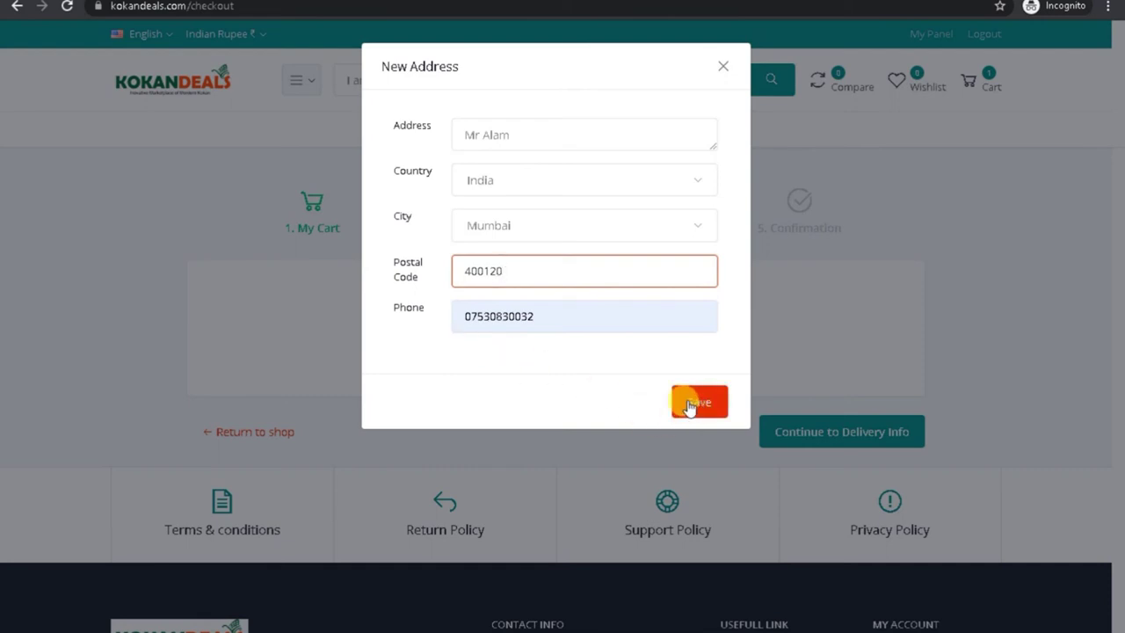
click(474, 316)
key(BackSpace)
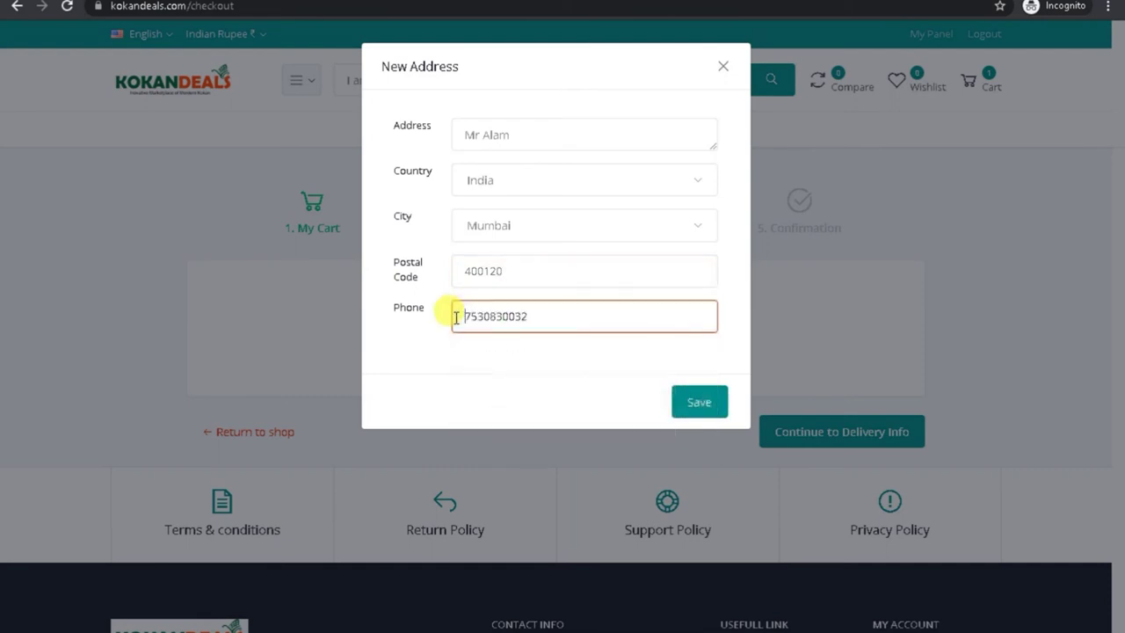
click(688, 402)
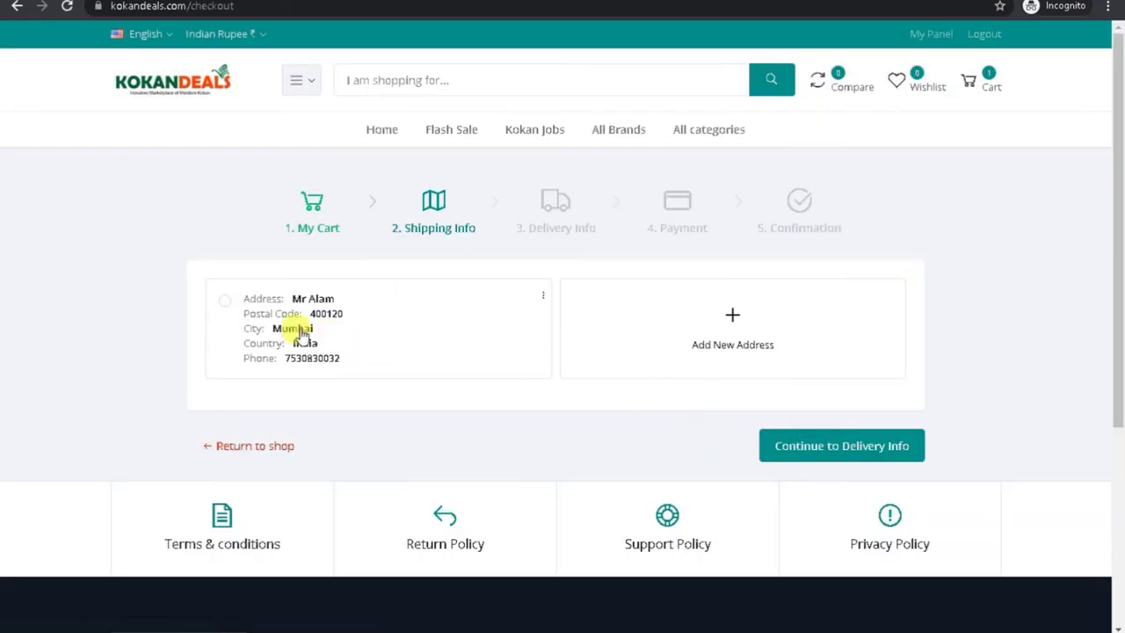
Step: Ship to the saved Mumbai address and continue to Delivery Info, keeping Home Delivery after trying Local Pickup
click(220, 301)
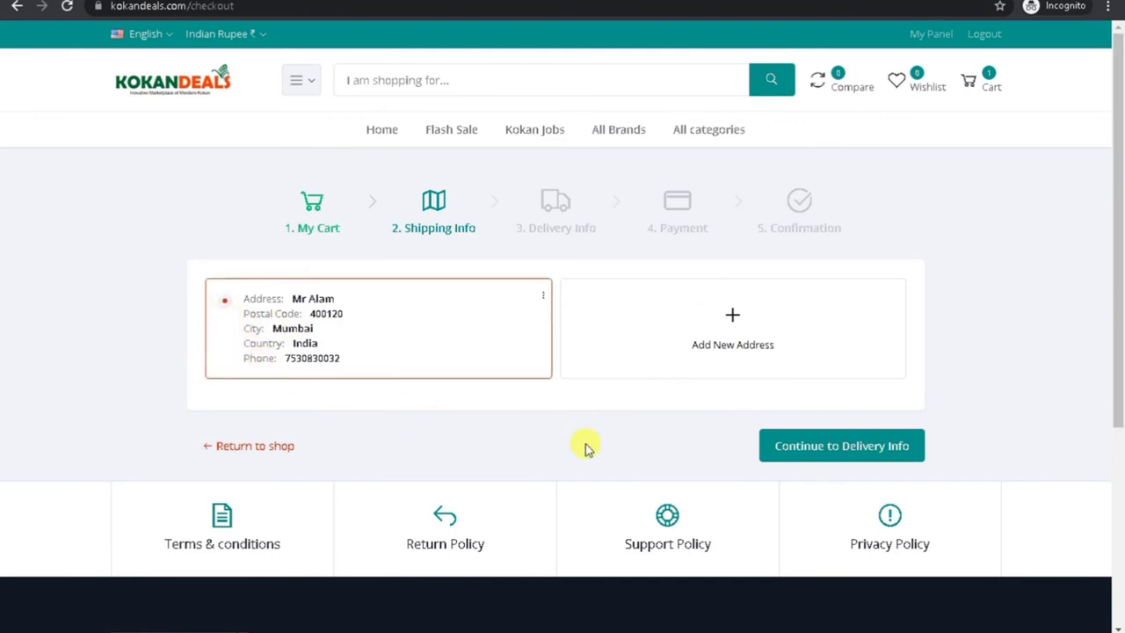
click(814, 454)
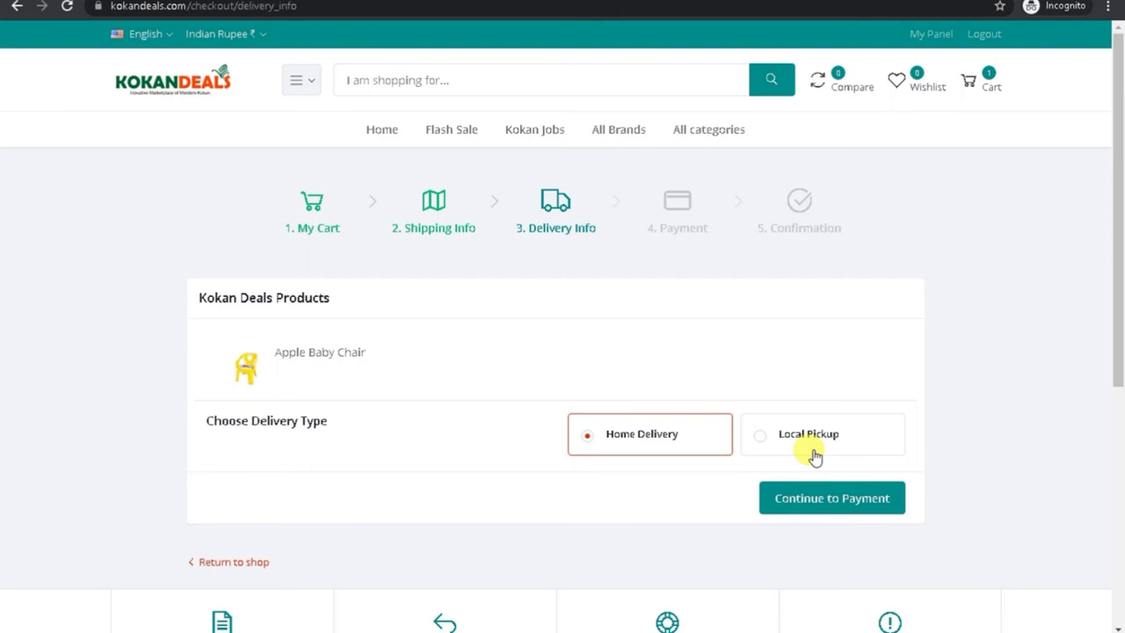
click(767, 442)
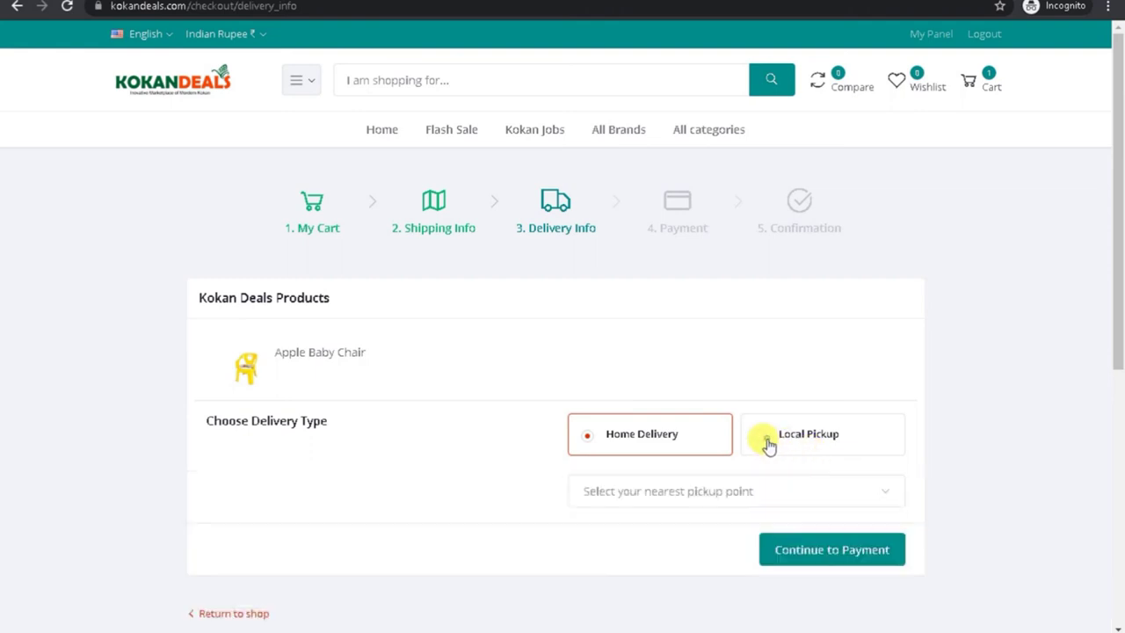
click(758, 490)
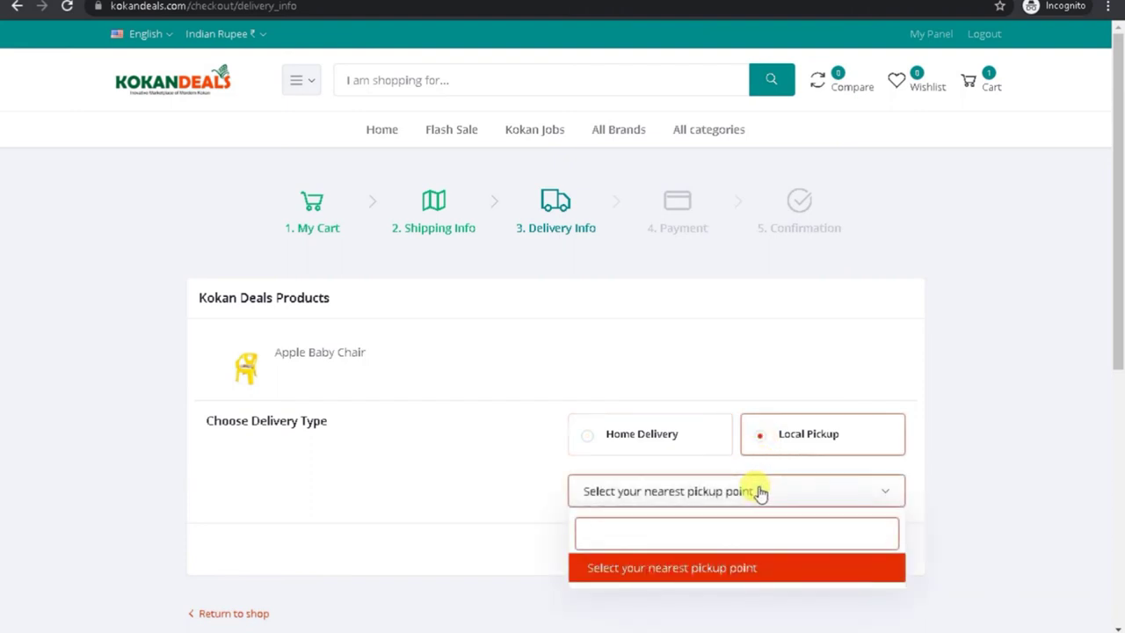
click(586, 439)
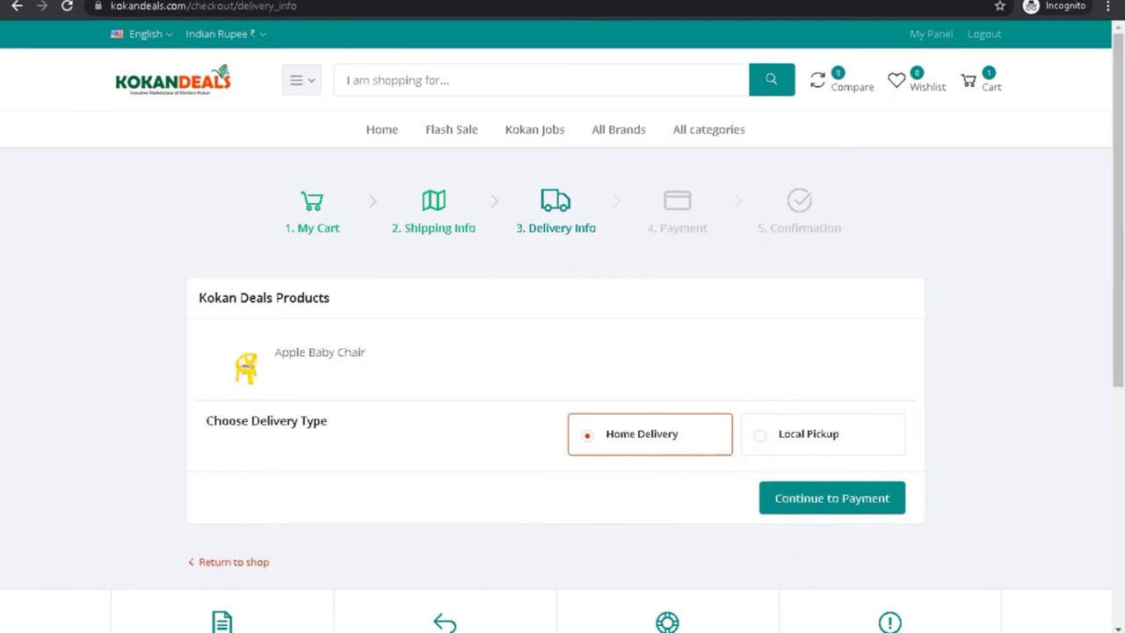
click(775, 603)
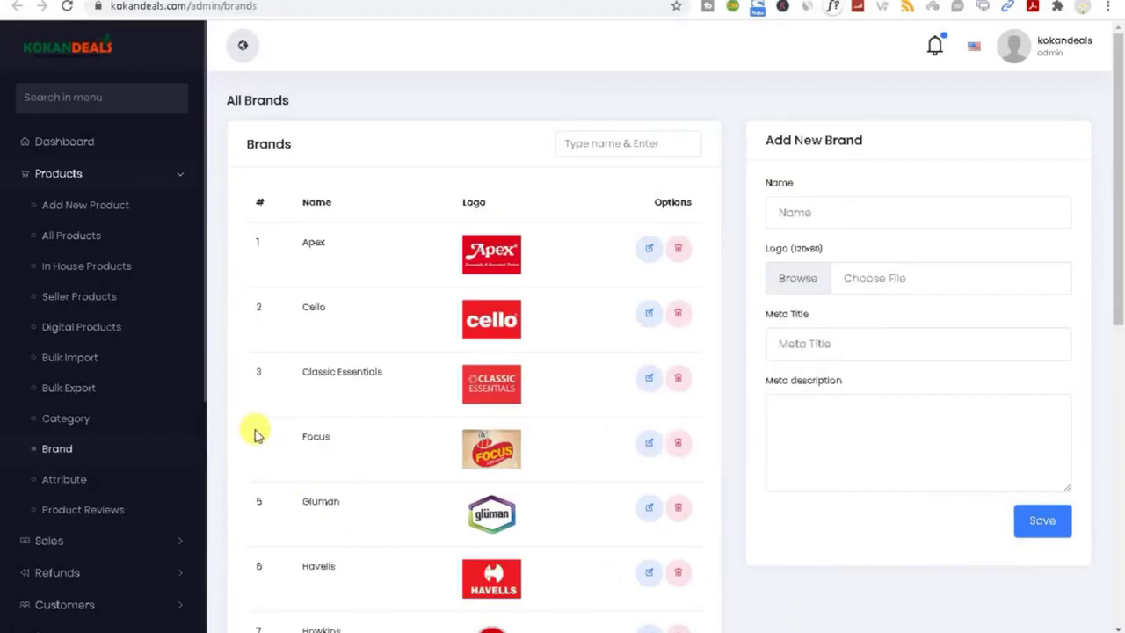
scroll(143, 535, down, 3)
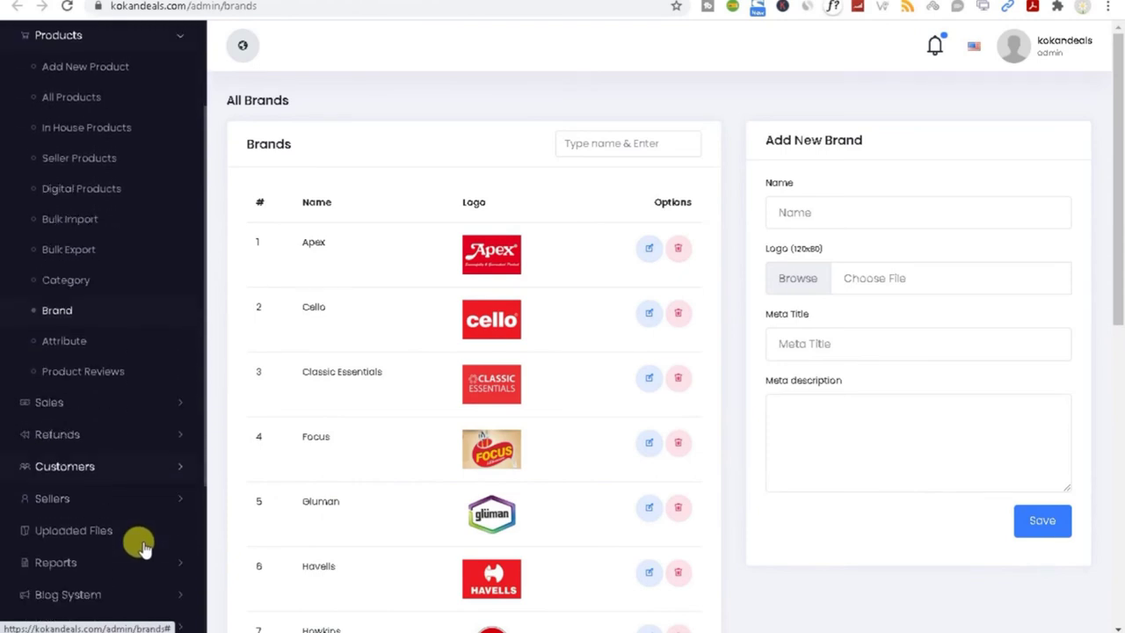
scroll(140, 542, down, 2)
drag(1123, 249, 1113, 369)
scroll(161, 551, down, 2)
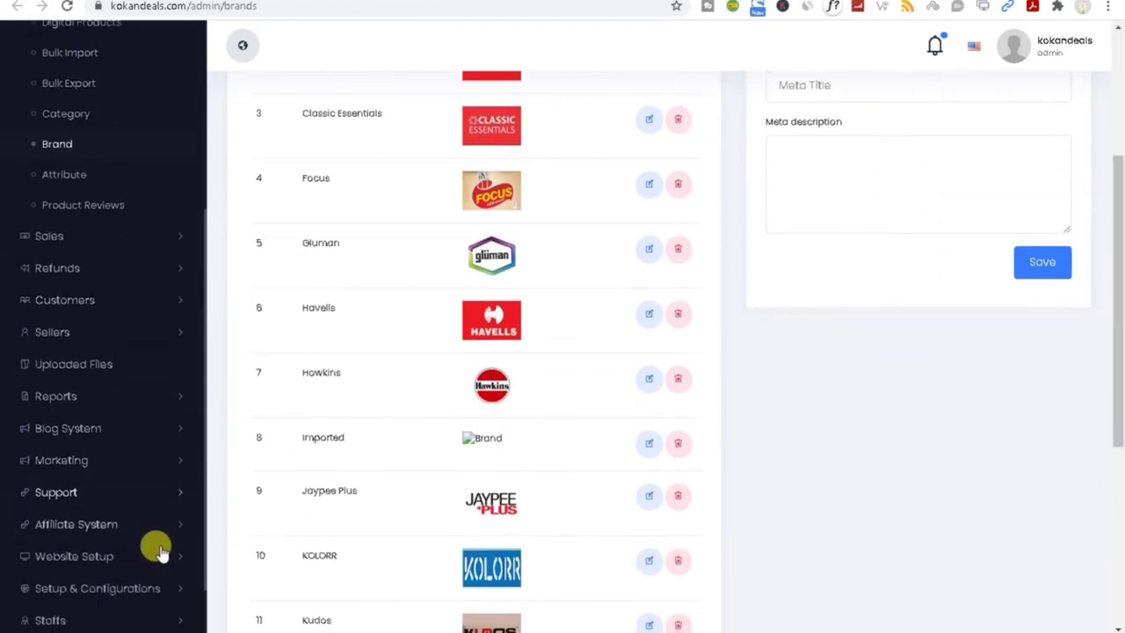
scroll(158, 551, down, 2)
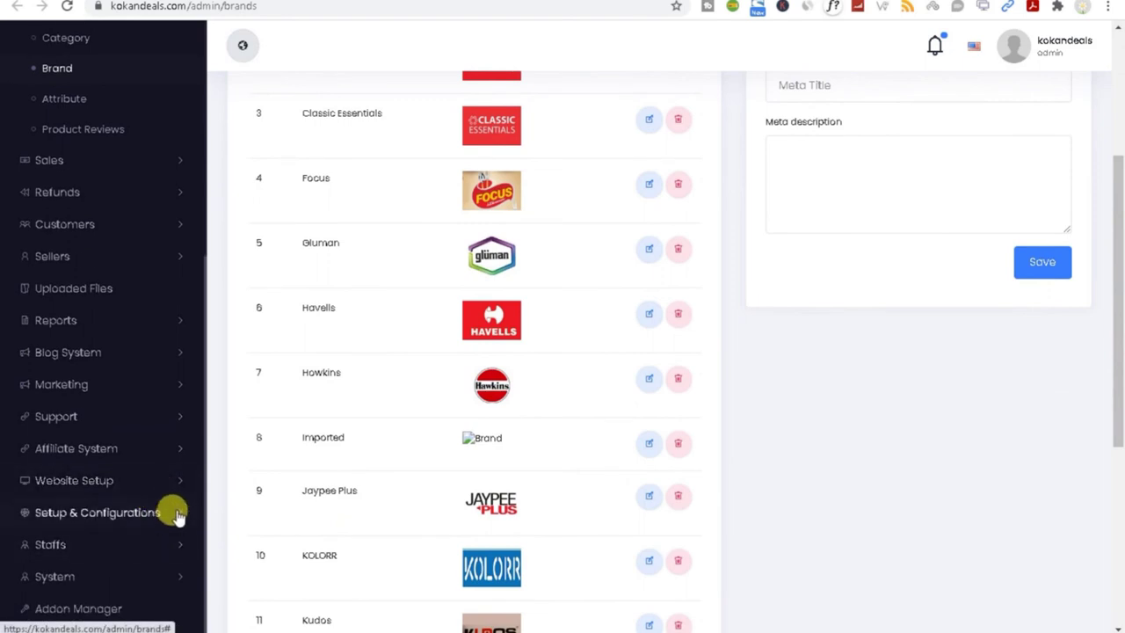
click(168, 512)
scroll(171, 512, down, 9)
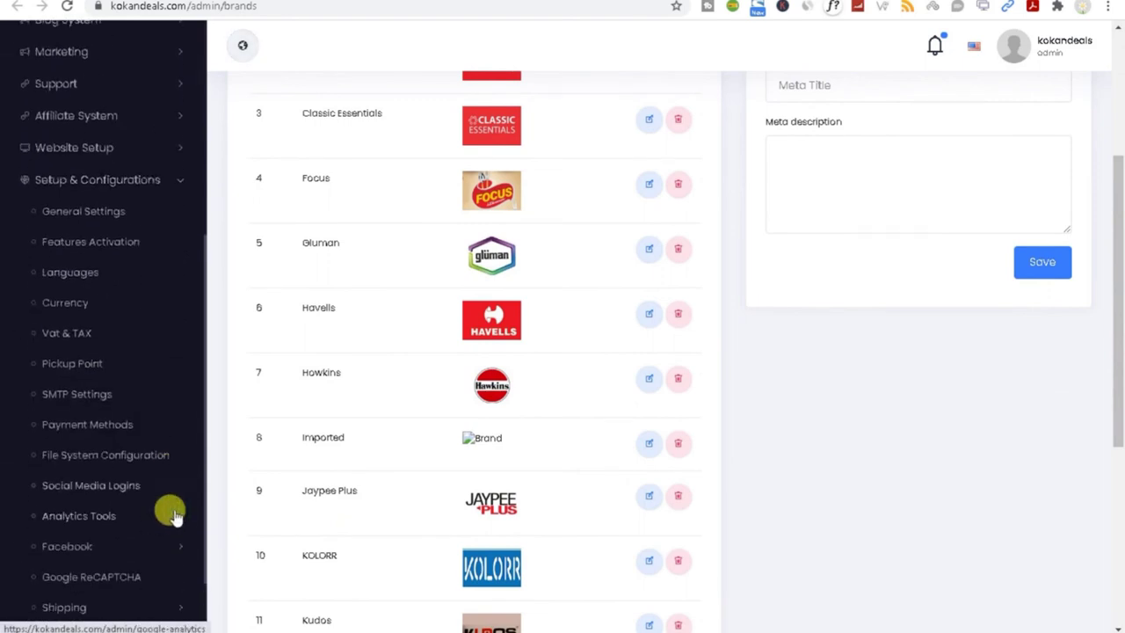
click(100, 246)
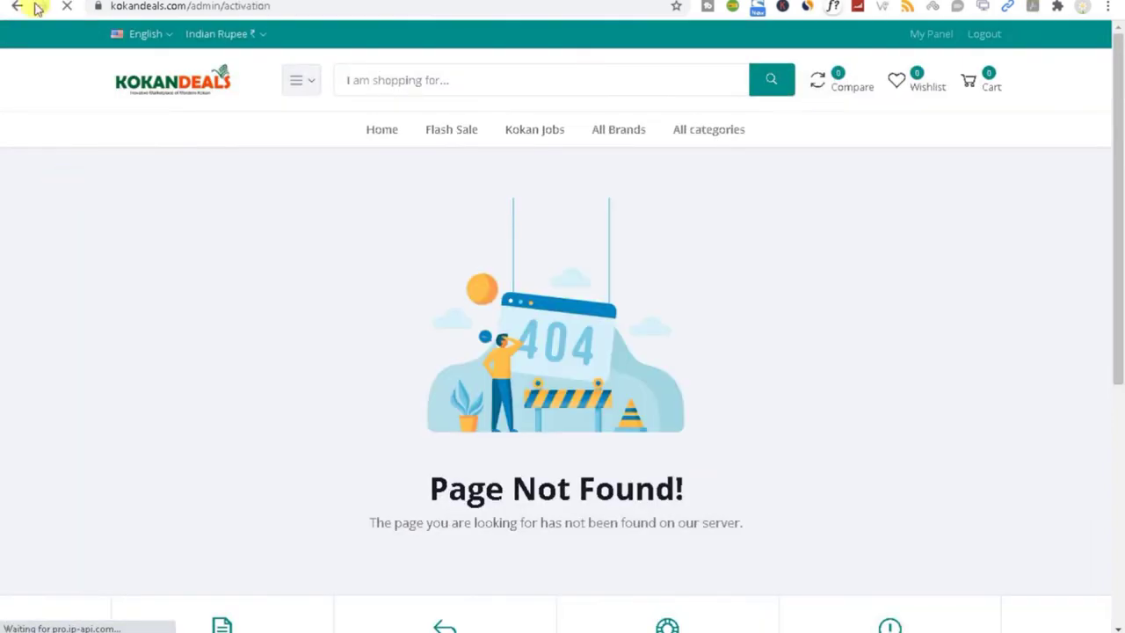
click(20, 8)
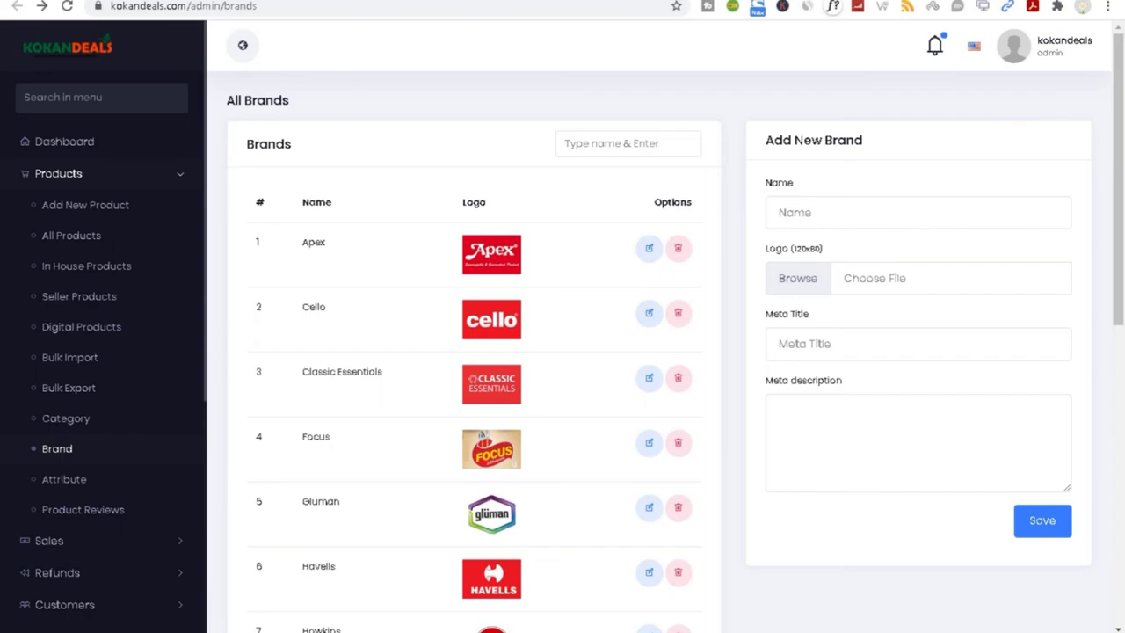
click(242, 44)
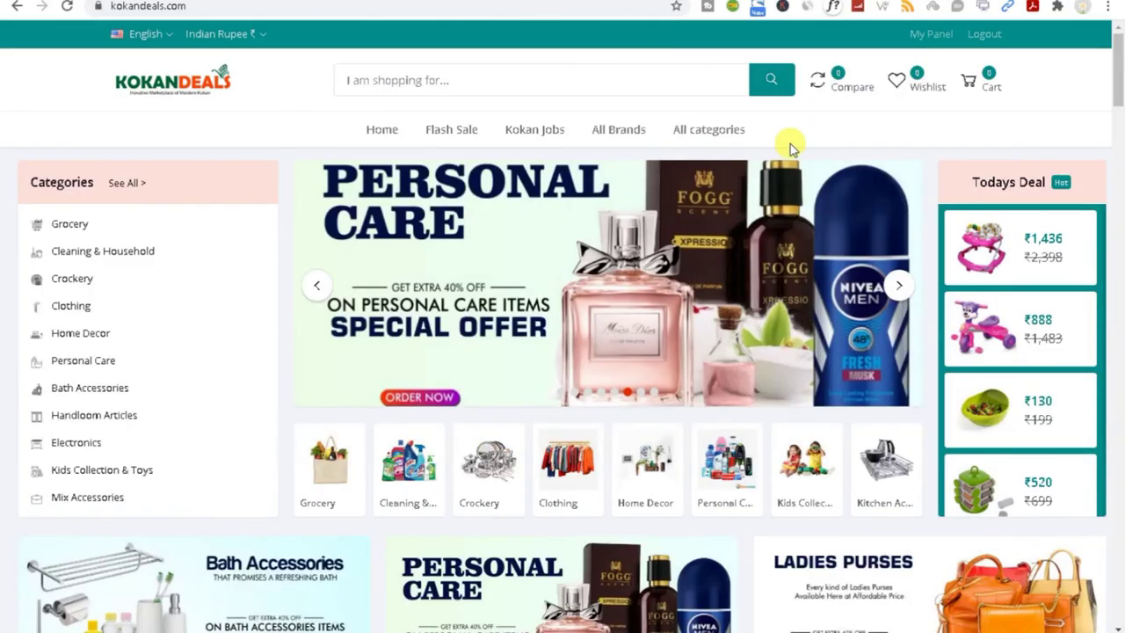
click(924, 40)
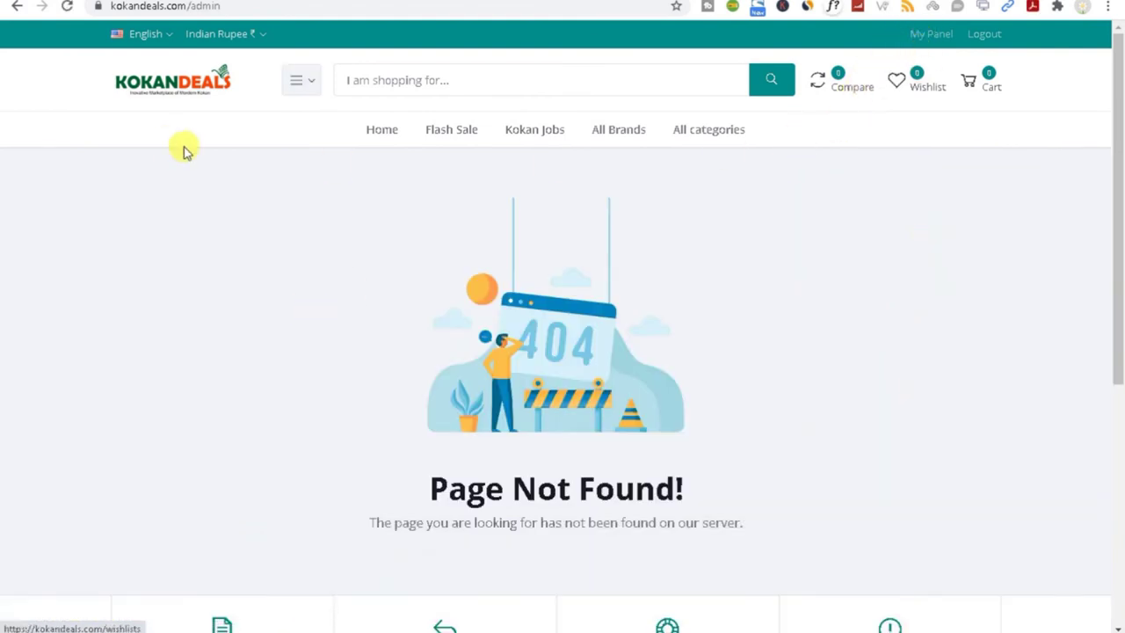
click(162, 98)
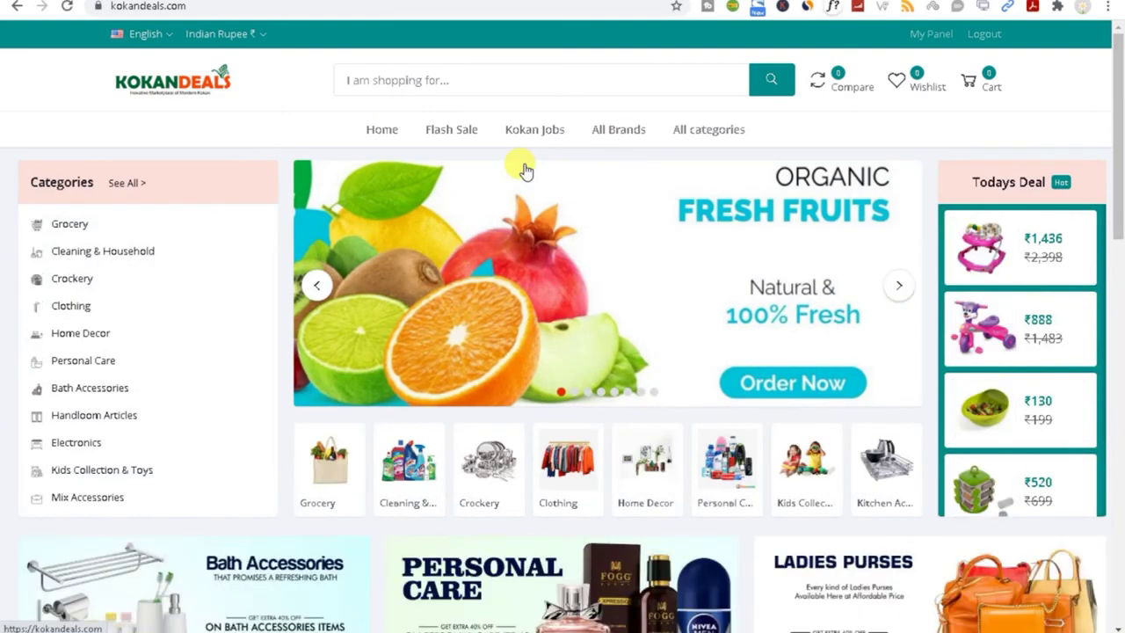
click(986, 35)
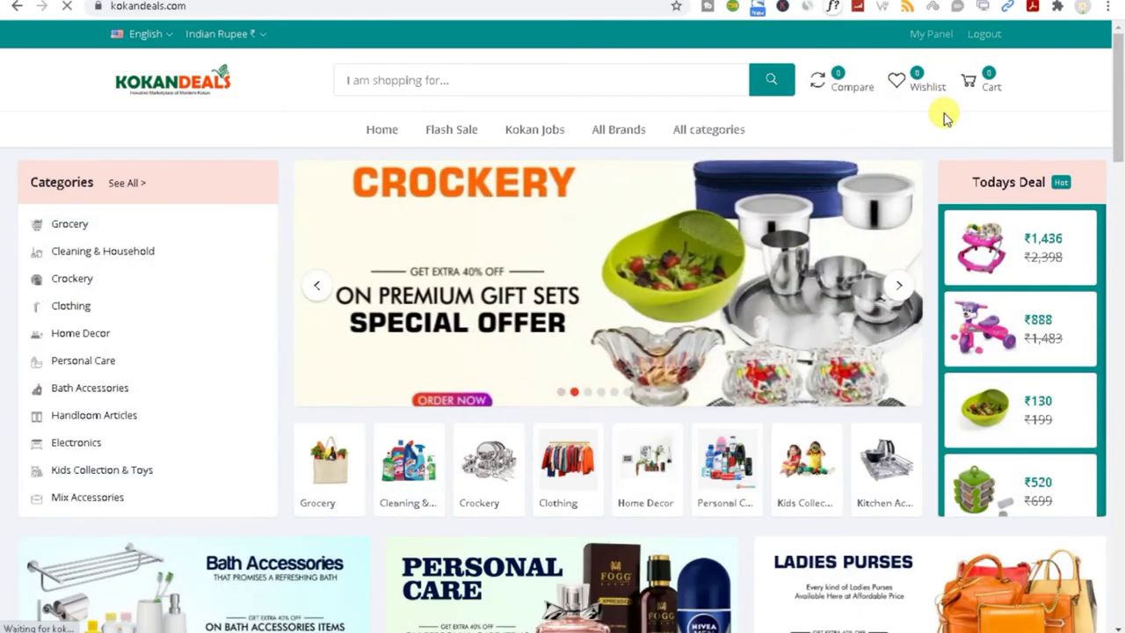
click(885, 591)
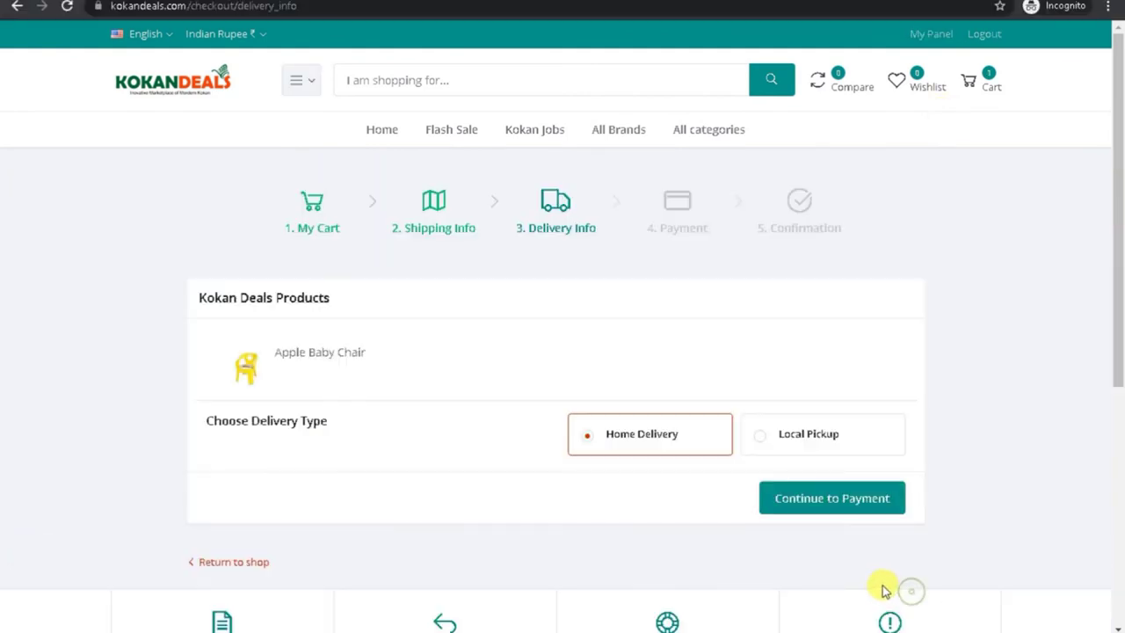
Step: Confirm Home Delivery and continue to Payment, which shows Razorpay, Cash on Delivery and ₹324 total
click(795, 452)
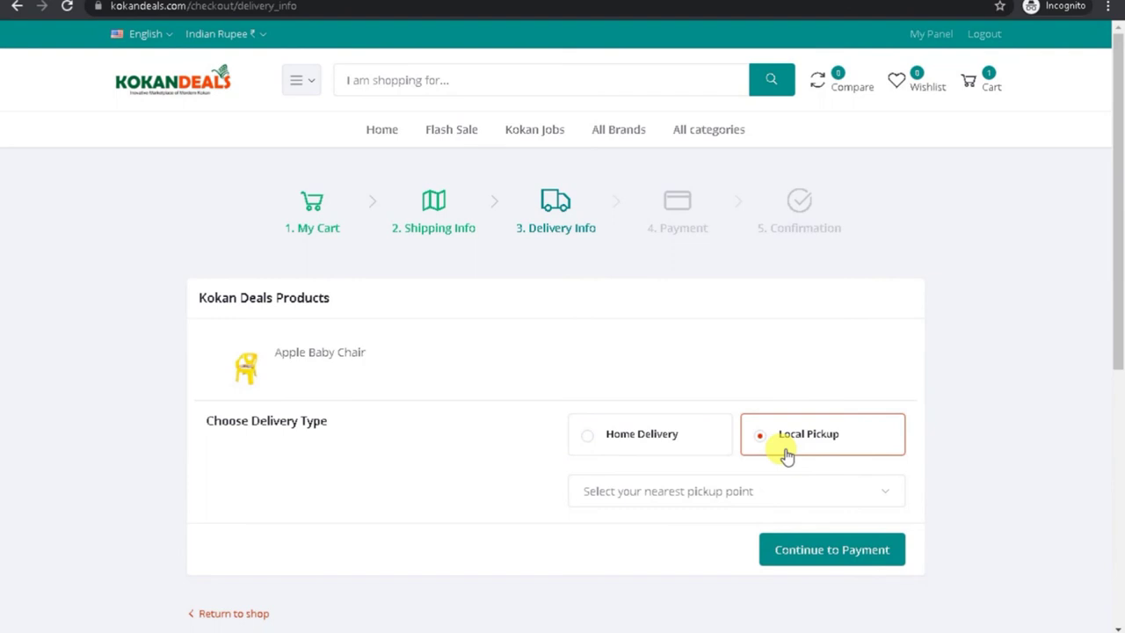
click(580, 438)
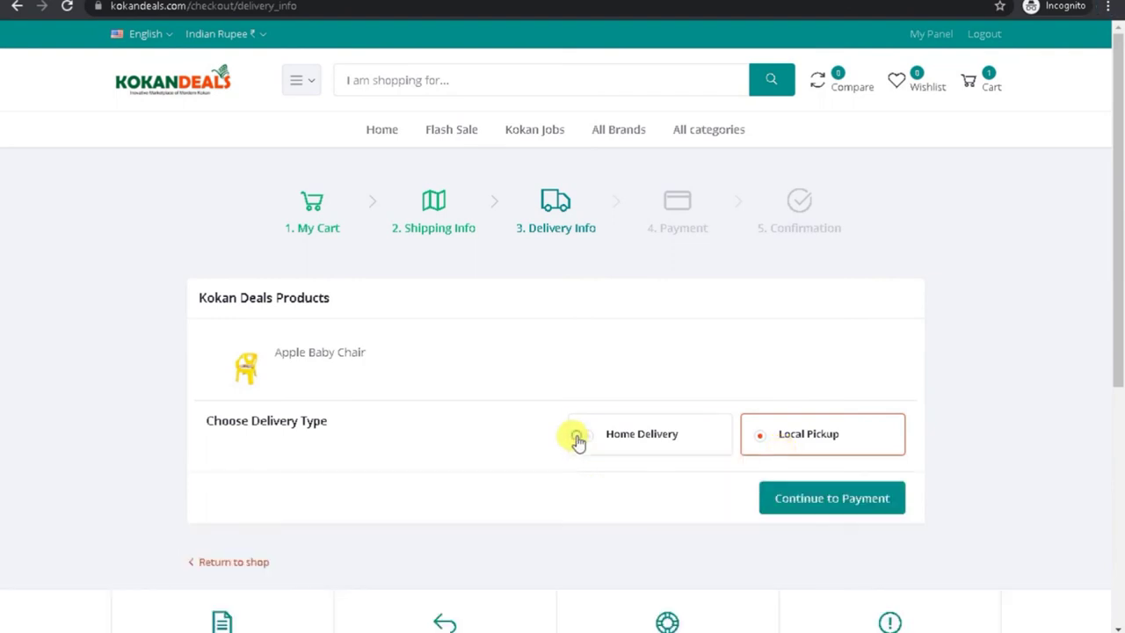
click(805, 500)
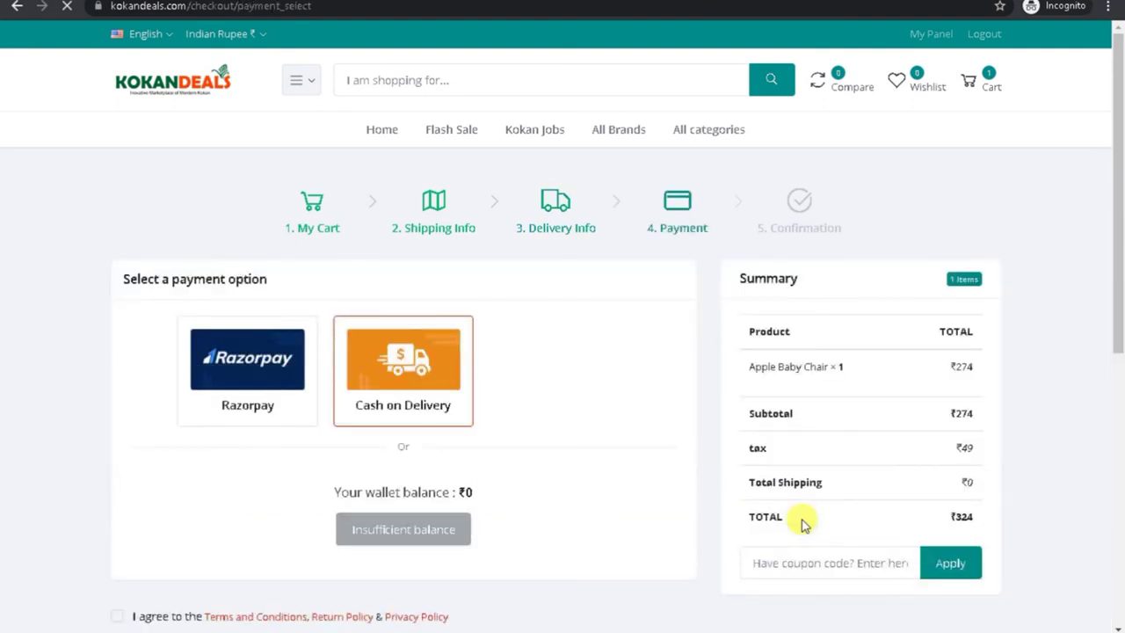
drag(1120, 229, 1106, 202)
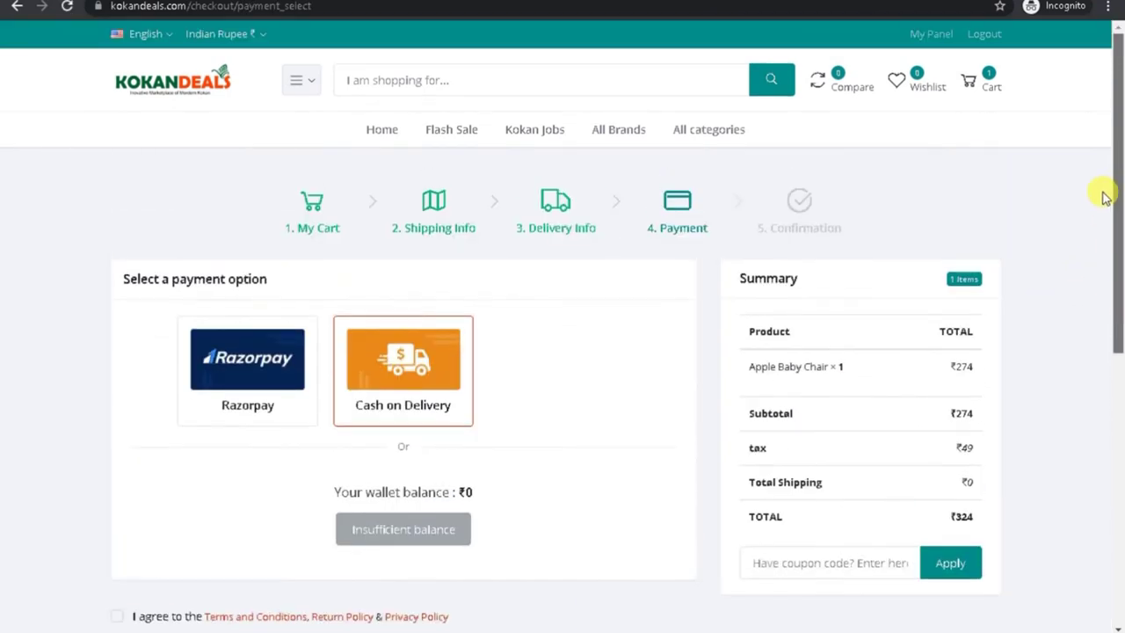
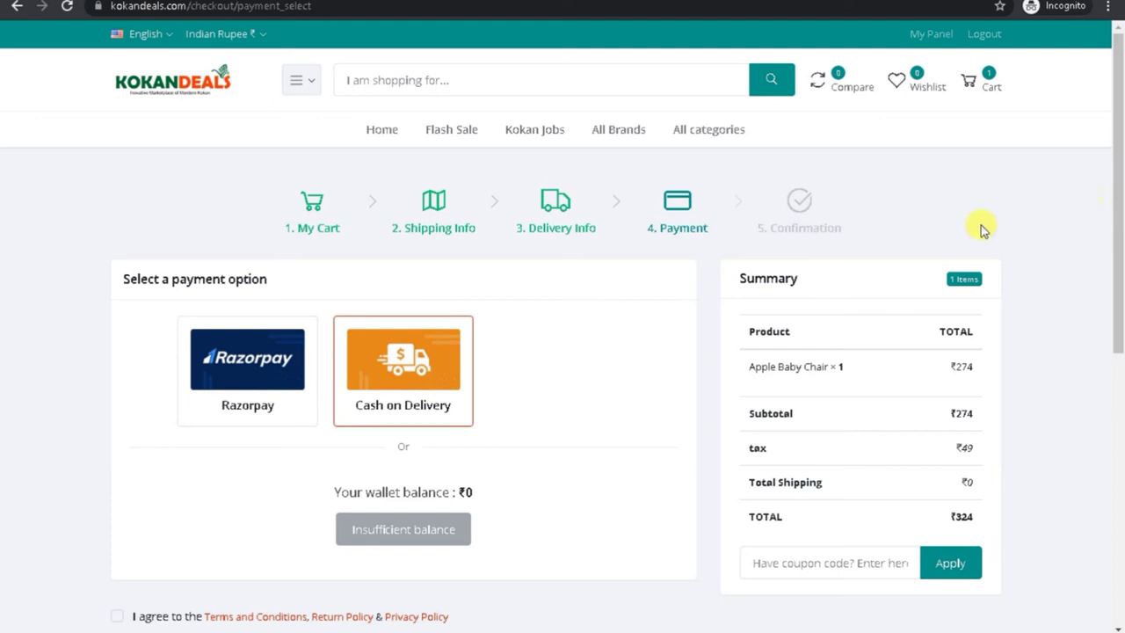
Step: Choose Cash on Delivery for the ₹324 Apple Baby Chair order and accept the Terms and Conditions
click(255, 407)
click(371, 409)
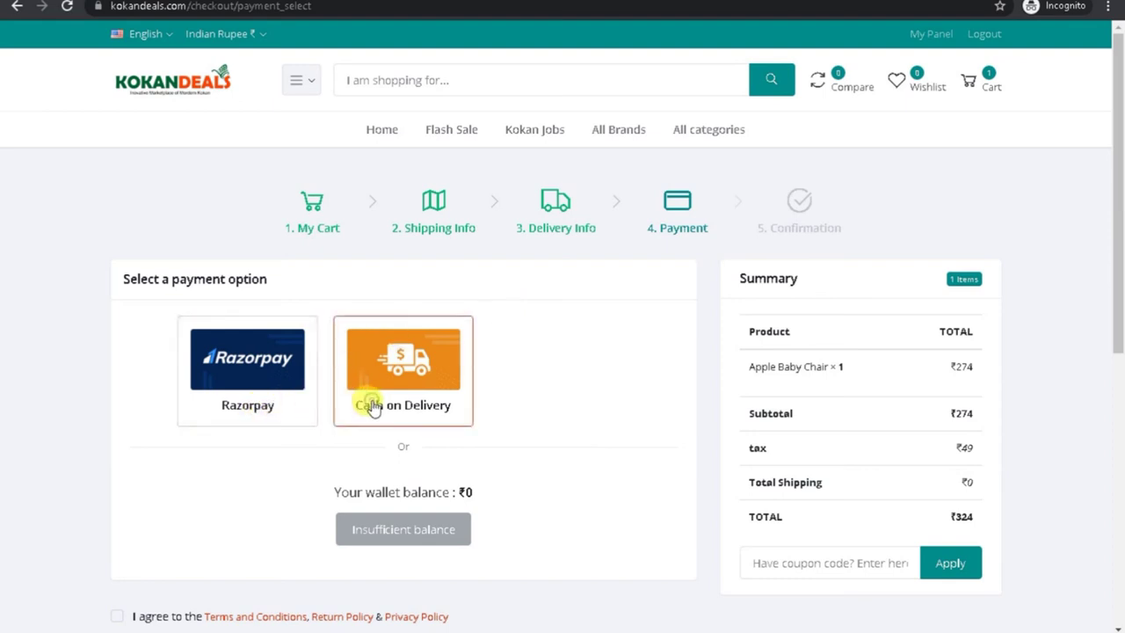
drag(1116, 291, 1117, 339)
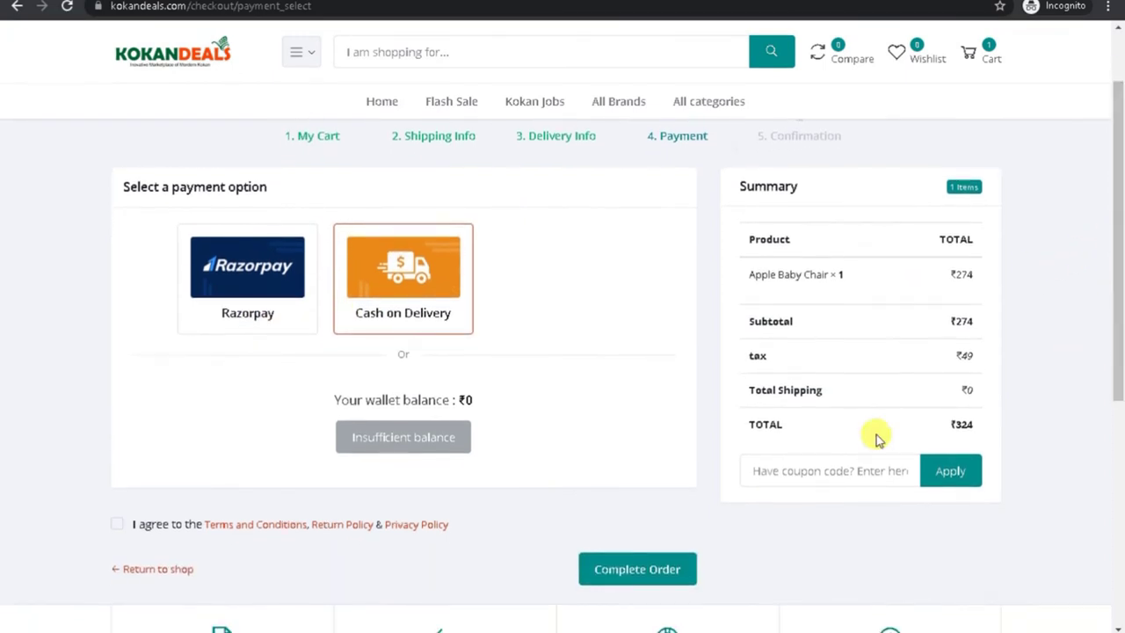
click(118, 525)
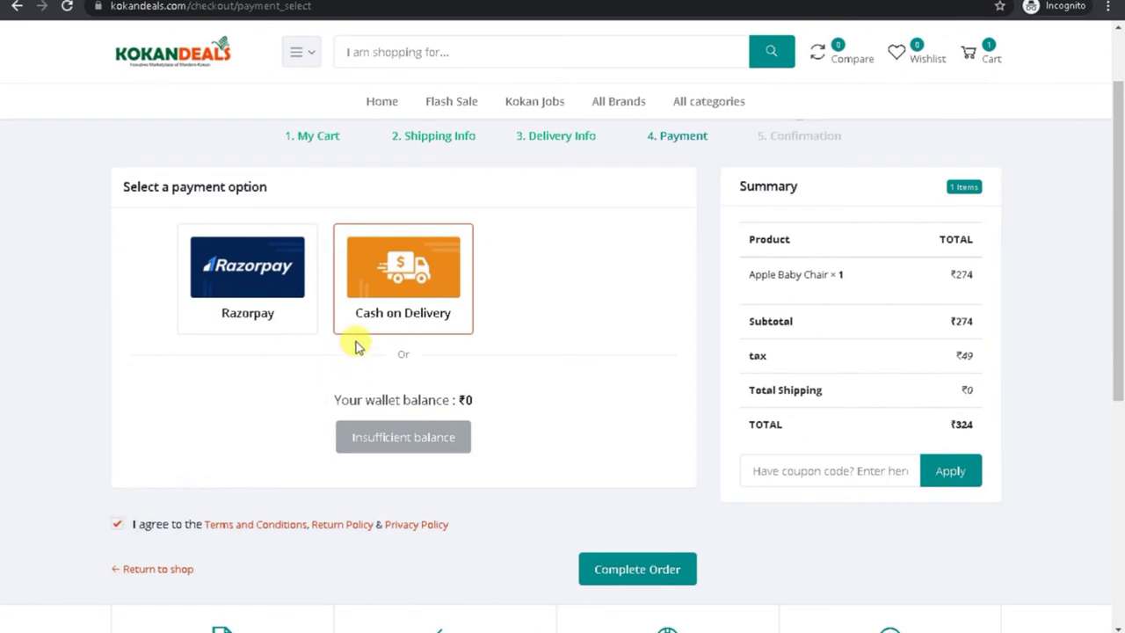
drag(325, 397, 474, 404)
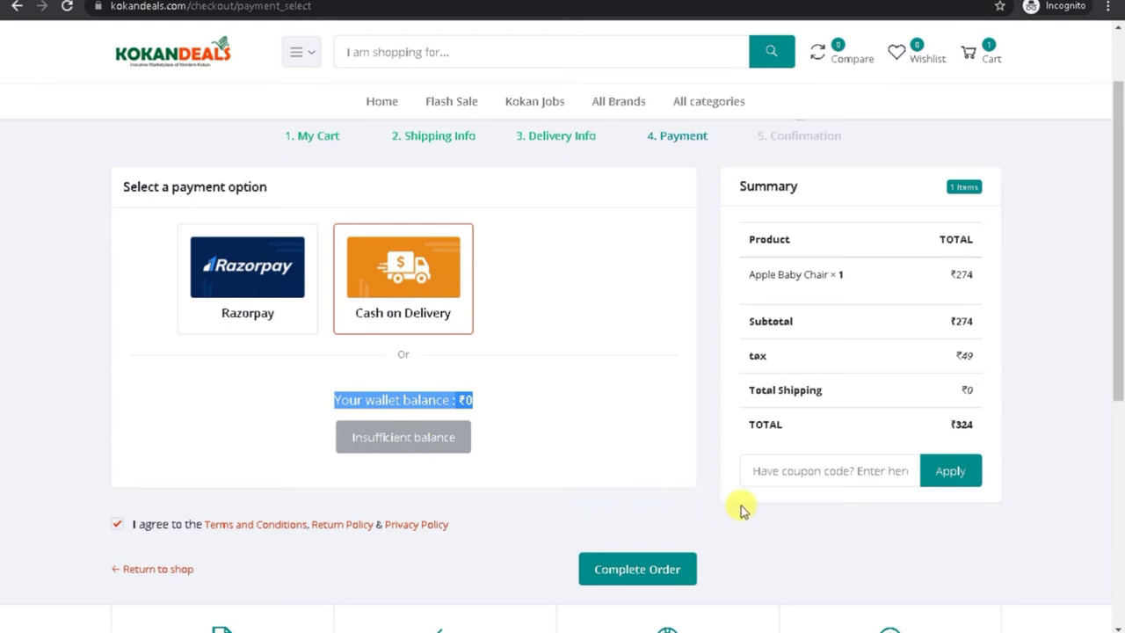
click(789, 472)
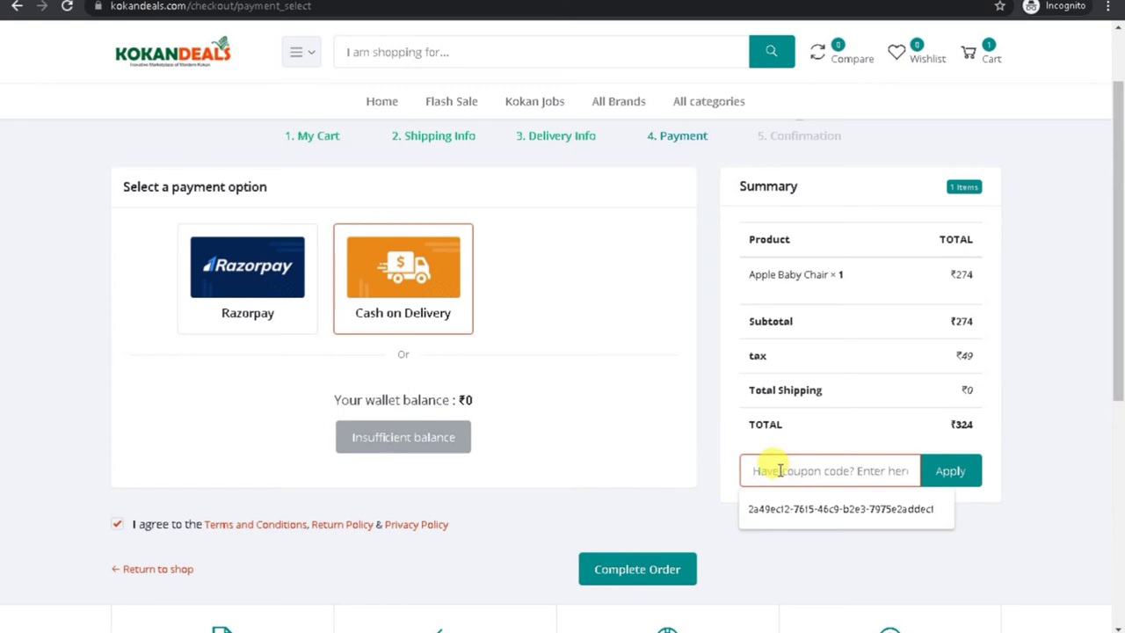
Step: Place the order and review the Order Summary's Flat shipping rate, Cash on delivery and address details
click(622, 573)
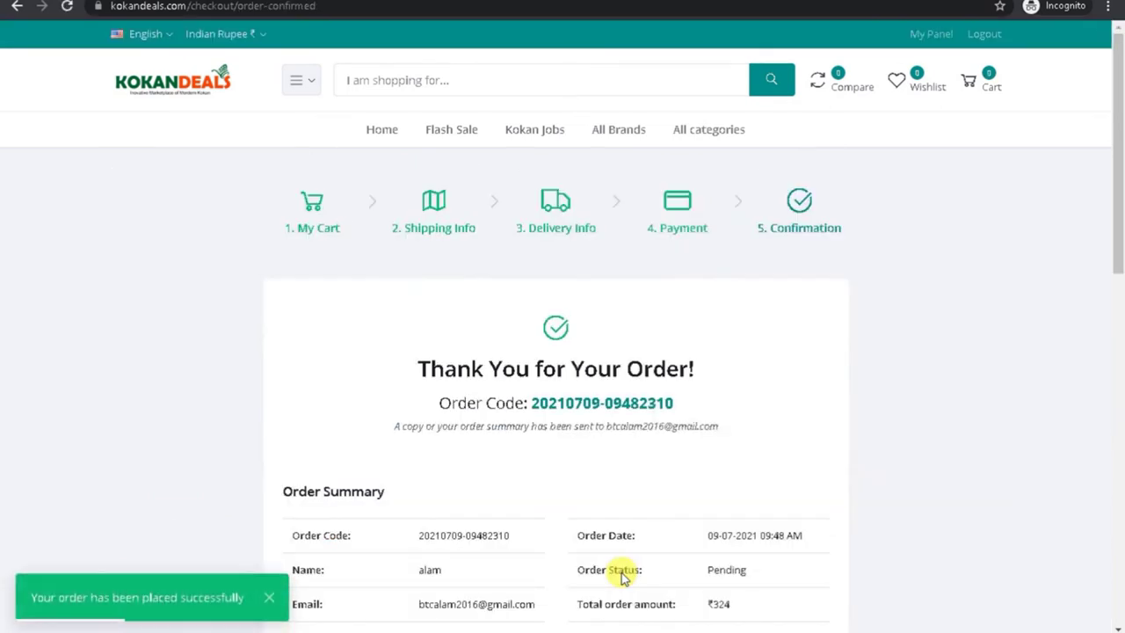
scroll(1113, 277, down, 2)
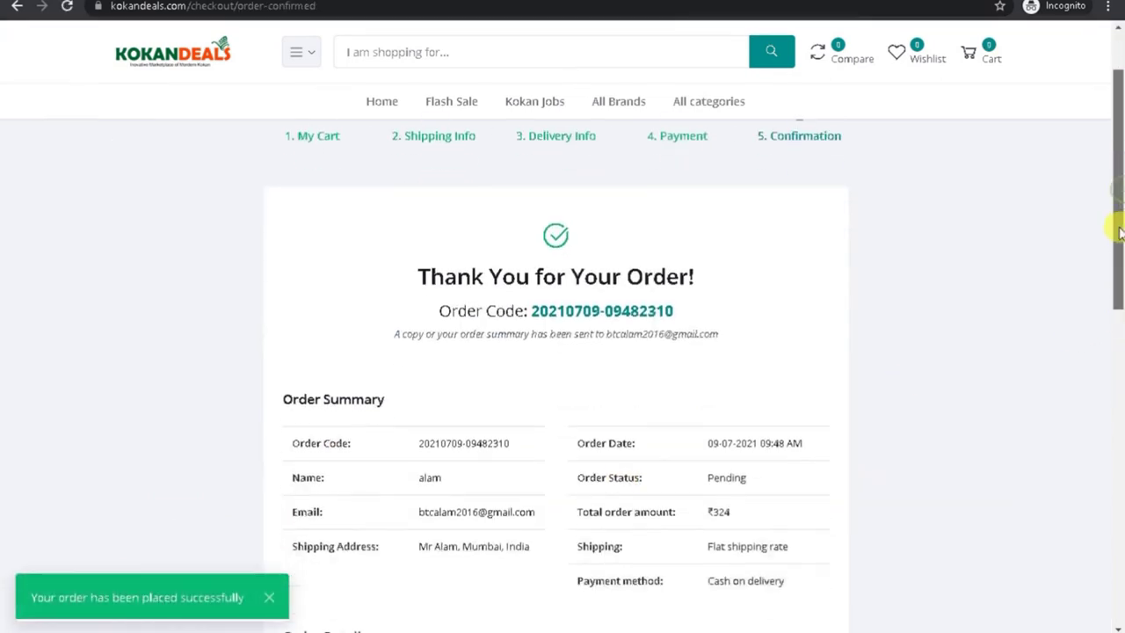
drag(1113, 277, 1099, 304)
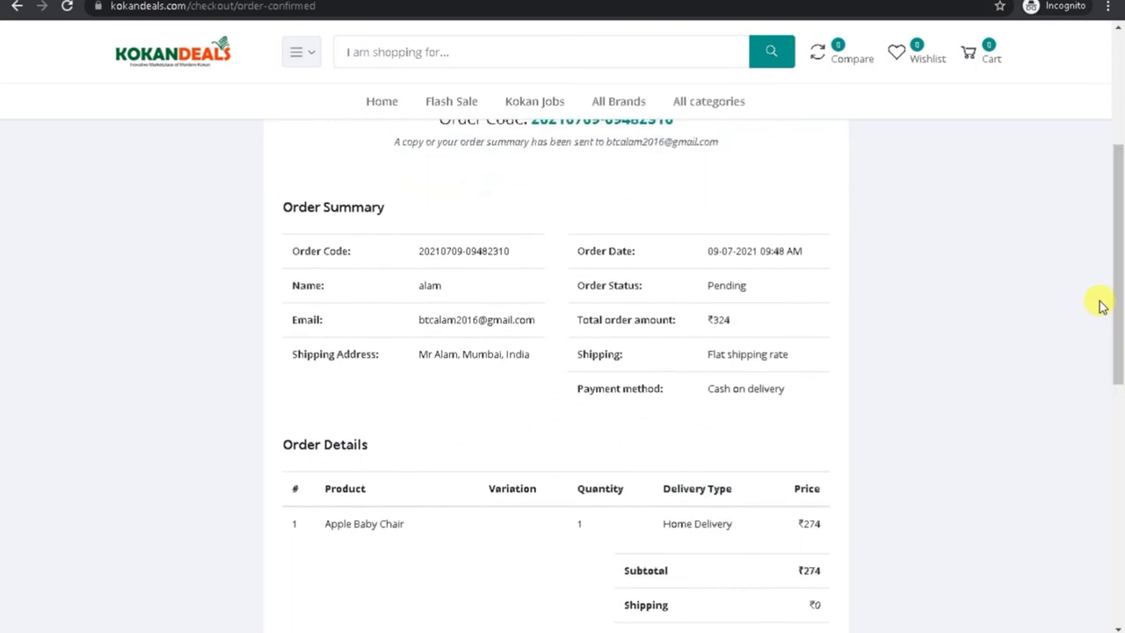
drag(698, 356, 819, 357)
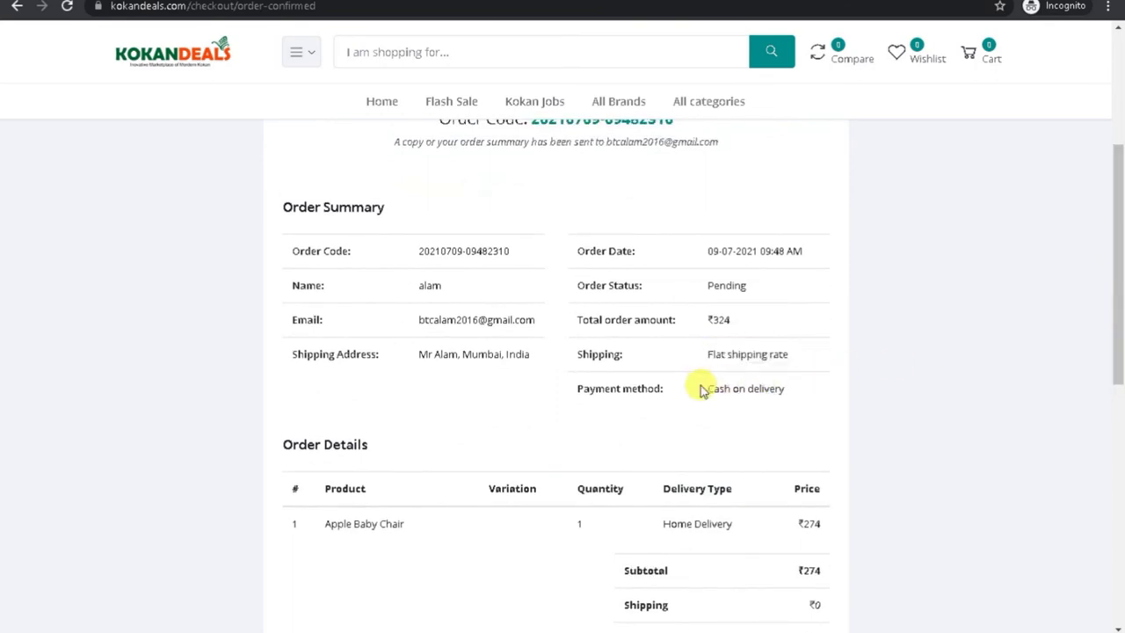
drag(703, 388, 819, 396)
drag(419, 356, 586, 369)
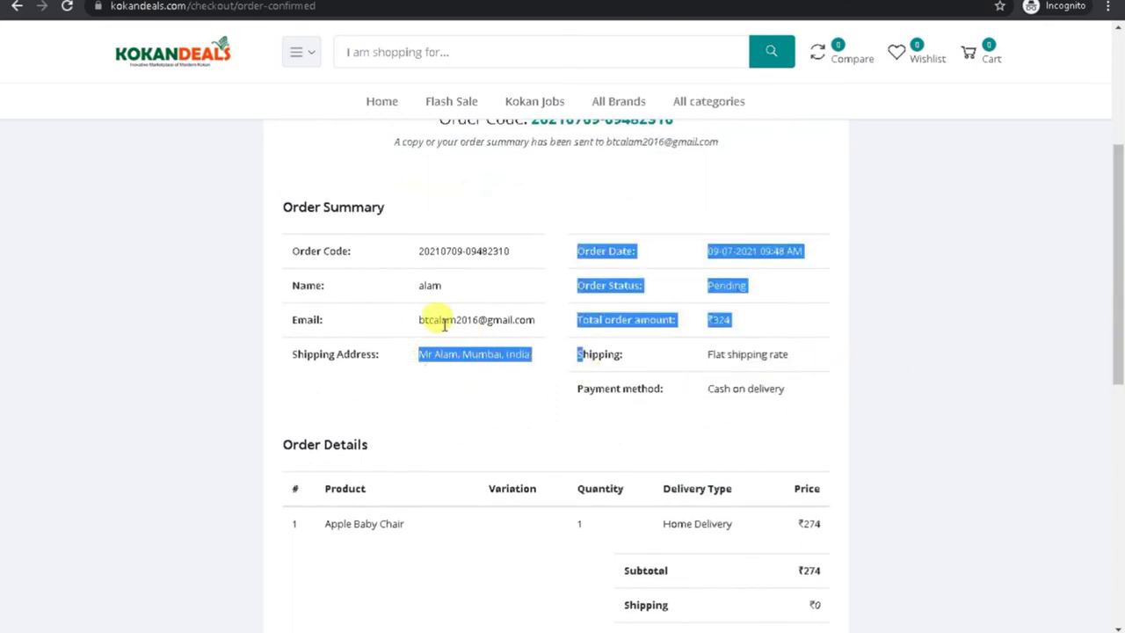
double_click(444, 321)
click(446, 321)
double_click(463, 353)
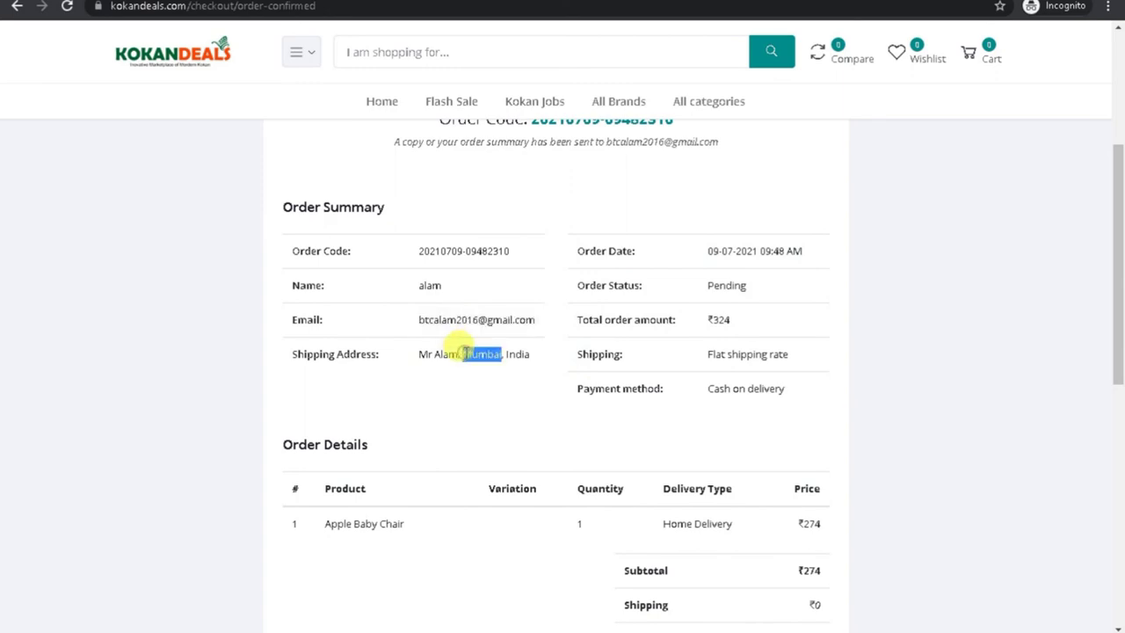
scroll(466, 352, down, 1)
click(1117, 422)
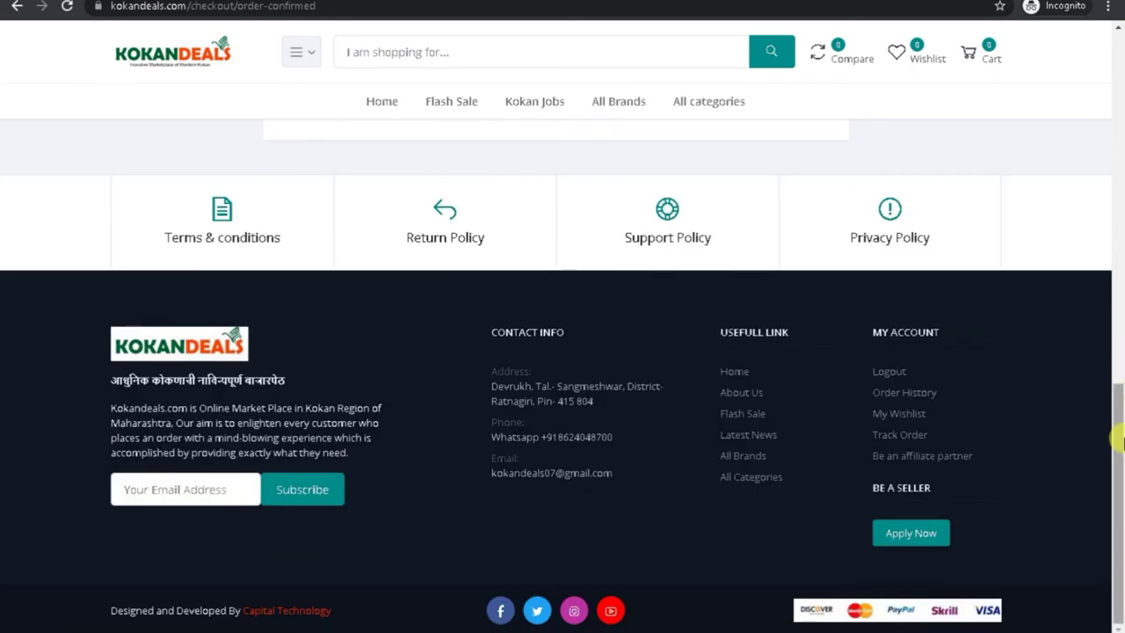
click(1122, 253)
scroll(1122, 252, up, 3)
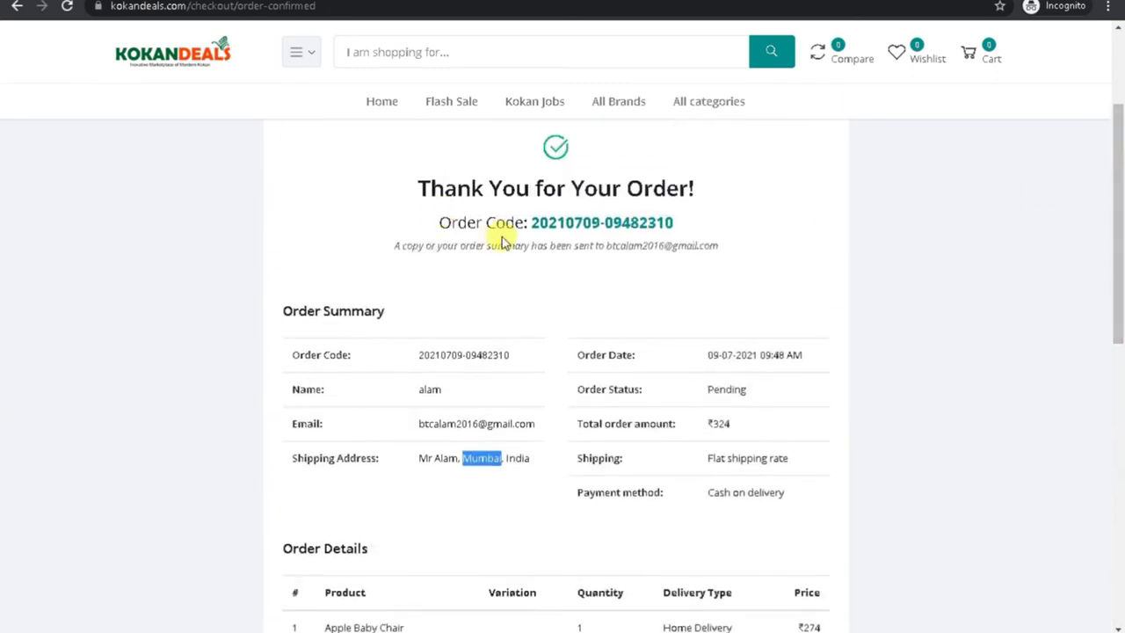
Step: Copy the new order code from the confirmation page
click(531, 222)
drag(560, 215, 693, 223)
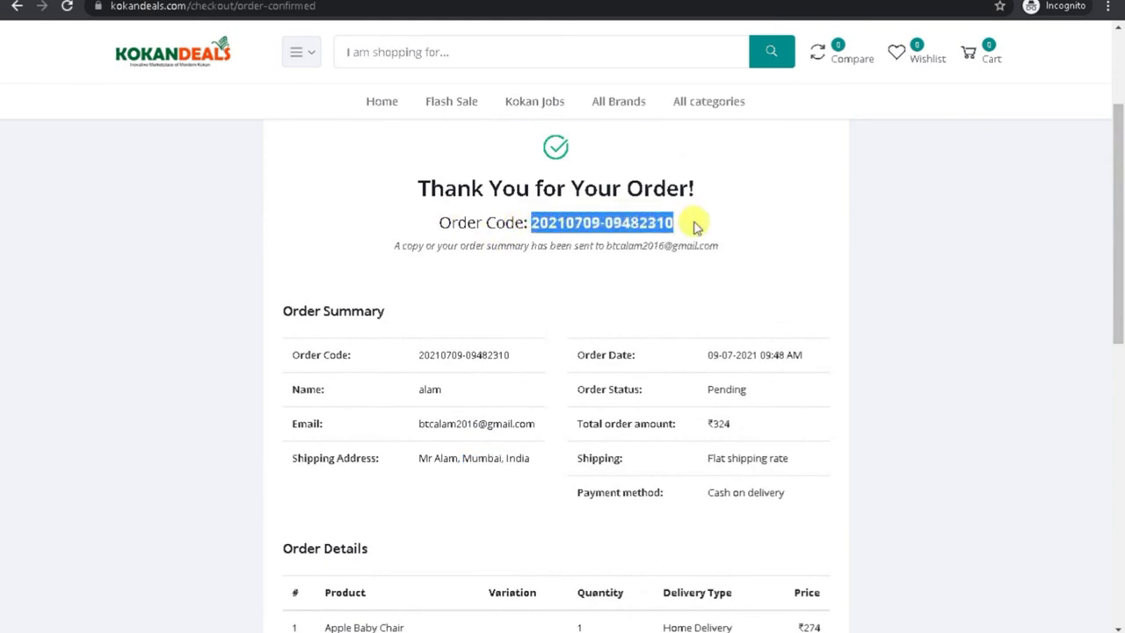
right_click(604, 219)
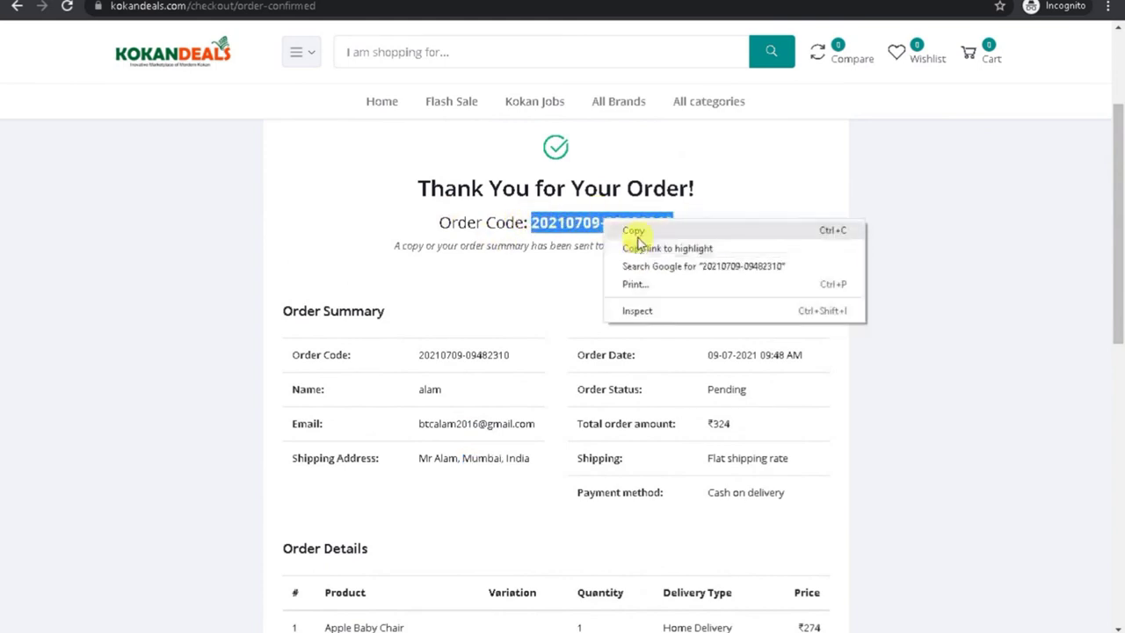
click(635, 231)
drag(1117, 326, 1114, 552)
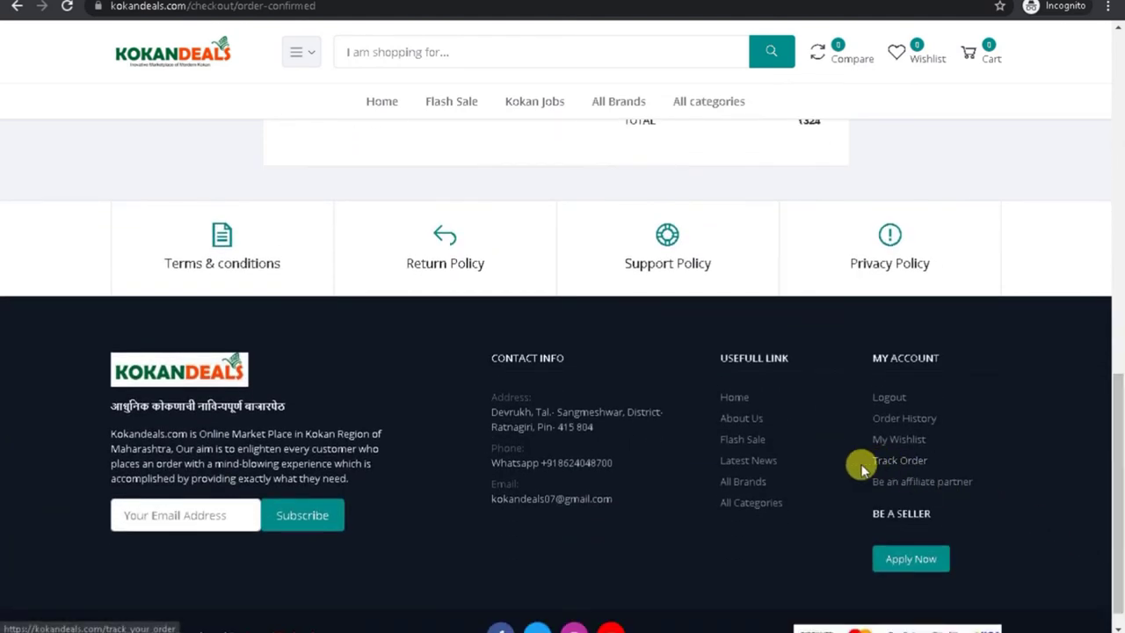
Step: Open the account's Orders page, check the empty Received Refund Request list, and return to Orders
right_click(895, 468)
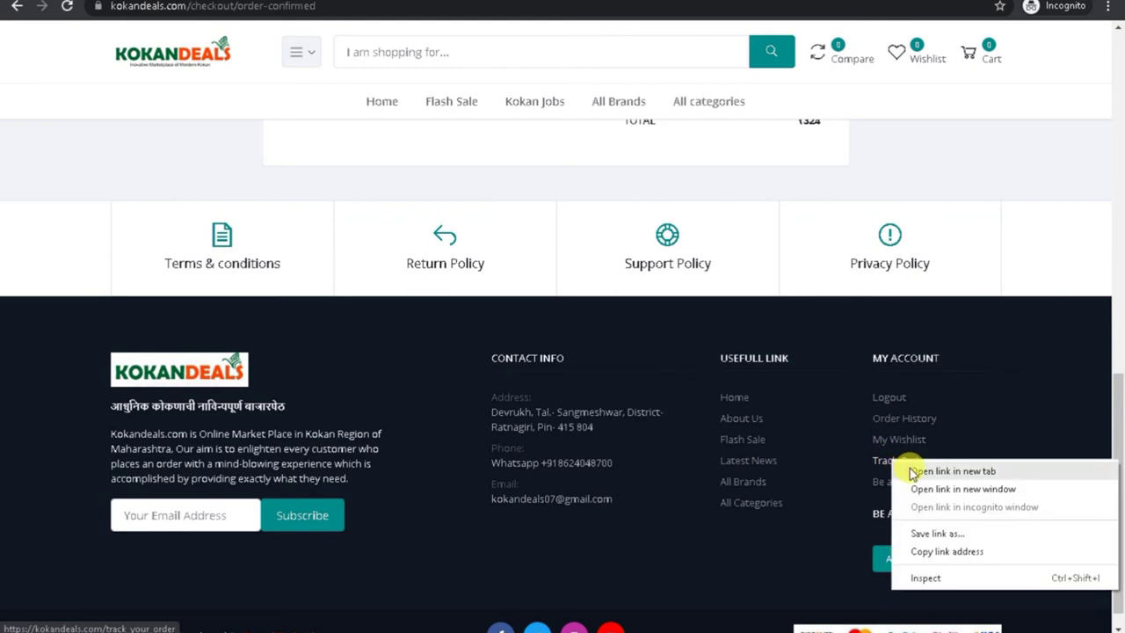
key(Escape)
click(911, 469)
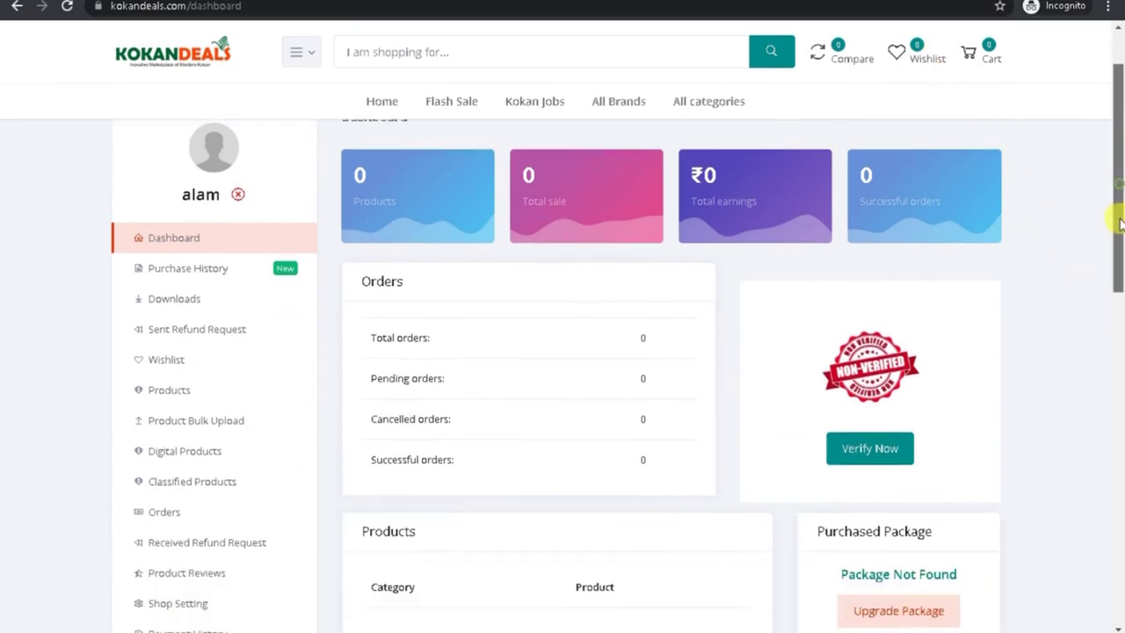
scroll(1116, 220, down, 2)
drag(1120, 231, 1117, 281)
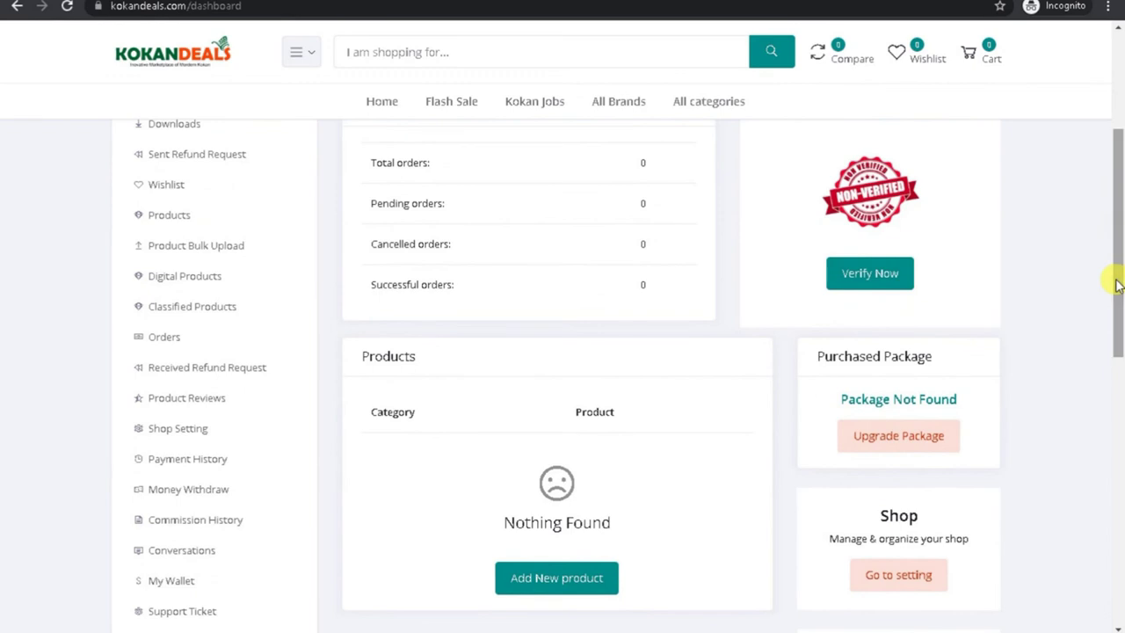
click(176, 345)
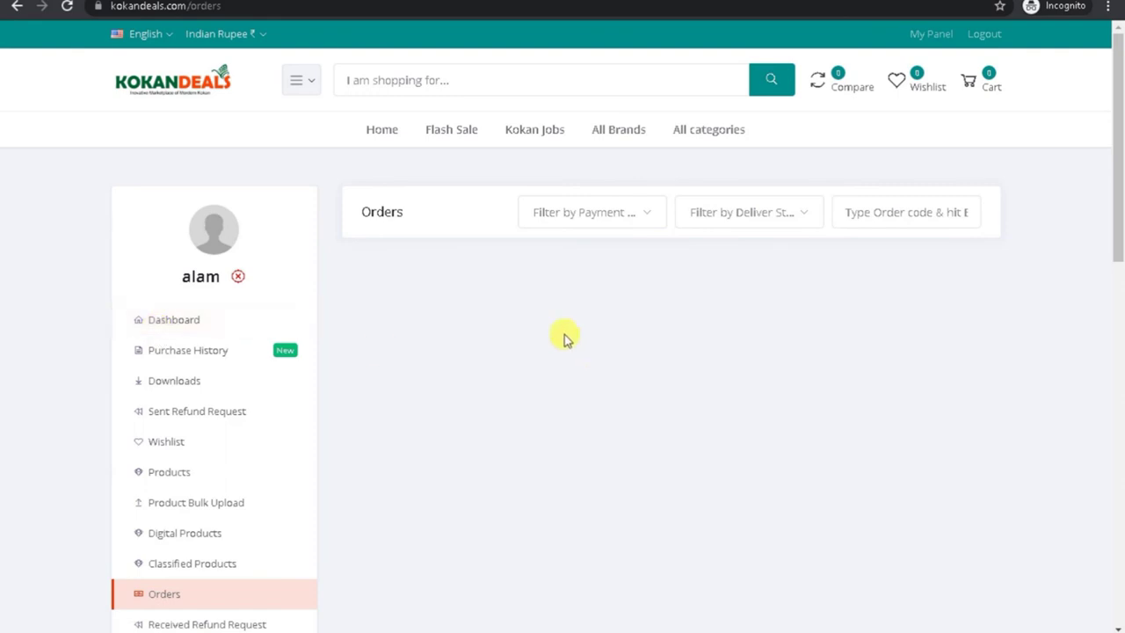
scroll(483, 289, down, 3)
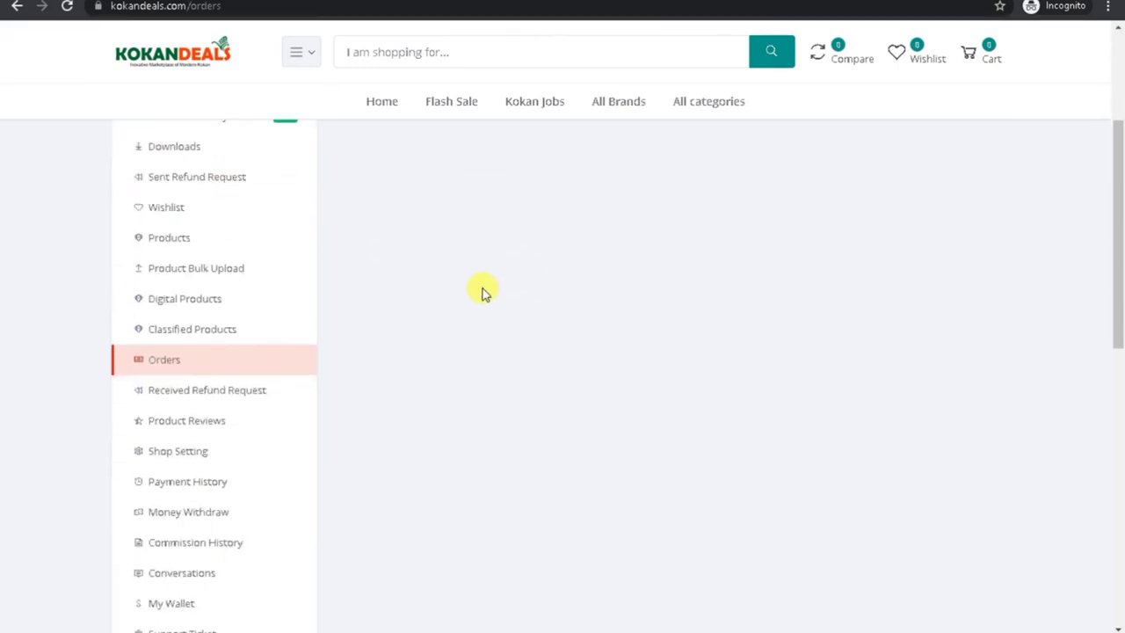
click(207, 398)
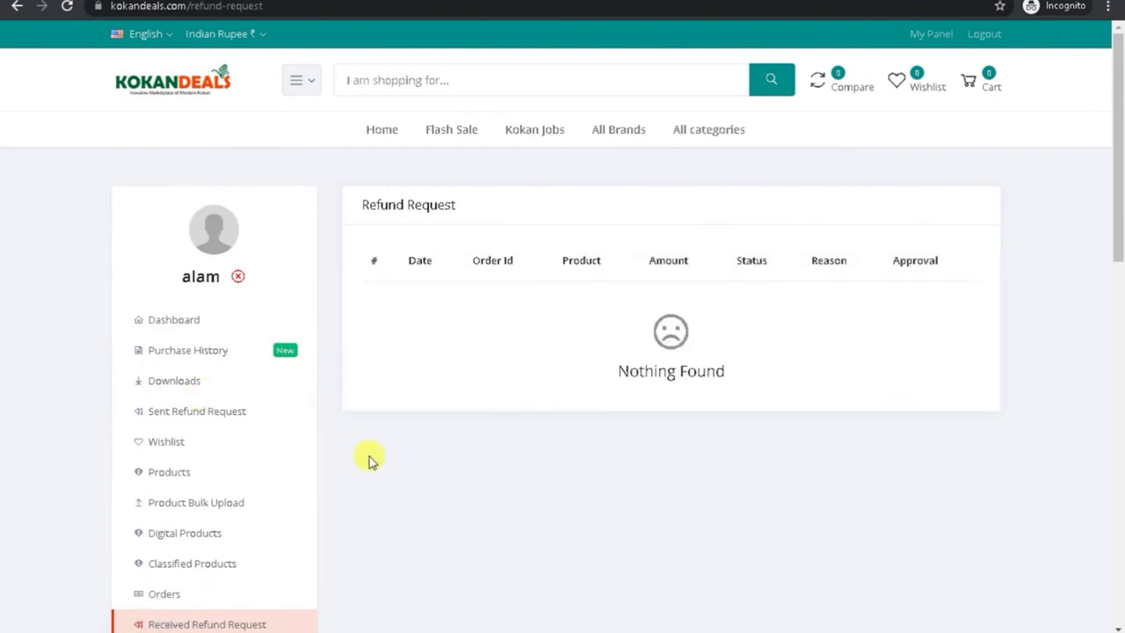
click(180, 594)
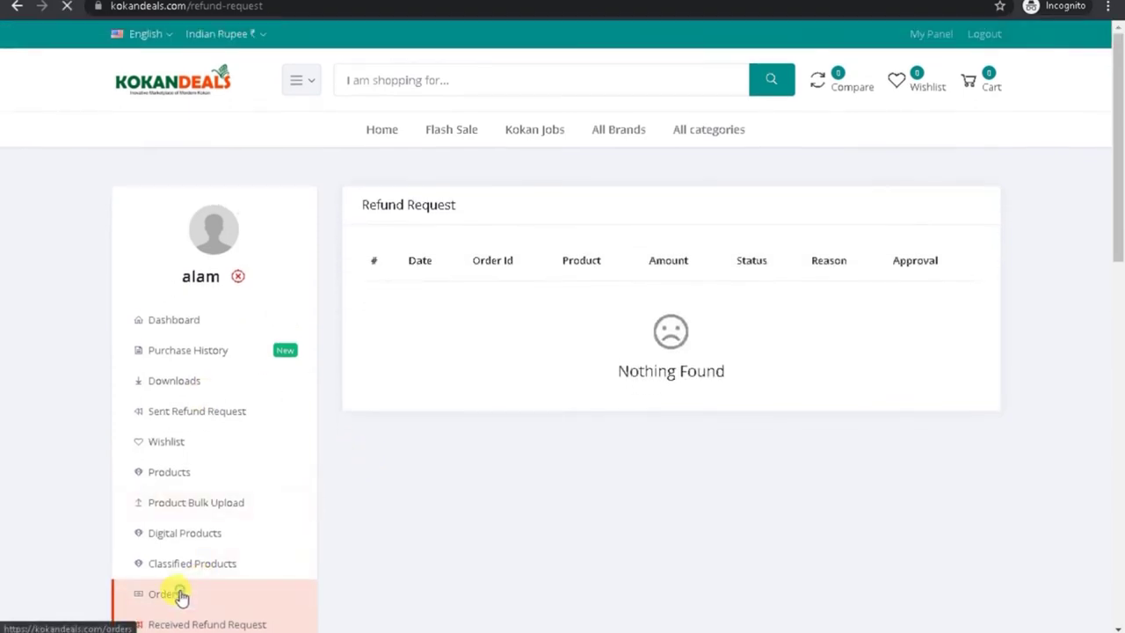
drag(1114, 268, 1090, 544)
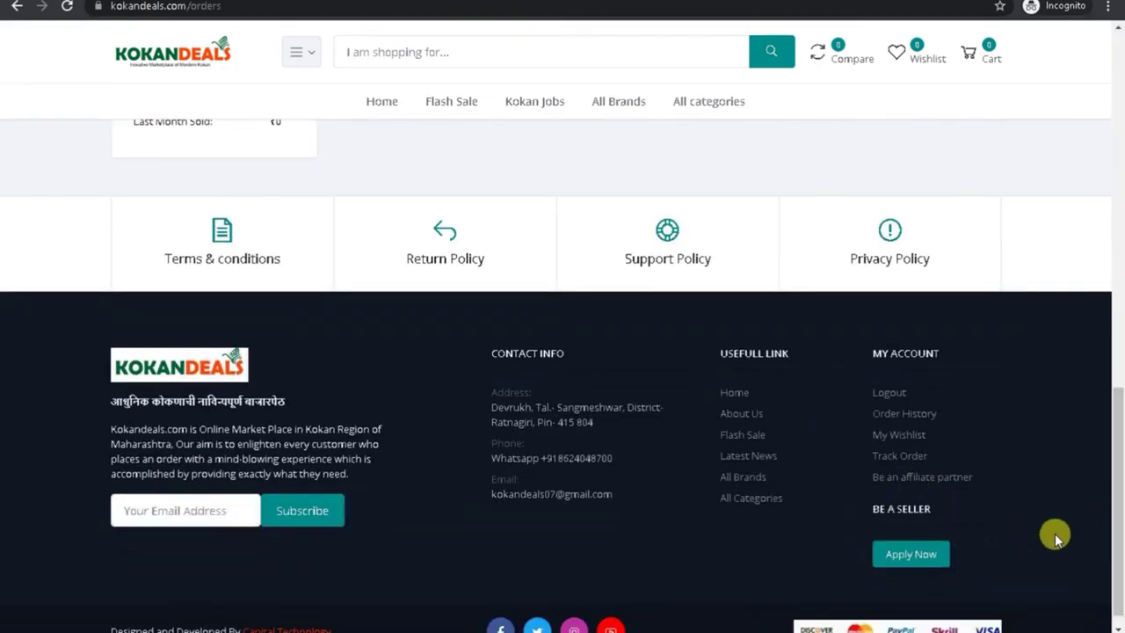
click(912, 457)
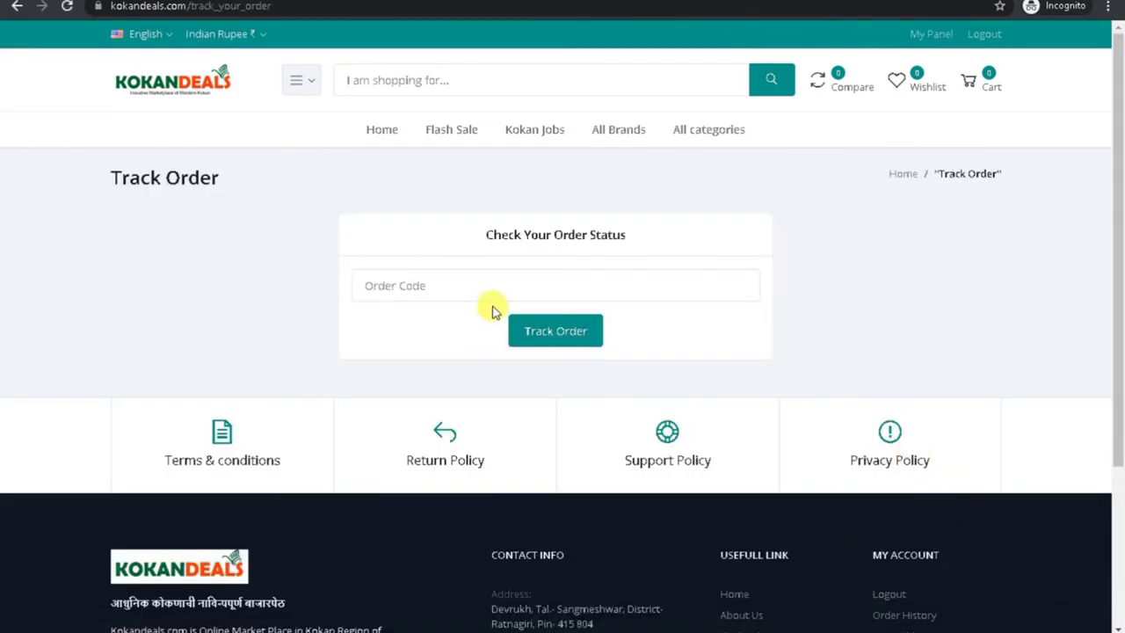
click(442, 285)
right_click(442, 287)
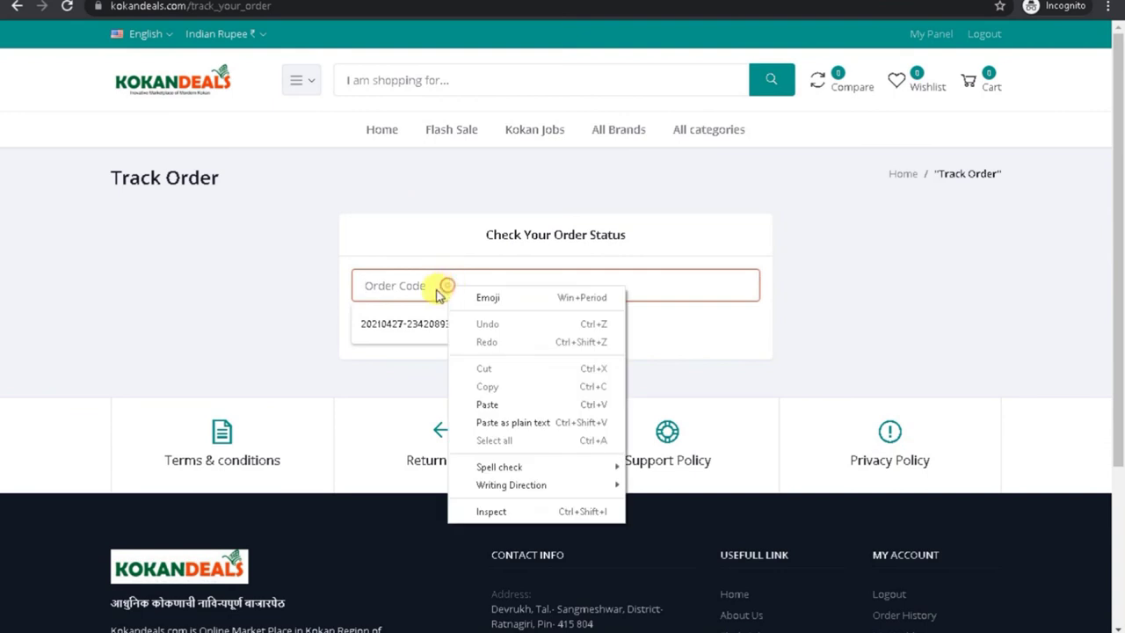
click(487, 401)
click(545, 341)
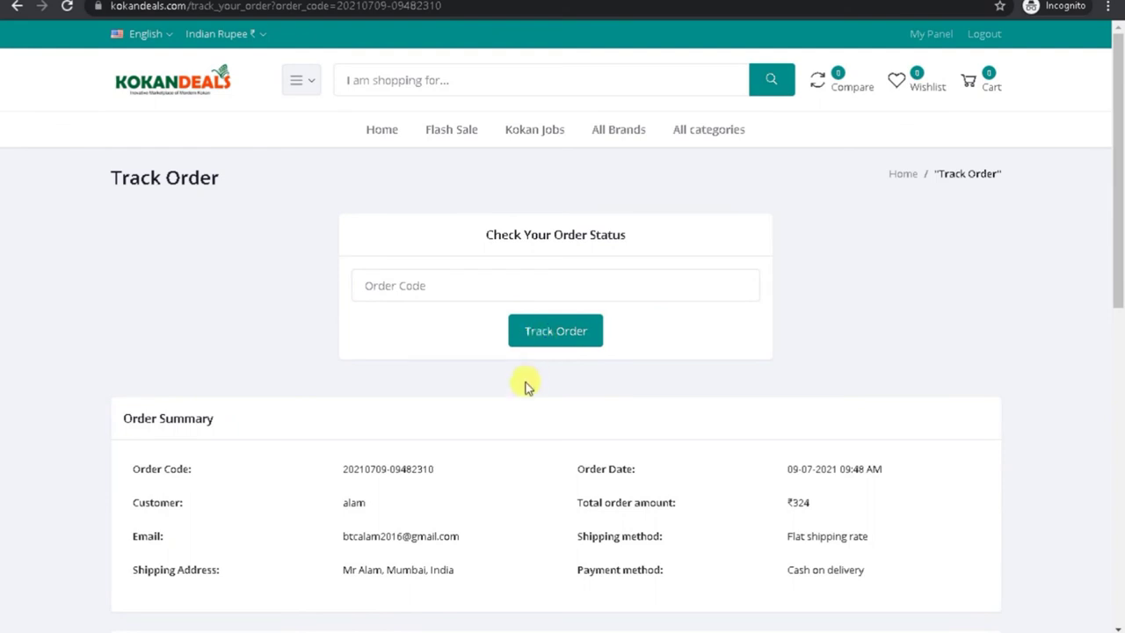
scroll(524, 391, down, 2)
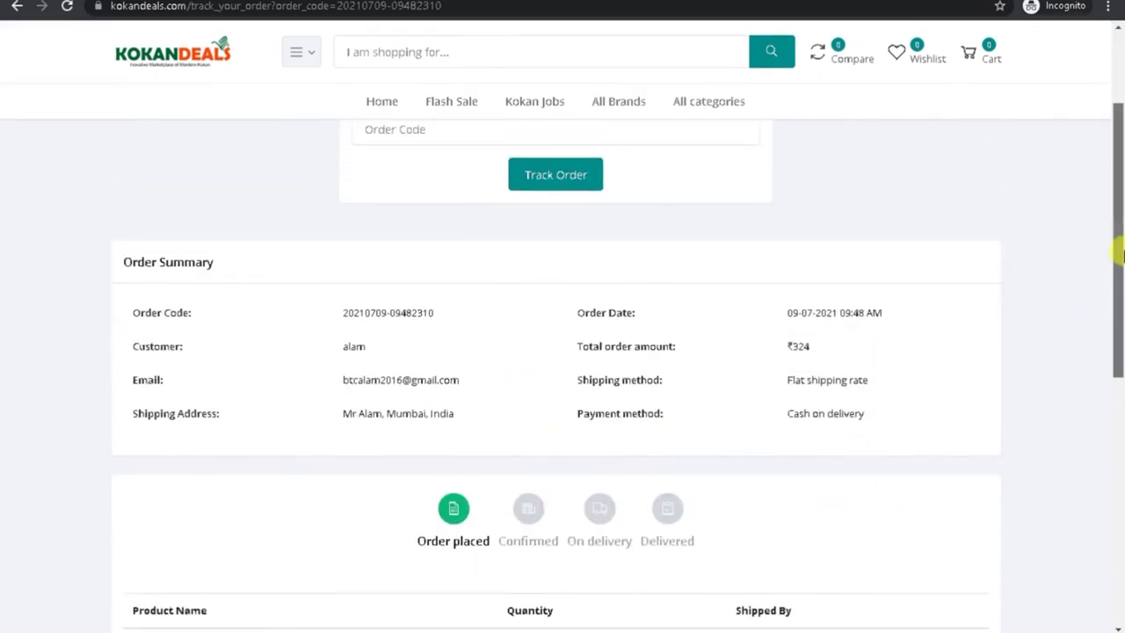
scroll(1090, 321, down, 2)
drag(414, 378, 493, 378)
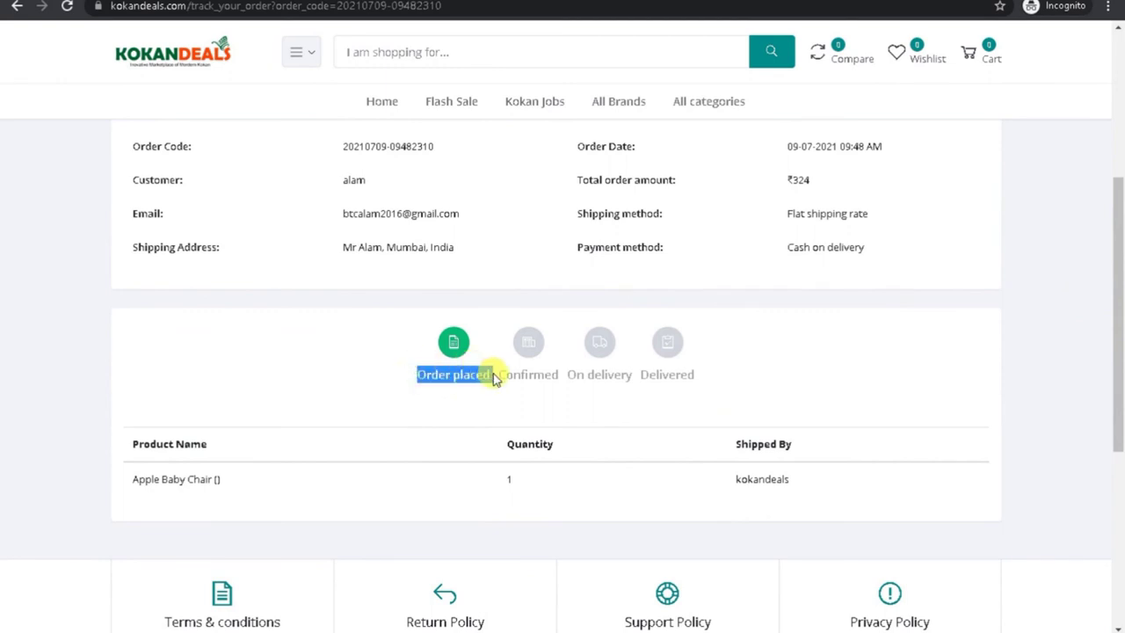
double_click(528, 374)
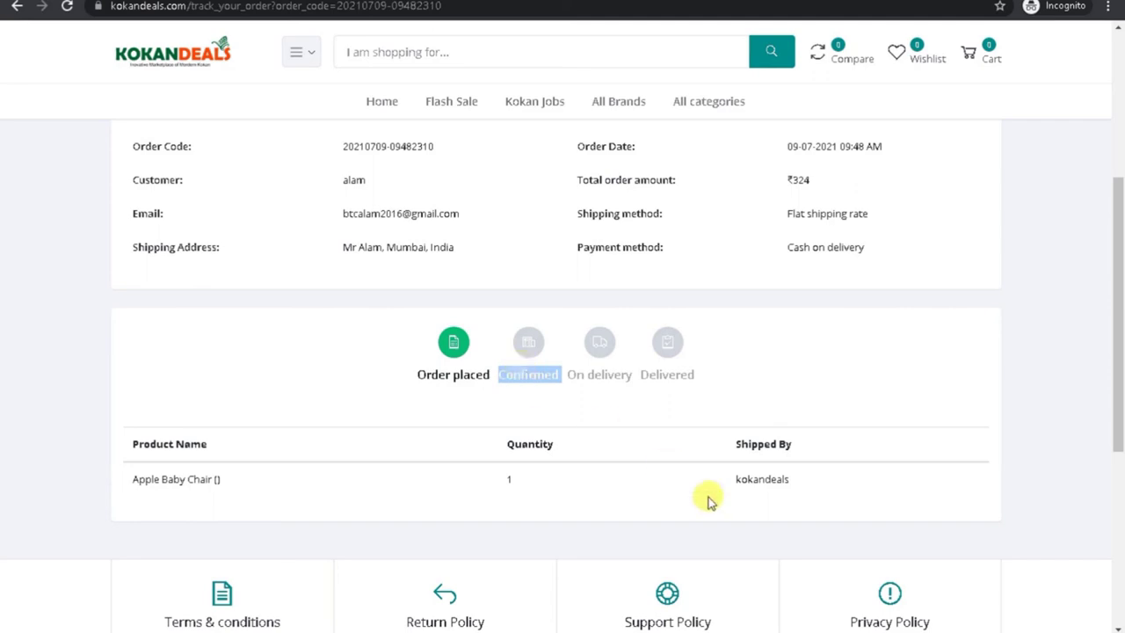
click(828, 628)
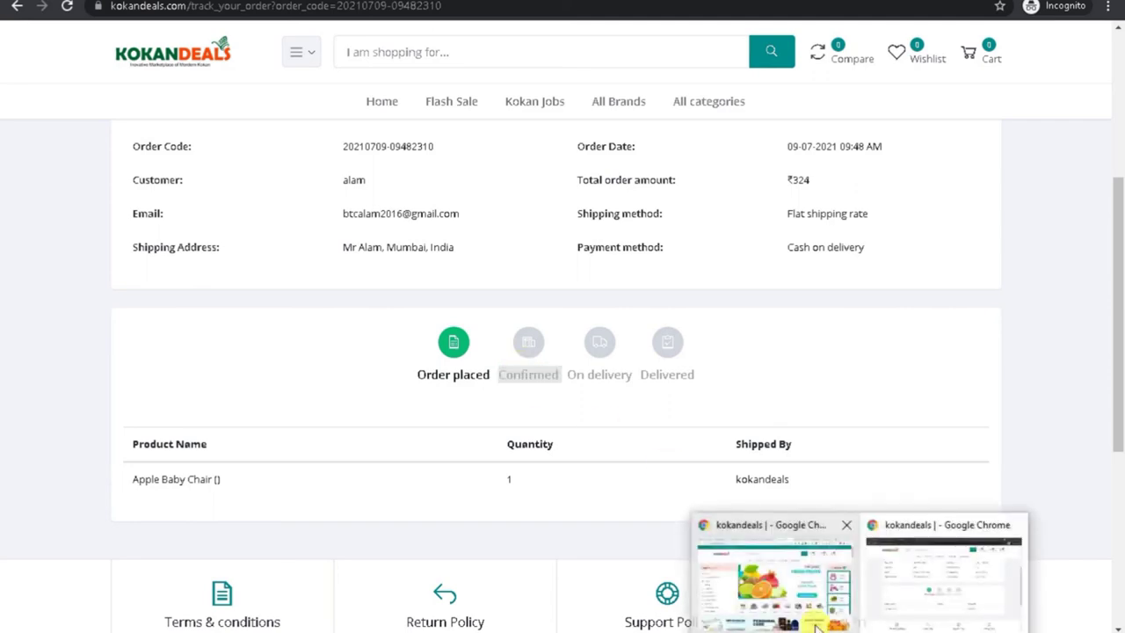
Step: In the other browser window, reload the admin login and try signing in with the saved admin email
click(748, 598)
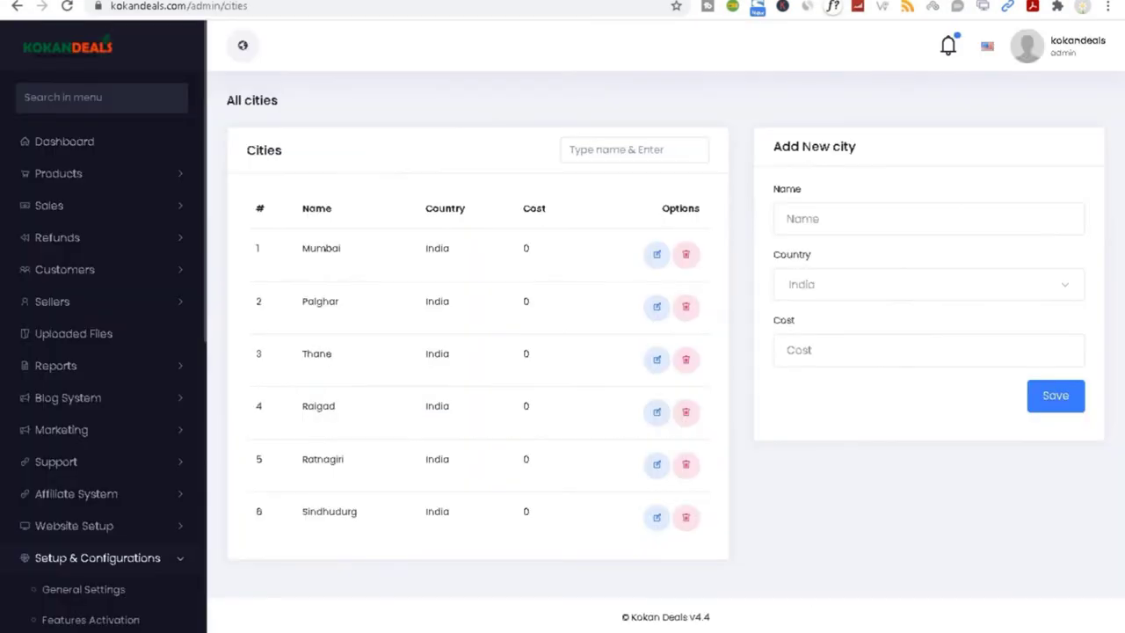
click(66, 6)
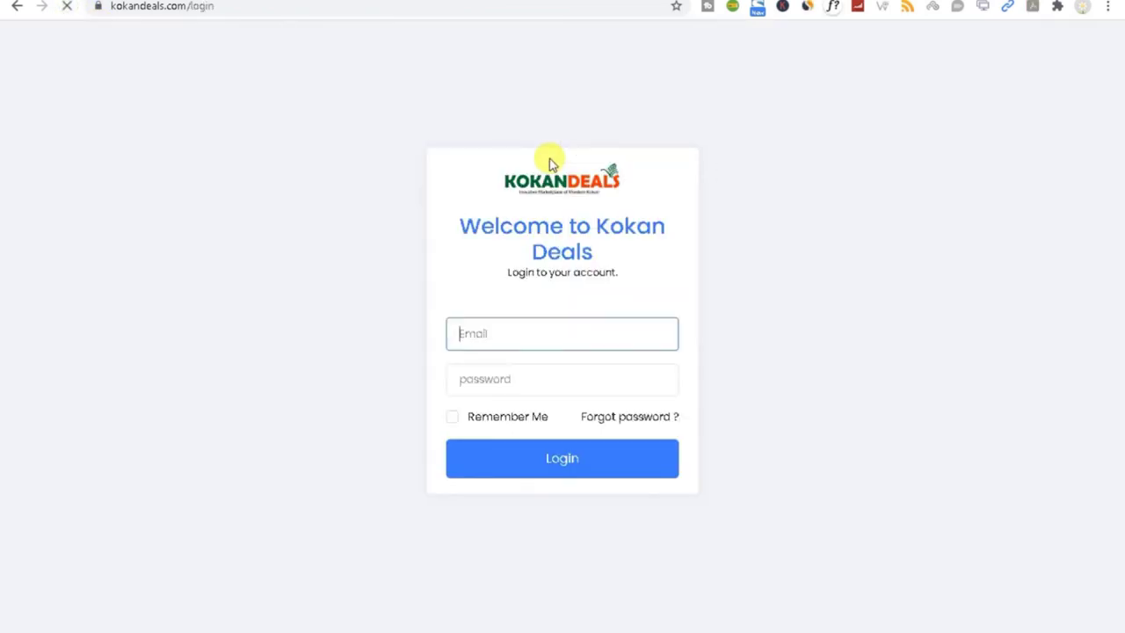
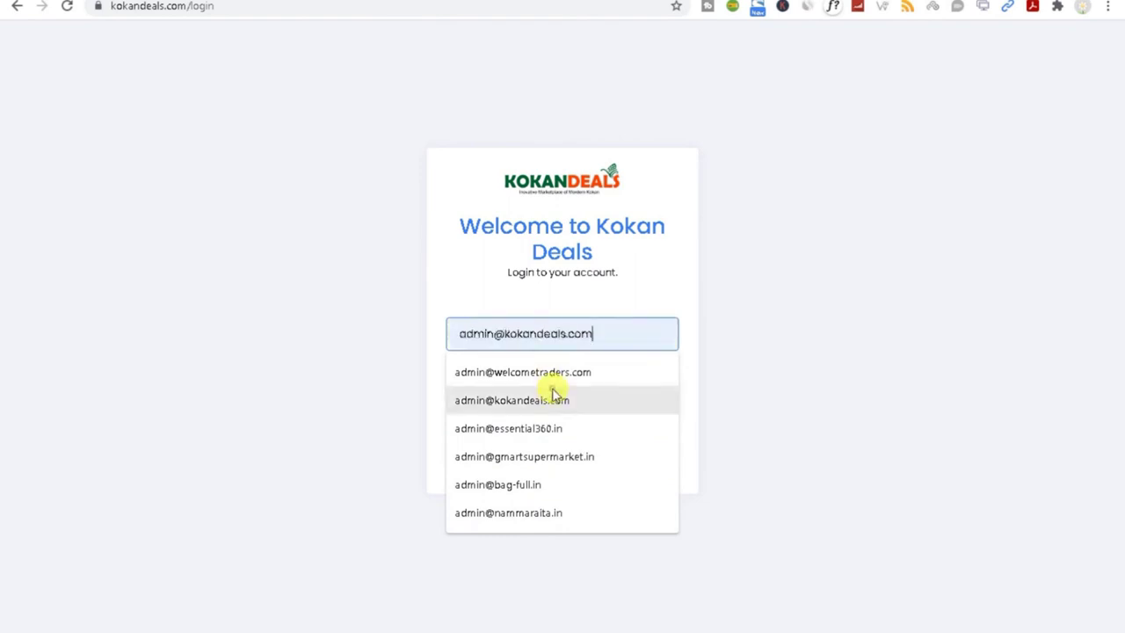
click(549, 398)
click(514, 380)
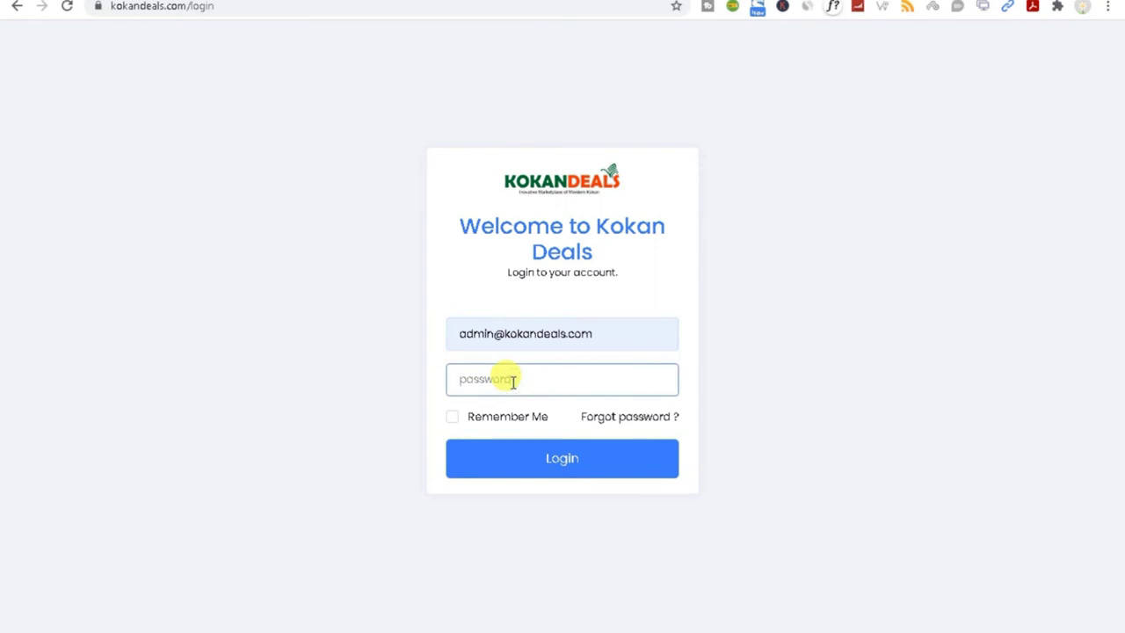
text(a)
click(543, 464)
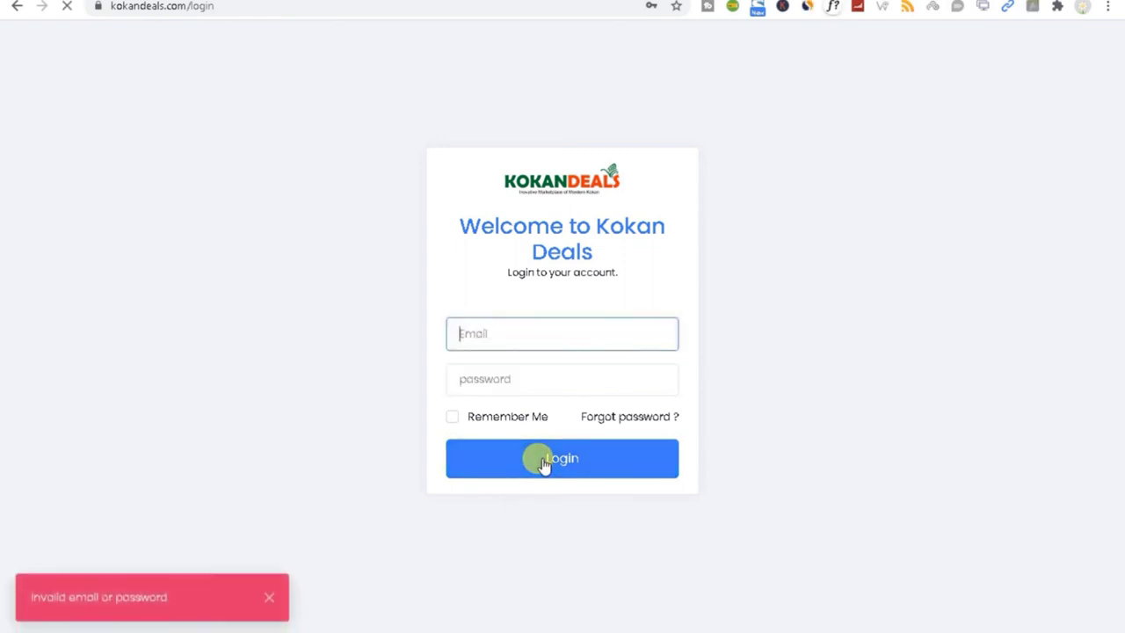
Step: Re-enter the saved admin email and the password, then log in to the admin dashboard
text(adm)
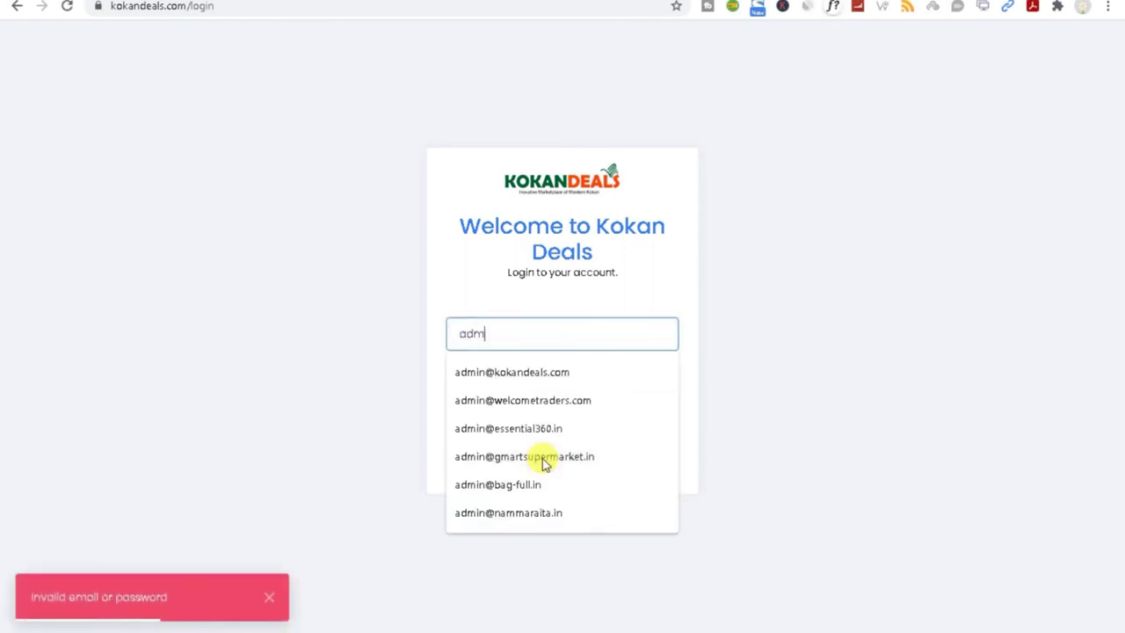
text(i)
click(512, 370)
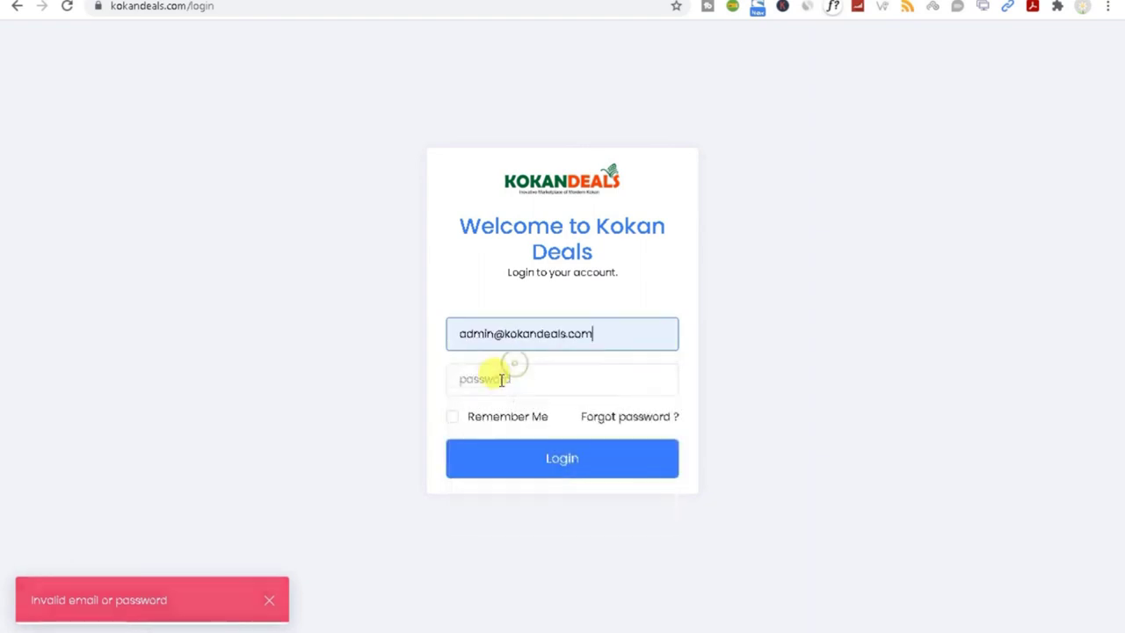
click(501, 378)
text(a)
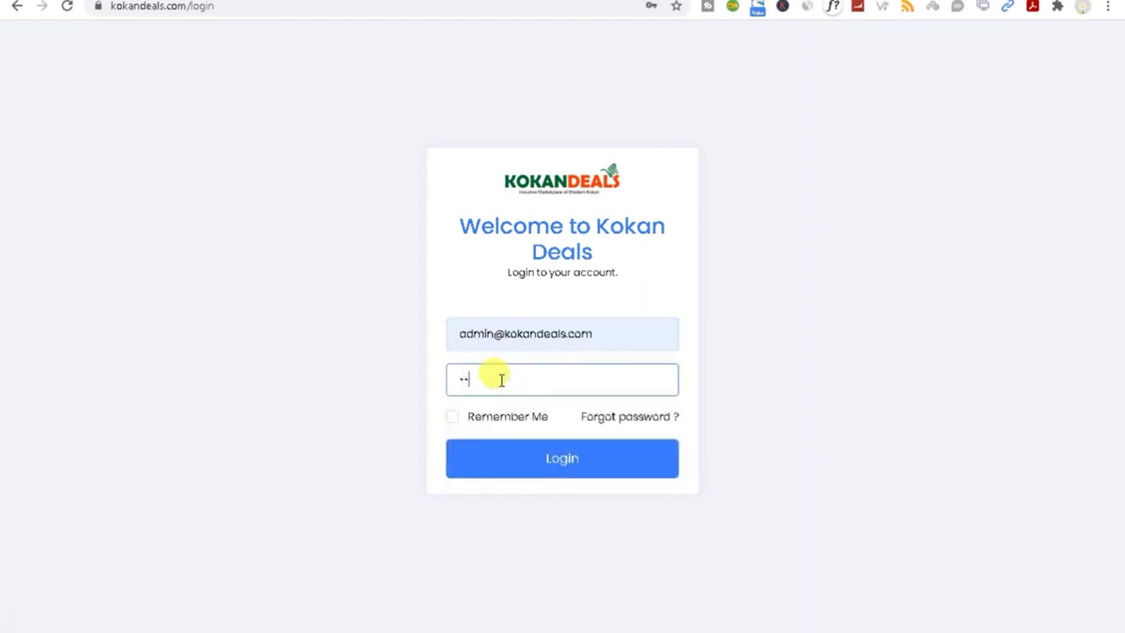
key(BackSpace)
key(BackSpace)
text(a)
click(515, 457)
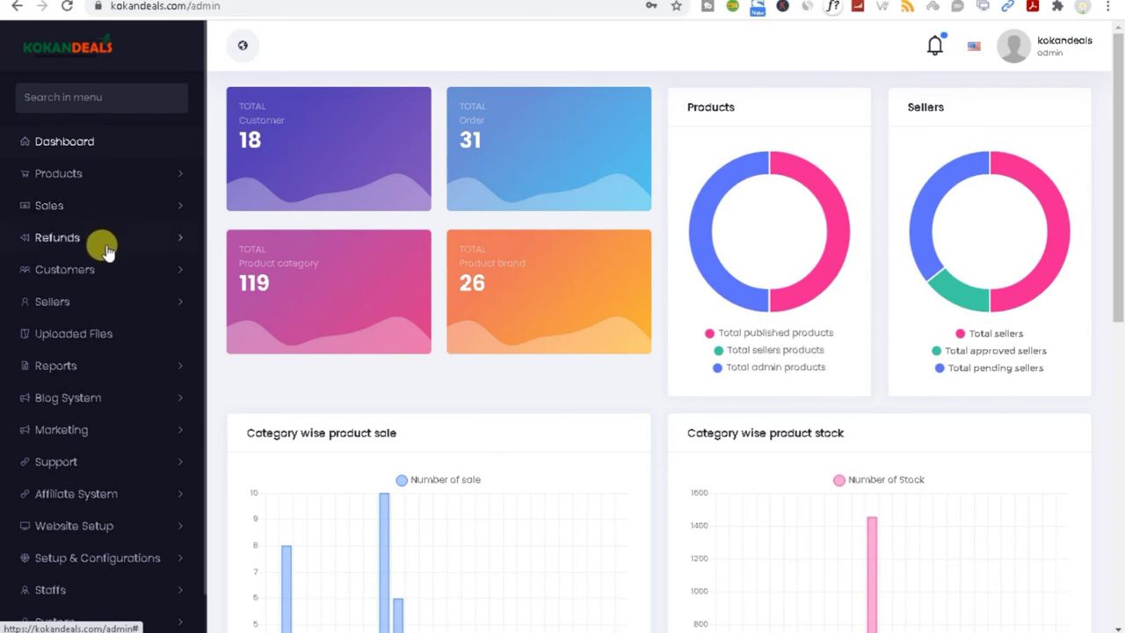
Step: Browse the admin sidebar menus, then expand Sales and open All Orders
click(139, 311)
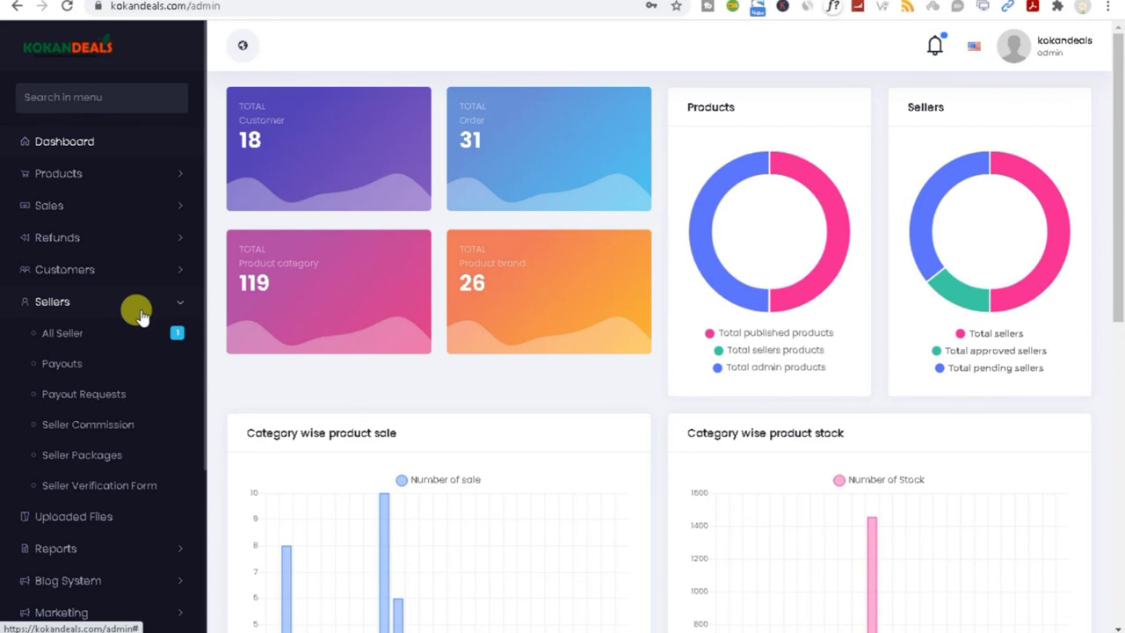
click(66, 174)
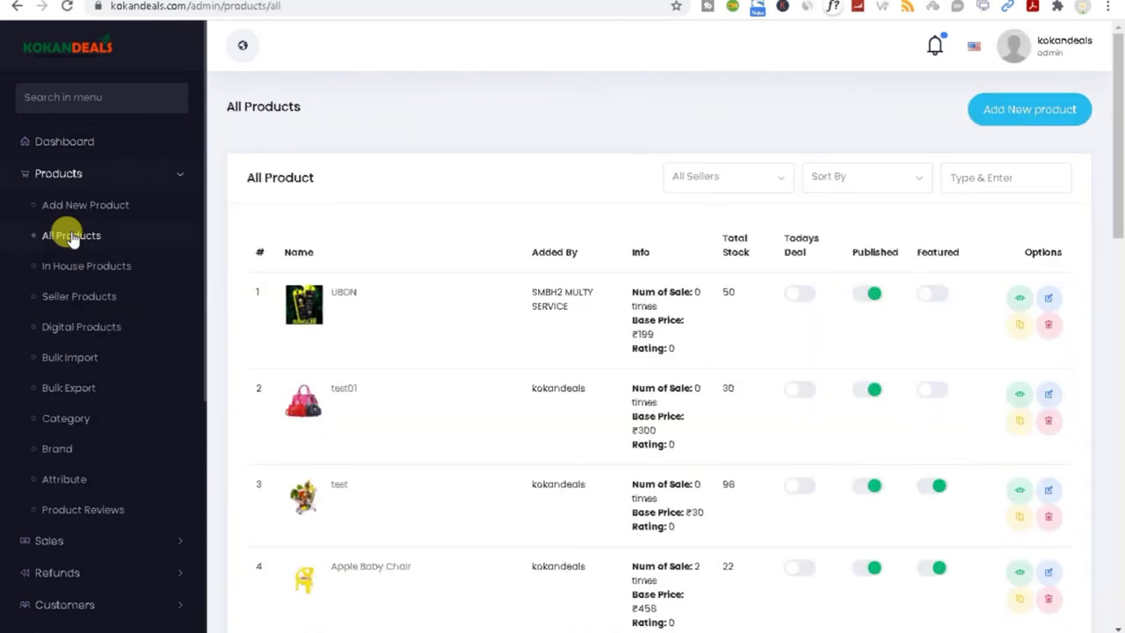
click(179, 177)
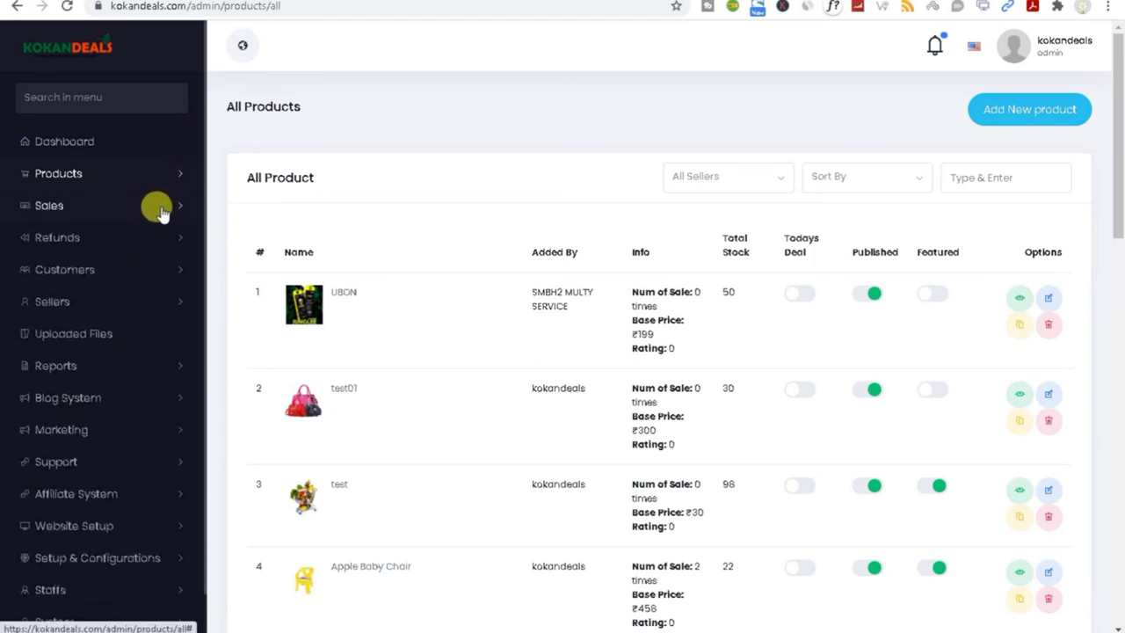
click(166, 207)
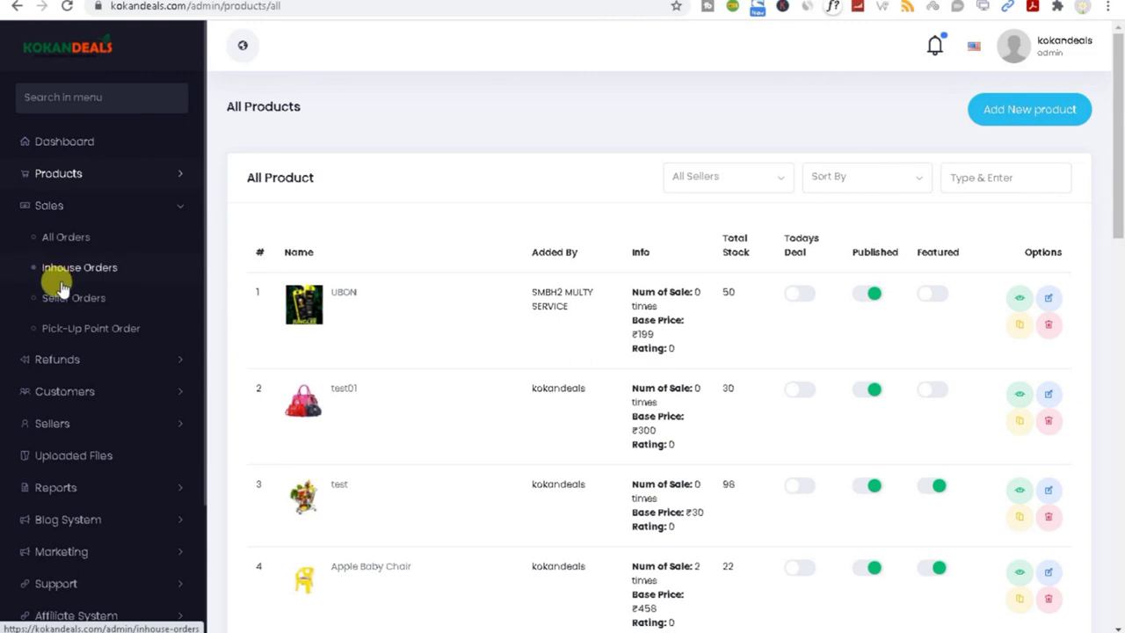
click(70, 240)
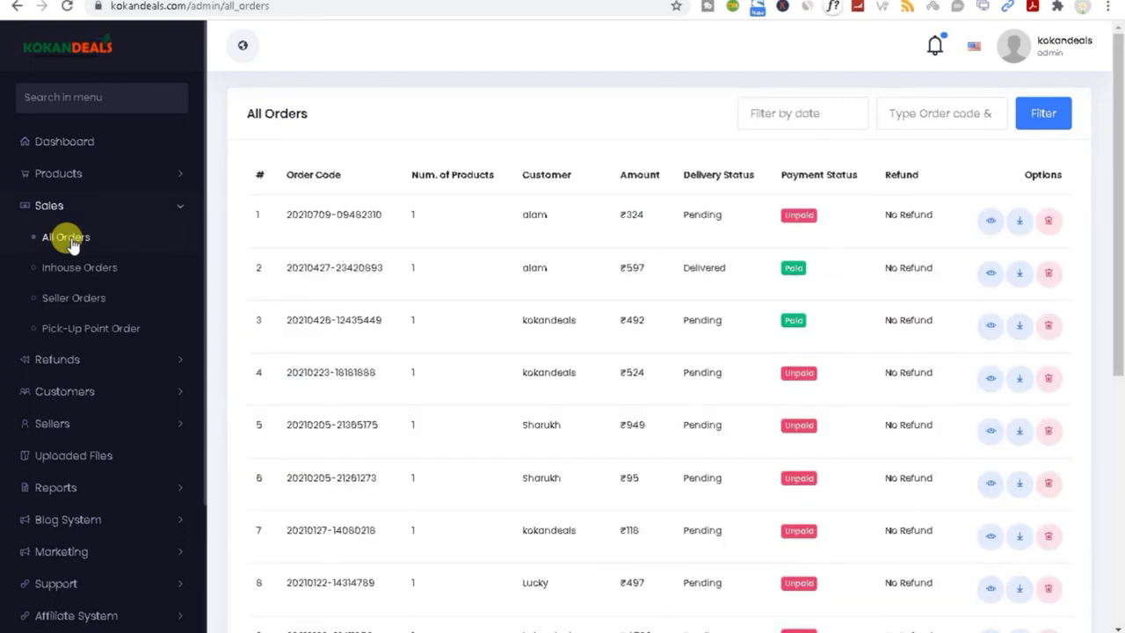
triple_click(336, 214)
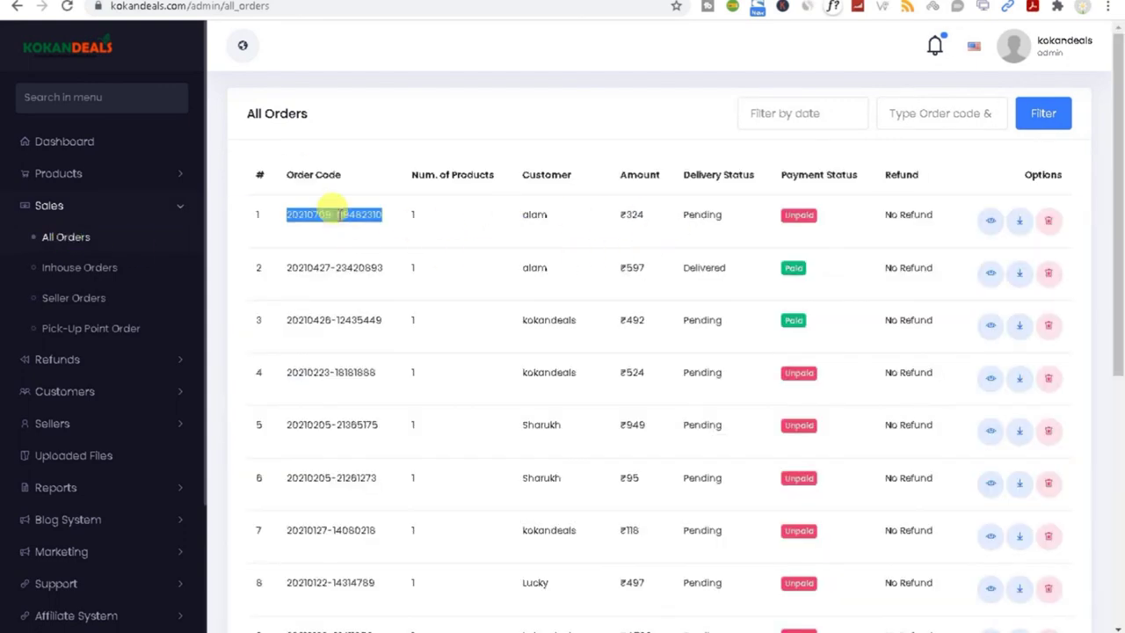
click(101, 275)
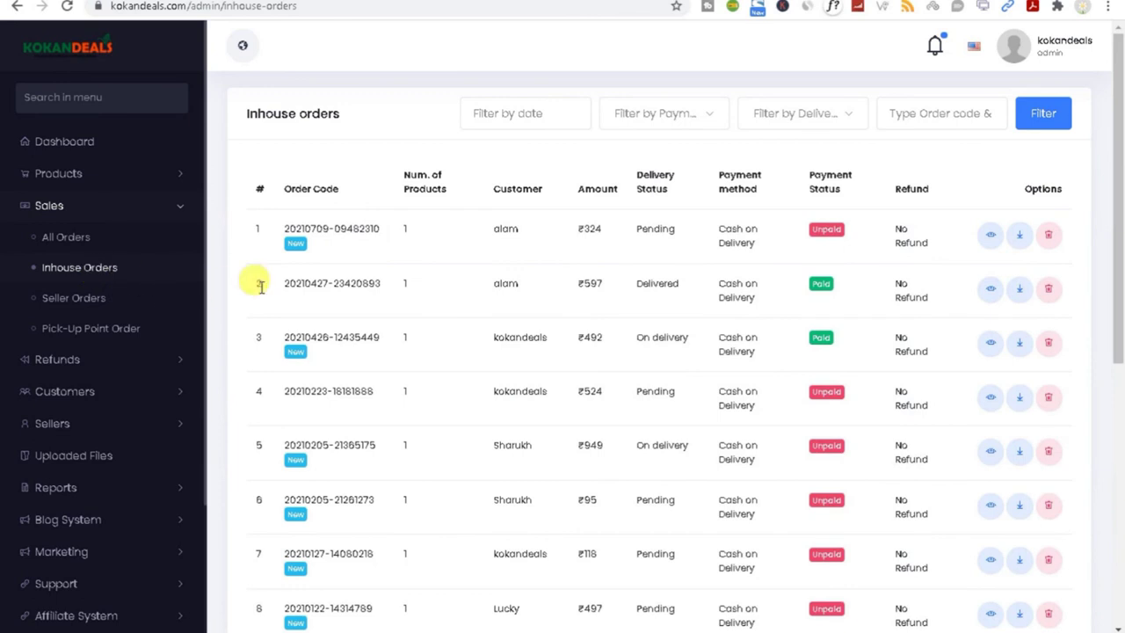
double_click(504, 227)
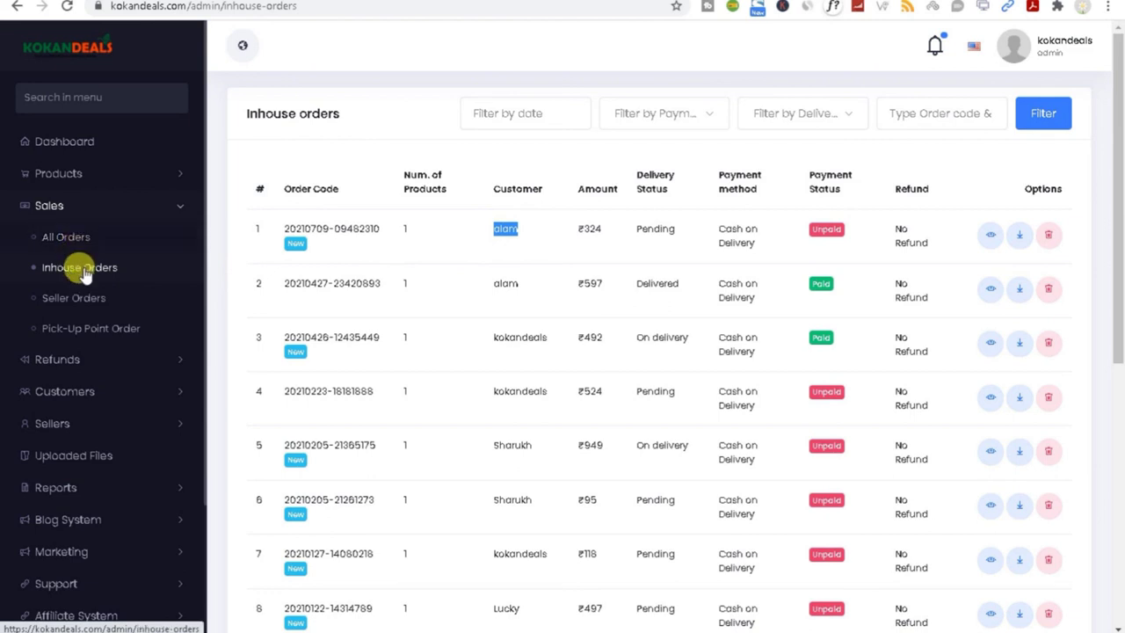
click(988, 240)
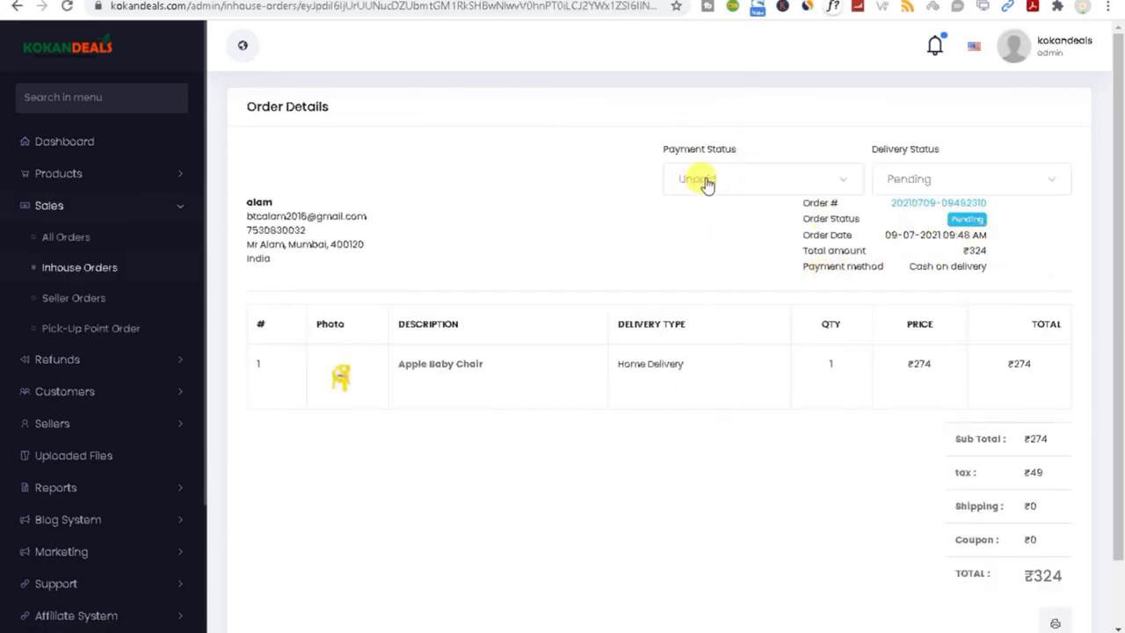
click(938, 178)
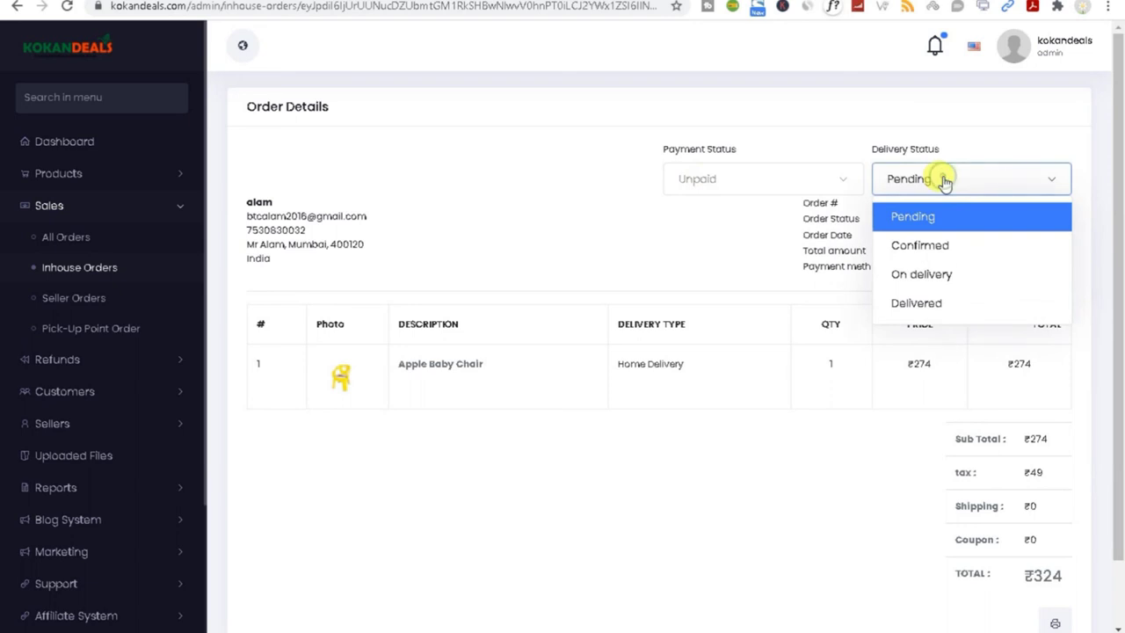
click(941, 250)
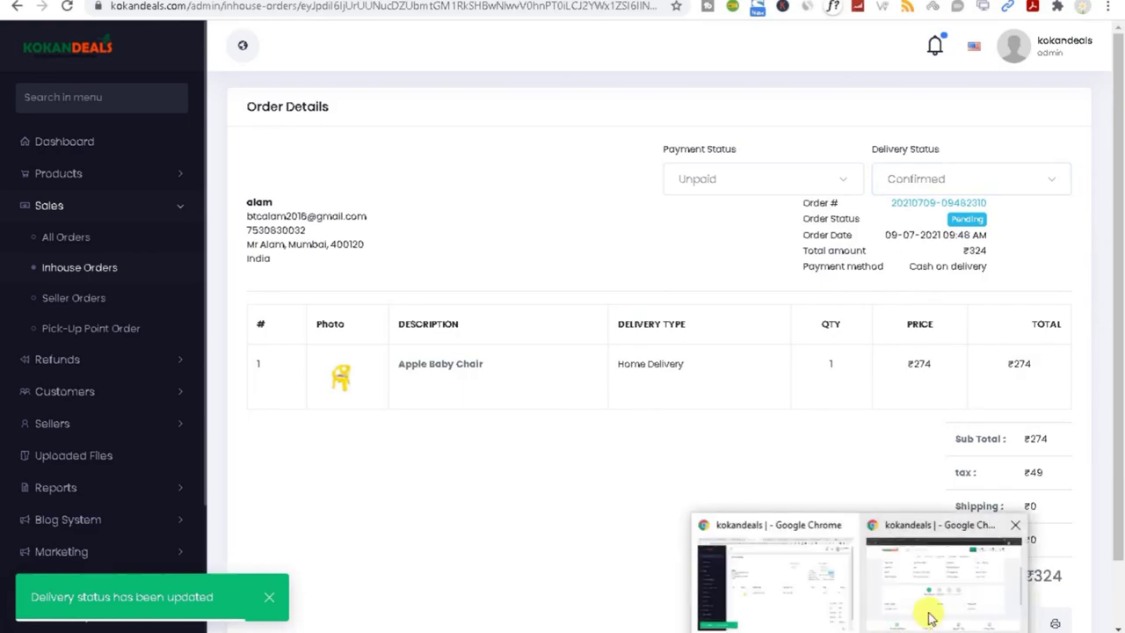
click(925, 608)
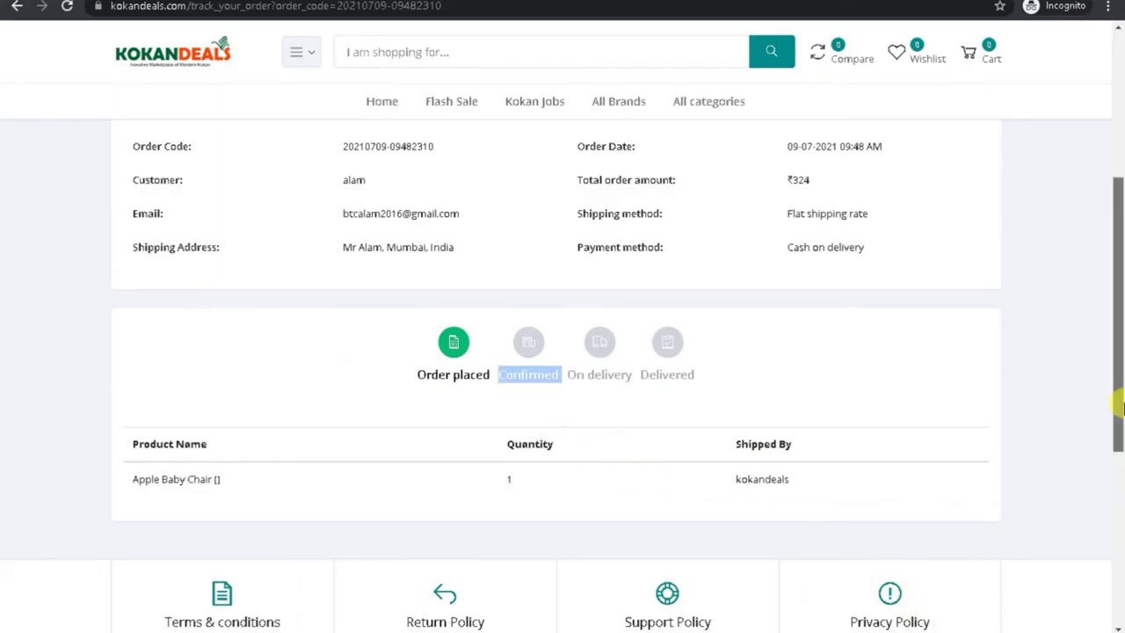
Step: Copy the order code and reload the Track Order page to see the Confirmed status
scroll(1118, 387, up, 3)
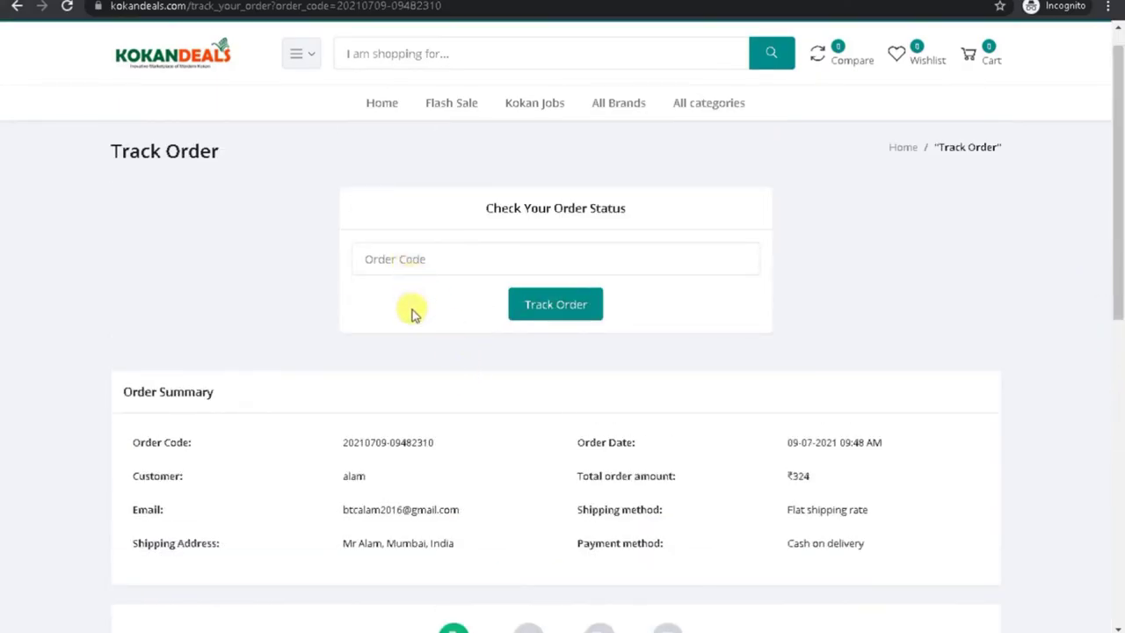
drag(344, 444, 434, 444)
right_click(364, 444)
click(393, 454)
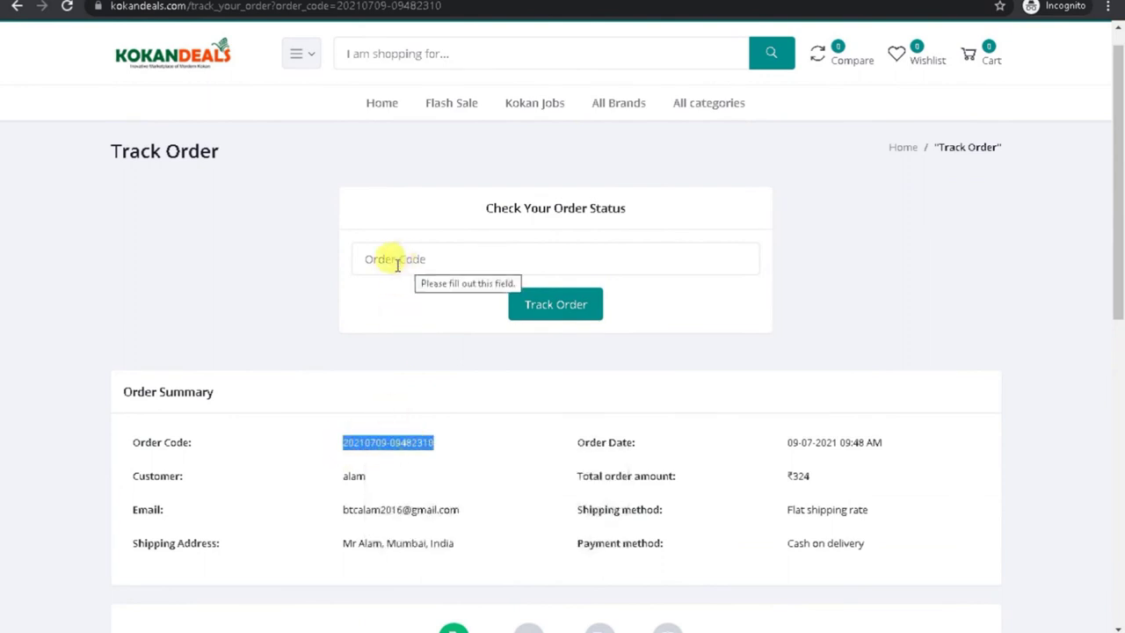
click(68, 7)
drag(1119, 180, 1120, 292)
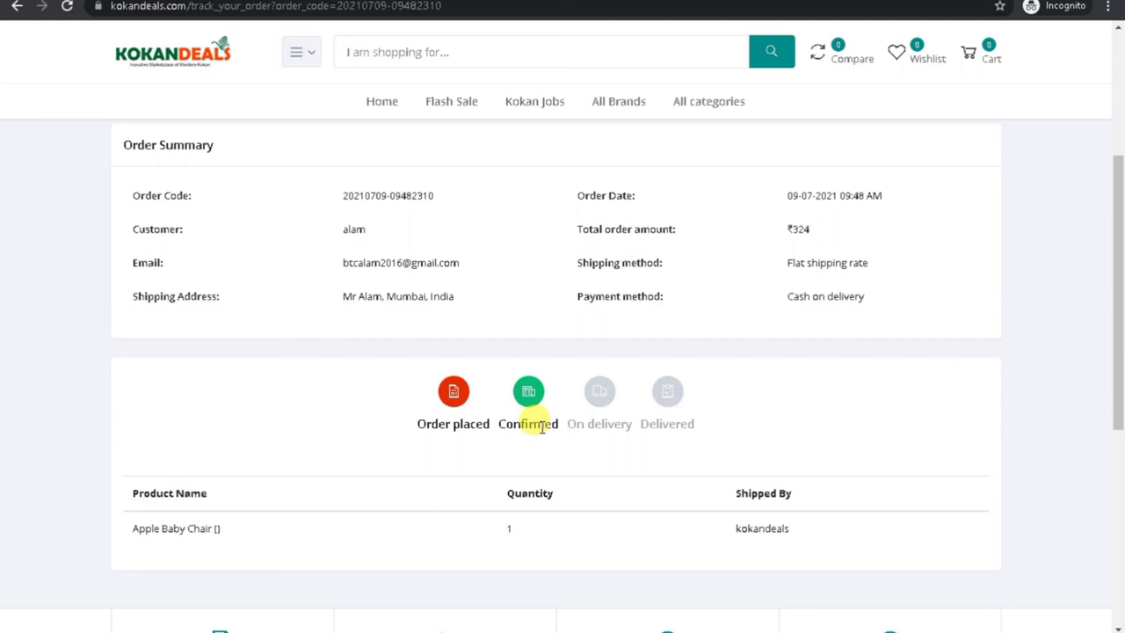
drag(1118, 352, 1120, 105)
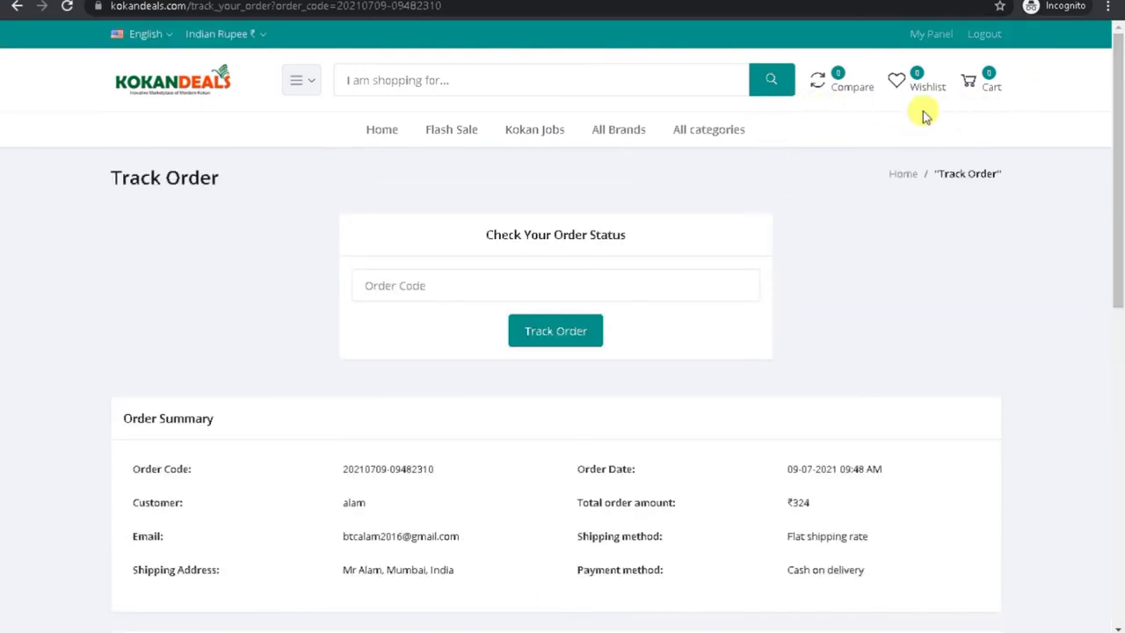
Step: Open My Panel in a new tab, visit the product bulk upload page, then return to tracking
right_click(919, 34)
click(921, 44)
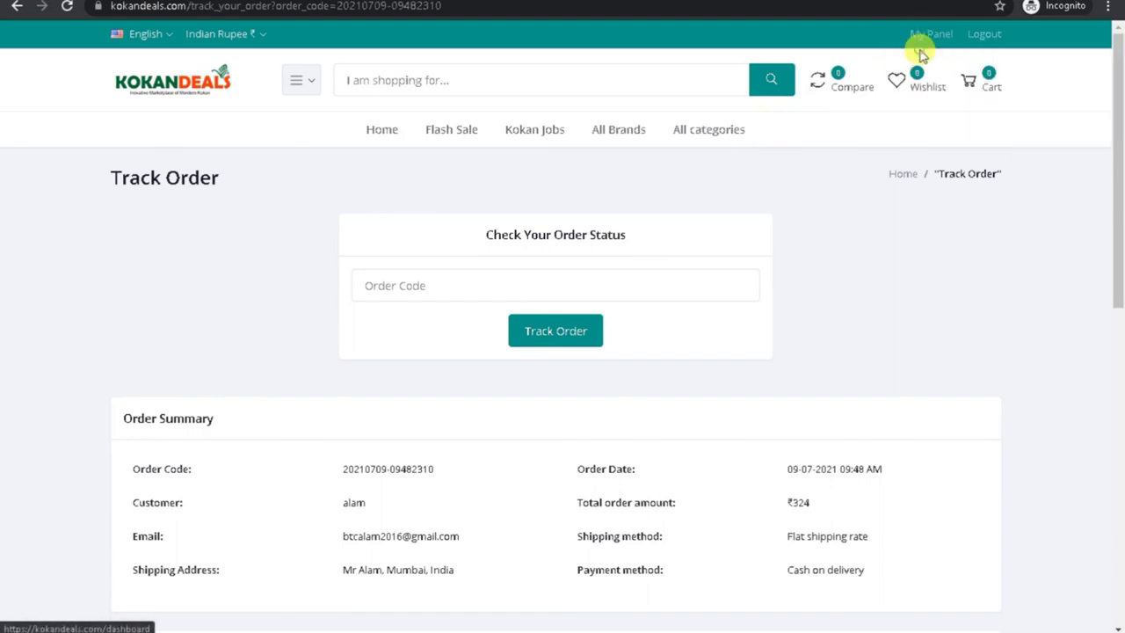
click(479, 4)
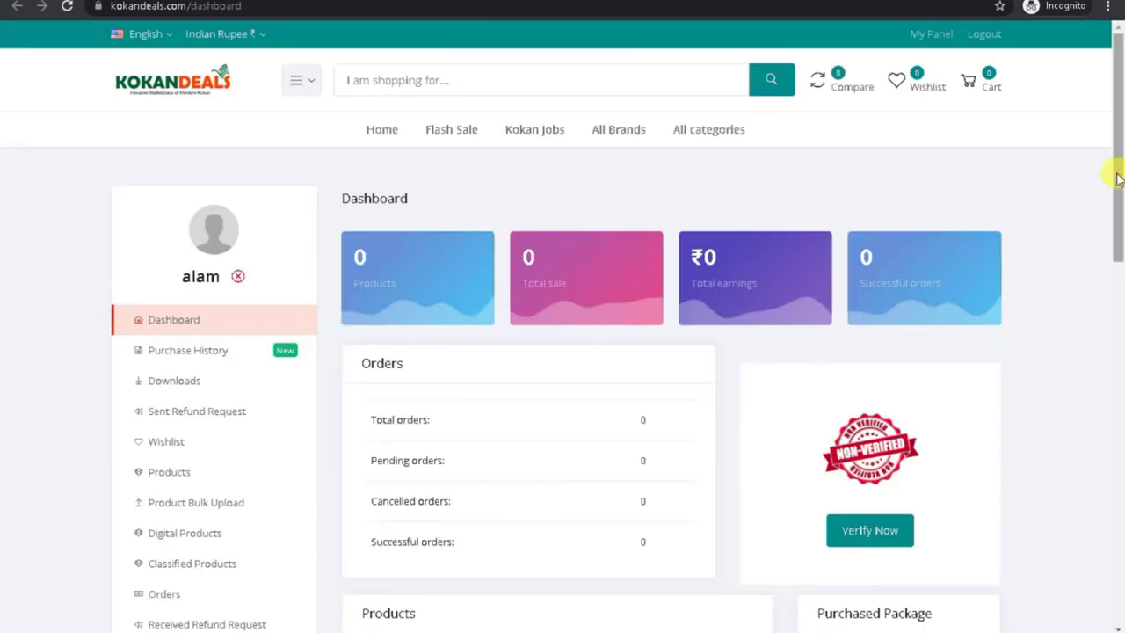
drag(1117, 171, 1121, 337)
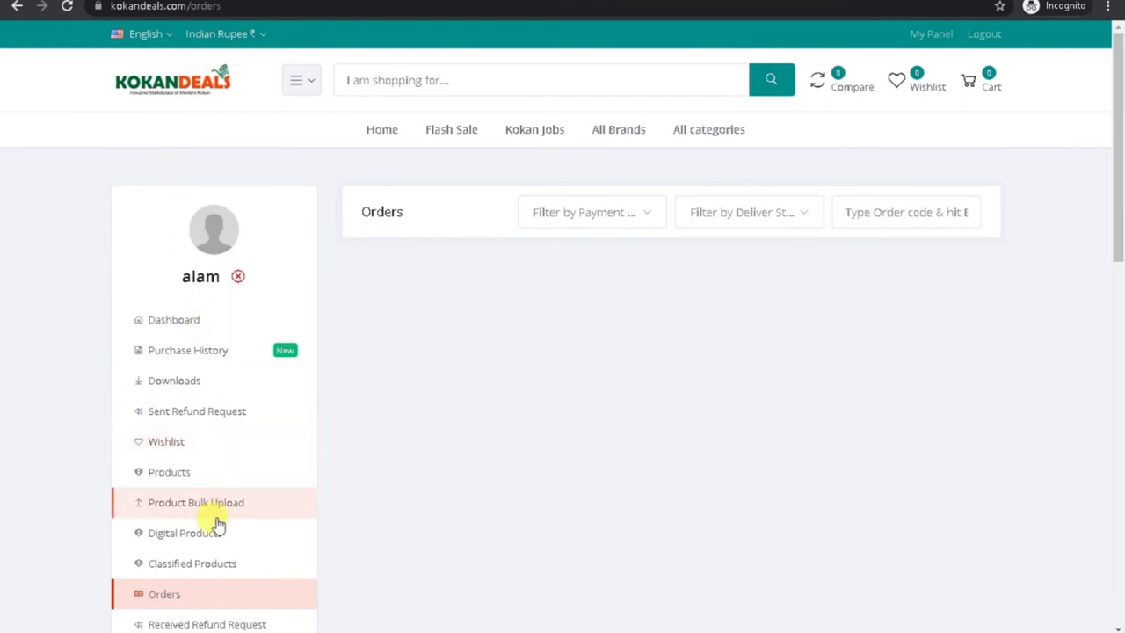
click(145, 496)
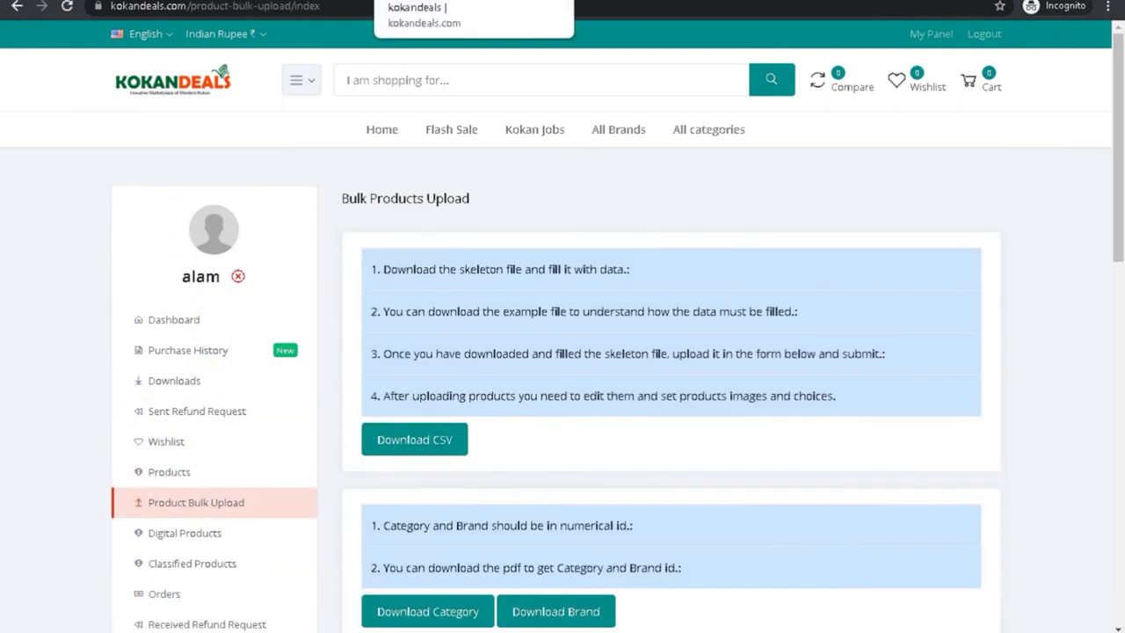
key(ctrl+Tab)
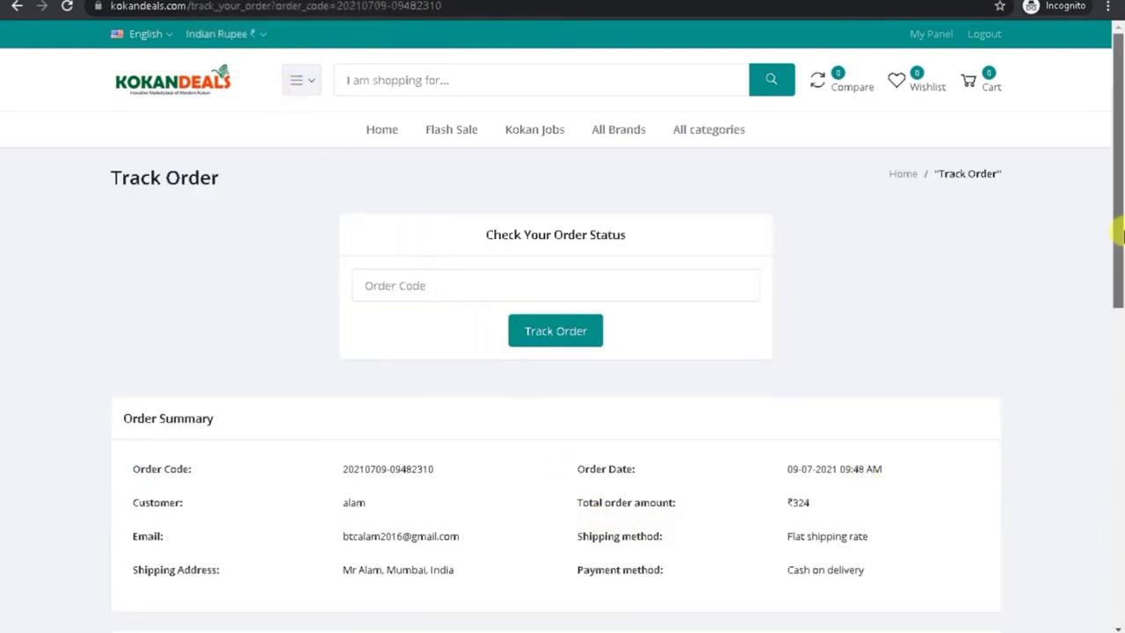
drag(1117, 232, 1117, 376)
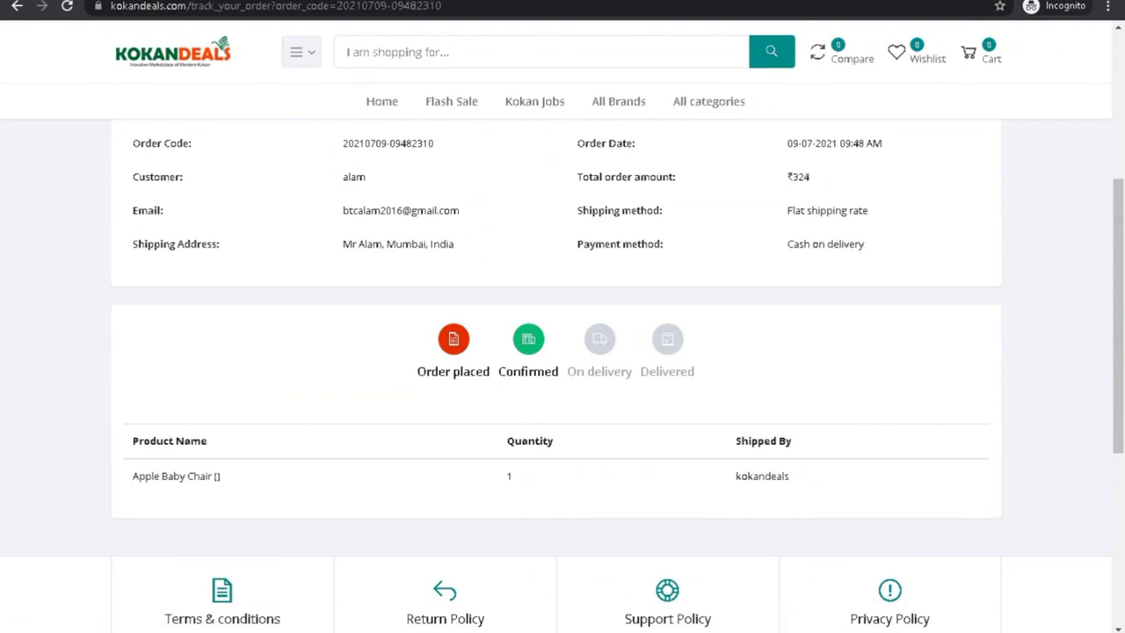
click(778, 602)
Step: Set the order's delivery status to On delivery and check the storefront tracking steps
click(924, 175)
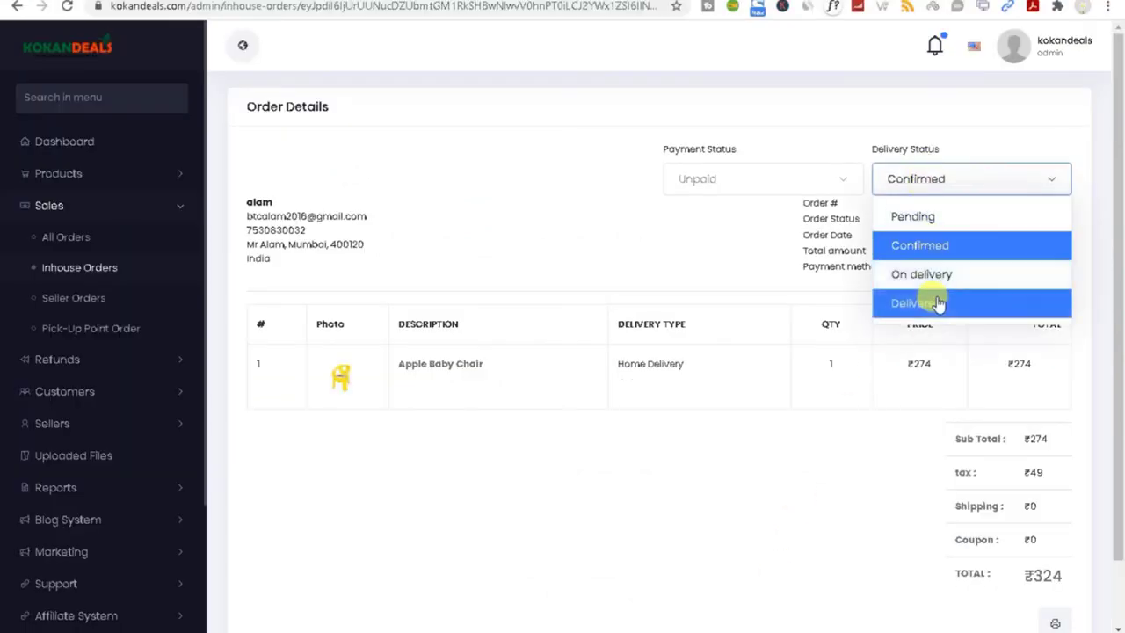
scroll(934, 295, down, 1)
click(929, 203)
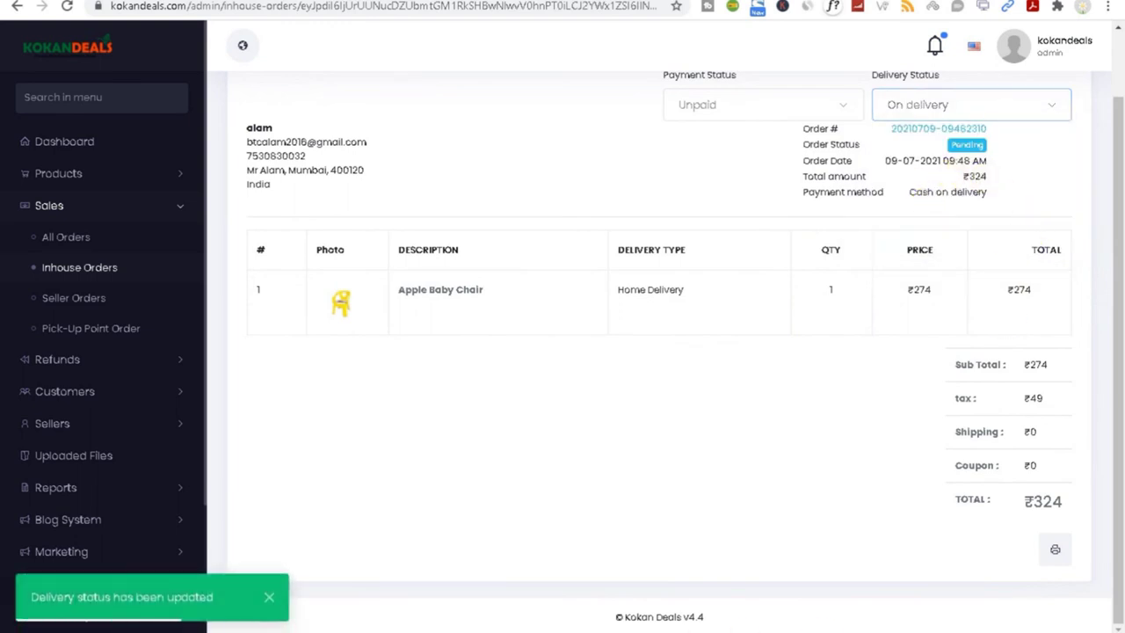
click(948, 575)
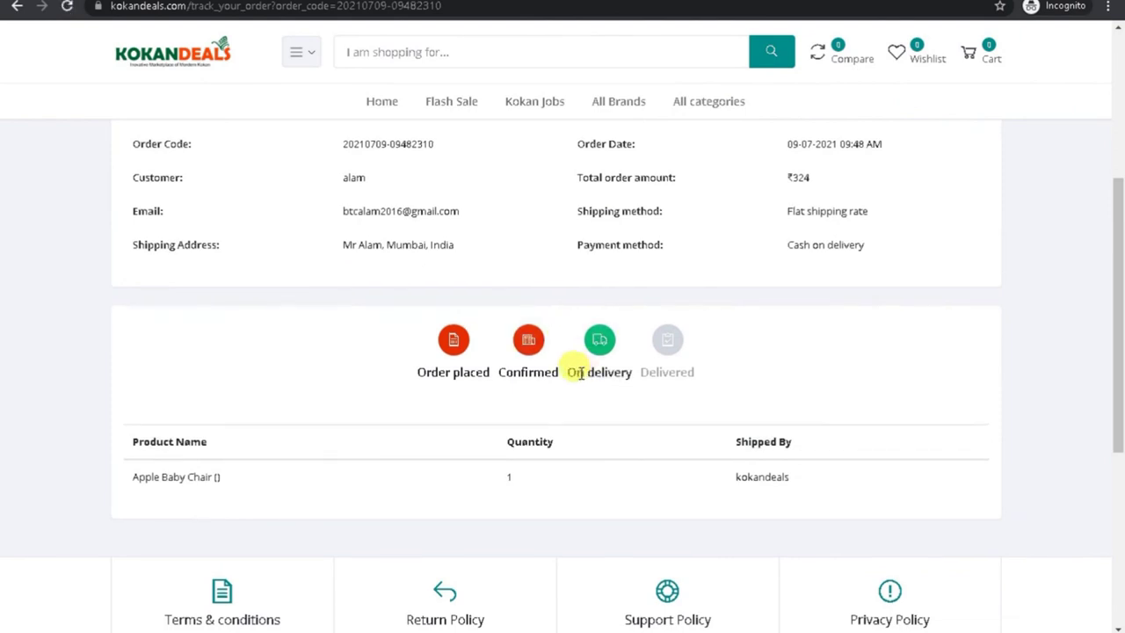
drag(568, 373, 694, 373)
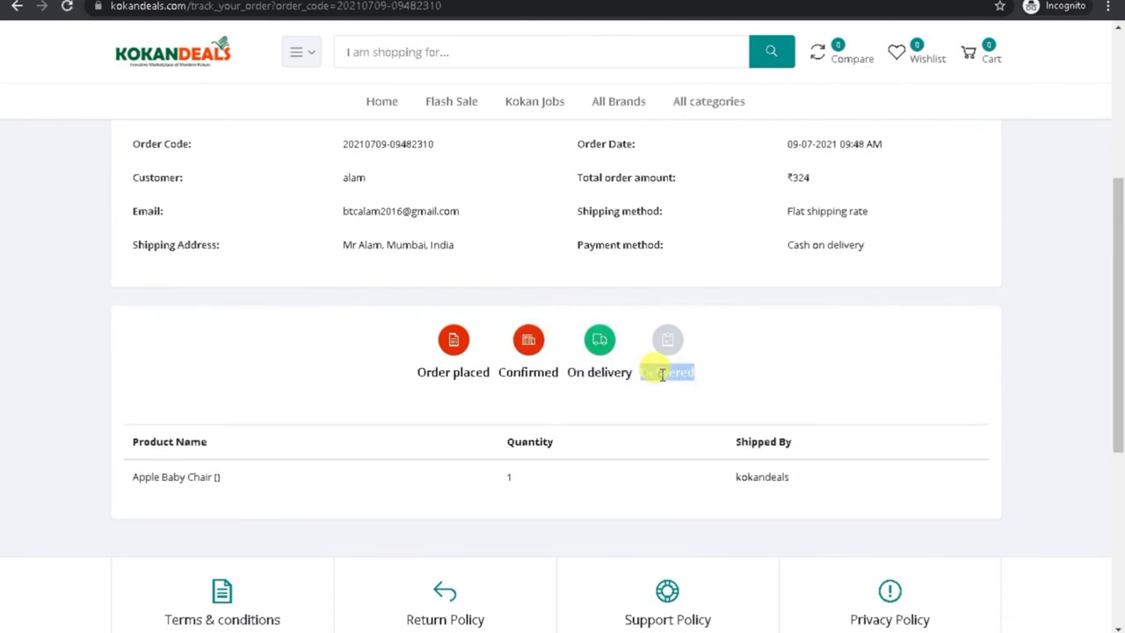
Step: Set delivery status to Delivered and payment status to Paid, then reload the tracking page
mouse_move(828, 623)
click(782, 593)
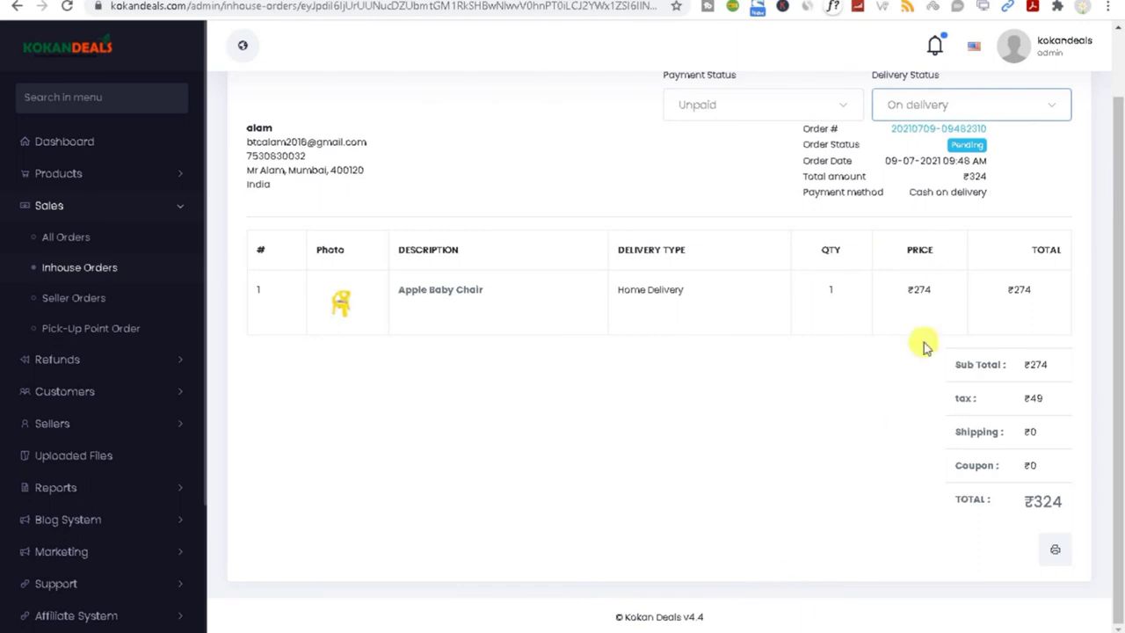
click(933, 107)
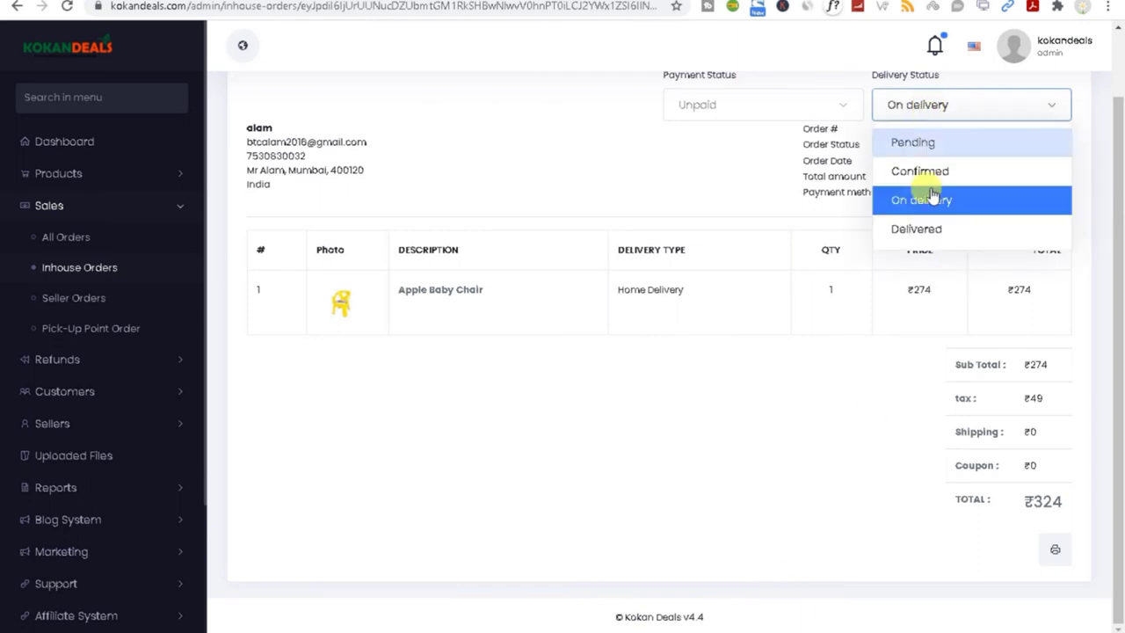
click(921, 230)
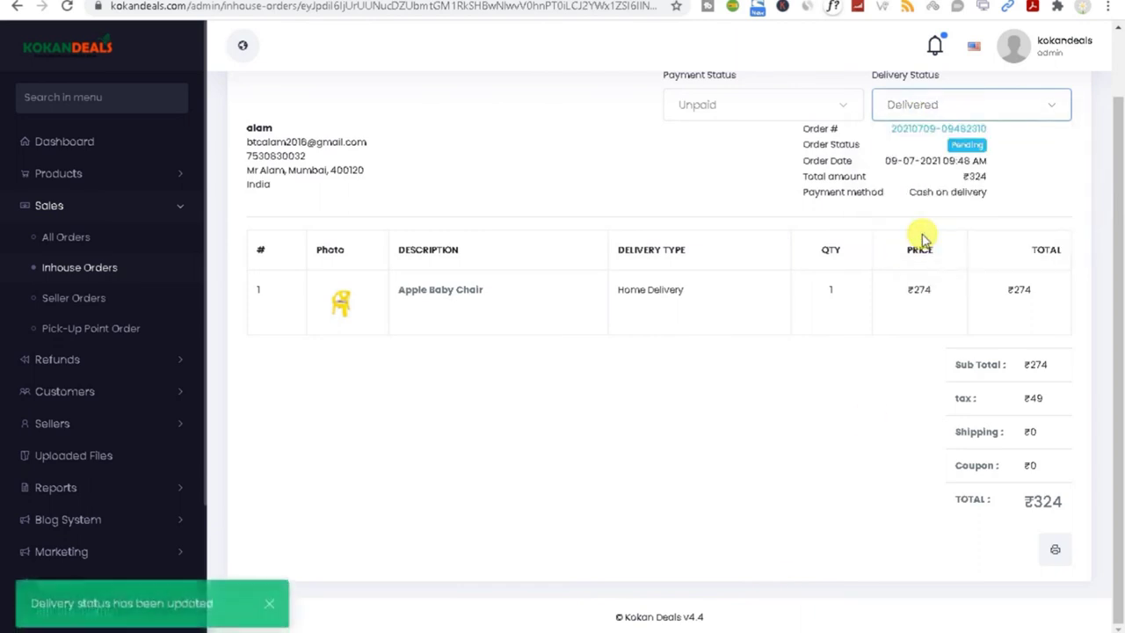
click(781, 100)
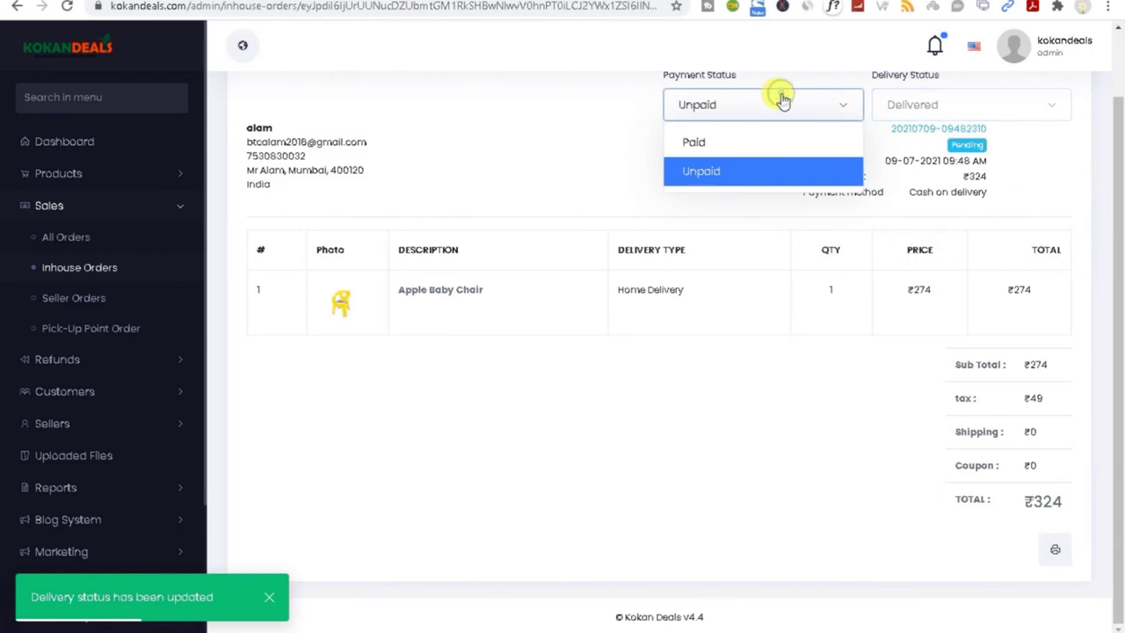
click(720, 142)
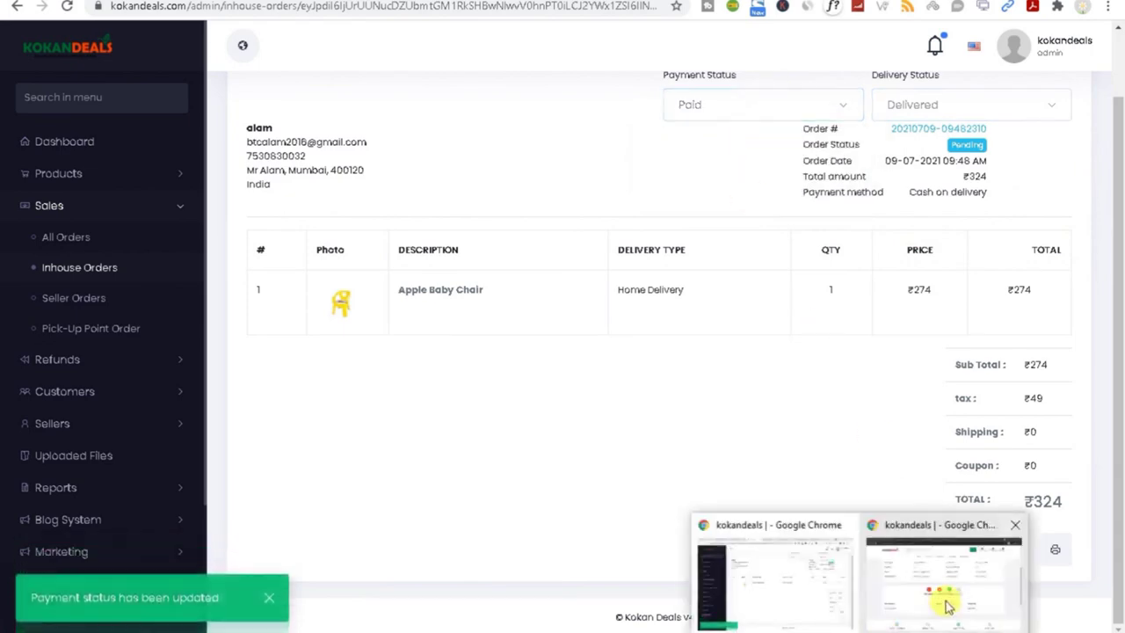
click(941, 563)
click(67, 6)
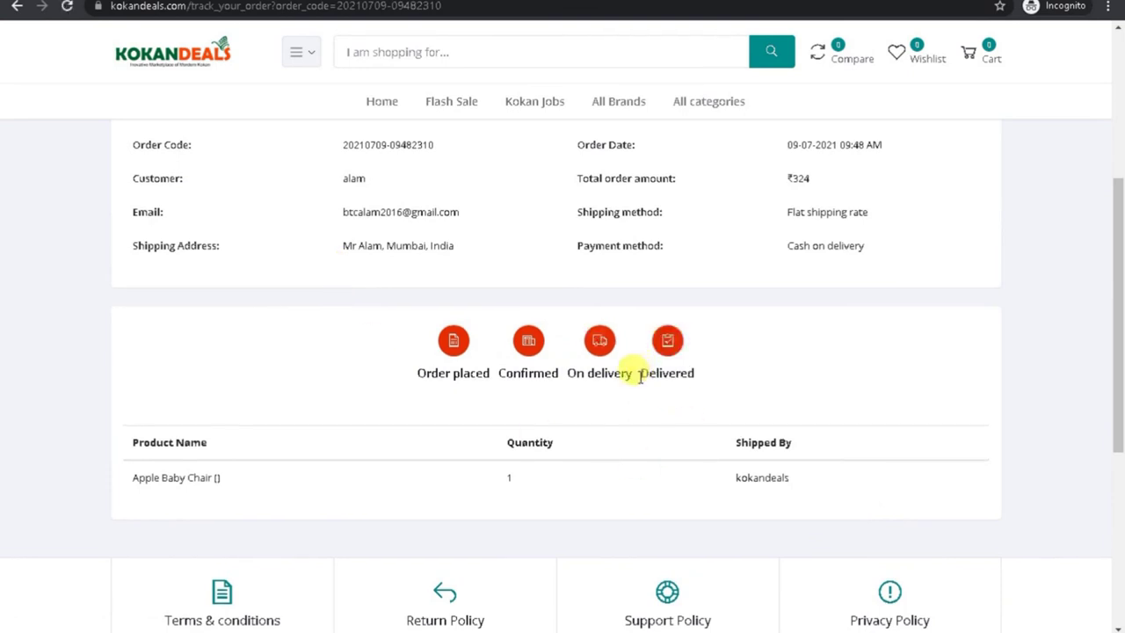
Step: Review the four completed tracking stages through Delivered and the Apple Baby Chair product row
drag(401, 371, 732, 384)
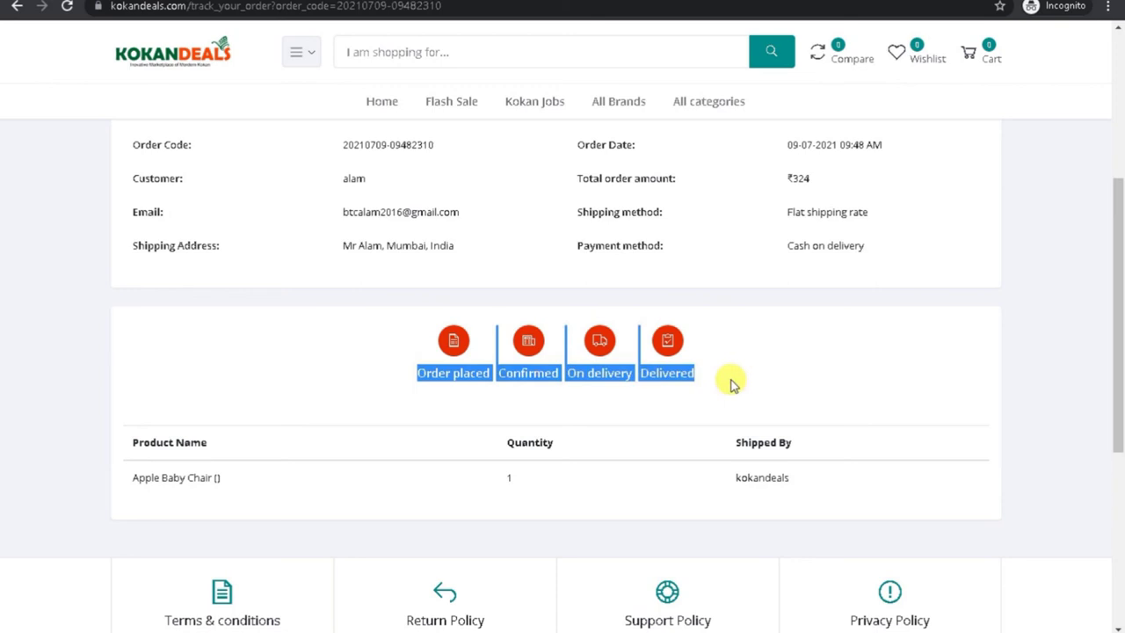
drag(160, 477, 782, 492)
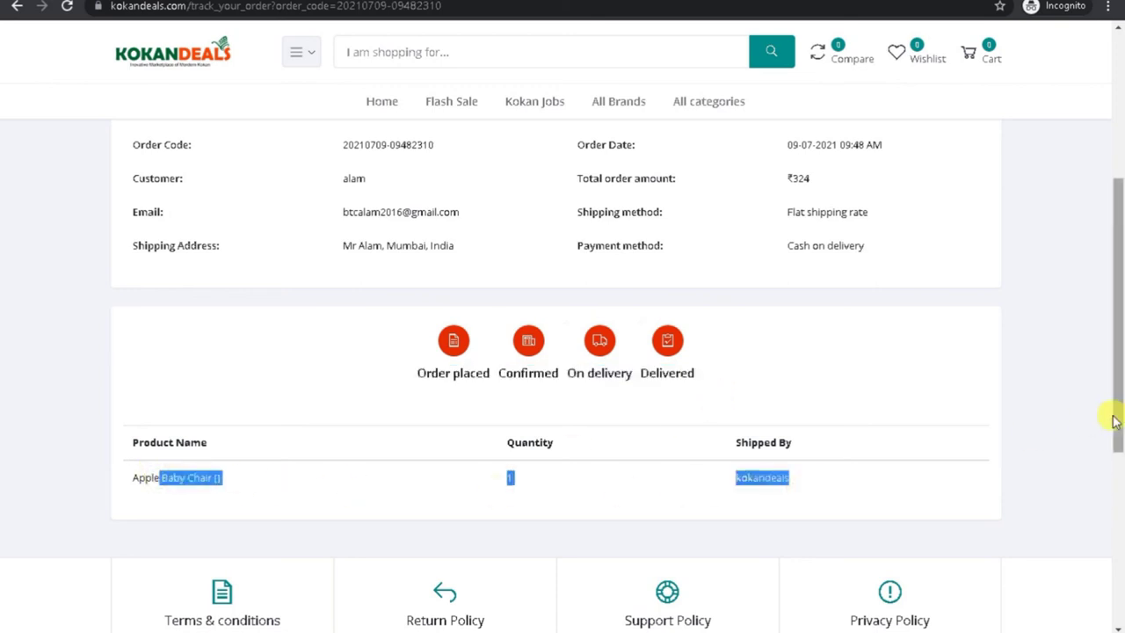
scroll(1119, 414, up, 1)
click(789, 545)
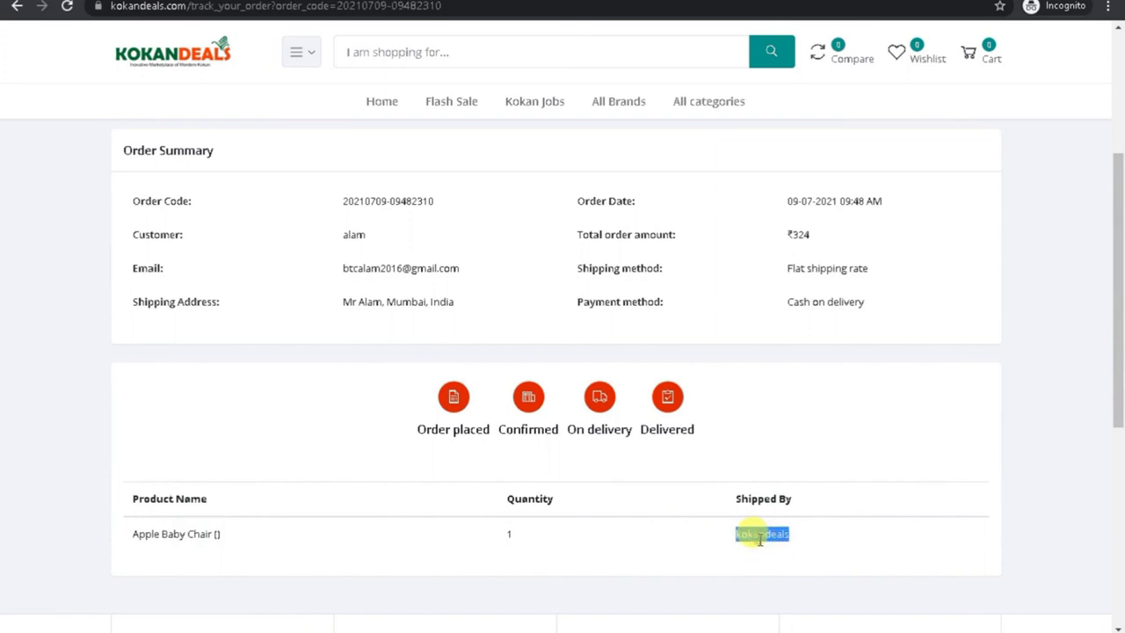
scroll(1118, 369, up, 2)
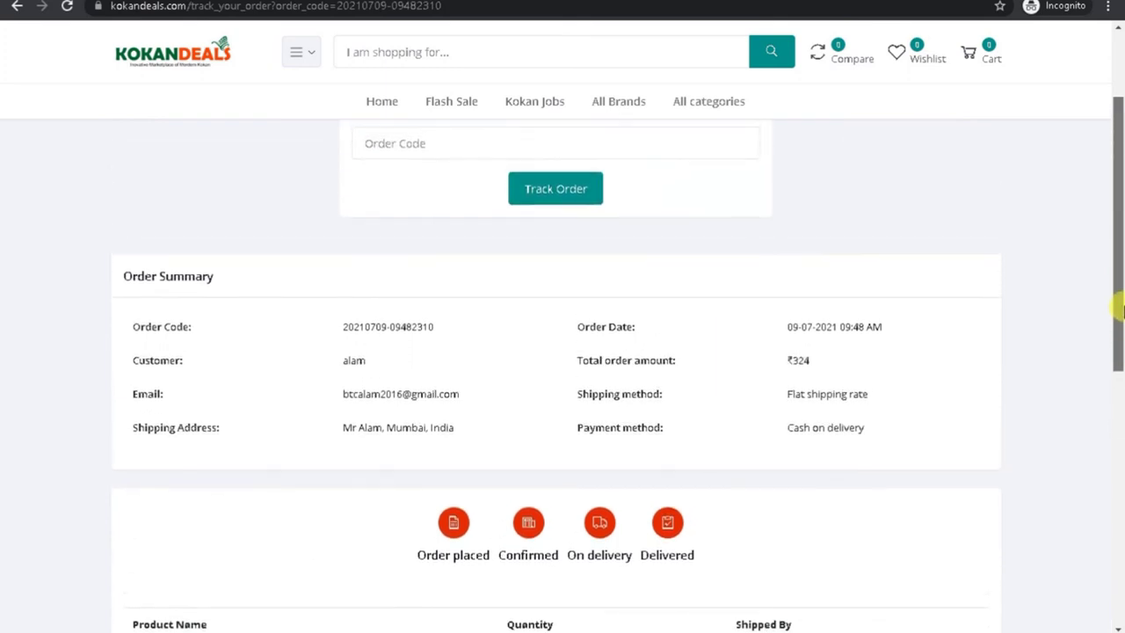